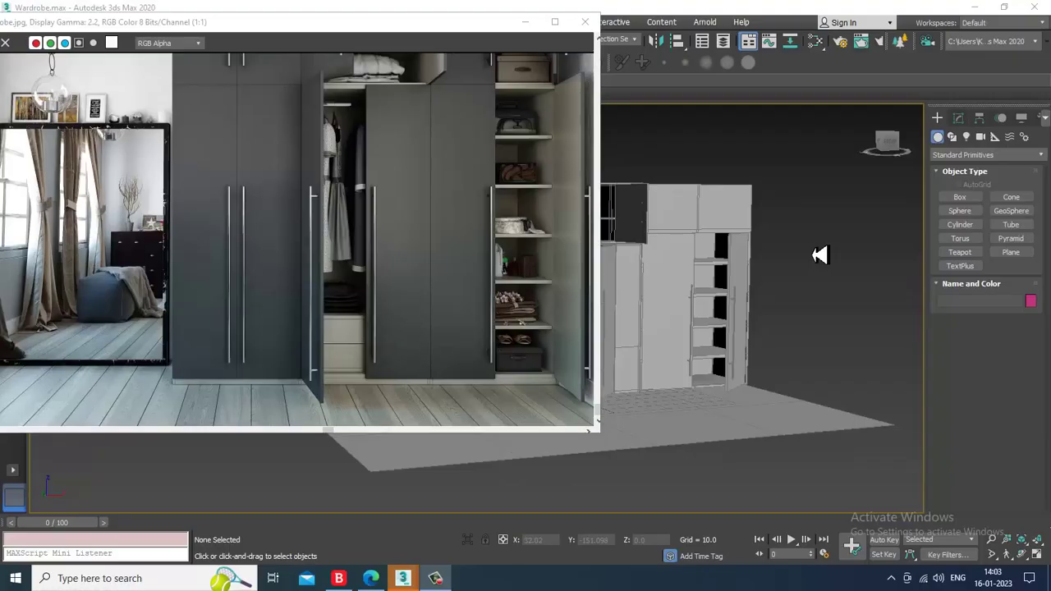
- Narrow the wardrobe reference image window to sit beside the model and pan it to the open upper and shelf compartments
click(448, 584)
click(447, 584)
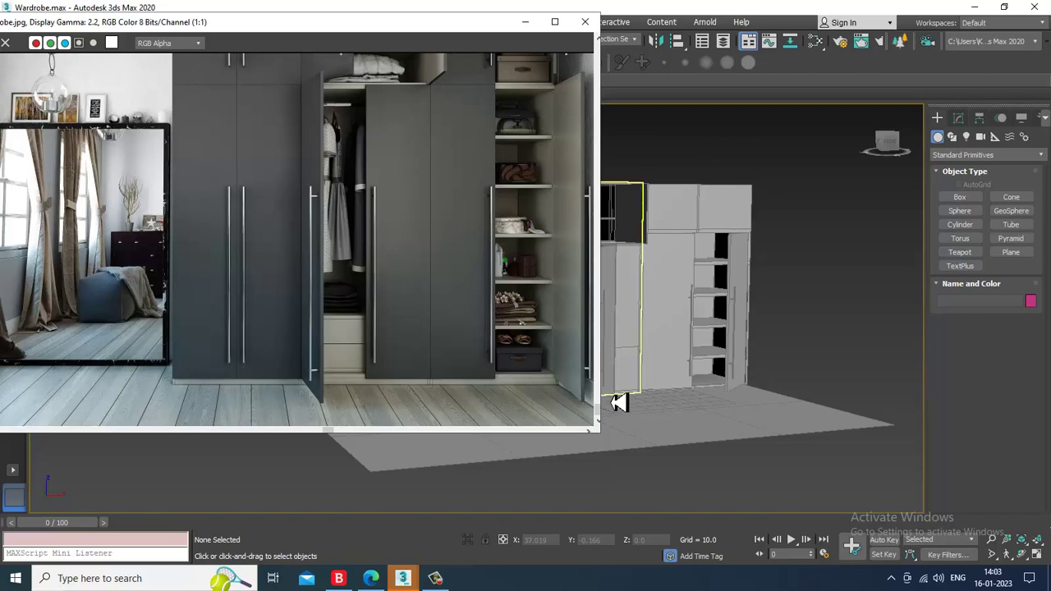
drag(608, 442, 399, 457)
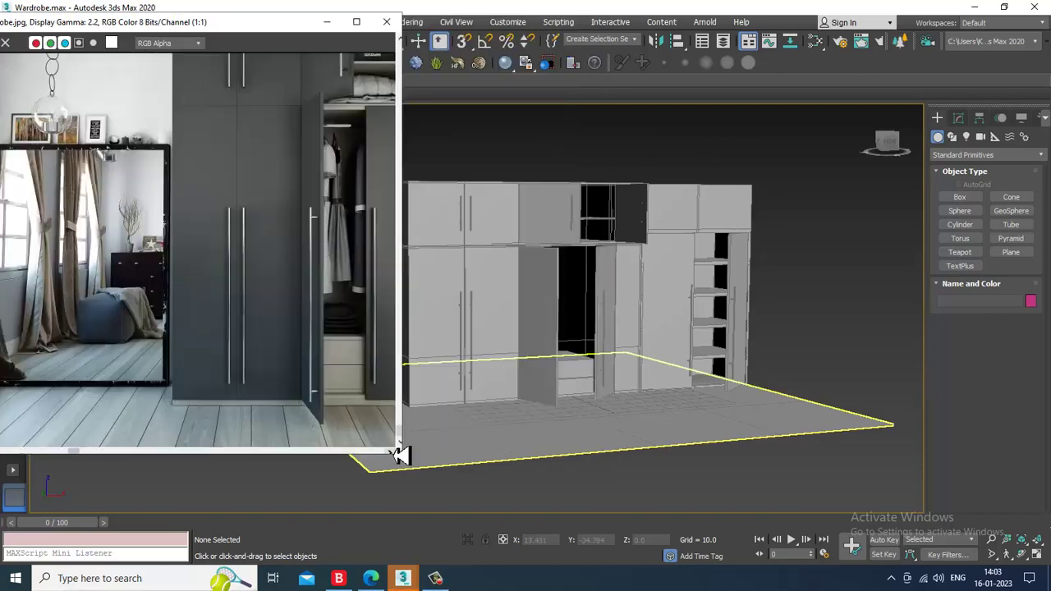
scroll(197, 327, right, 3)
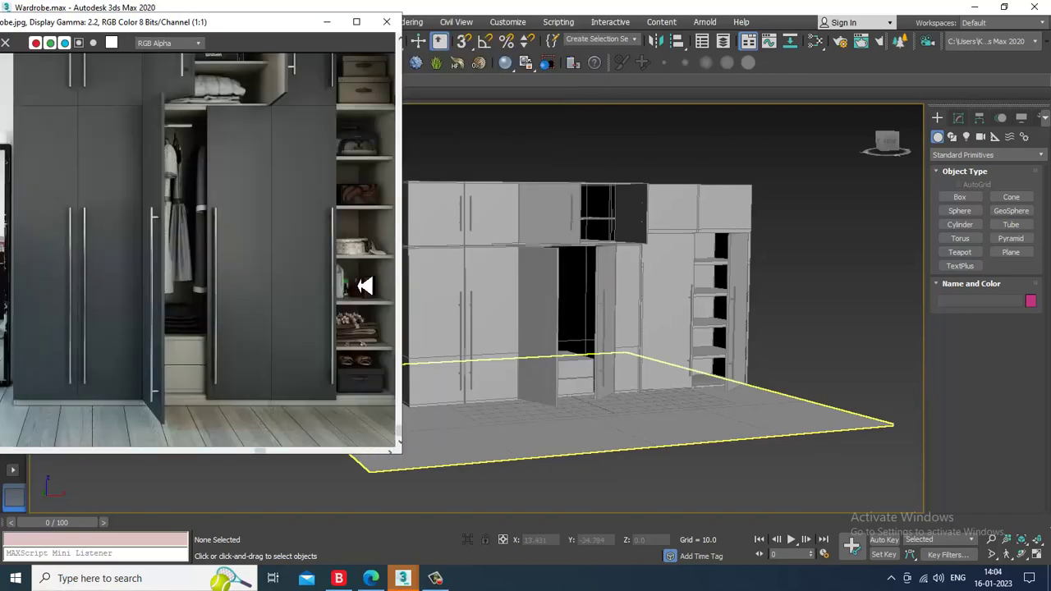
alt+middle_drag(655, 305, 720, 326)
scroll(711, 330, up, 2)
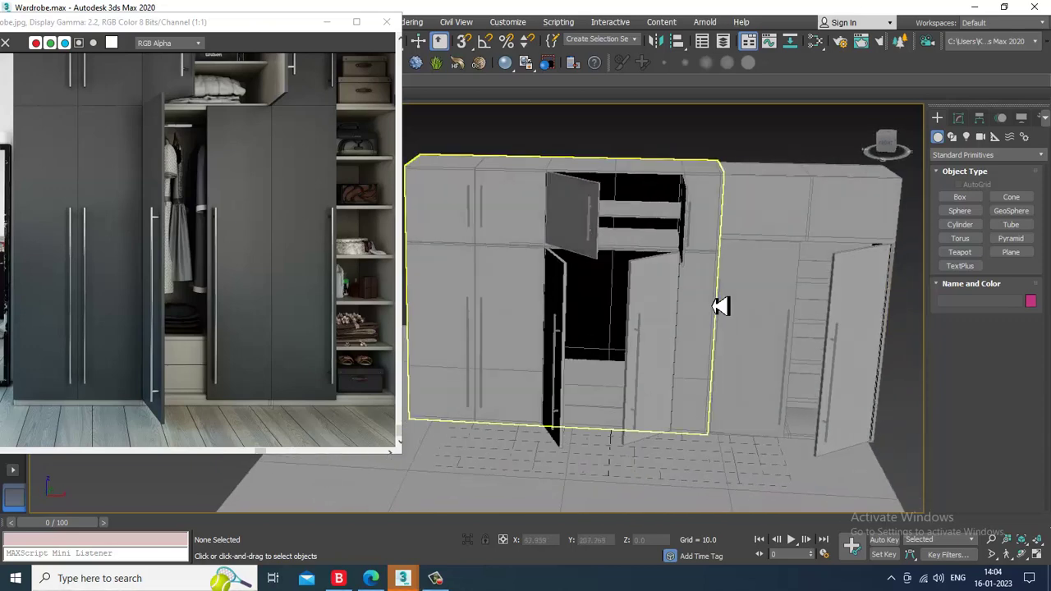
click(765, 250)
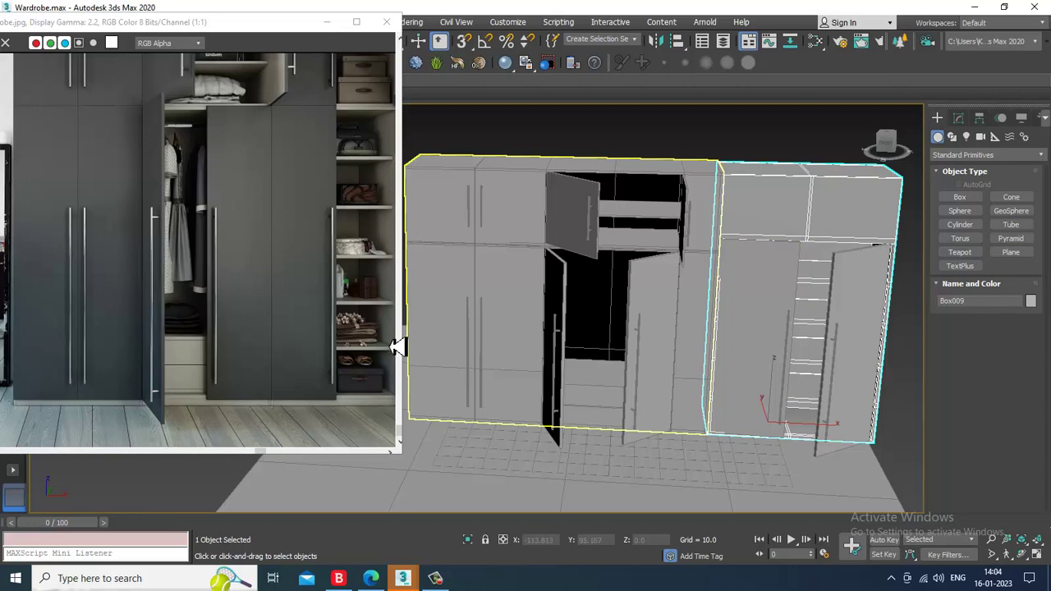
middle_drag(299, 164, 261, 277)
alt+middle_drag(716, 301, 584, 296)
alt+middle_drag(747, 272, 698, 282)
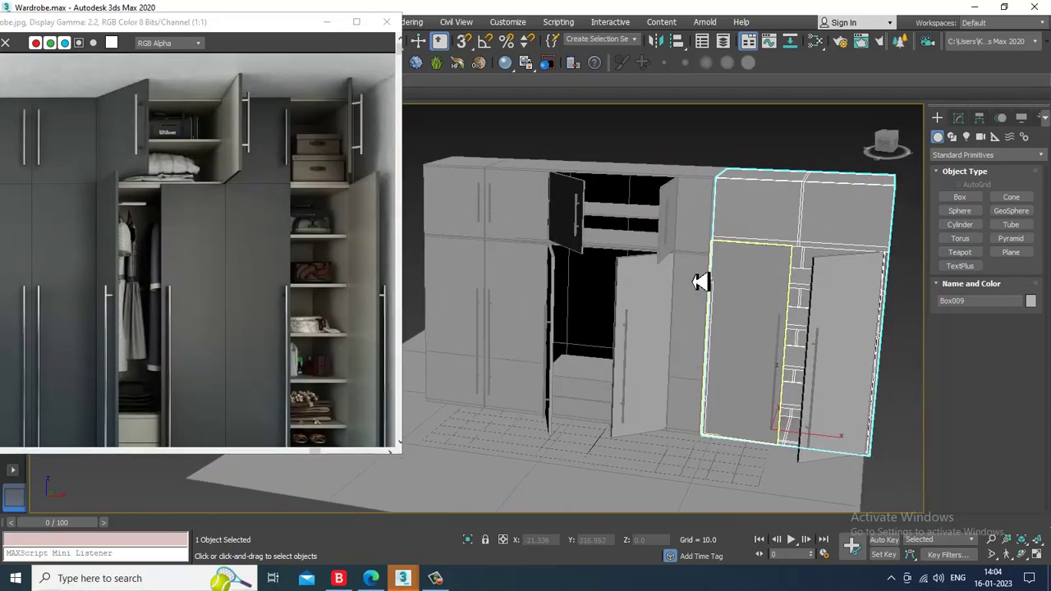
- Draw a small box profile about 1.69 long and 1.79 wide in the Left view, inside the wardrobe near its middle depth
key(alt+w)
middle_drag(474, 395, 461, 397)
key(alt+w)
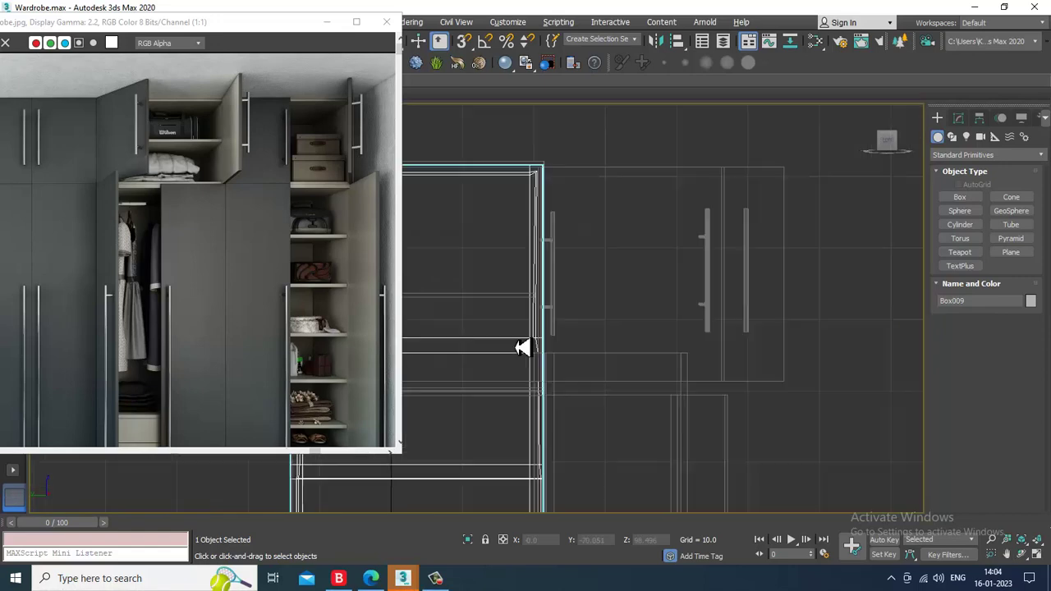
scroll(624, 345, down, 4)
scroll(663, 323, up, 5)
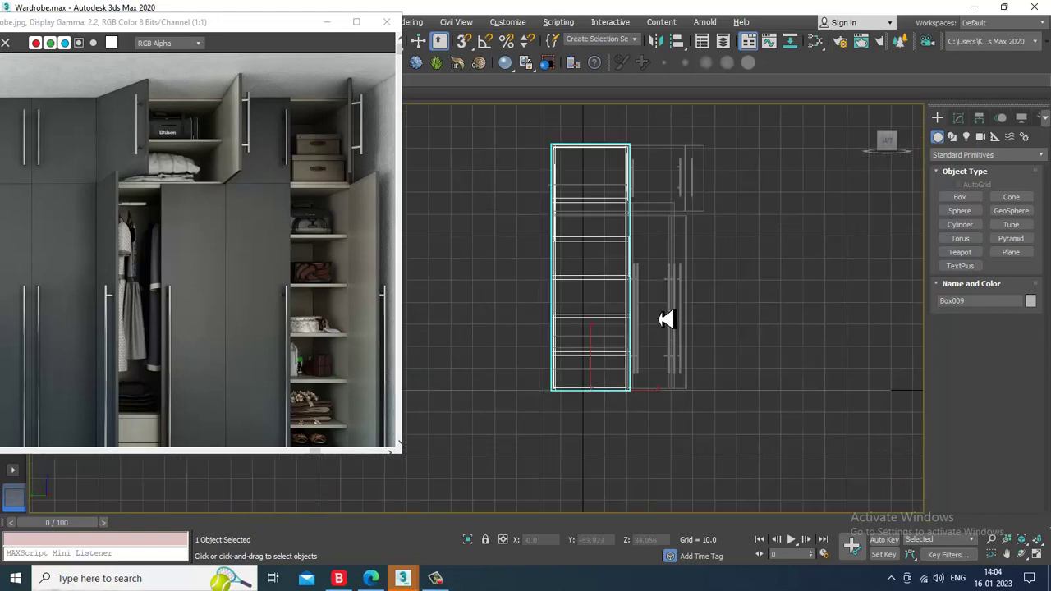
scroll(604, 311, up, 3)
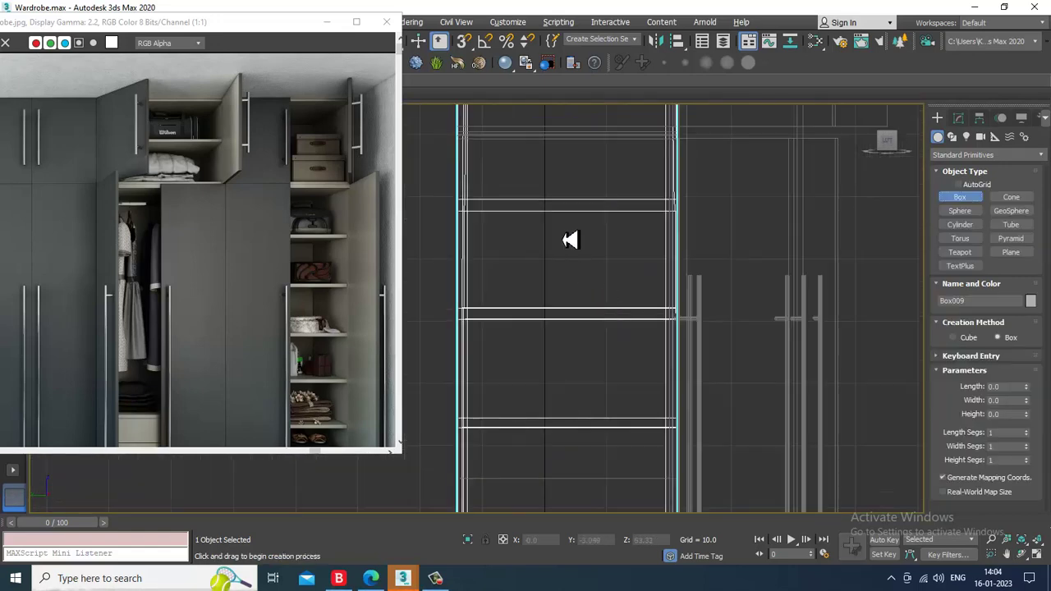
click(551, 199)
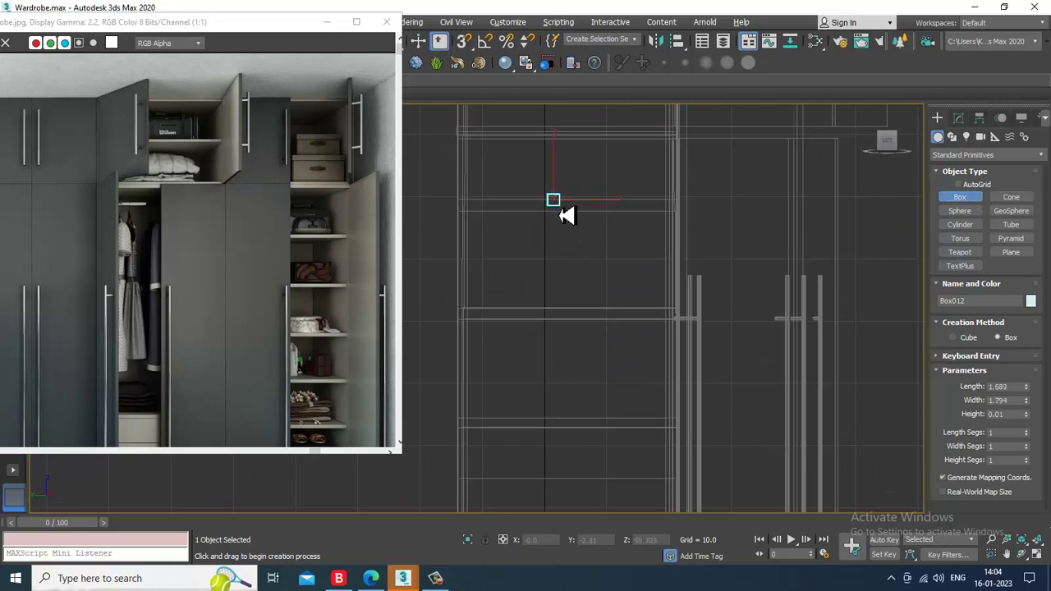
- Move the small box along X to about 35.25, near the far end of the middle wardrobe's hanging compartment
key(w)
key(alt+w)
middle_click(856, 371)
key(z)
key(alt+w)
scroll(741, 429, down, 14)
scroll(741, 431, up, 8)
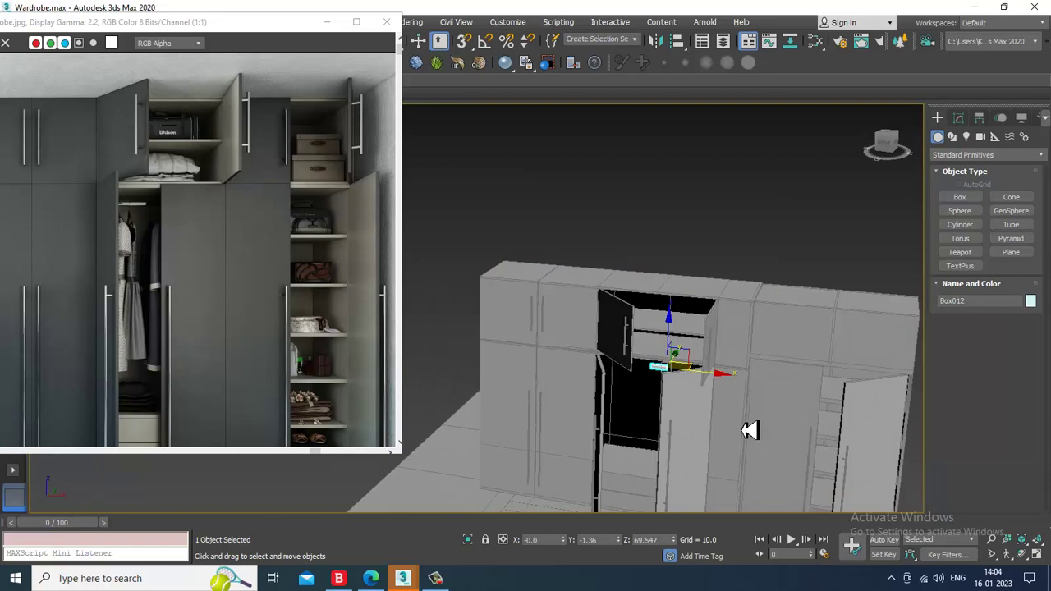
drag(681, 358, 803, 367)
alt+middle_drag(804, 366, 723, 352)
scroll(735, 385, up, 3)
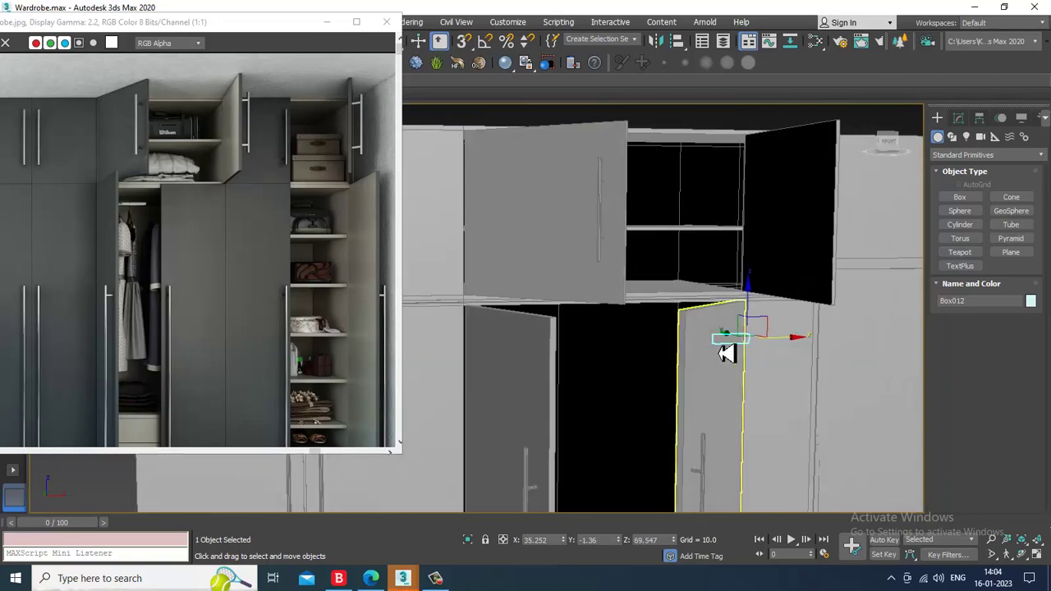
- Convert the small box to an editable poly and start vertex editing
right_click(721, 341)
mouse_move(795, 477)
click(895, 485)
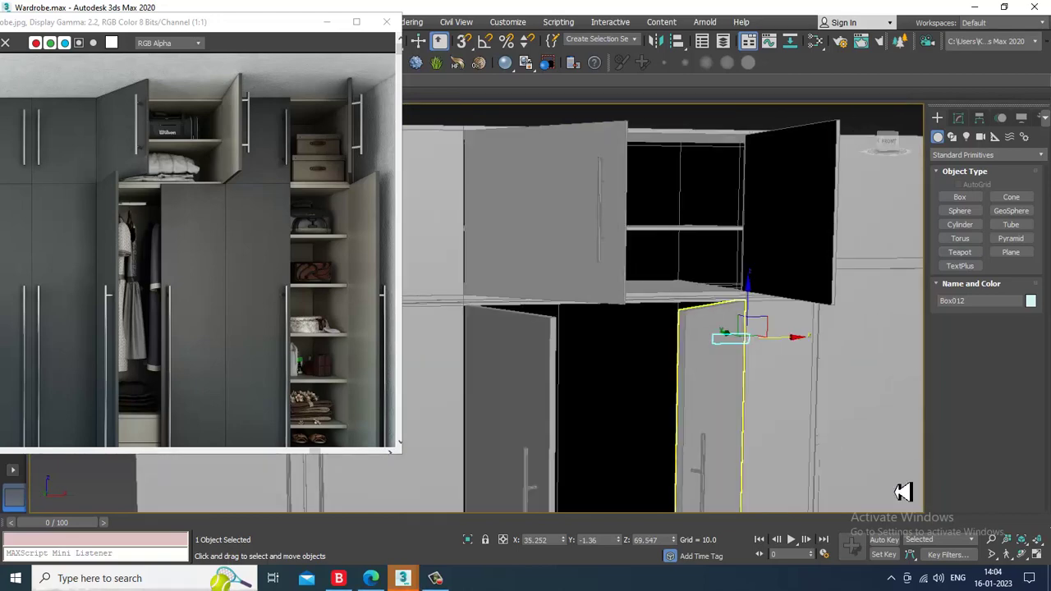
alt+middle_drag(699, 375, 800, 397)
key(1)
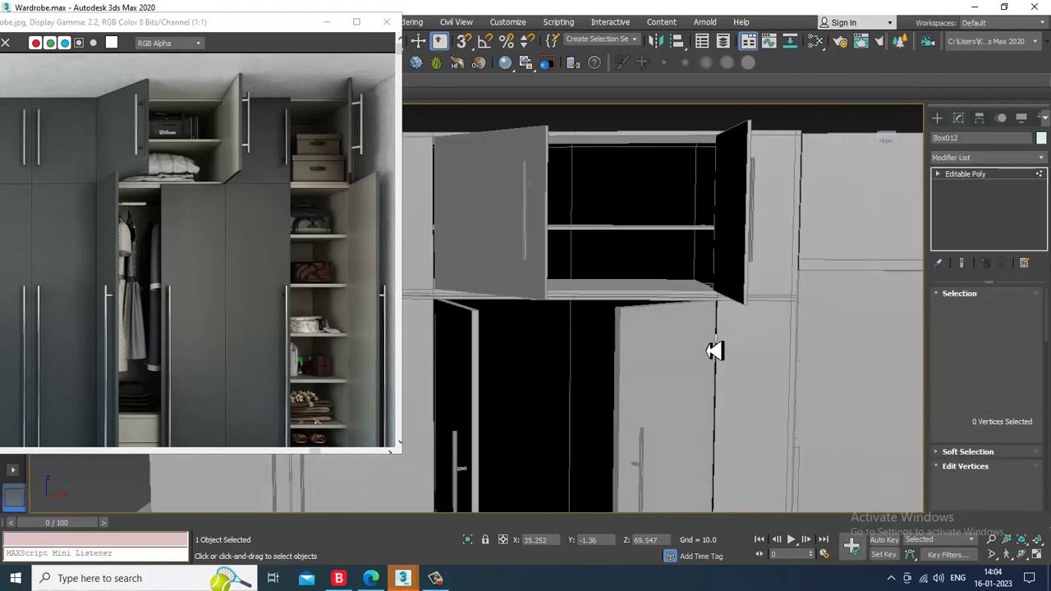
- Move the box's four end vertices along X to about -44.76, stretching it into a hanging rail across the compartment
key(F3)
drag(697, 330, 734, 389)
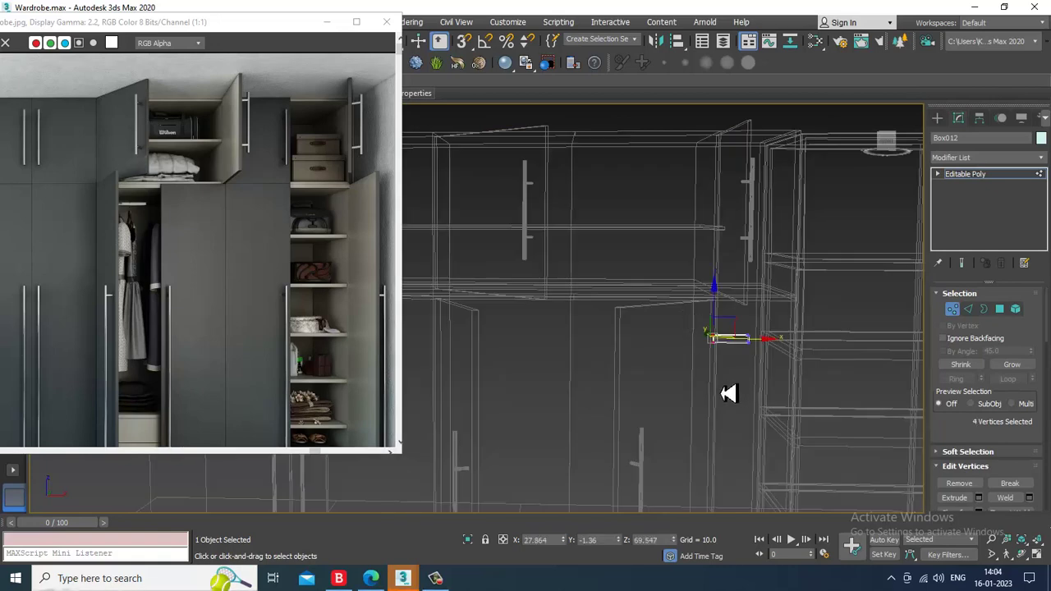
key(F3)
scroll(732, 349, down, 4)
alt+middle_drag(734, 343, 699, 355)
drag(632, 333, 613, 334)
scroll(656, 331, up, 3)
alt+middle_drag(613, 333, 663, 345)
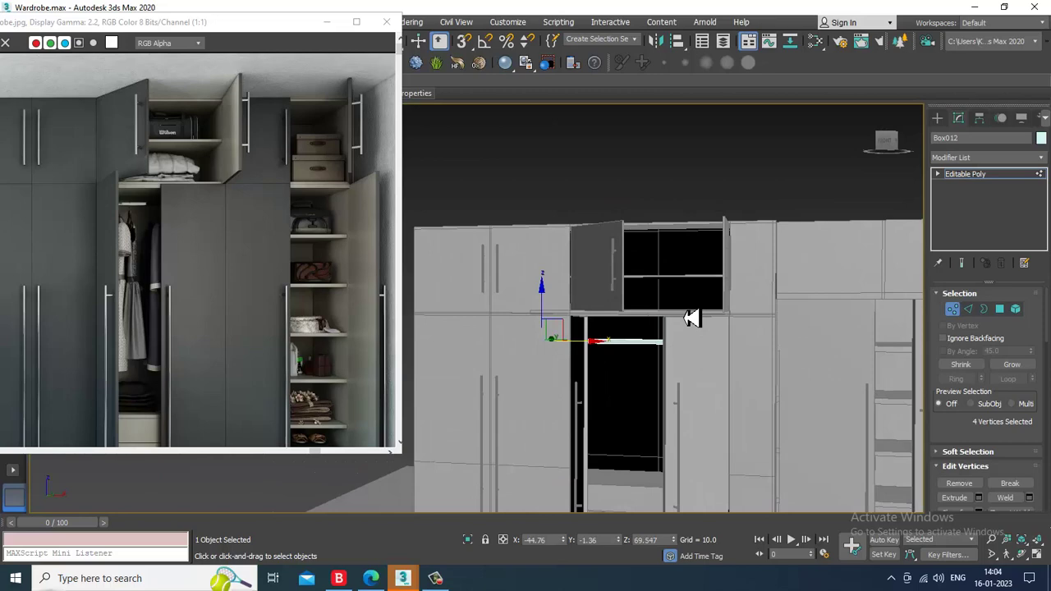
- Raise the whole hanging rail to about Z 74.2 below the compartment's ceiling and check its depth placement in the Top view
click(990, 176)
key(z)
scroll(813, 289, down, 4)
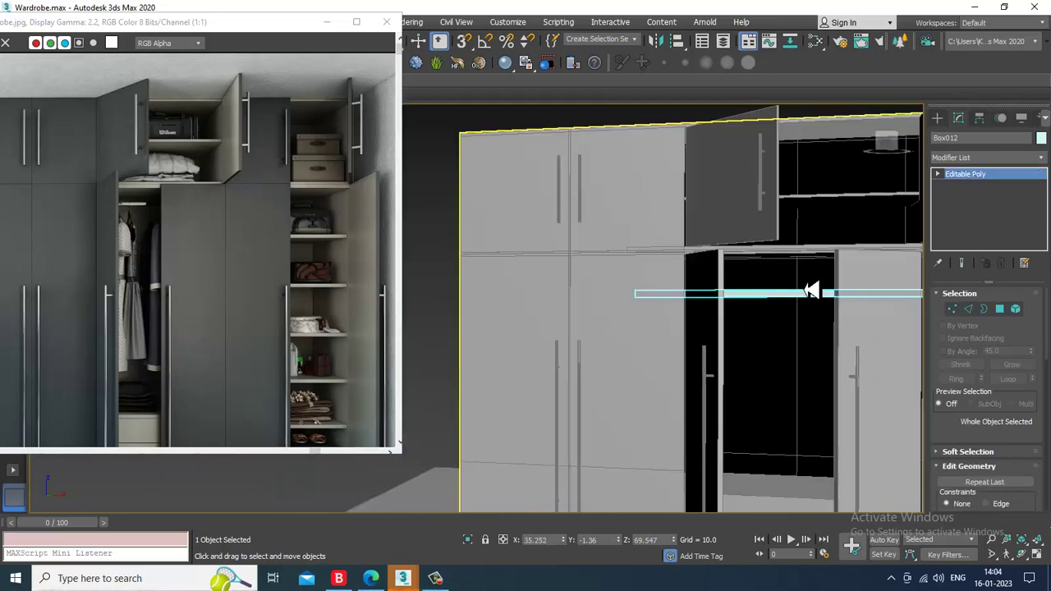
alt+middle_drag(813, 289, 837, 281)
drag(862, 266, 868, 248)
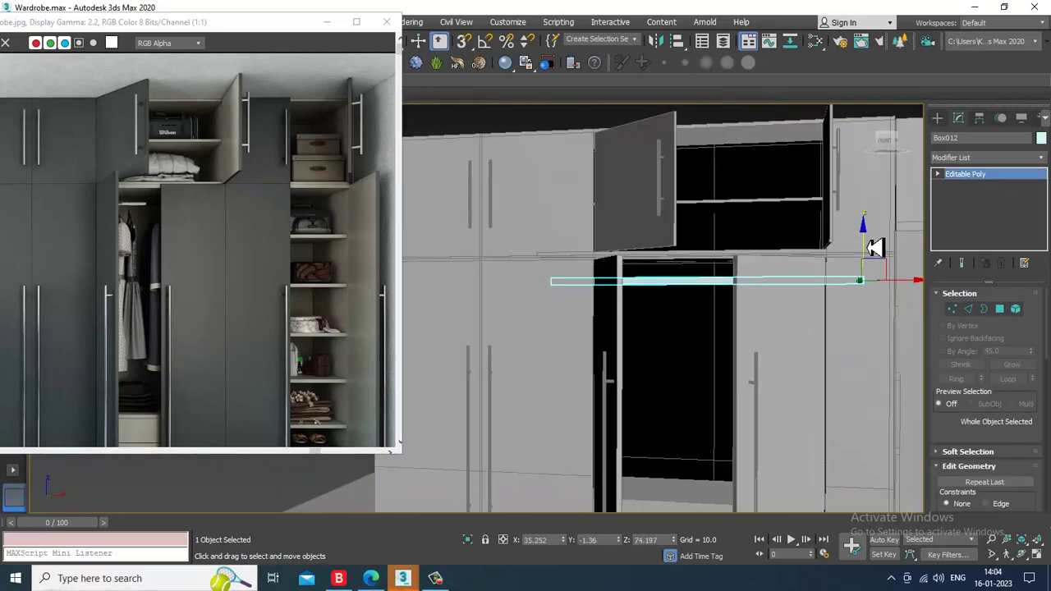
key(alt+w)
right_click(423, 255)
key(alt+w)
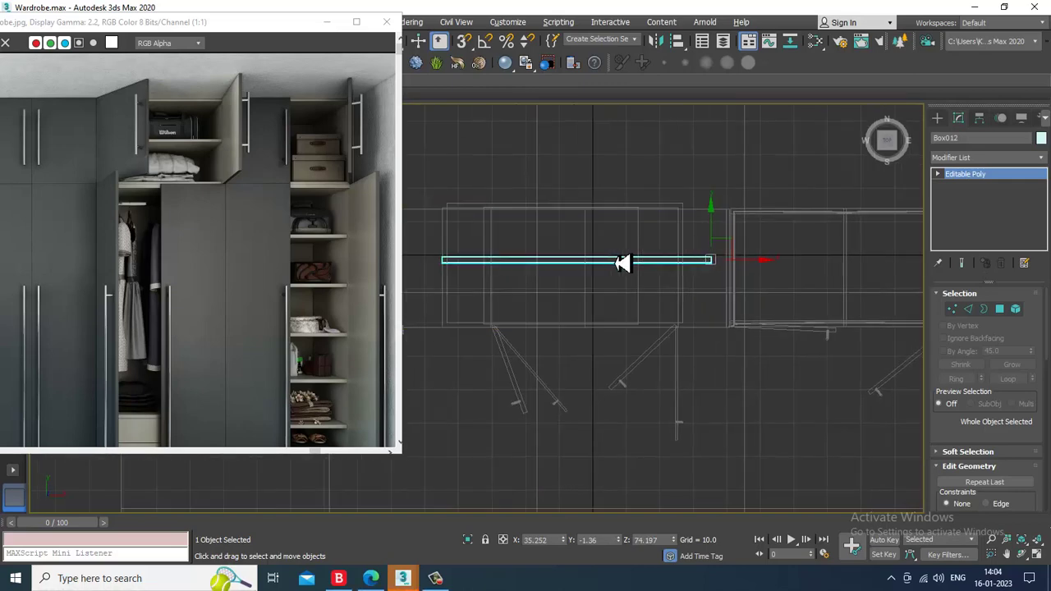
key(alt+w)
key(alt+w)
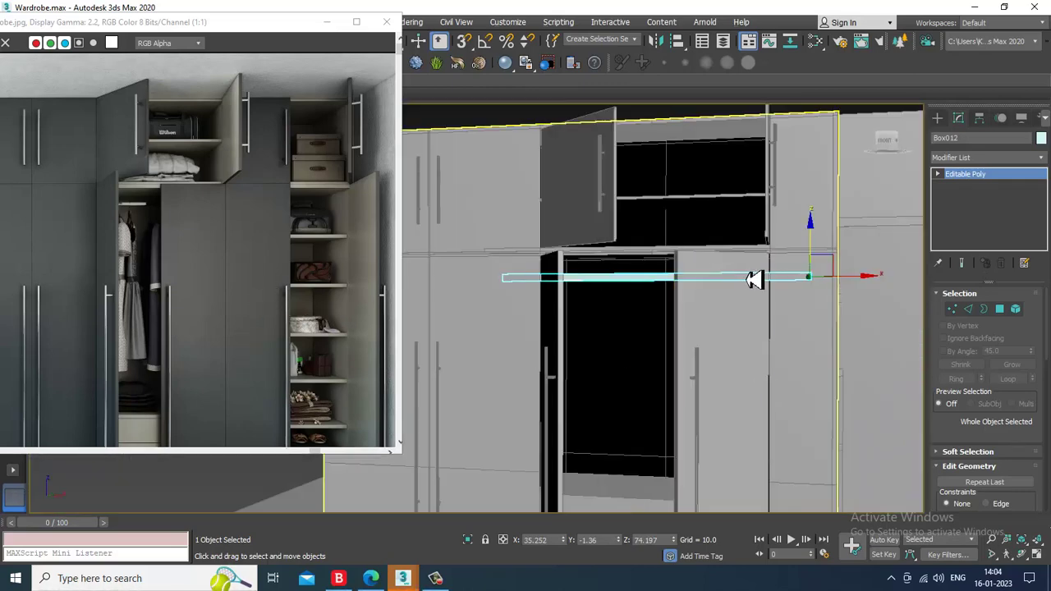
- Draw a box about 26.4 long, 17.4 wide and 6.5 high with AutoGrid on the uppermost shelf behind the open door of the shelving cabinet
scroll(810, 235, down, 2)
middle_drag(810, 235, 745, 291)
scroll(714, 284, up, 3)
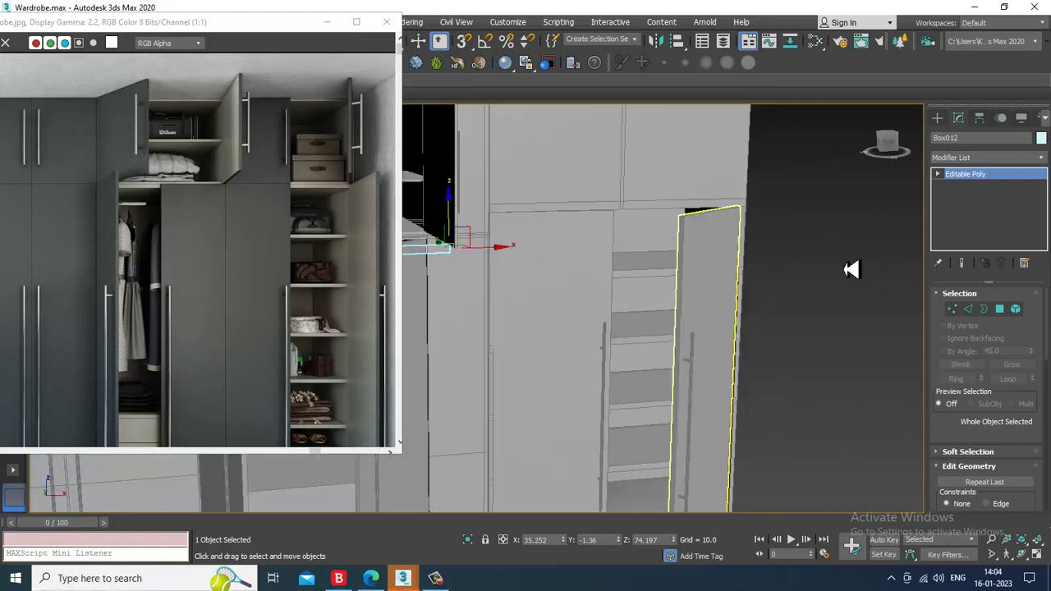
click(938, 119)
click(963, 202)
scroll(643, 302, up, 4)
alt+middle_drag(643, 302, 732, 359)
click(959, 186)
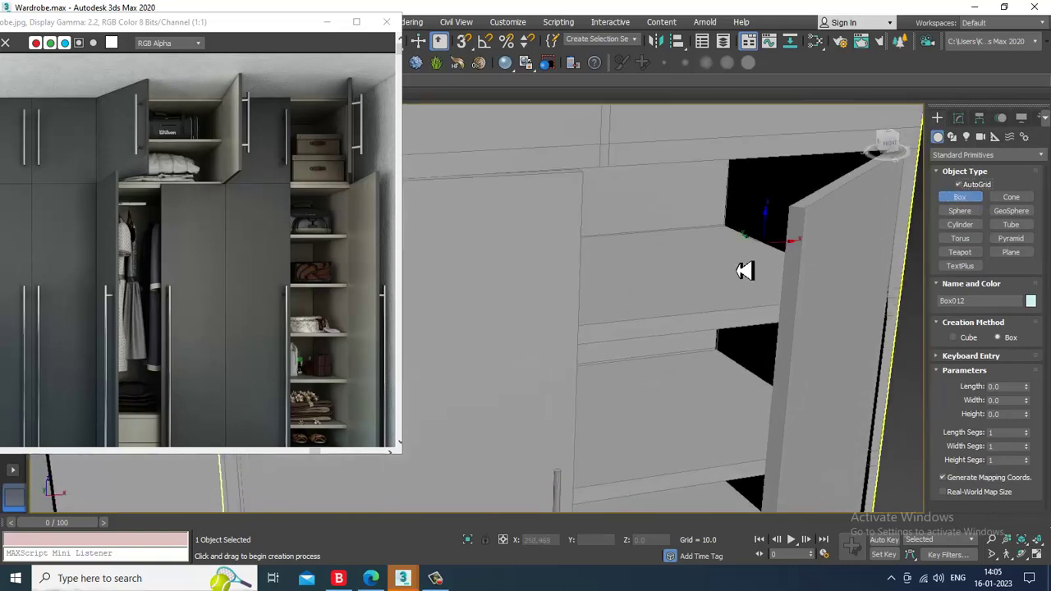
drag(681, 242, 649, 314)
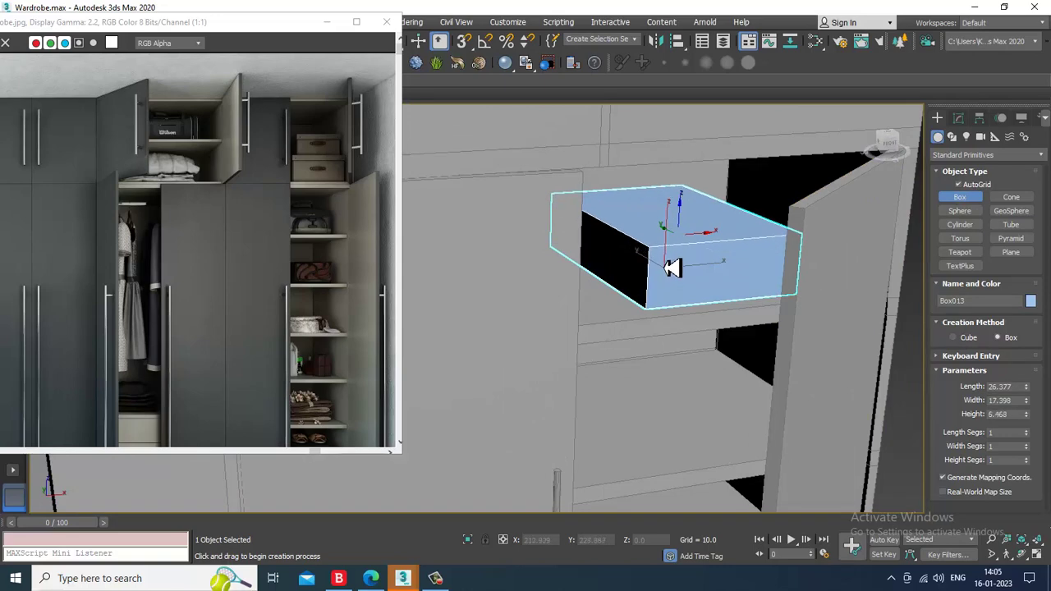
click(673, 255)
right_click(673, 255)
- Convert the new storage box on the shelf to an editable poly
alt+middle_drag(671, 254, 694, 248)
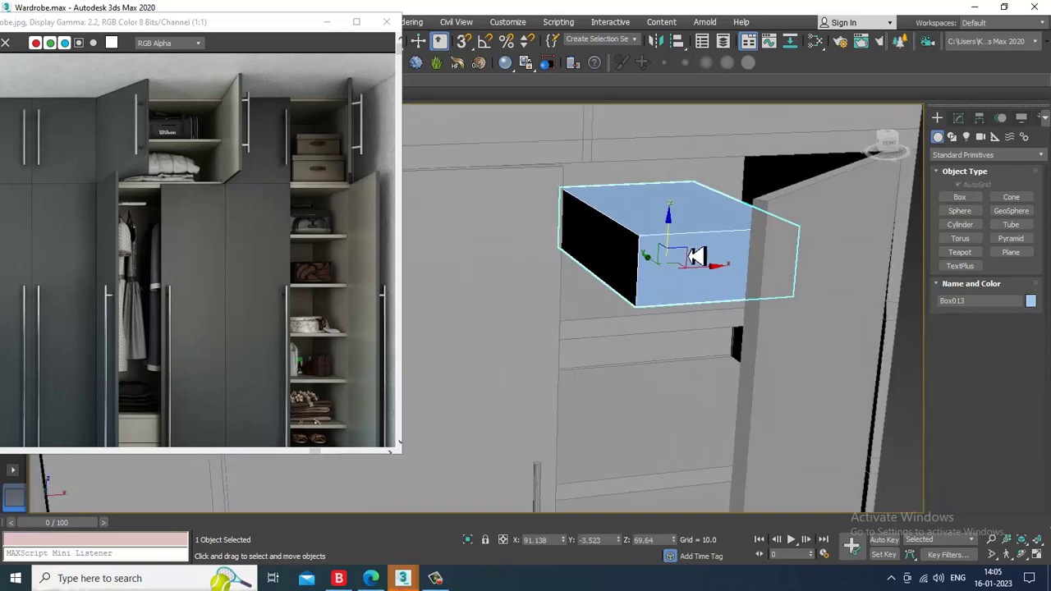
scroll(696, 261, up, 3)
right_click(633, 211)
mouse_move(730, 347)
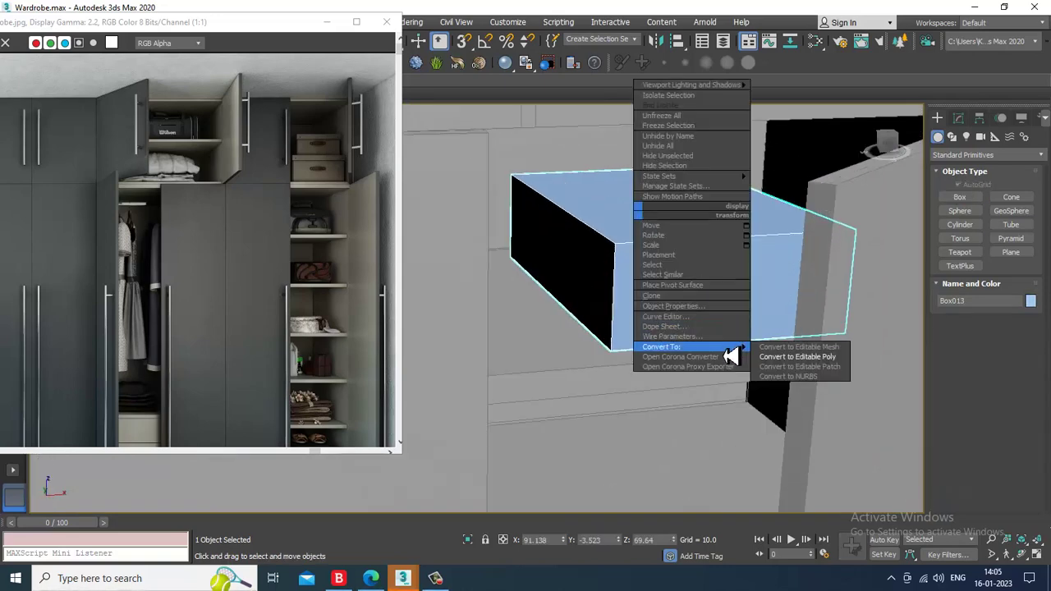
click(809, 354)
mouse_move(712, 301)
alt+middle_down()
mouse_move(697, 282)
mouse_move(714, 293)
mouse_move(698, 300)
alt+middle_up()
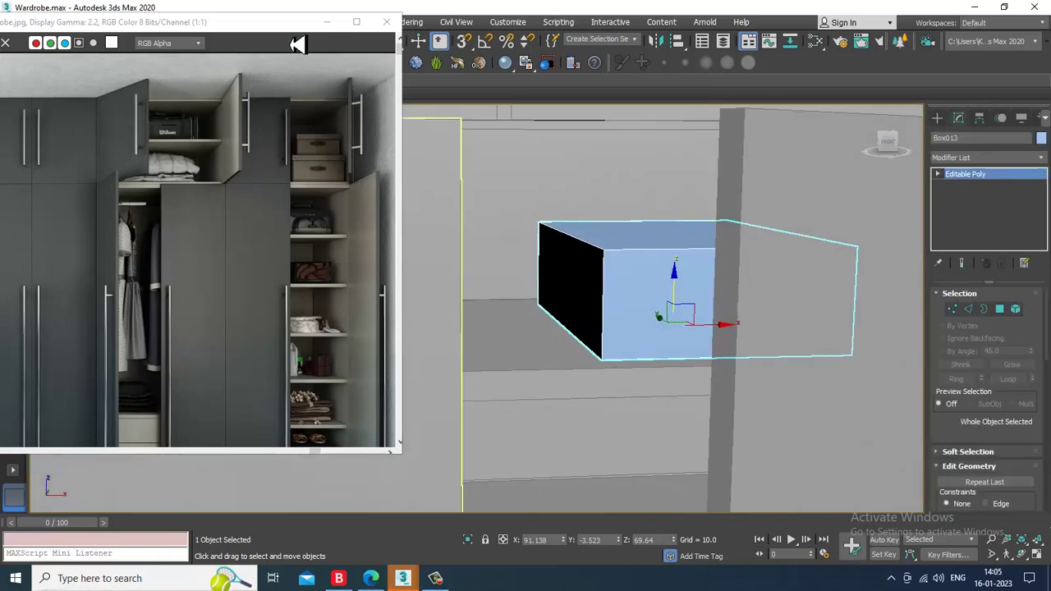
- Move the reference image clear of the modeling tools and add a Swift Loop edge around the storage box near its upper rim
drag(301, 25, 286, 107)
click(49, 89)
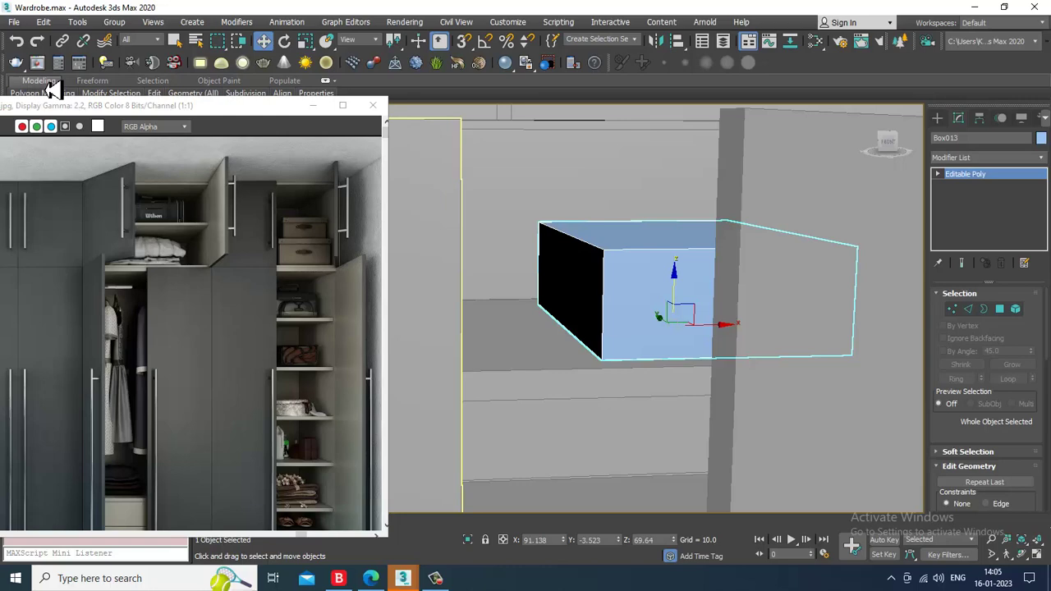
double_click(49, 89)
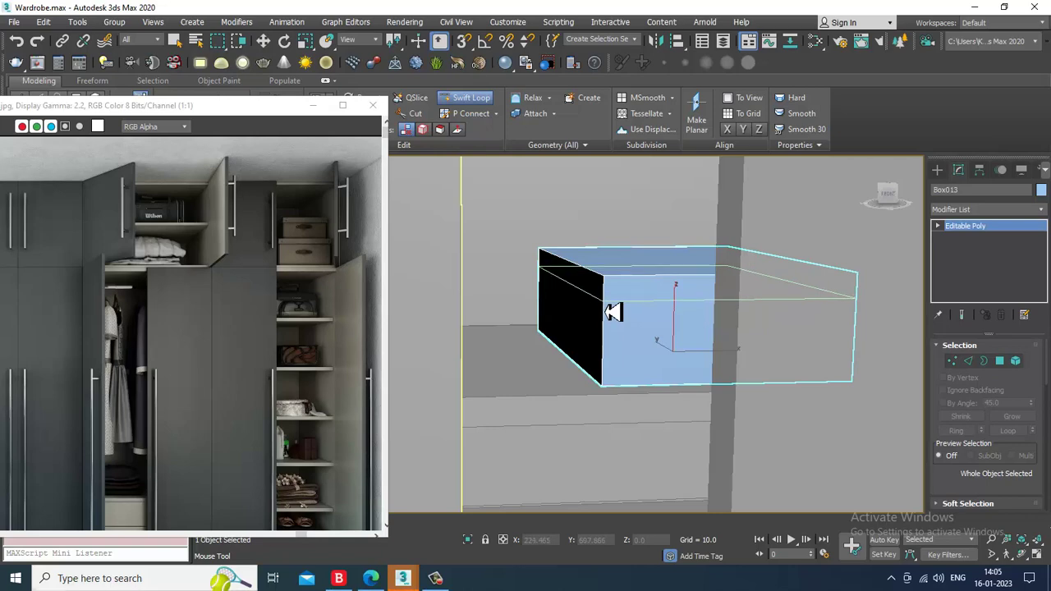
click(605, 312)
right_click(704, 307)
alt+middle_drag(652, 291, 771, 326)
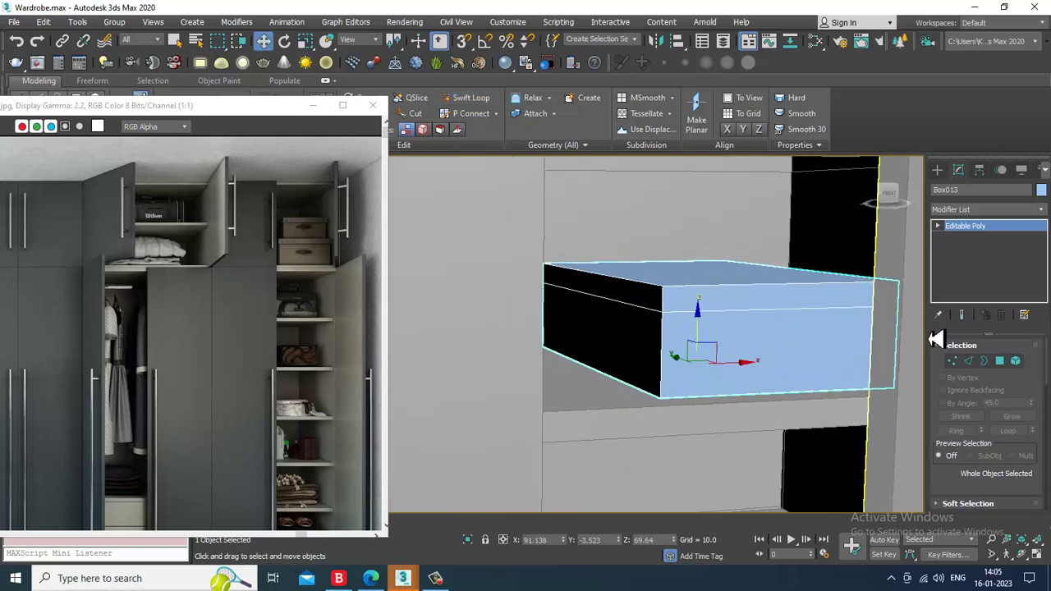
- Select the four side polygons in the band above the new edge loop on the storage box, using the Front view
click(1001, 362)
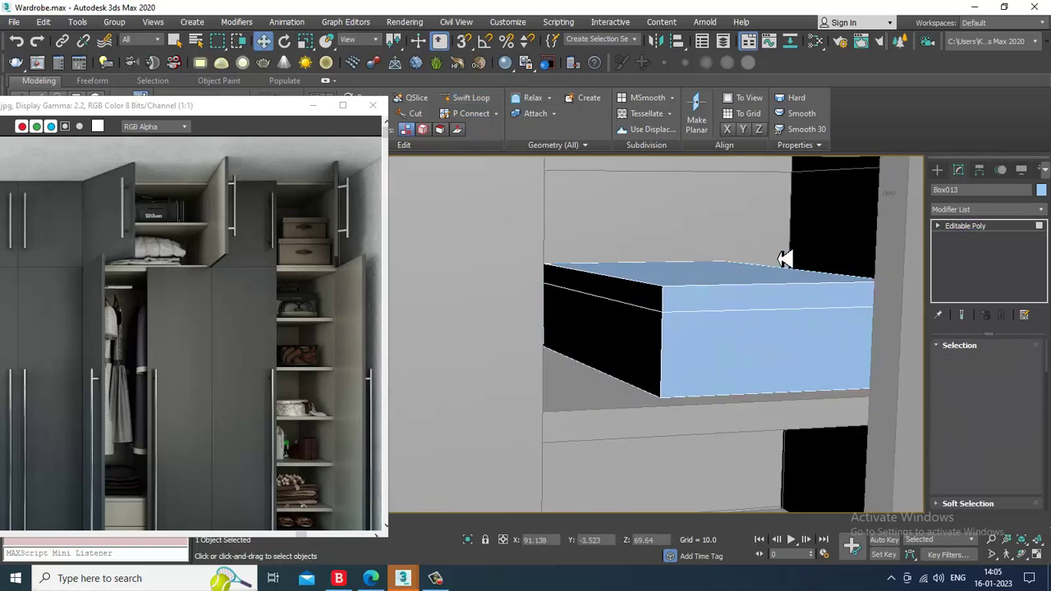
key(alt+w)
middle_drag(756, 235, 696, 222)
key(alt+w)
scroll(654, 279, up, 4)
middle_drag(654, 279, 809, 396)
scroll(770, 365, up, 2)
drag(809, 353, 809, 352)
key(alt+w)
middle_click(781, 446)
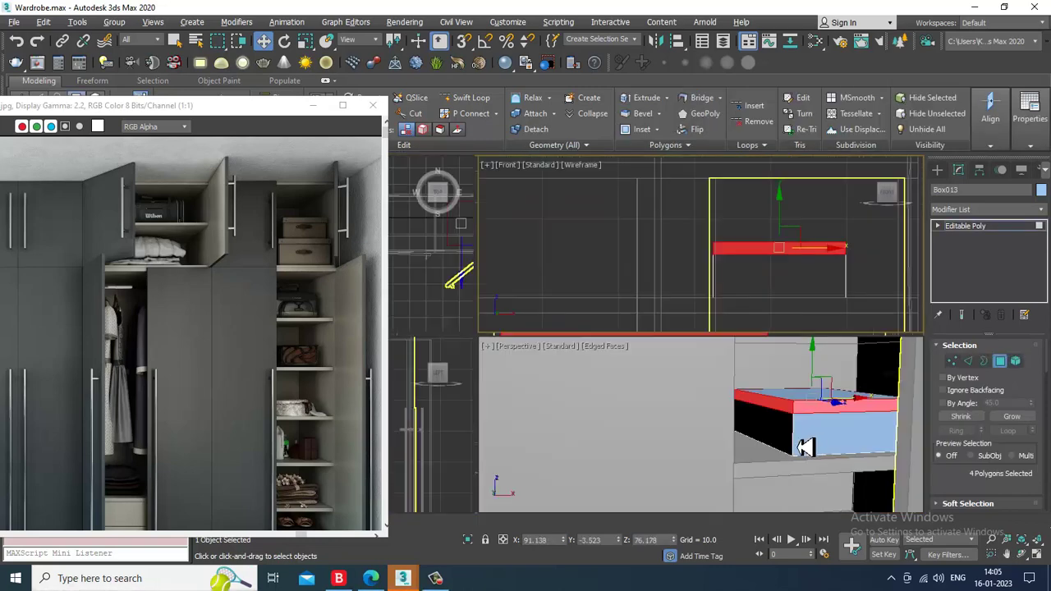
key(alt+w)
scroll(981, 493, down, 3)
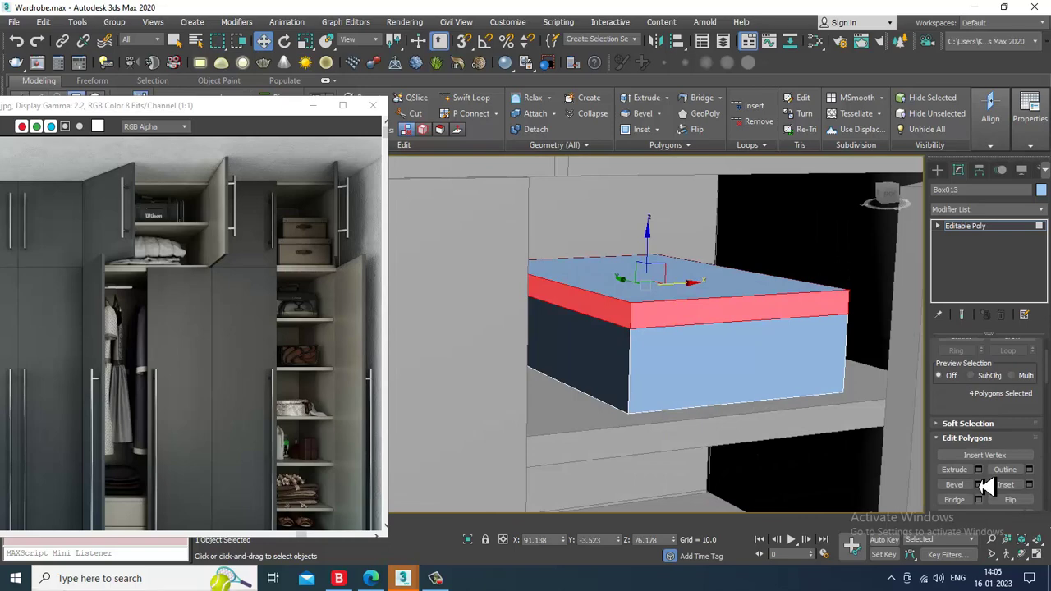
- Extrude the selected rim band polygons of the storage box outward along local normals with a height of 0.247 to form the lid
click(978, 470)
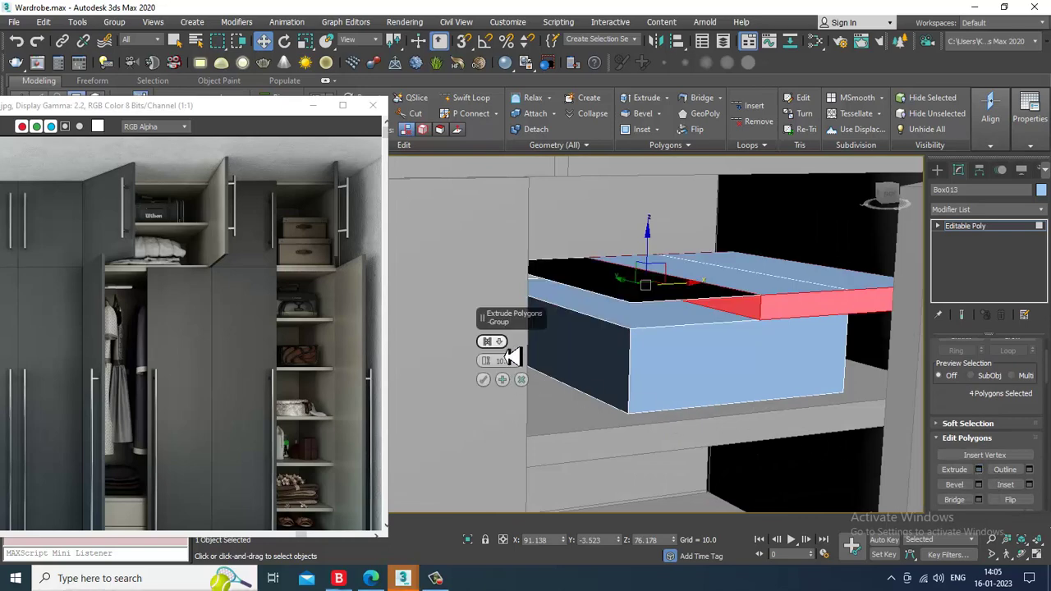
click(522, 373)
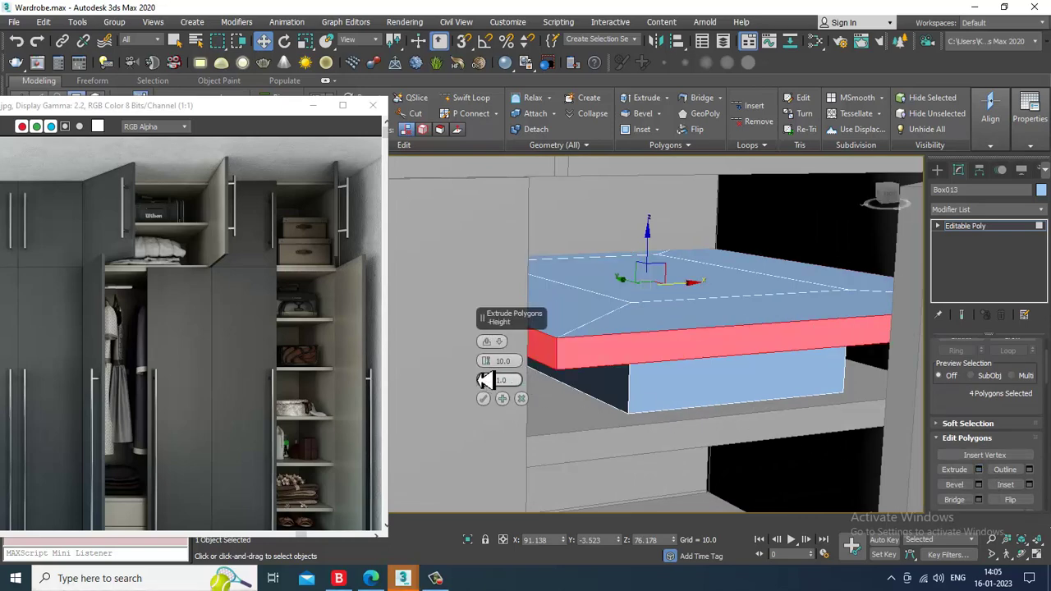
drag(491, 375, 519, 425)
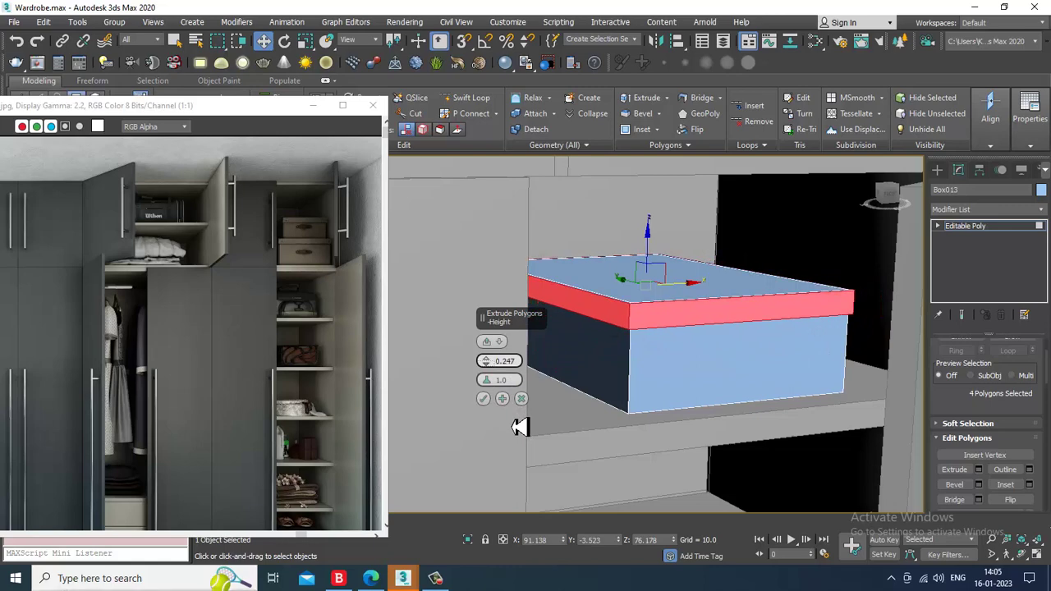
mouse_move(794, 356)
alt+middle_down()
mouse_move(811, 297)
mouse_move(776, 348)
alt+middle_up()
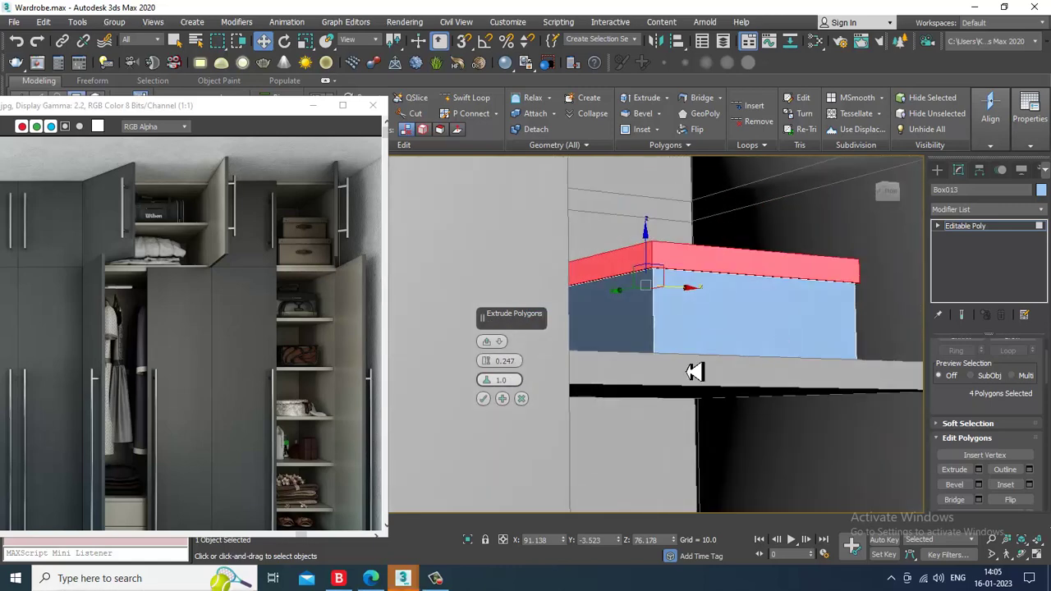
click(485, 399)
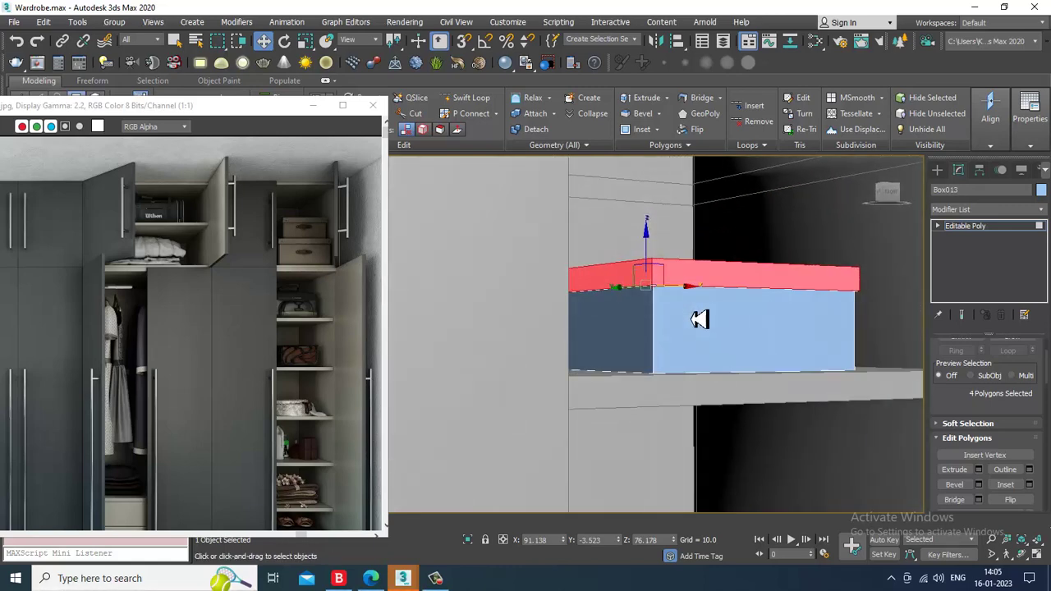
scroll(588, 350, up, 2)
scroll(326, 244, up, 1)
alt+middle_drag(867, 292, 825, 334)
scroll(866, 306, down, 2)
- Draw an open six-vertex line along the box's front edge in the Top view, with its middle section offset outward as a handle profile
key(alt+w)
right_click(443, 261)
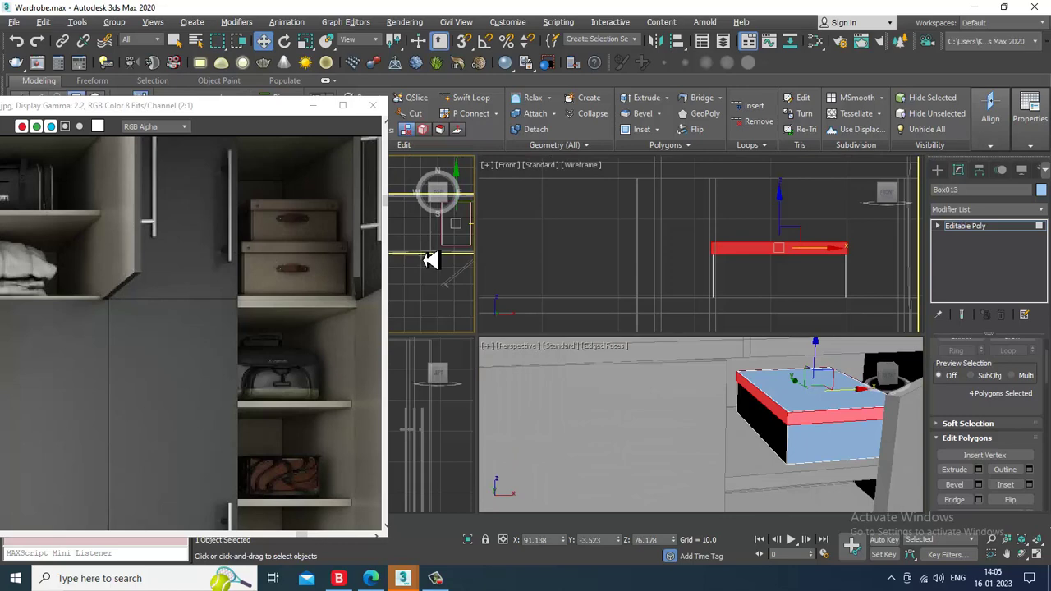
key(alt+w)
scroll(525, 269, down, 2)
scroll(688, 288, up, 3)
scroll(688, 288, down, 2)
middle_drag(804, 300, 549, 298)
scroll(692, 316, up, 2)
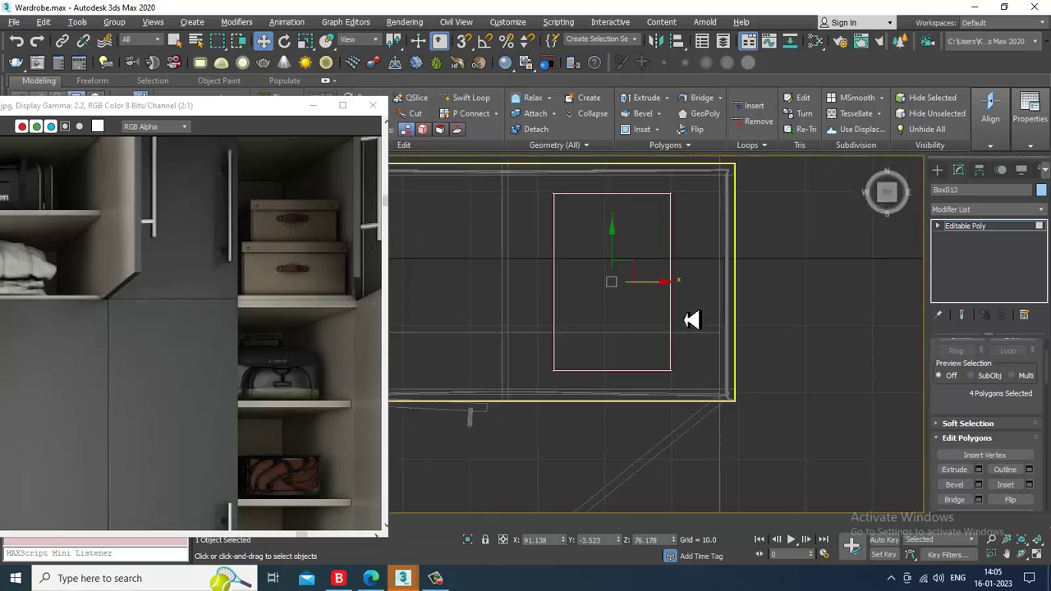
click(937, 170)
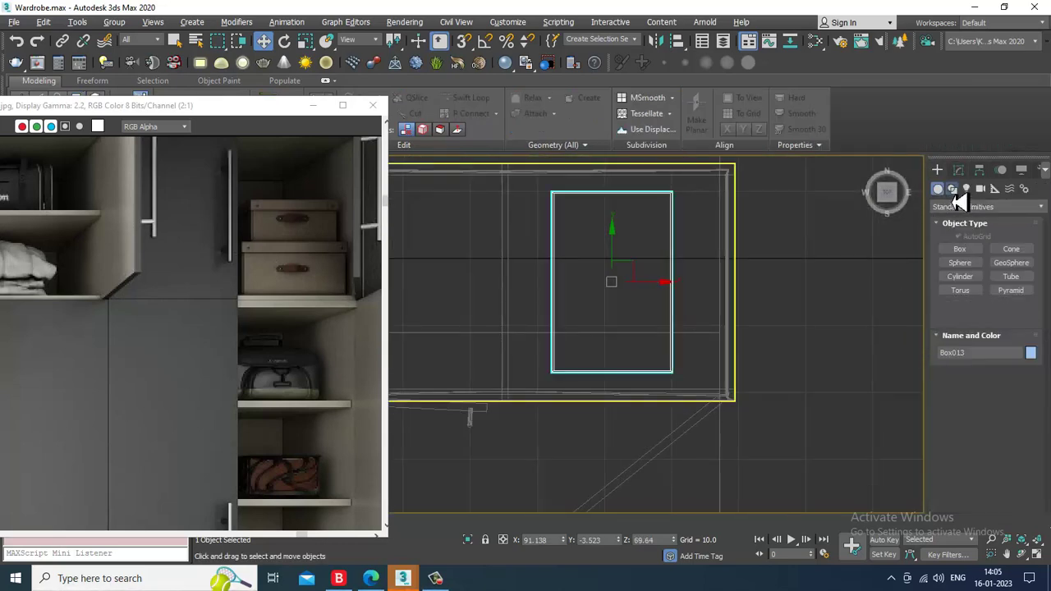
click(951, 188)
click(961, 259)
scroll(636, 363, up, 5)
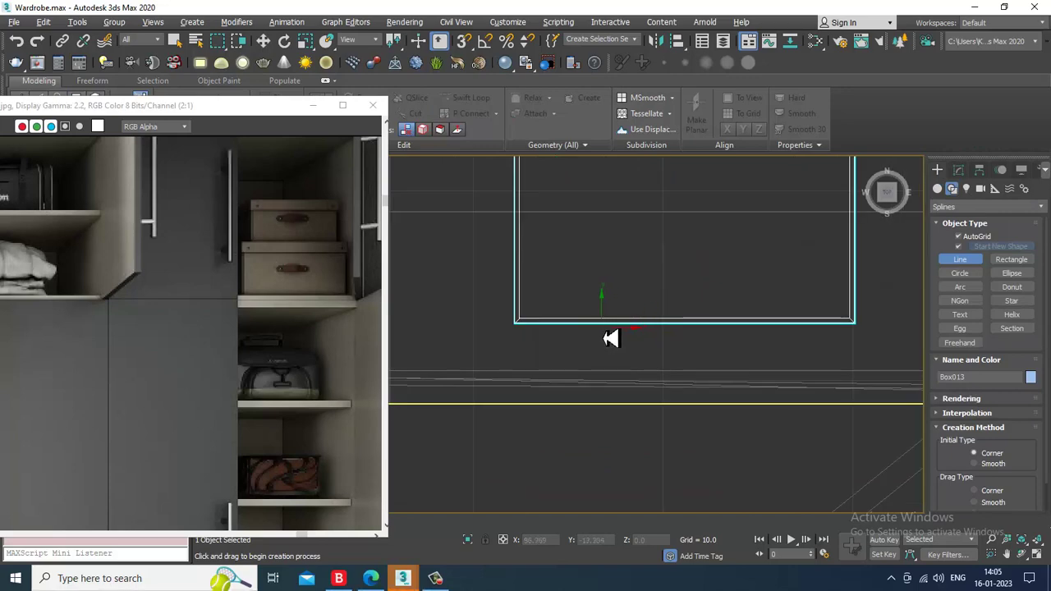
click(599, 324)
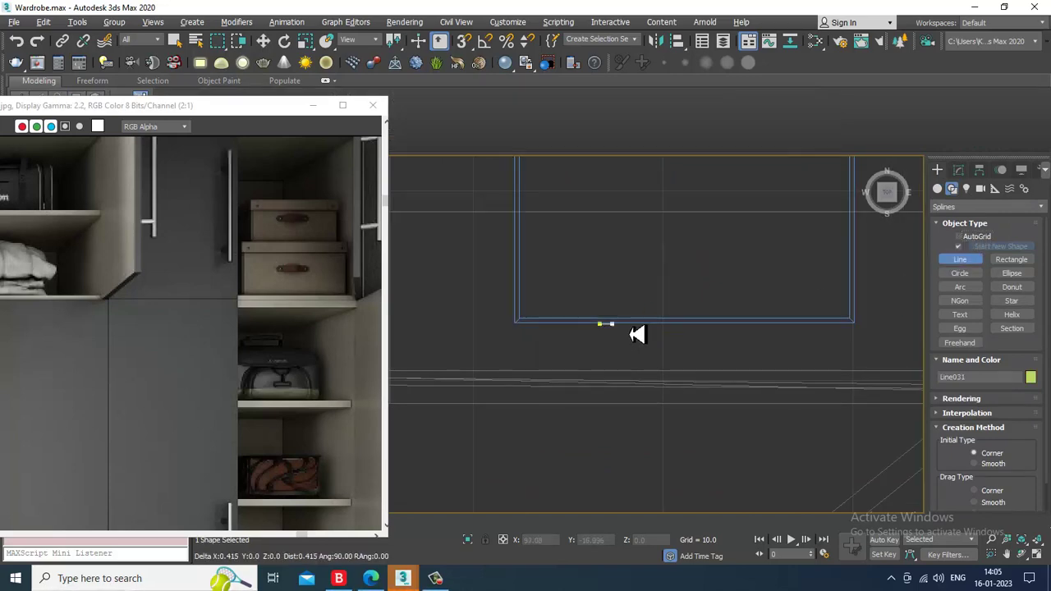
click(630, 325)
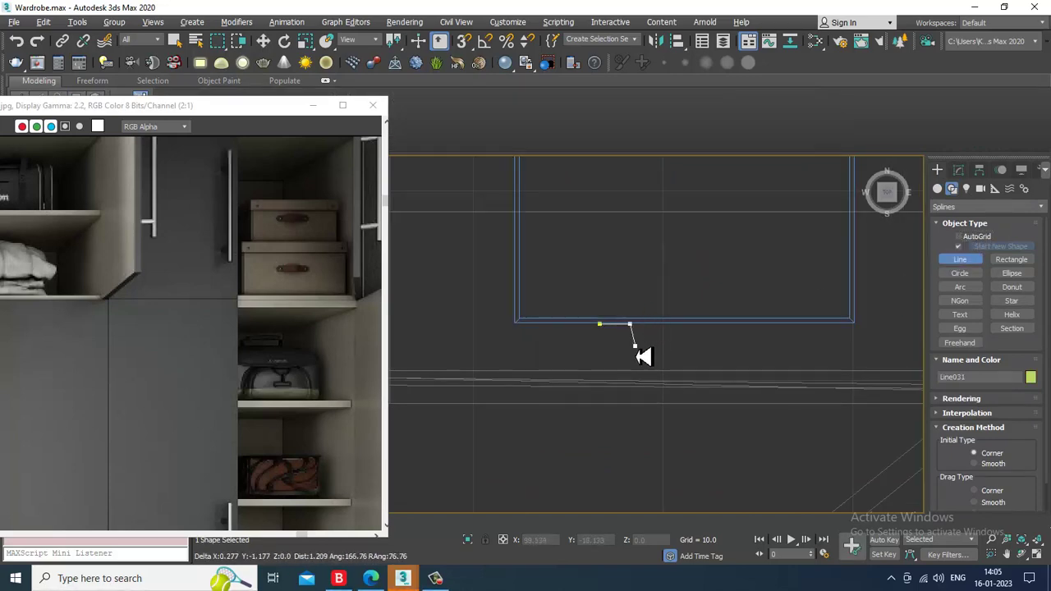
click(641, 348)
click(711, 348)
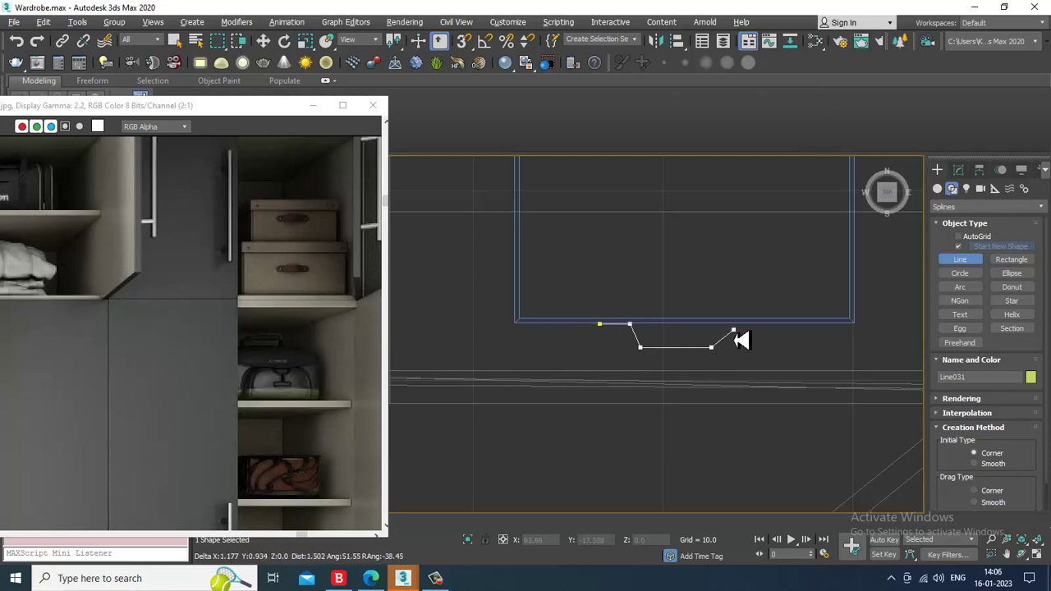
click(726, 324)
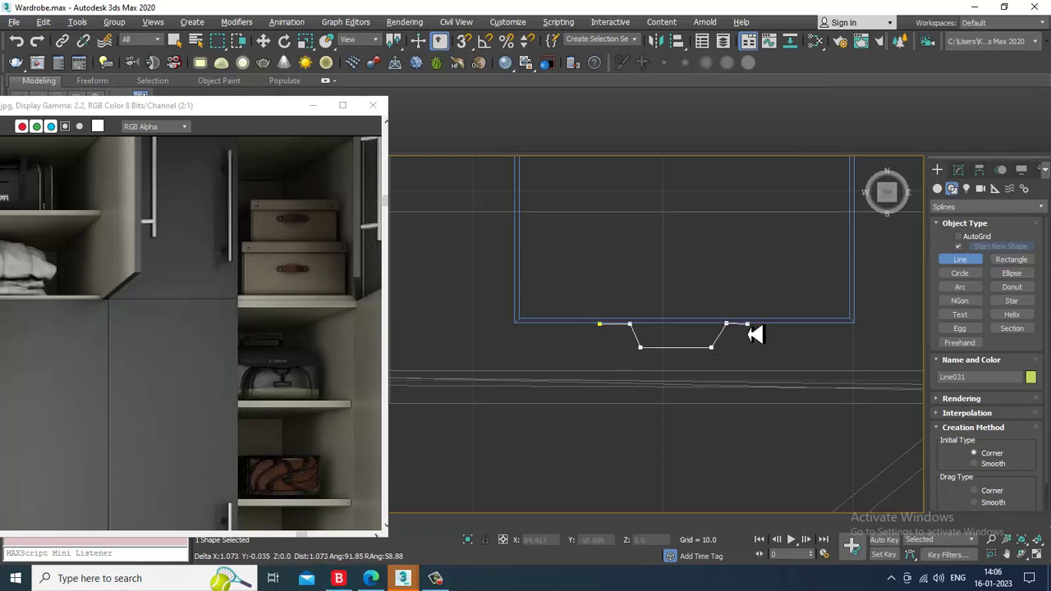
click(748, 324)
right_click(770, 320)
- Raise the handle line from the floor to the height of the box's lid, at about Z 76.155
key(w)
key(alt+w)
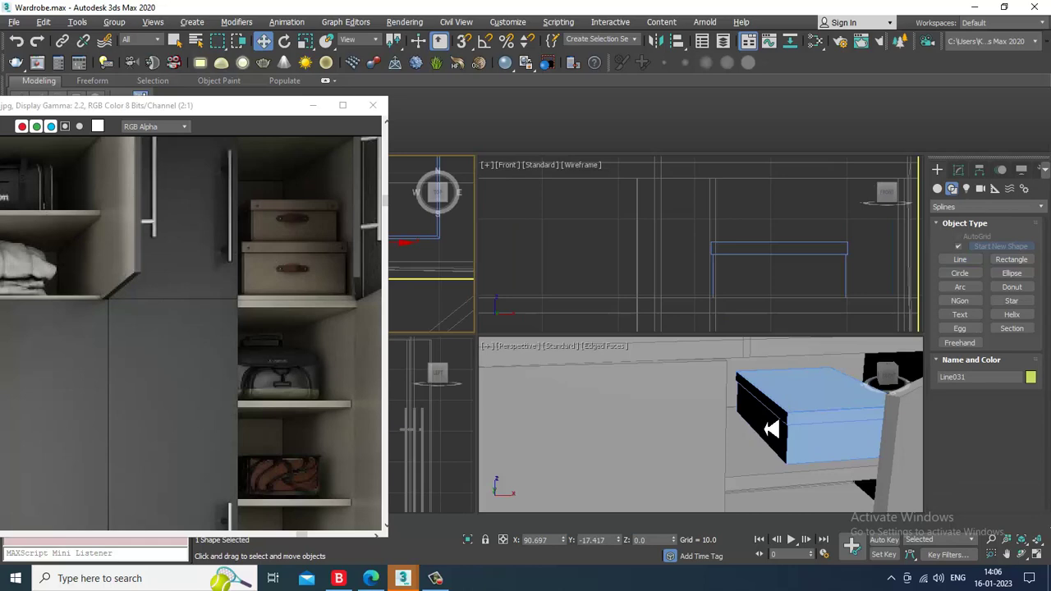
middle_click(761, 419)
key(alt+w)
scroll(741, 411, up, 5)
scroll(750, 396, down, 5)
alt+middle_drag(721, 391, 677, 372)
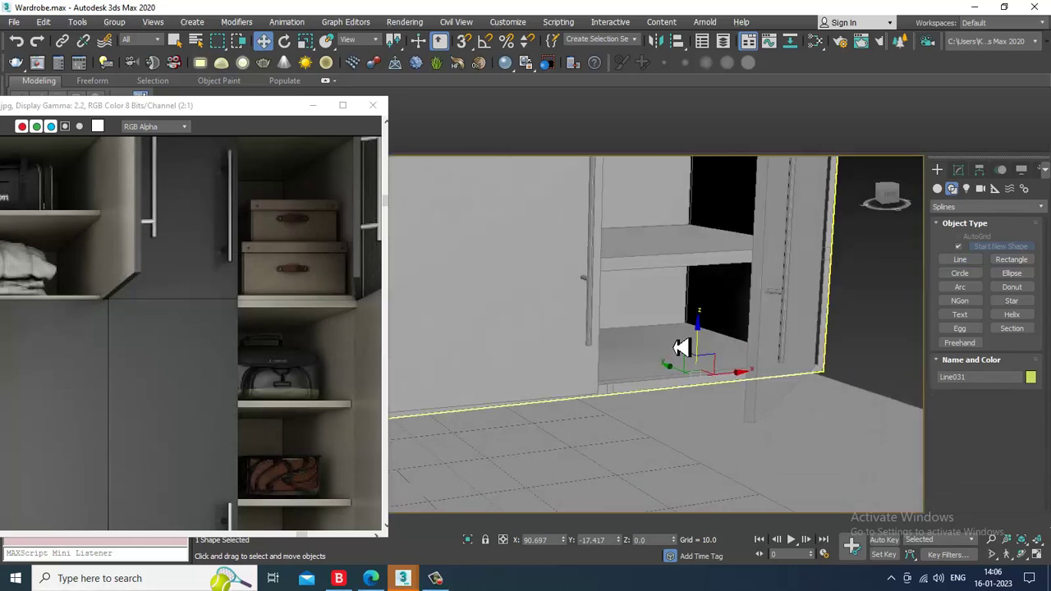
drag(701, 335, 708, 157)
scroll(714, 215, down, 4)
middle_drag(716, 219, 669, 369)
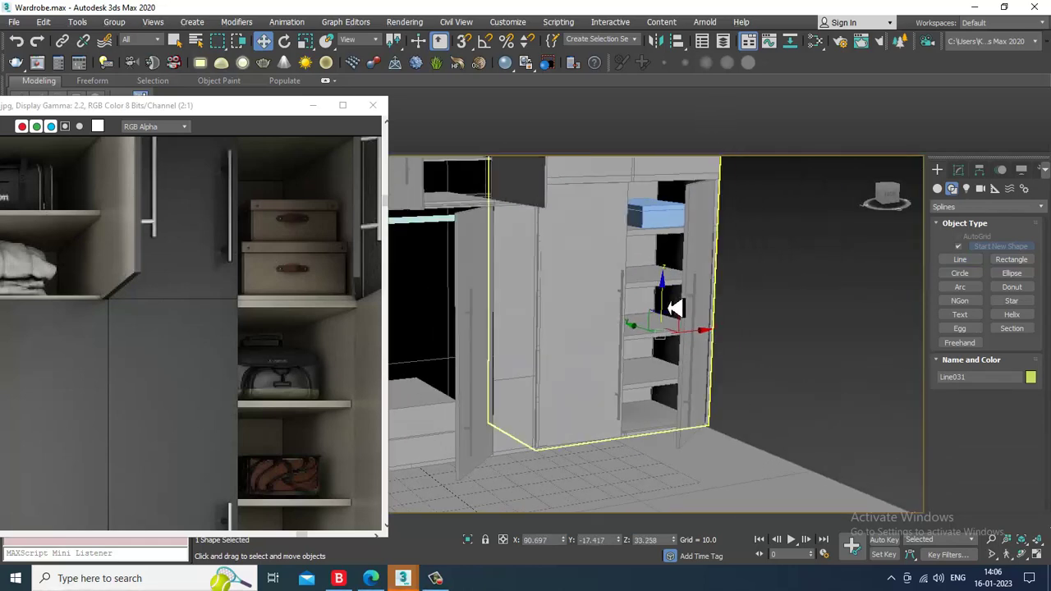
drag(666, 306, 682, 178)
key(z)
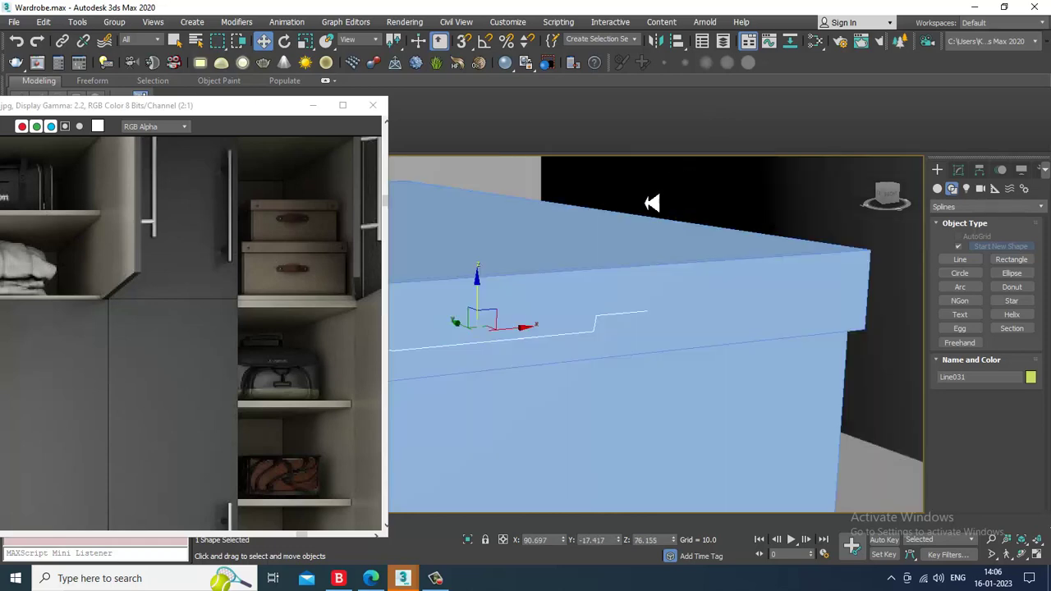
- Fillet the two outward corner vertices of the handle line
scroll(652, 202, down, 3)
alt+middle_drag(629, 246, 471, 336)
scroll(567, 287, up, 3)
key(1)
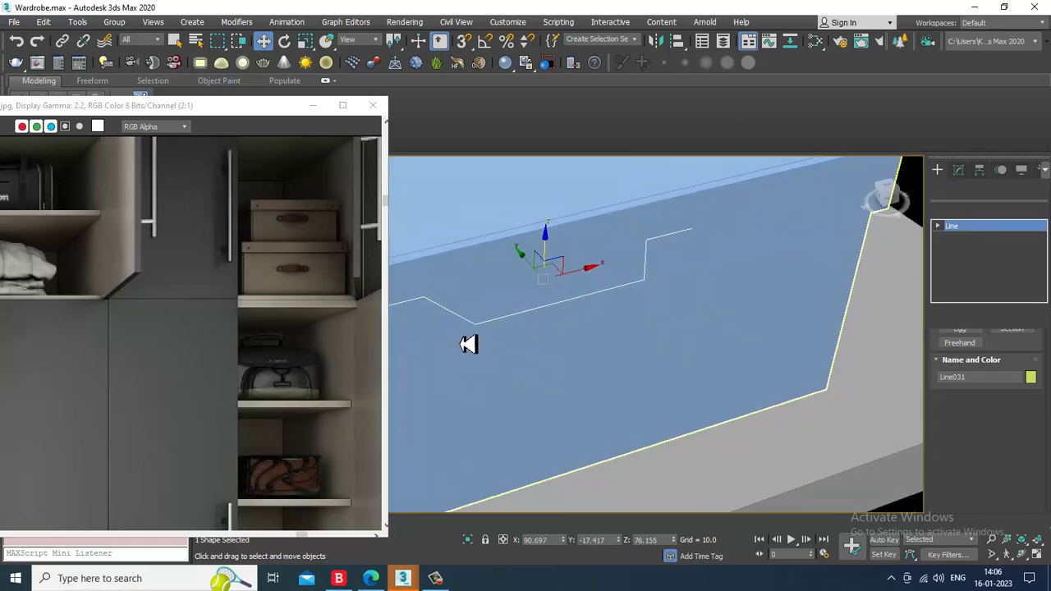
drag(717, 281, 715, 280)
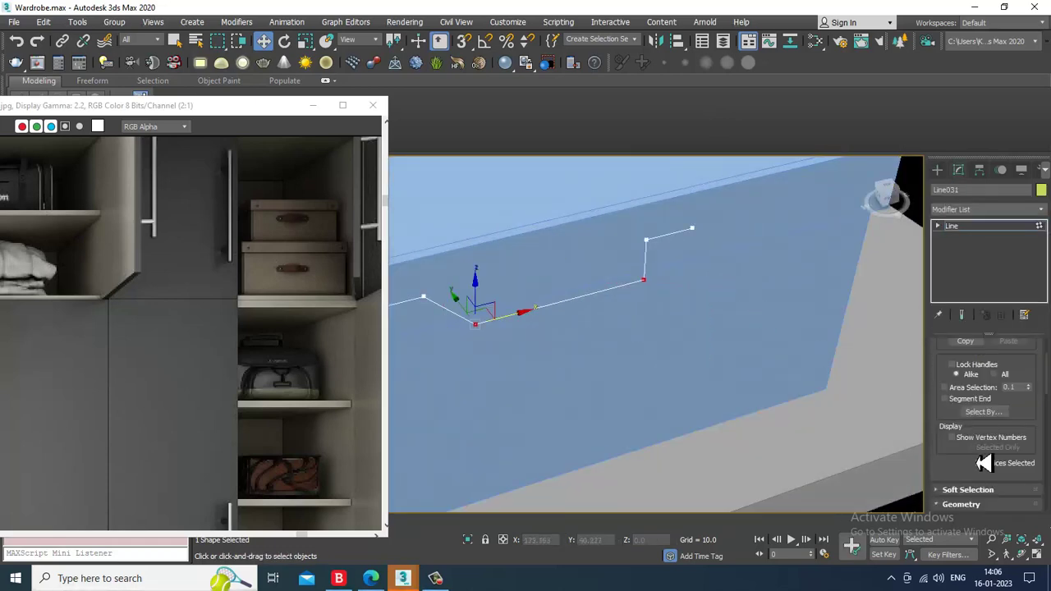
scroll(985, 411, down, 5)
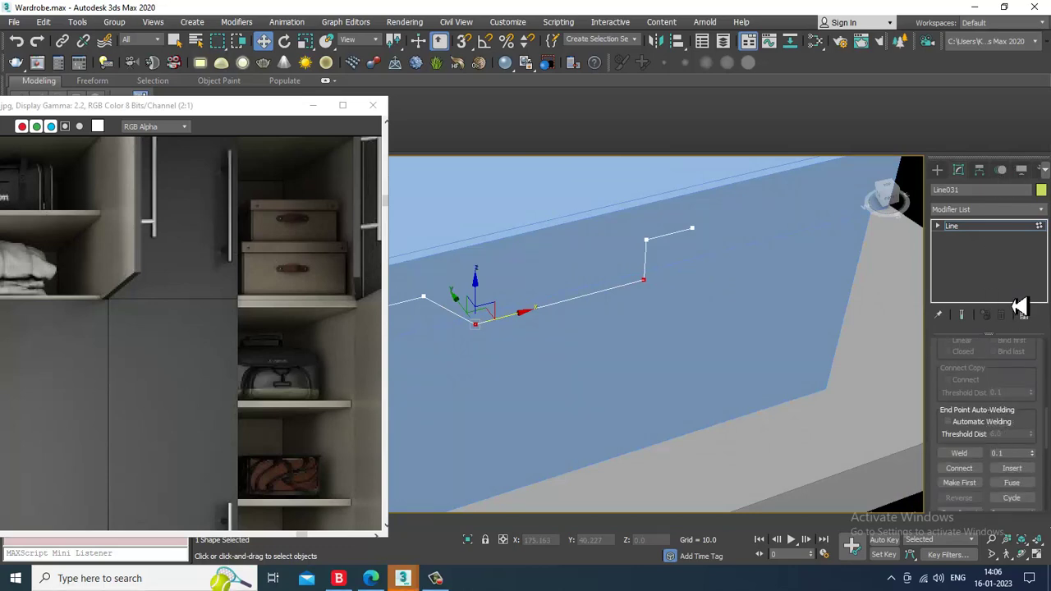
scroll(1010, 380, down, 3)
click(959, 380)
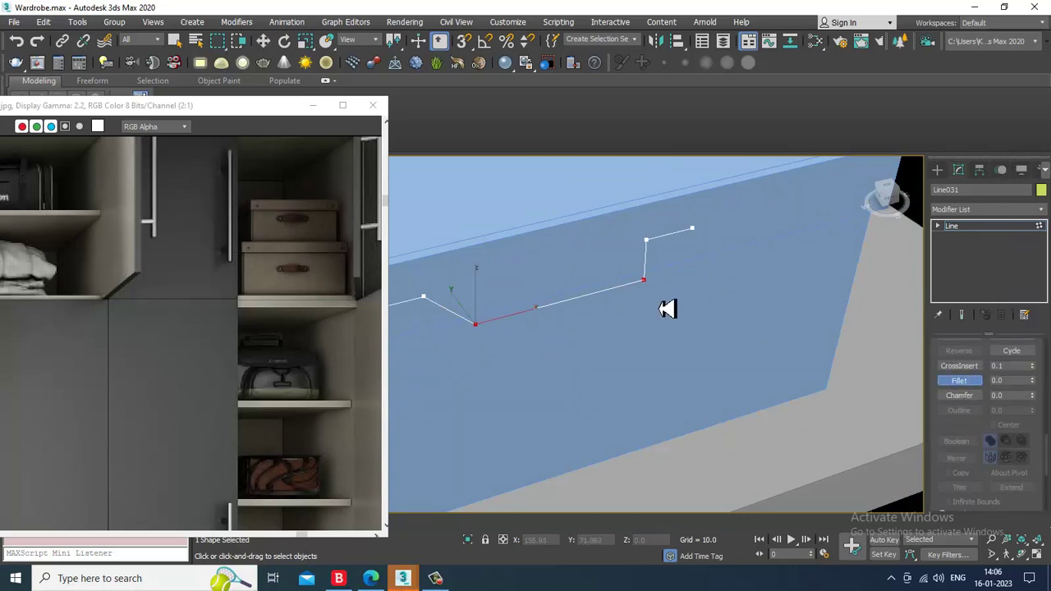
mouse_move(645, 282)
mouse_down()
mouse_move(645, 272)
mouse_move(655, 281)
mouse_up()
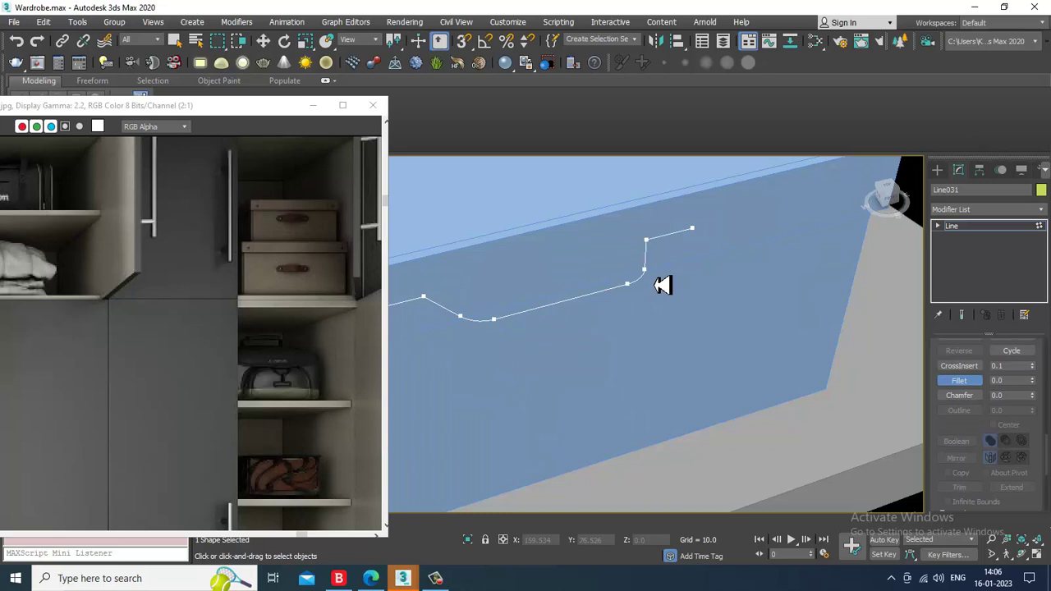
alt+middle_drag(657, 297, 643, 286)
key(w)
- Enable viewport rendering for the handle line so it shows as solid geometry
alt+middle_drag(761, 315, 790, 314)
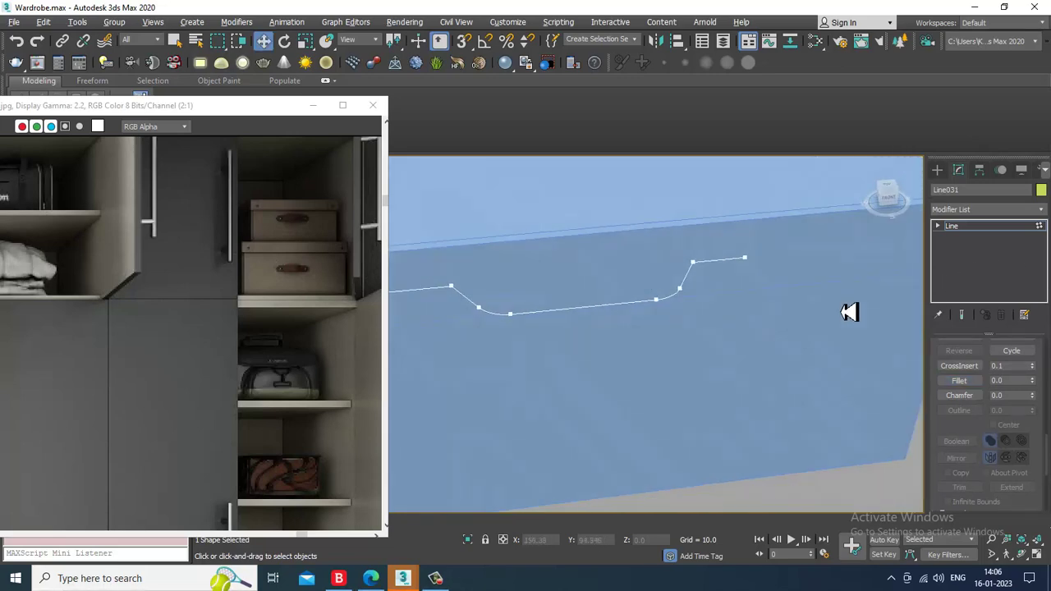
drag(935, 359, 949, 470)
drag(1033, 408, 954, 518)
click(943, 346)
drag(955, 392, 956, 450)
click(948, 358)
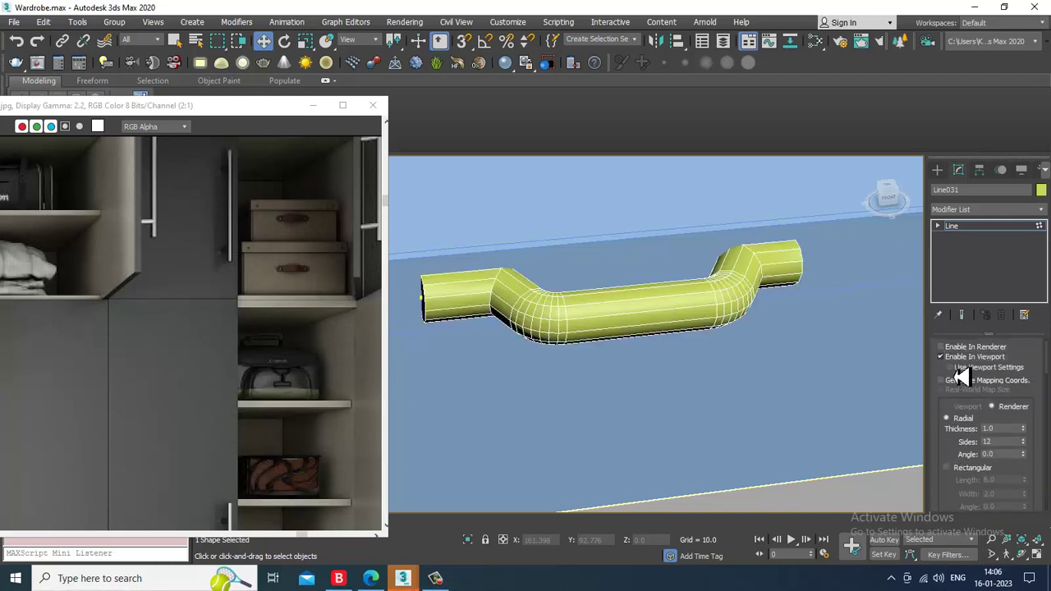
- Give the handle line a rectangular section with length 0.912 and width 0.28
click(967, 468)
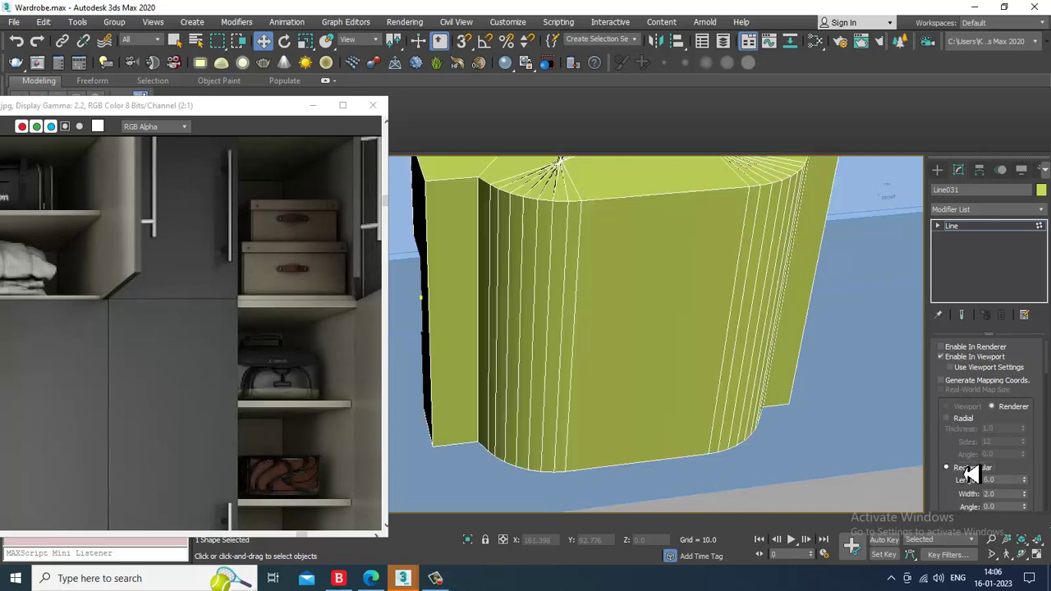
drag(1028, 487, 1041, 541)
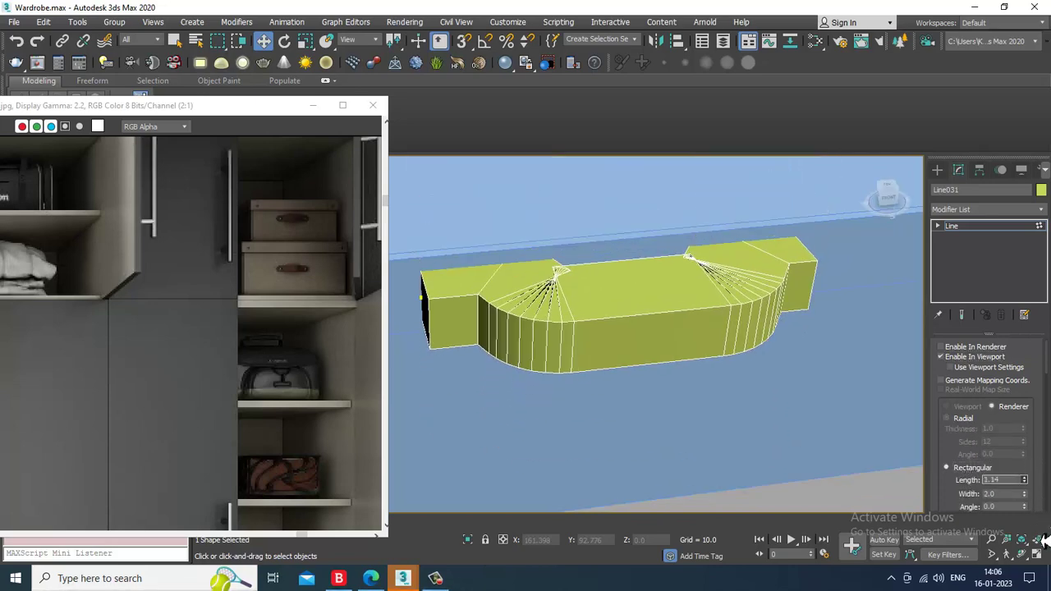
drag(1028, 502, 1038, 556)
alt+middle_drag(734, 397, 650, 289)
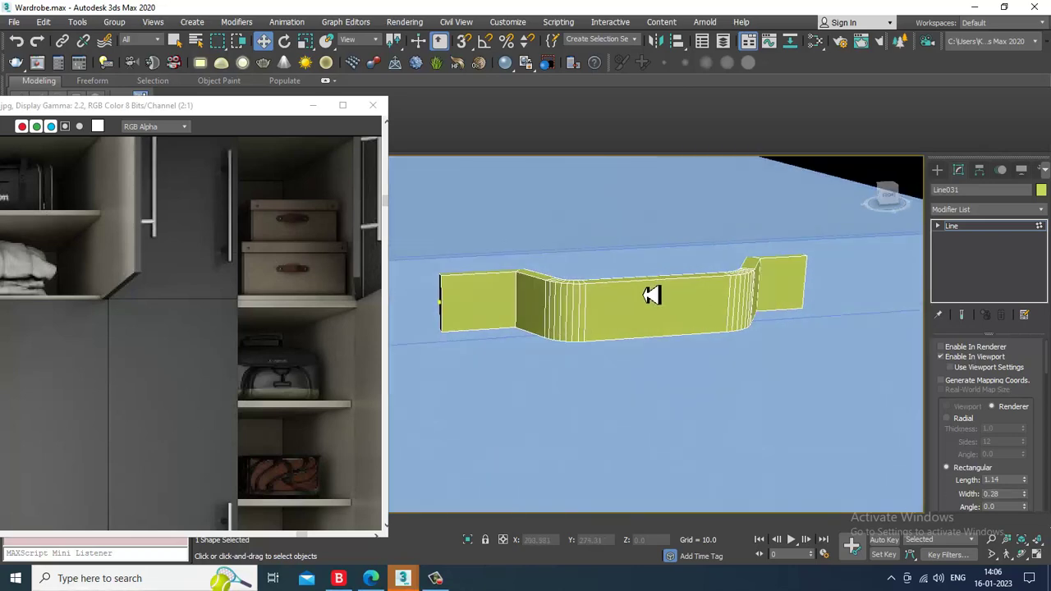
drag(1032, 486, 1038, 499)
- Convert the handle line to an editable poly
right_click(669, 316)
mouse_move(727, 448)
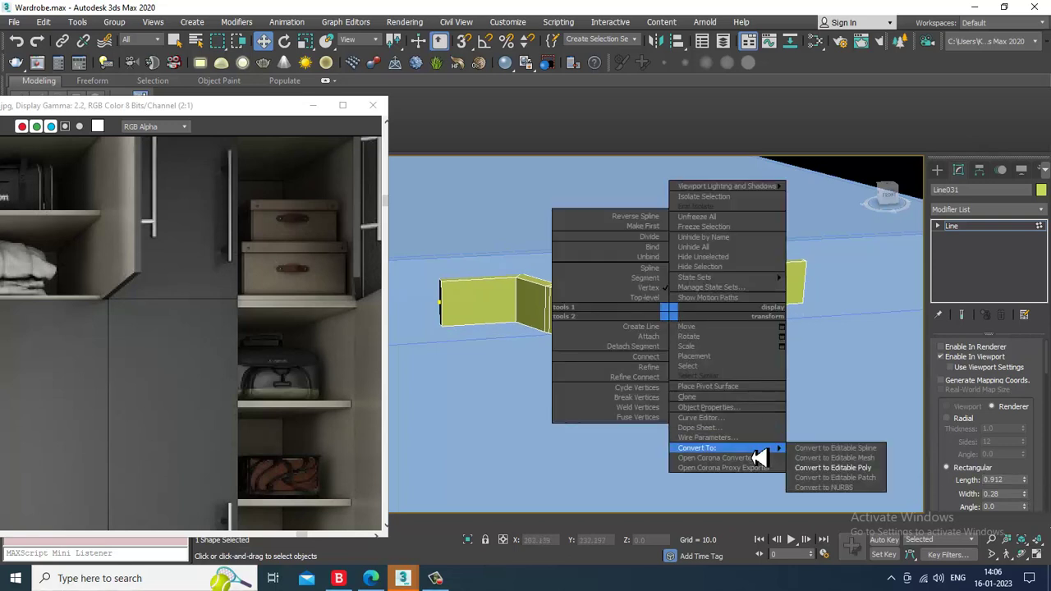
click(837, 468)
- Select the long edges of the handle's middle section and connect them with two segments
key(1)
key(2)
drag(634, 257, 664, 357)
scroll(1000, 427, down, 2)
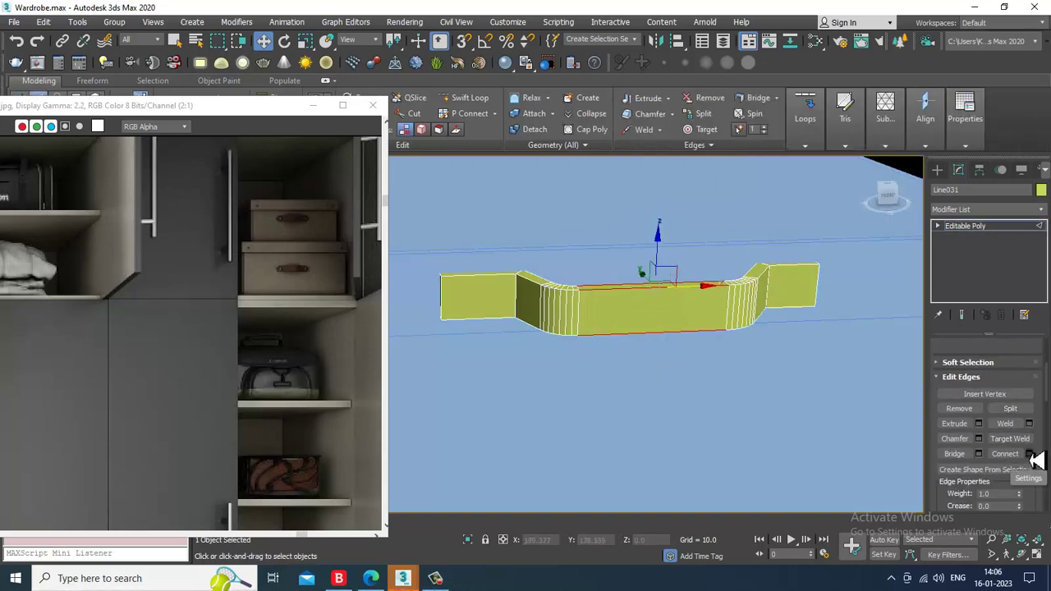
click(1030, 454)
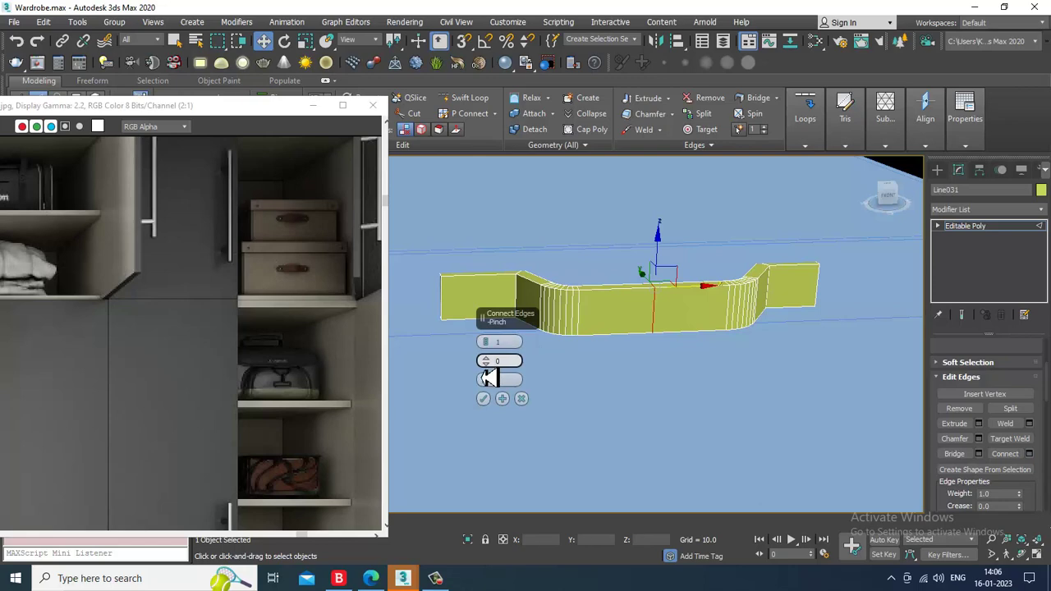
click(486, 339)
click(484, 399)
- Select the vertices of the handle's two new middle edge loops in the Front view and scale them vertically to 128%
key(alt+w)
middle_drag(779, 264, 773, 242)
key(alt+w)
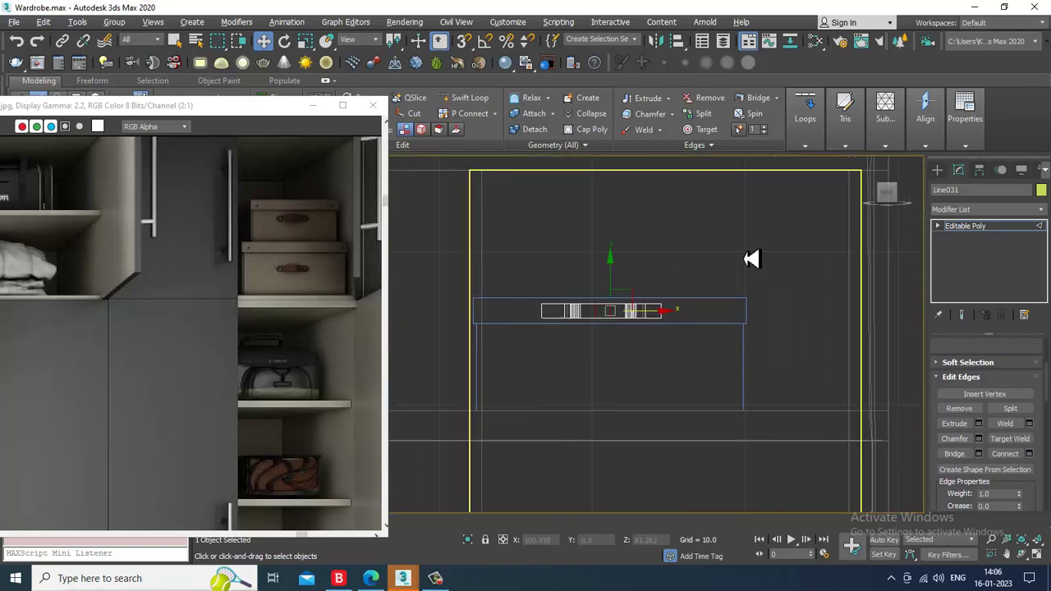
scroll(763, 239, up, 3)
key(1)
middle_drag(517, 353, 619, 326)
drag(612, 371, 612, 372)
key(r)
drag(578, 284, 578, 276)
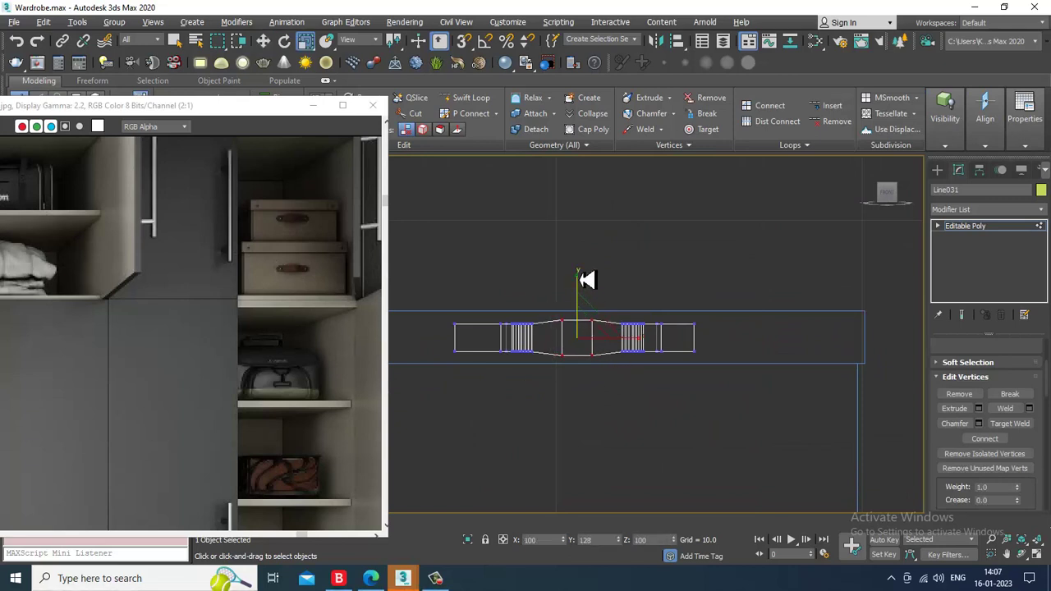
- Try to scale all handle vertices except those at the two ends vertically, and undo the scaling
scroll(554, 330, up, 2)
drag(725, 405, 726, 404)
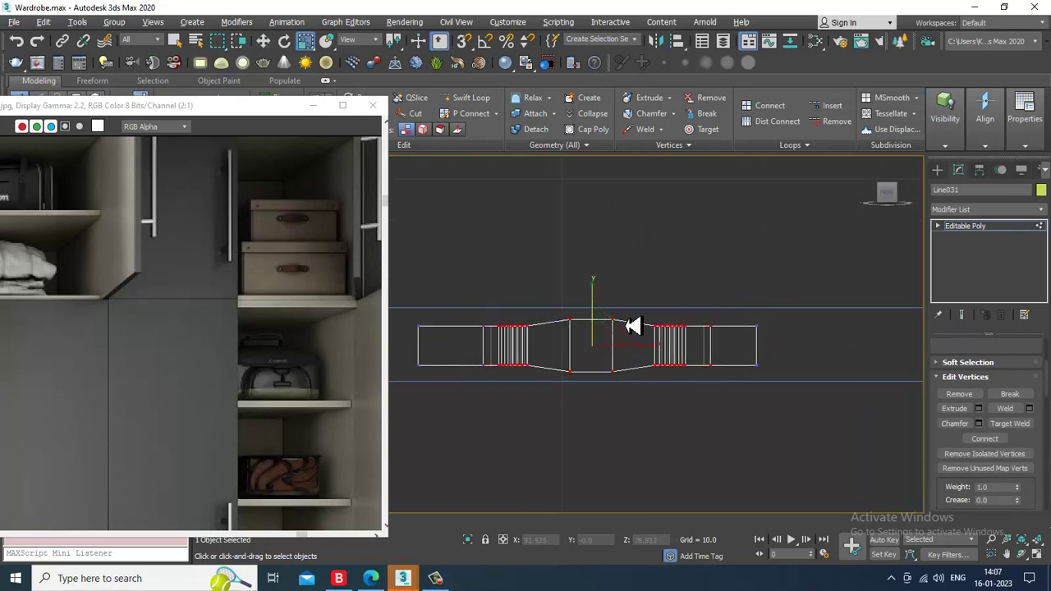
drag(592, 306, 593, 290)
key(ctrl+z)
key(alt+w)
alt+middle_drag(750, 417, 753, 399)
key(w)
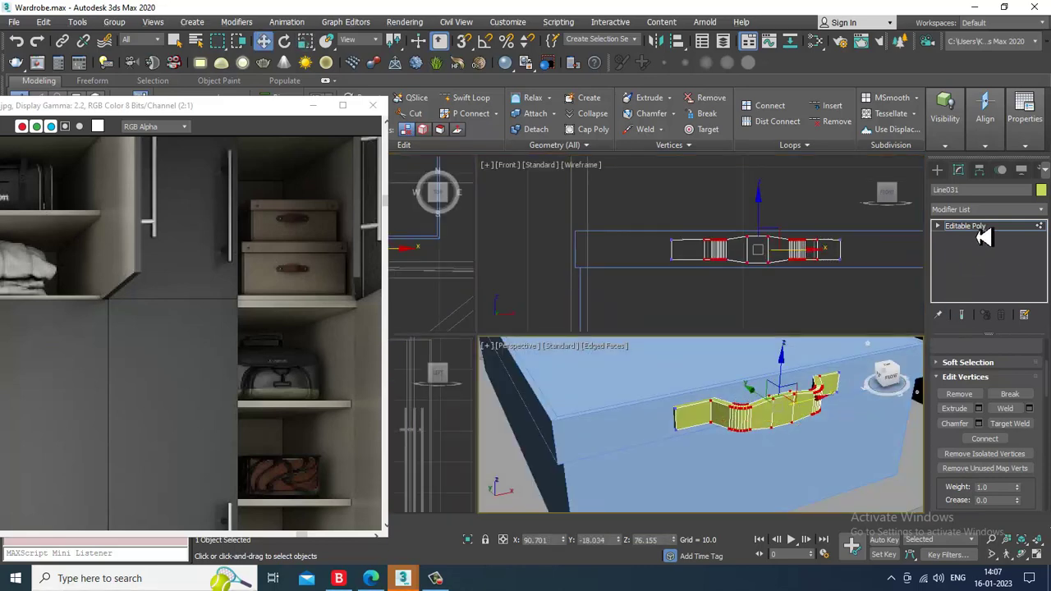
scroll(730, 448, down, 4)
alt+middle_drag(730, 447, 791, 394)
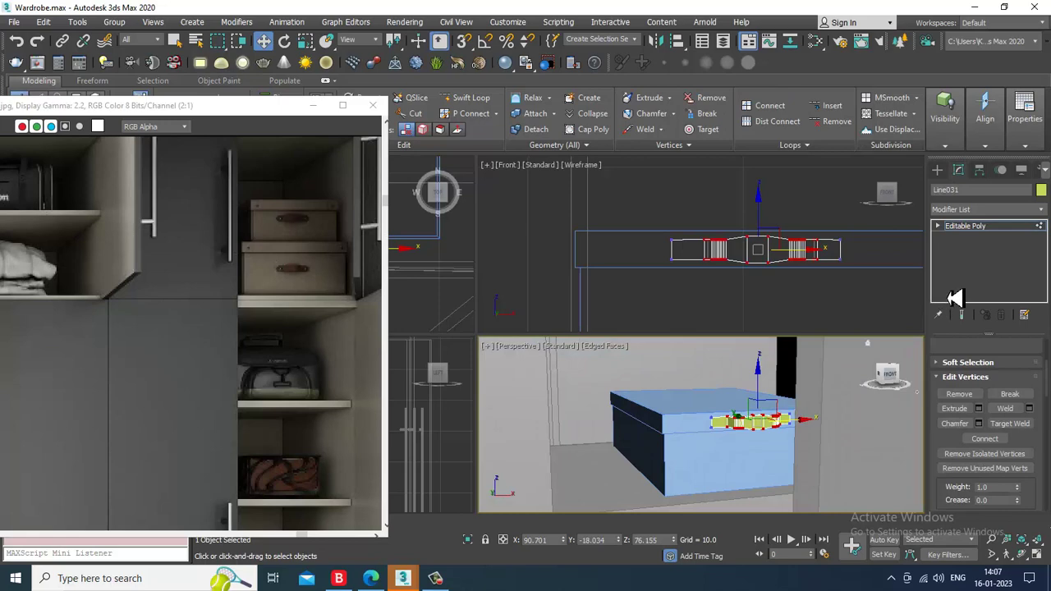
- Scale the whole handle down uniformly and move it below the lid onto the box's front face
click(991, 229)
key(r)
drag(760, 419, 762, 443)
key(w)
scroll(762, 442, up, 4)
drag(750, 432, 751, 439)
mouse_move(750, 439)
alt+middle_down()
mouse_move(813, 448)
mouse_move(734, 436)
mouse_move(743, 441)
alt+middle_up()
scroll(706, 435, up, 3)
drag(743, 441, 741, 442)
- Select the handle's vertical edges in the Front view and connect them with two segments running along its length
middle_click(730, 248)
key(alt+w)
key(2)
click(510, 421)
shift+click(523, 411)
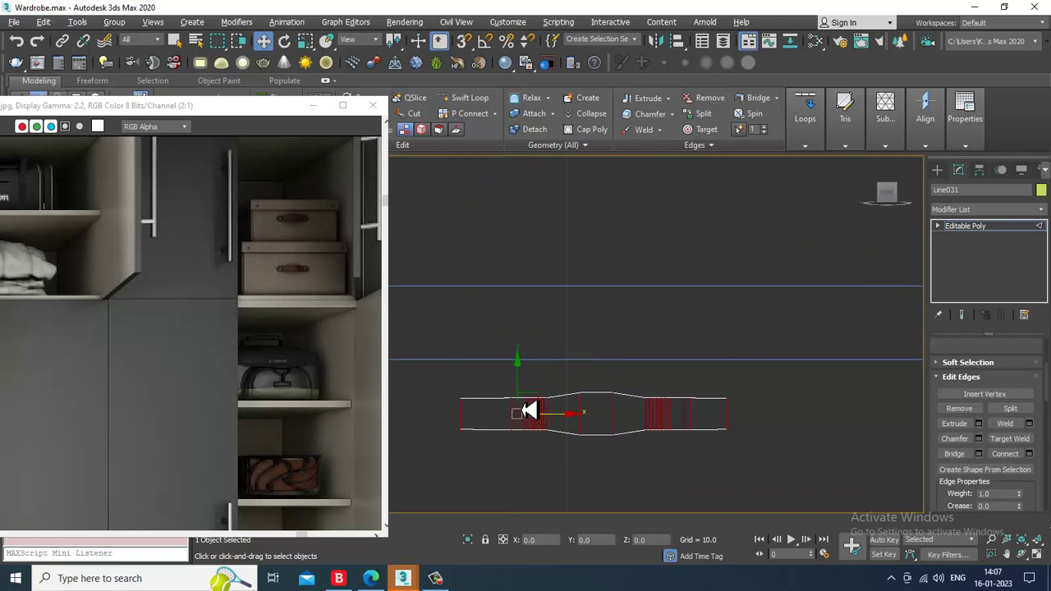
click(1029, 455)
click(483, 399)
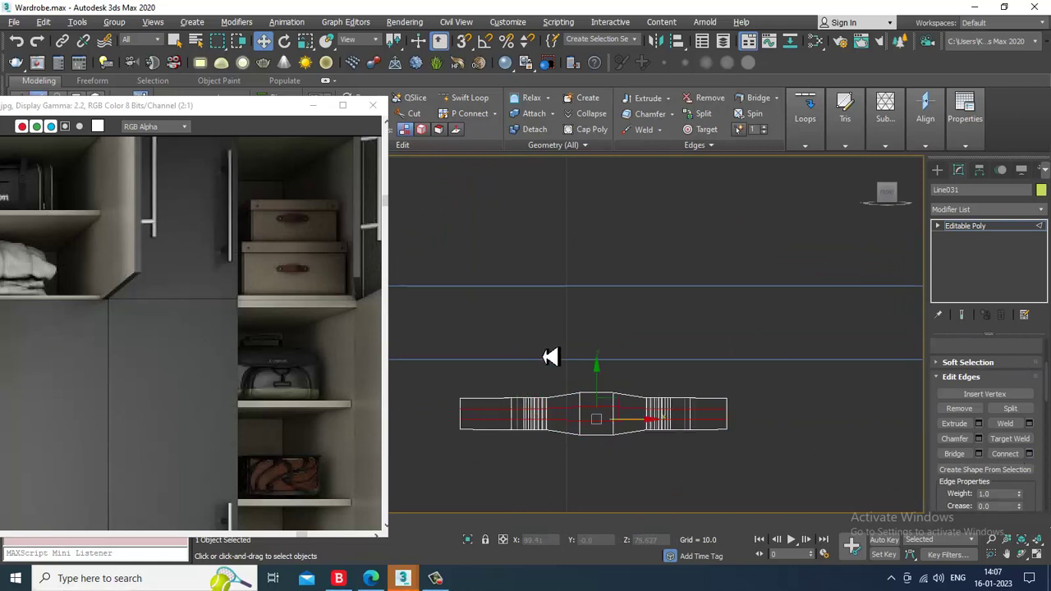
- Move the middle vertices at both ends of the handle outward to give it rounded tips
middle_drag(522, 381, 681, 355)
scroll(682, 355, up, 3)
key(1)
drag(594, 433, 589, 417)
middle_drag(788, 419, 435, 389)
drag(753, 397, 802, 398)
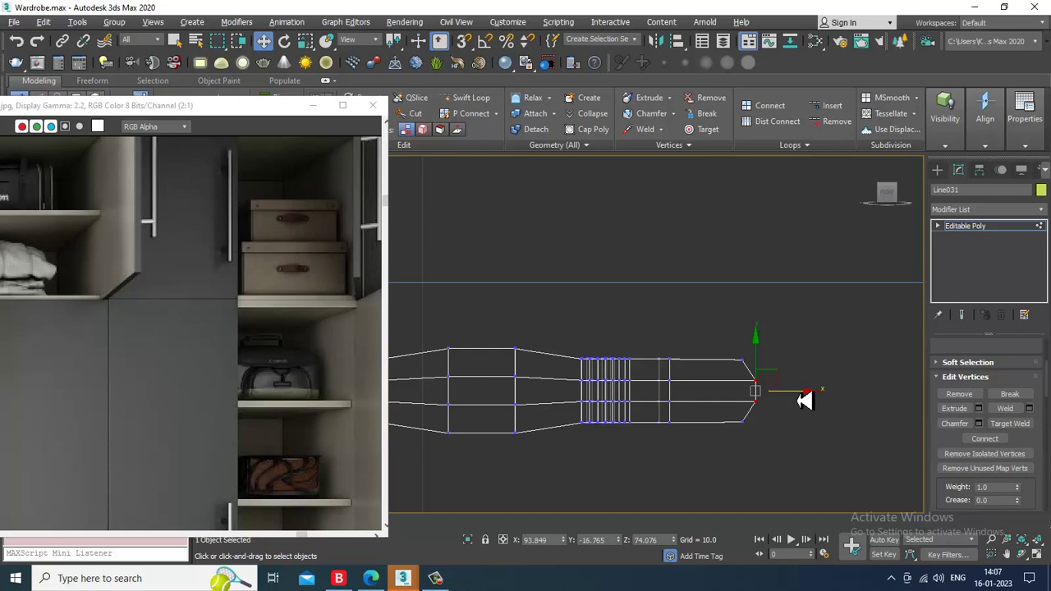
click(1010, 229)
- Select the lidded box together with its handle and move them up within the shelf compartment in the Front view
scroll(739, 369, down, 6)
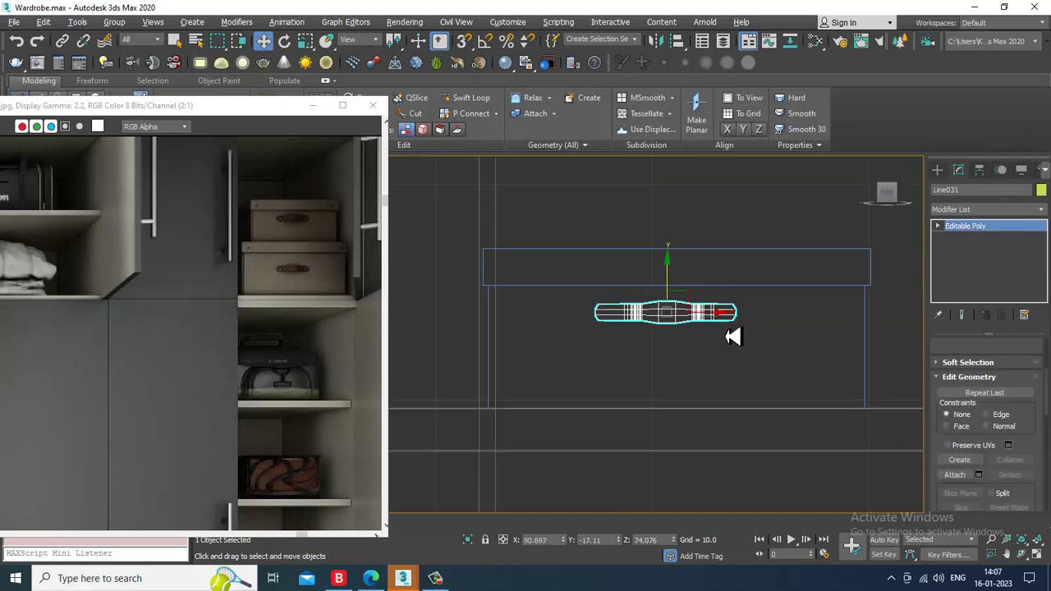
ctrl+click(692, 332)
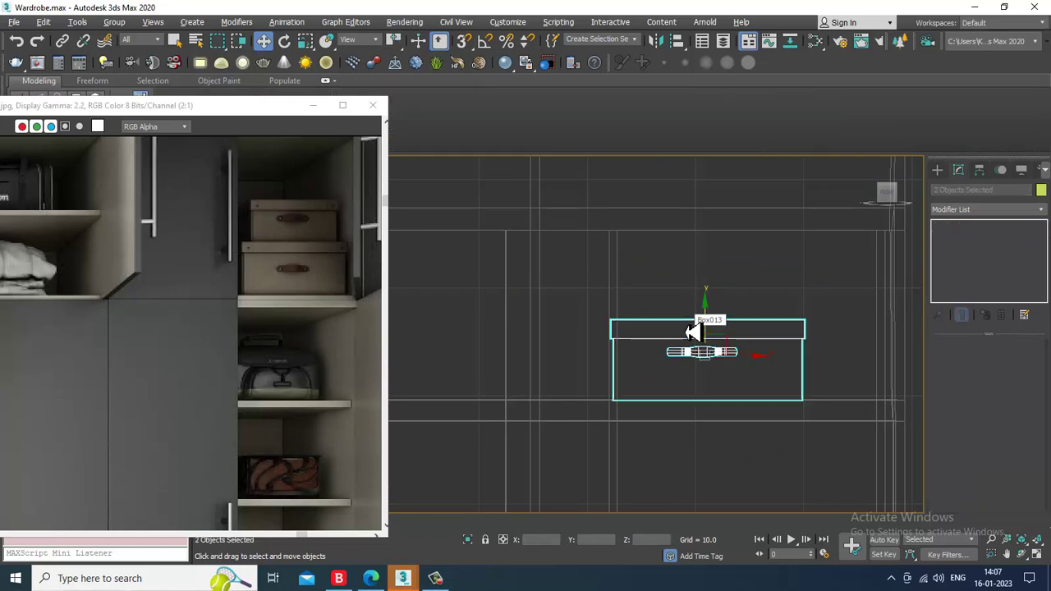
scroll(734, 351, down, 3)
middle_drag(732, 326, 686, 334)
drag(736, 368, 756, 369)
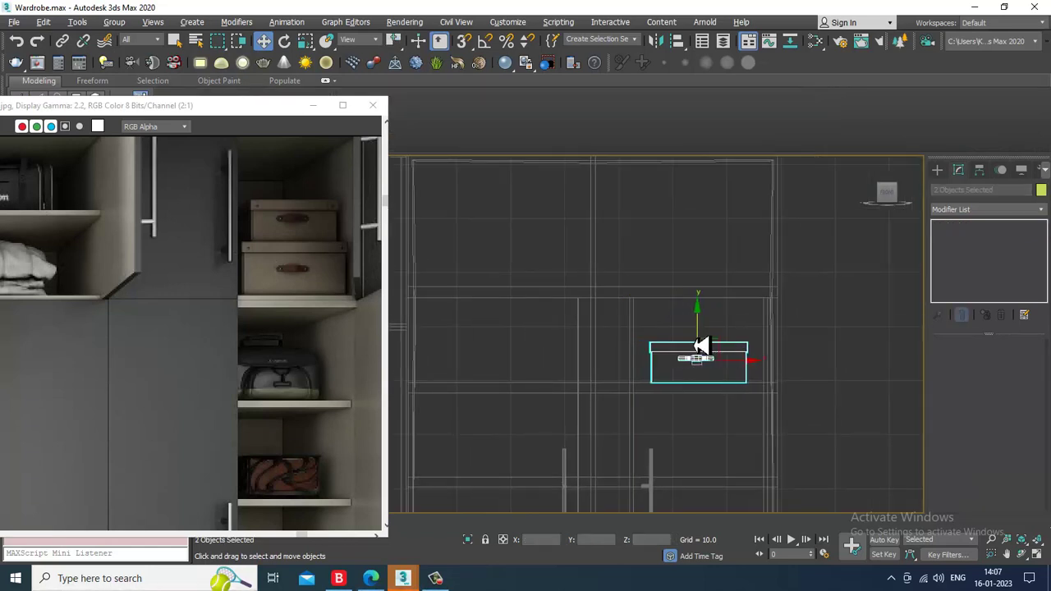
drag(703, 340, 711, 306)
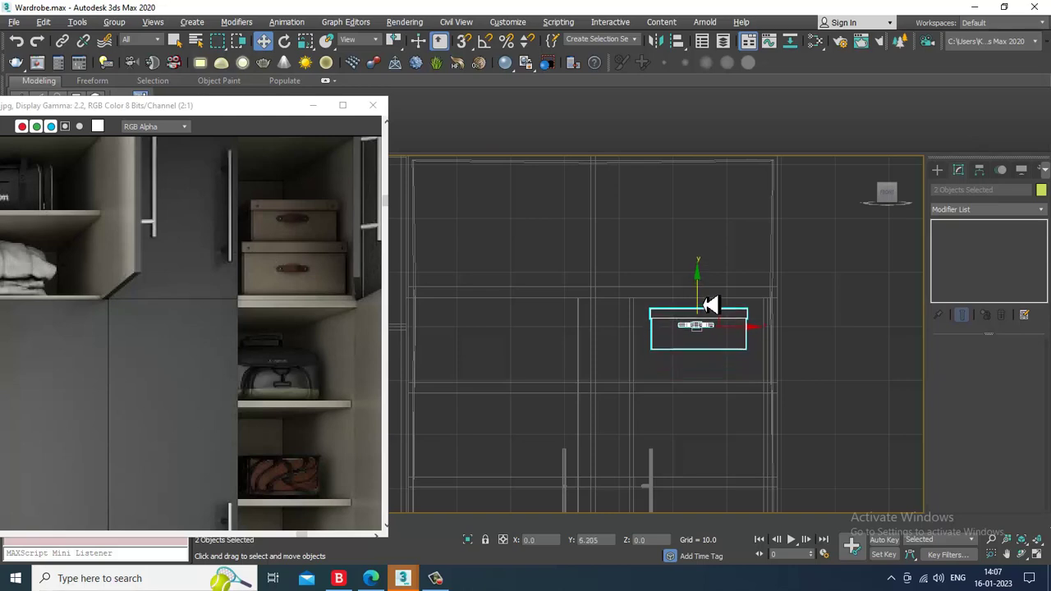
- Scale the box and its handle down uniformly in the Perspective view
key(alt+w)
middle_drag(793, 462, 681, 393)
key(alt+w)
scroll(680, 393, down, 4)
key(r)
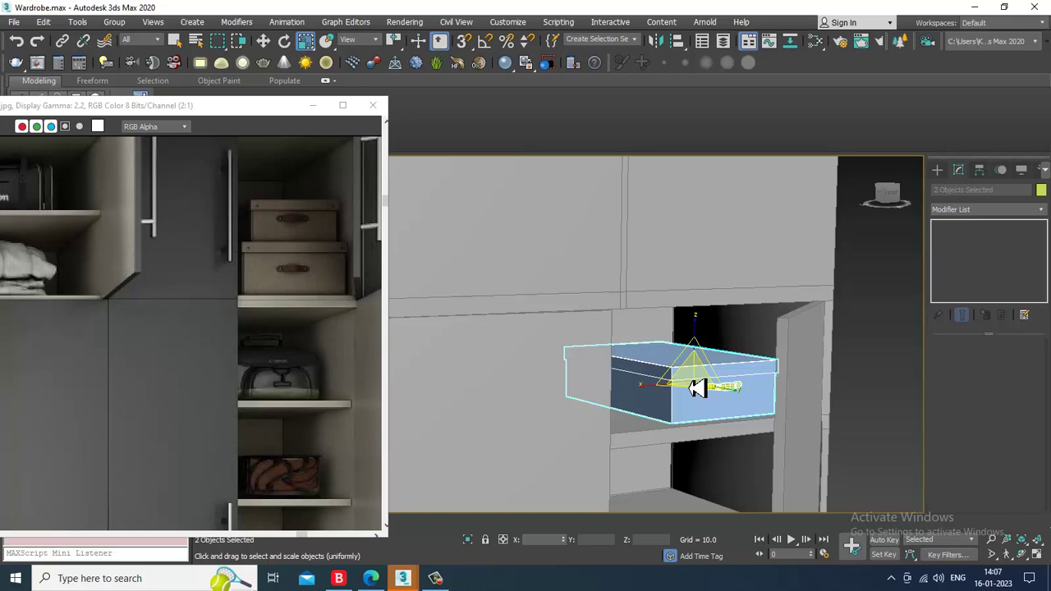
drag(698, 389, 709, 417)
key(w)
- Make one independent copy of the box and handle directly below the original, on the shelf
key(alt+w)
middle_drag(747, 261, 711, 257)
key(alt+w)
scroll(702, 312, up, 2)
mouse_move(575, 339)
mouse_down()
mouse_move(577, 291)
mouse_move(567, 340)
mouse_up()
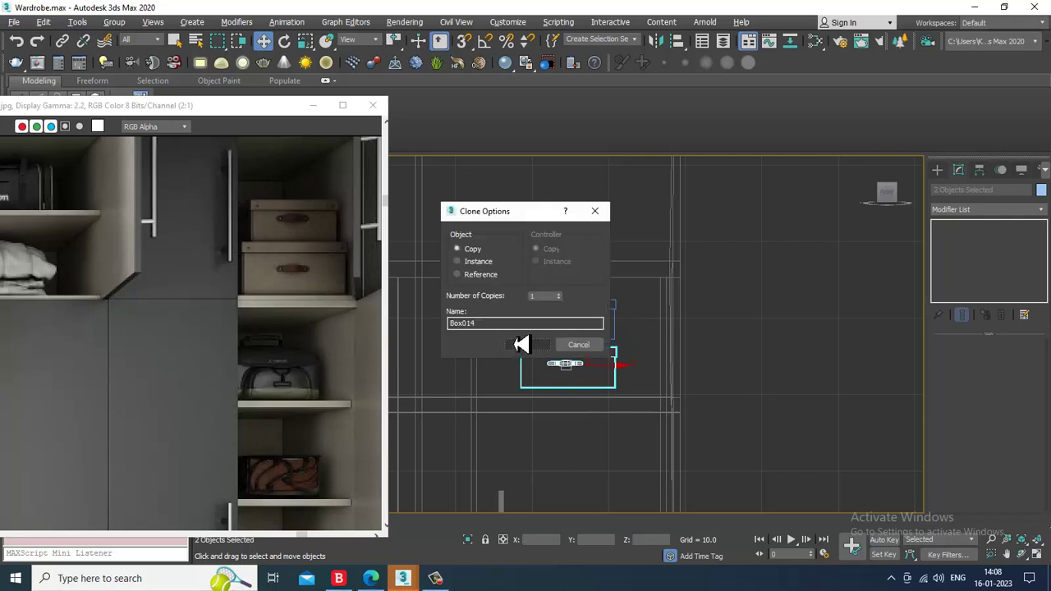
click(530, 345)
- Scale the lower box and its handle uniformly to 140%
key(r)
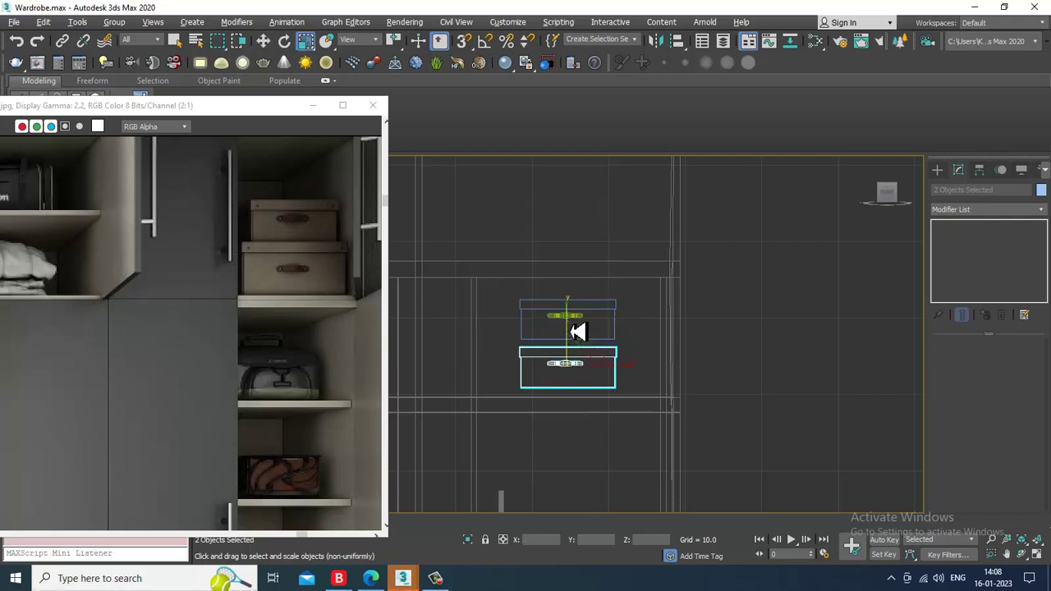
key(r)
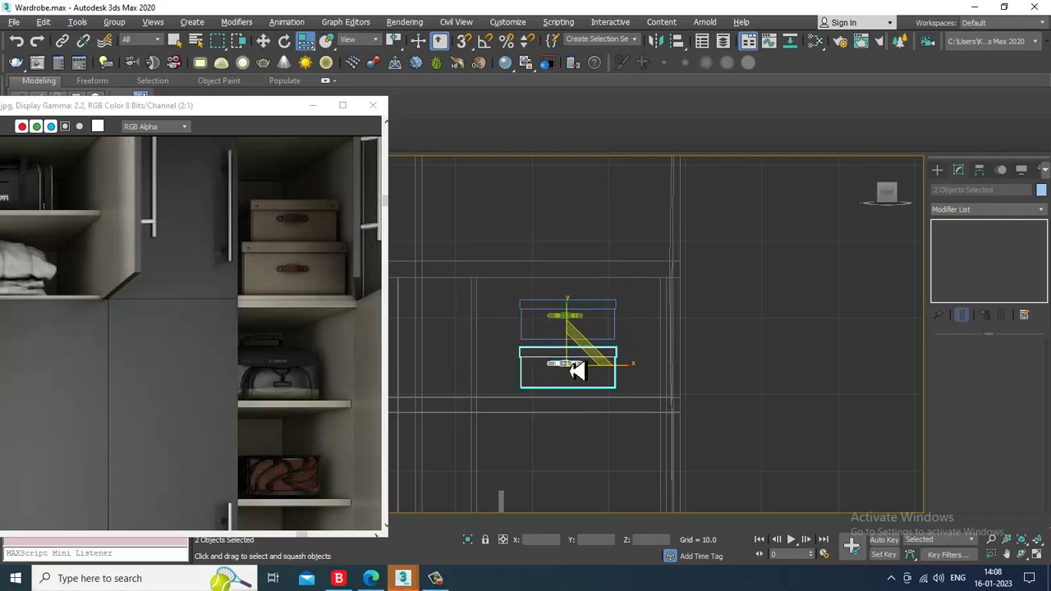
click(305, 42)
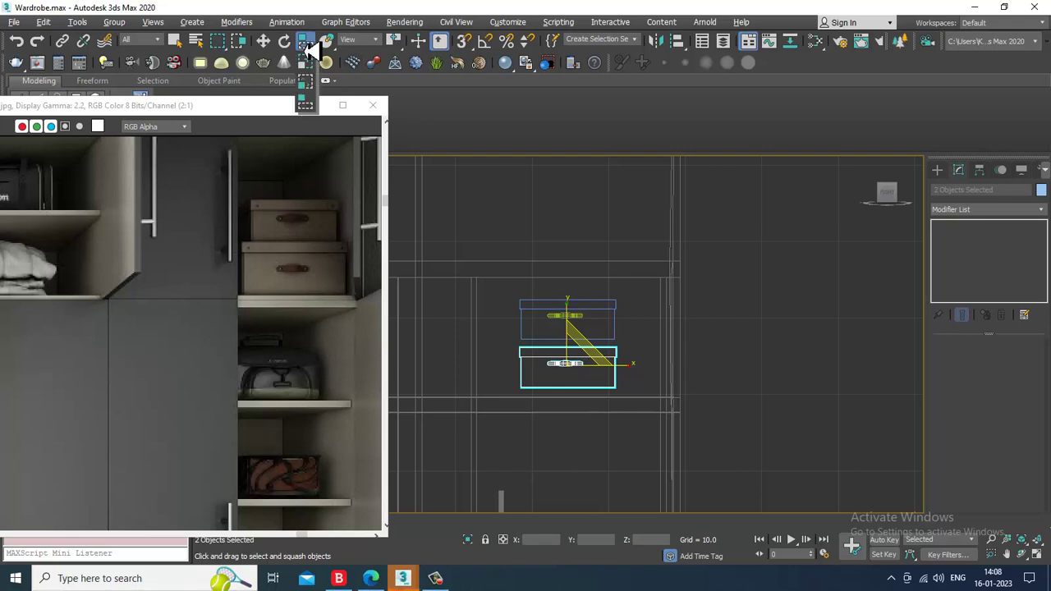
click(306, 66)
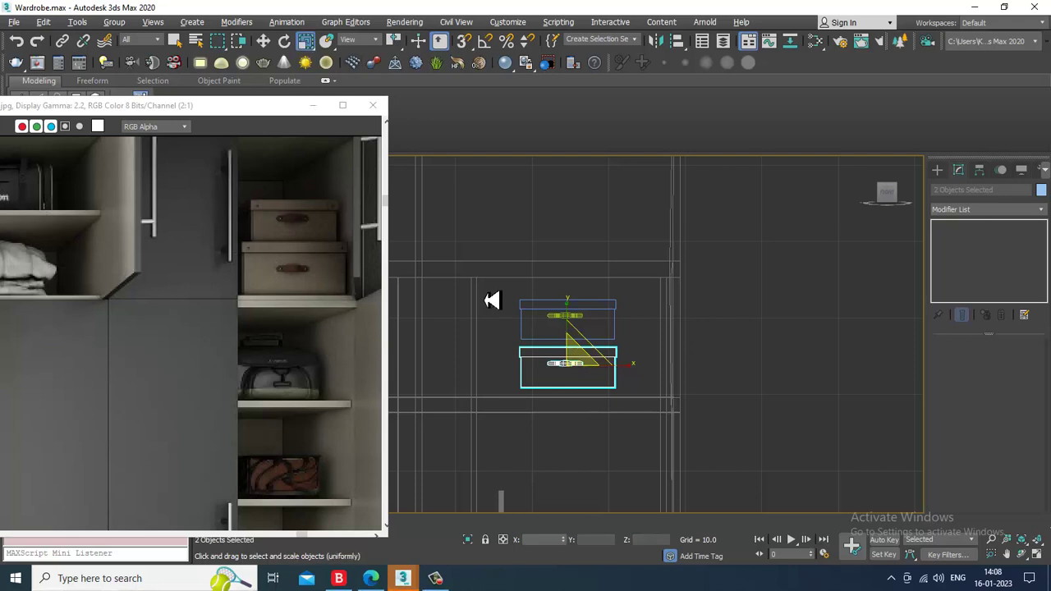
drag(570, 371, 542, 346)
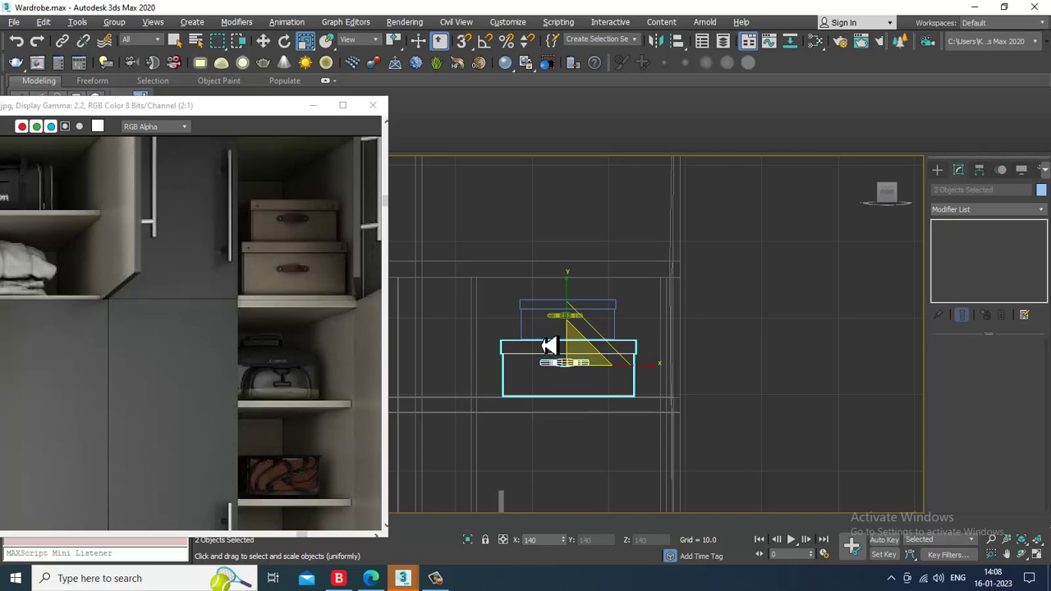
- Select the upper box with its handle and scale them up uniformly so they sit on the lower box
key(alt+w)
mouse_move(800, 437)
middle_down()
mouse_move(772, 438)
mouse_move(806, 444)
middle_up()
scroll(757, 438, up, 4)
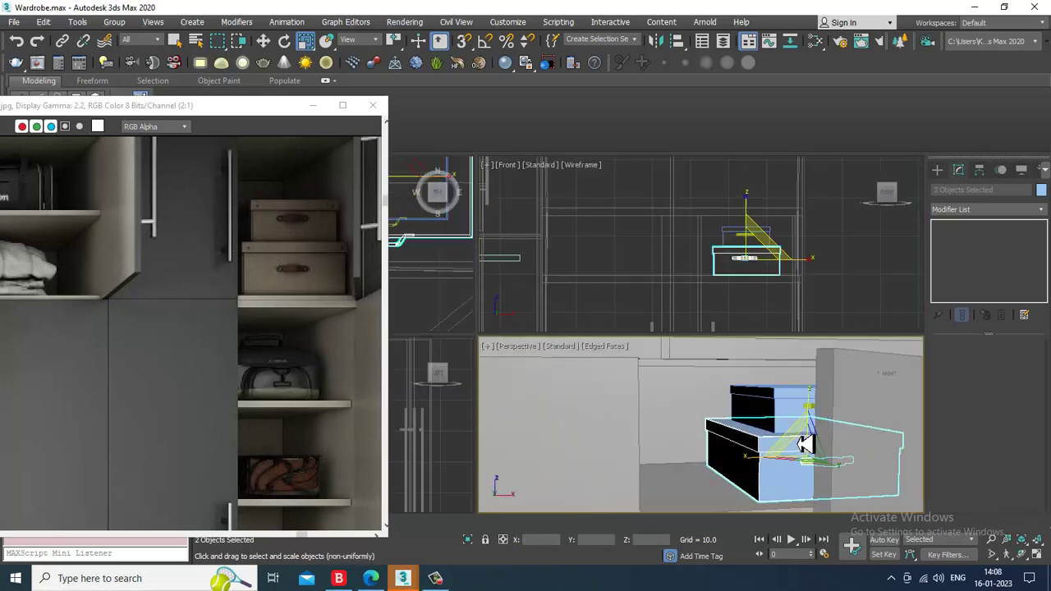
scroll(806, 439, up, 5)
click(788, 422)
ctrl+click(865, 394)
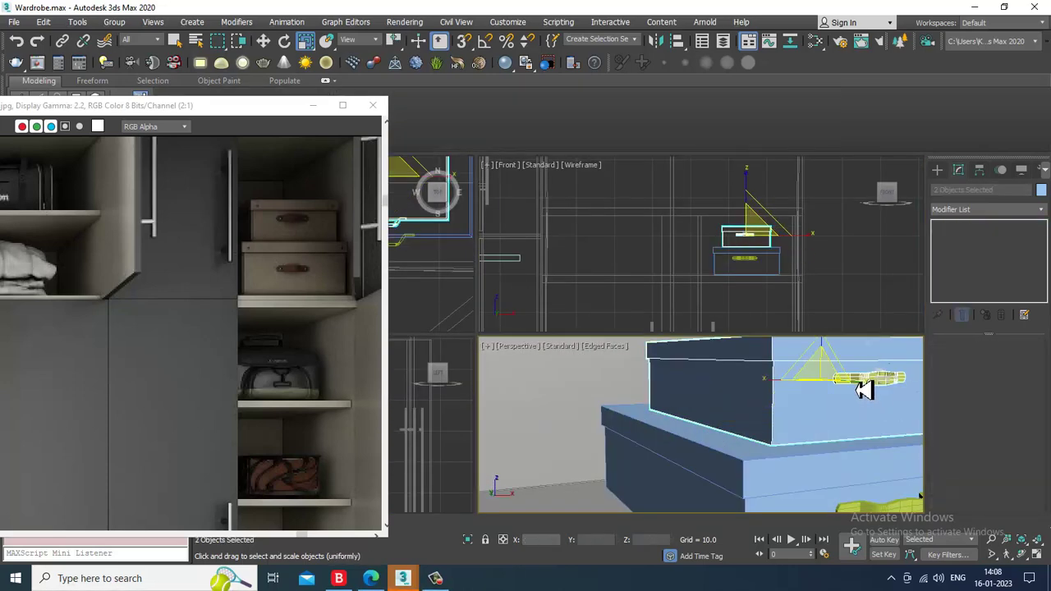
drag(824, 378, 813, 363)
middle_drag(798, 281, 763, 288)
key(w)
key(alt+w)
scroll(523, 332, up, 3)
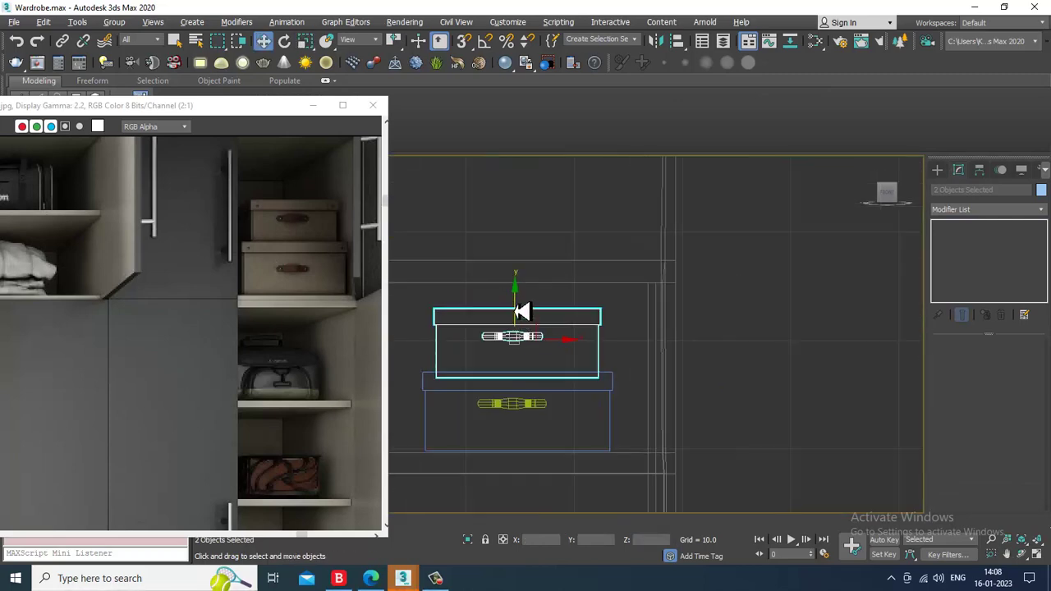
- Examine the stacked boxes in the wardrobe and the shelves below them in the reference image
key(alt+w)
key(alt+w)
mouse_move(709, 419)
alt+middle_down()
mouse_move(717, 423)
mouse_move(696, 423)
alt+middle_up()
scroll(748, 434, down, 2)
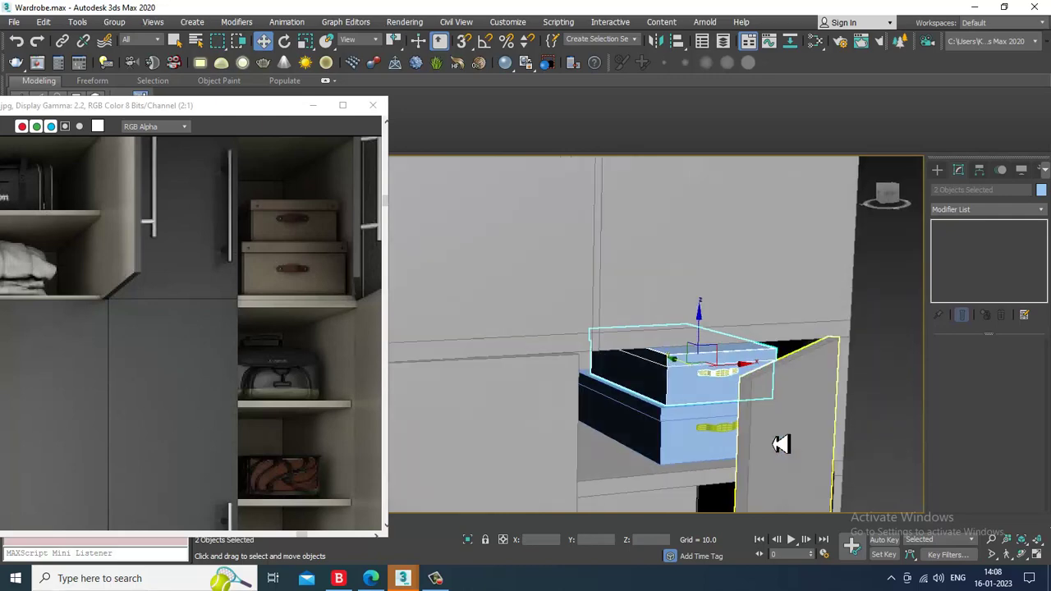
middle_drag(774, 440, 773, 417)
middle_drag(311, 408, 271, 321)
middle_drag(671, 419, 763, 333)
scroll(638, 389, down, 4)
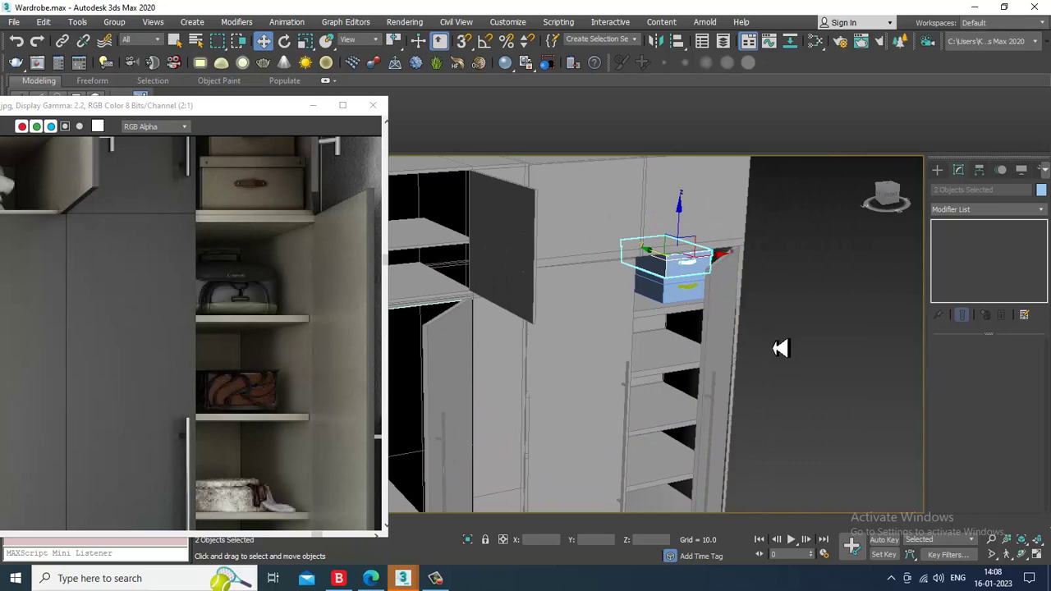
- Create a box about 12 long, 25 wide and 8 high on the floor in front of the wardrobe
click(937, 170)
click(951, 188)
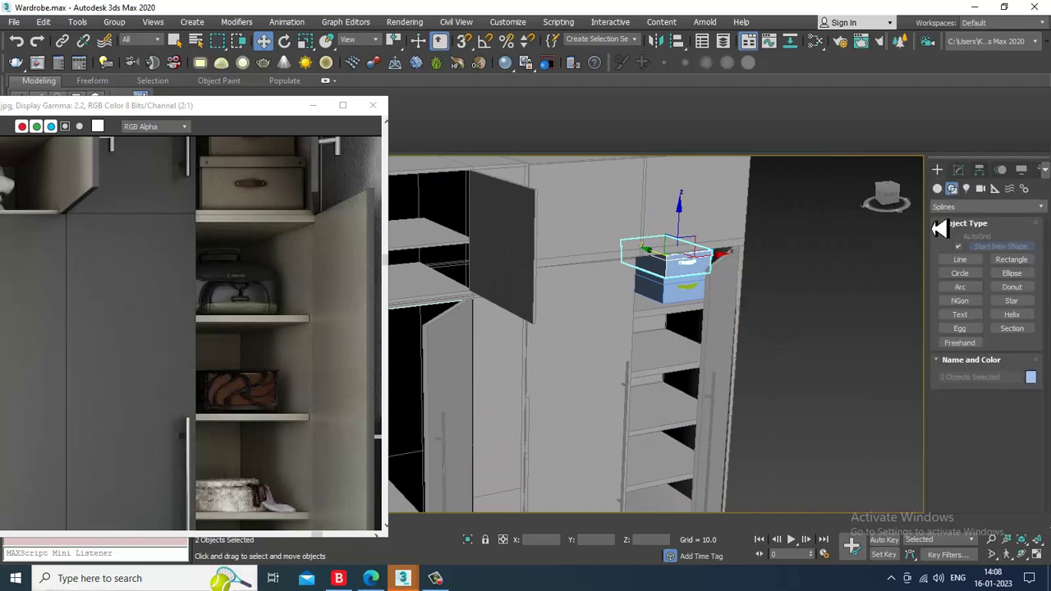
click(937, 189)
click(959, 252)
scroll(749, 275, down, 5)
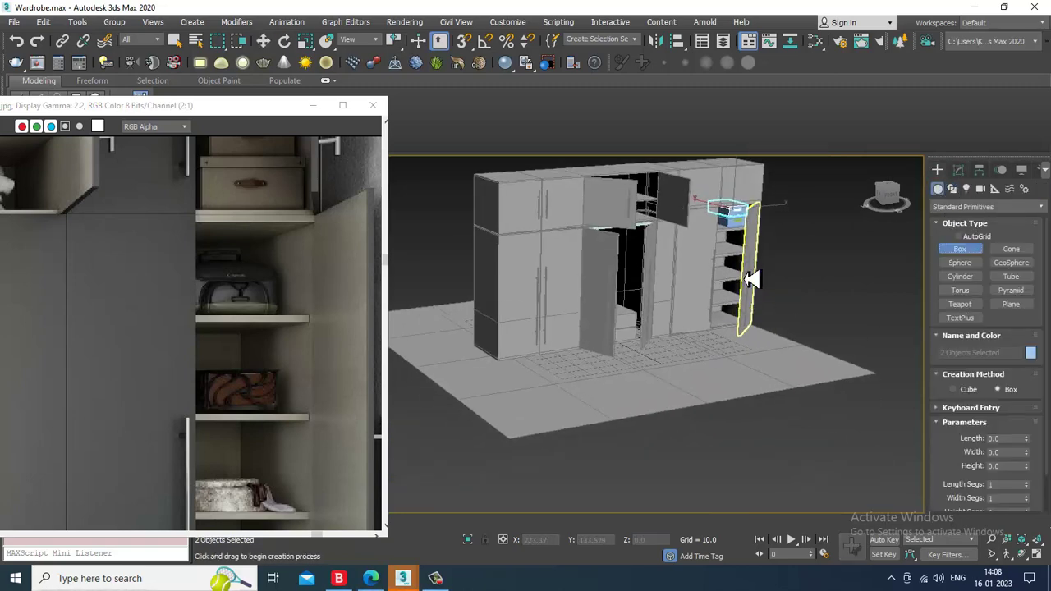
scroll(740, 313, up, 3)
scroll(765, 352, up, 2)
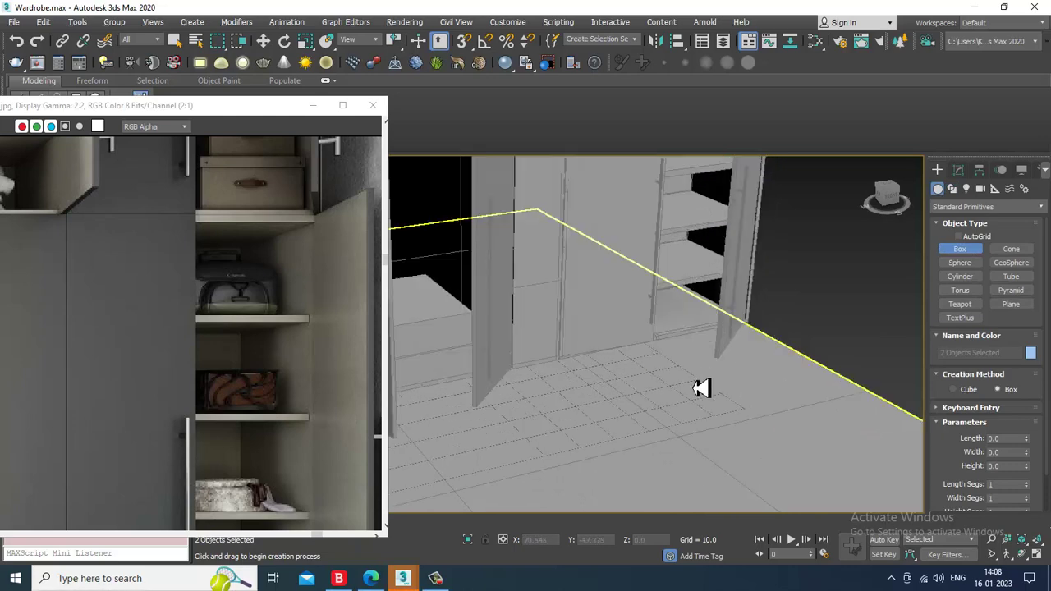
drag(669, 404, 772, 402)
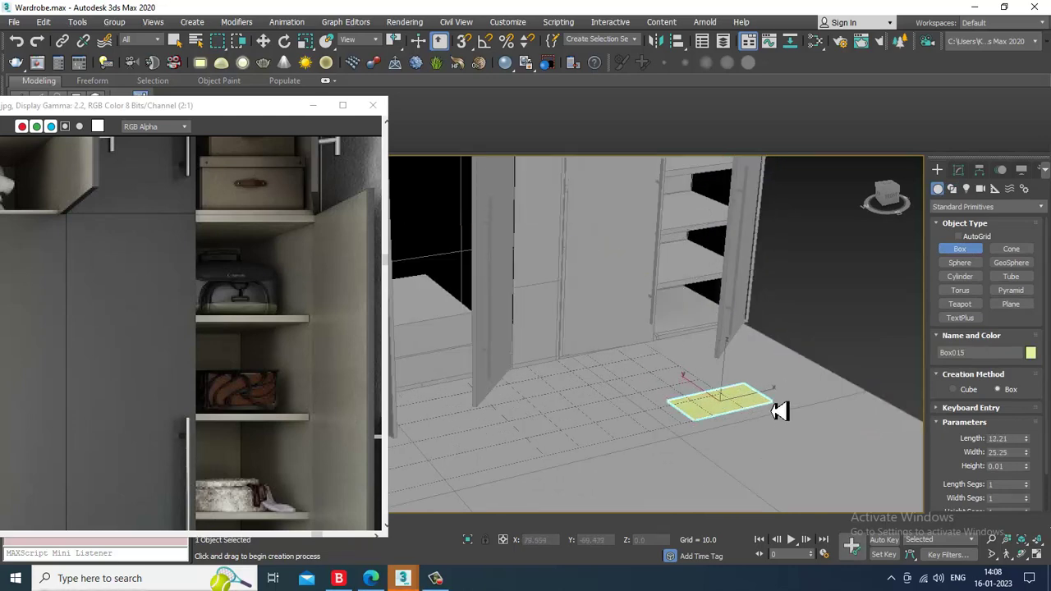
key(r)
scroll(763, 398, up, 5)
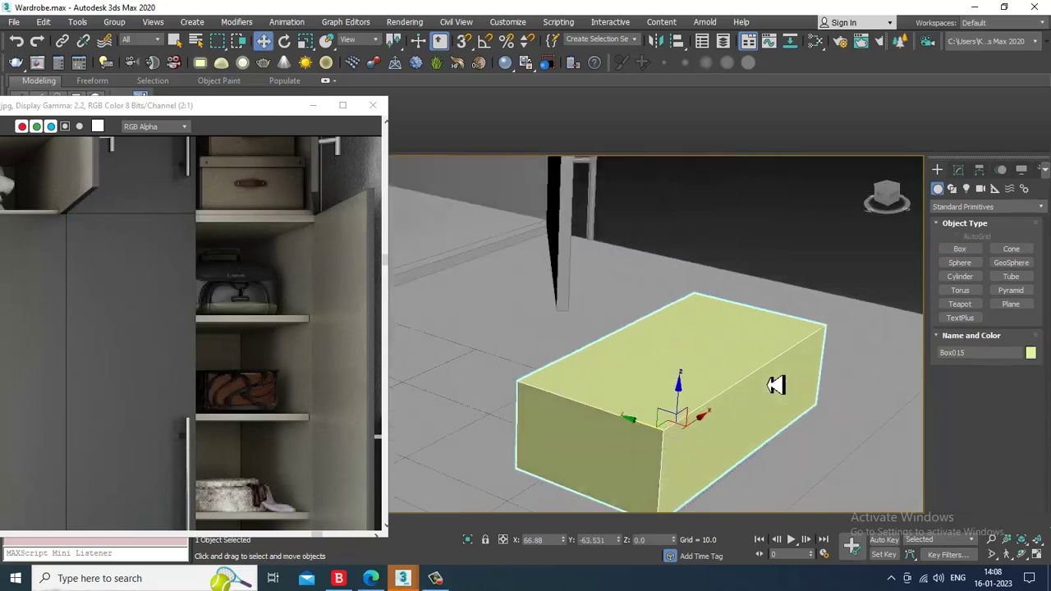
- Convert the new floor box to an editable poly
scroll(733, 446, up, 2)
key(w)
scroll(698, 392, up, 2)
right_click(700, 379)
mouse_move(793, 456)
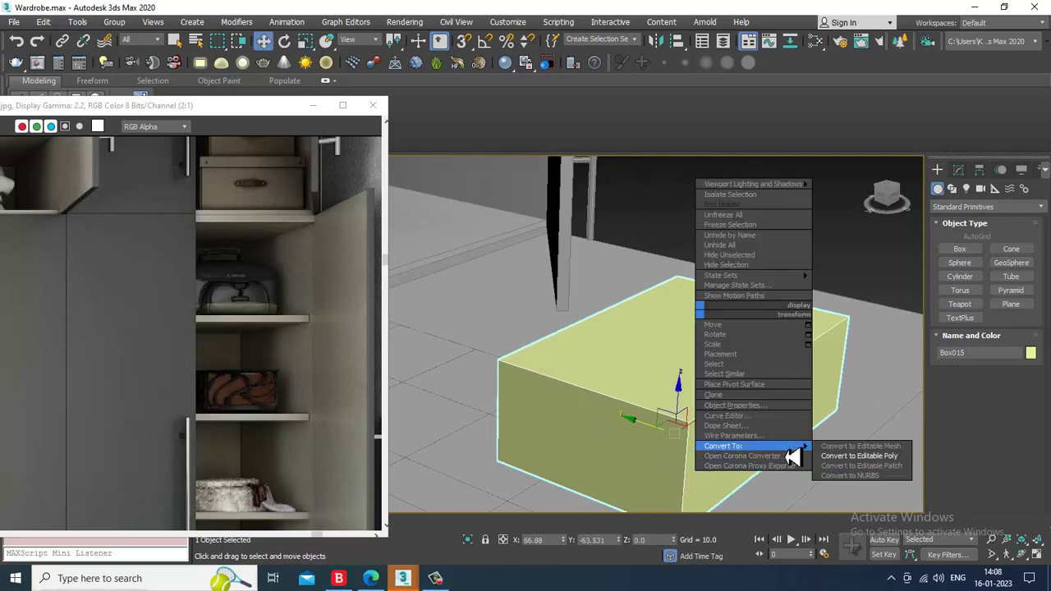
click(885, 462)
- Select the two opposite short top edges of the box and chamfer them into wide rounded corners
key(2)
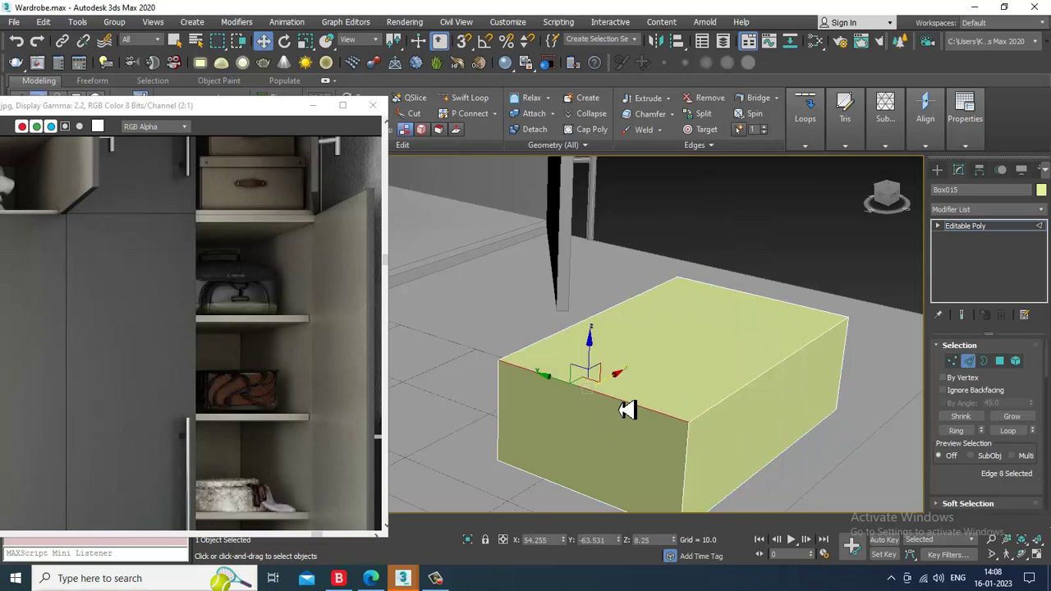
ctrl+click(772, 303)
scroll(978, 467, down, 5)
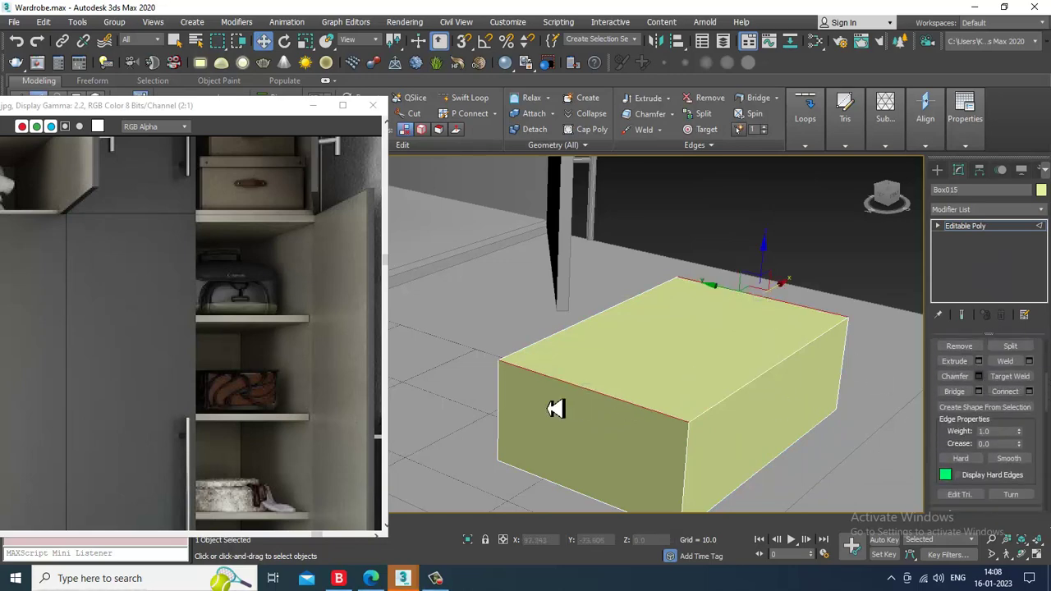
drag(487, 382, 496, 347)
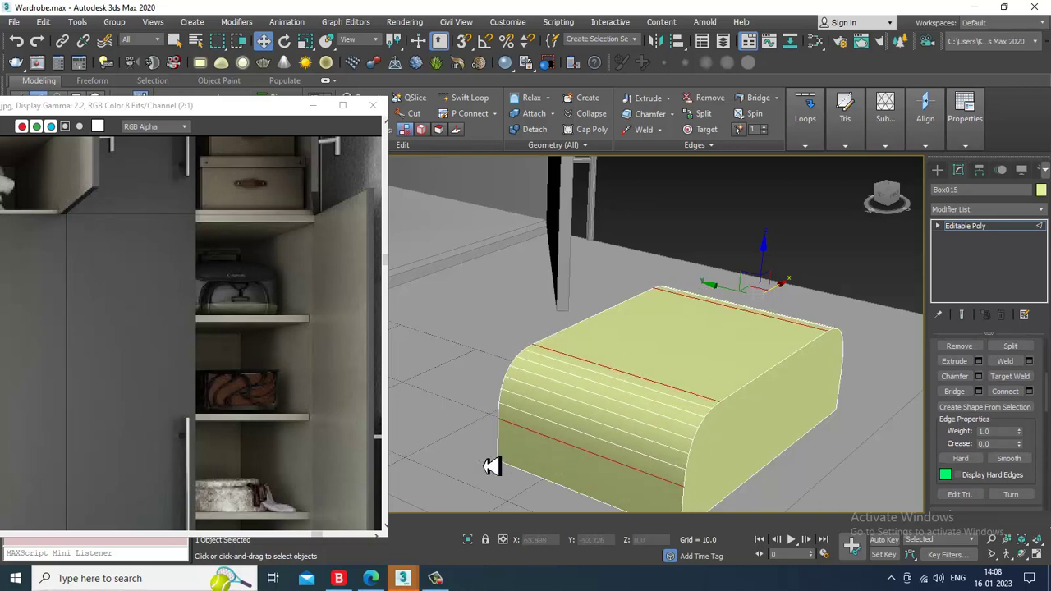
click(483, 457)
- Select all edges running across the rounded box and connect them with three segments
alt+middle_drag(617, 392, 687, 384)
key(2)
alt+middle_drag(681, 346, 739, 366)
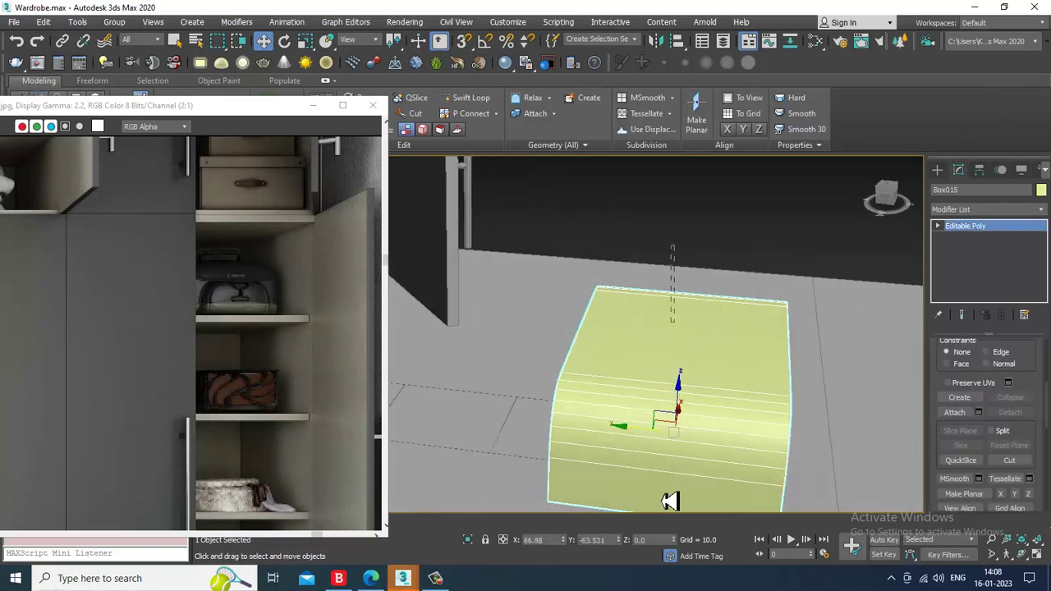
click(698, 481)
scroll(708, 381, down, 3)
click(710, 381)
key(2)
drag(684, 289, 684, 514)
scroll(963, 488, down, 3)
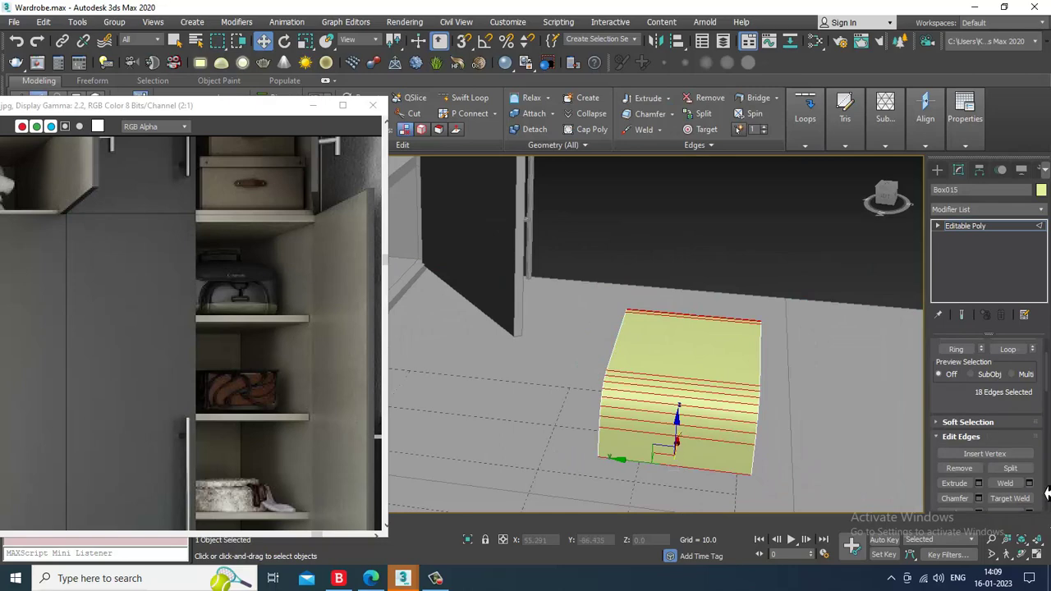
scroll(982, 388, down, 1)
click(1029, 481)
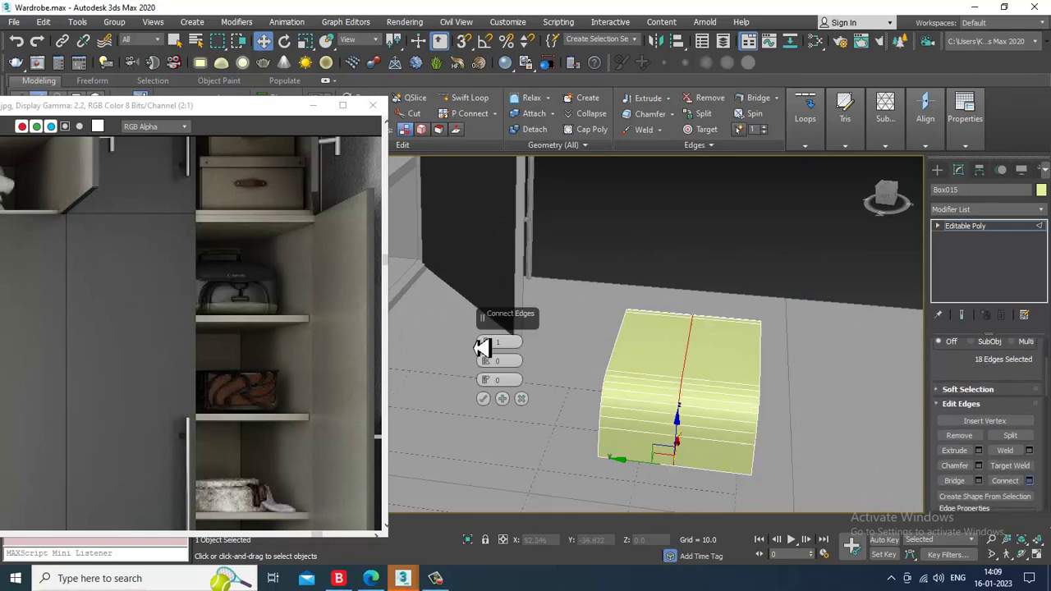
click(484, 398)
click(995, 230)
- Apply an FFD(box) 4x4x4 modifier to the rounded box
alt+middle_drag(764, 353, 744, 374)
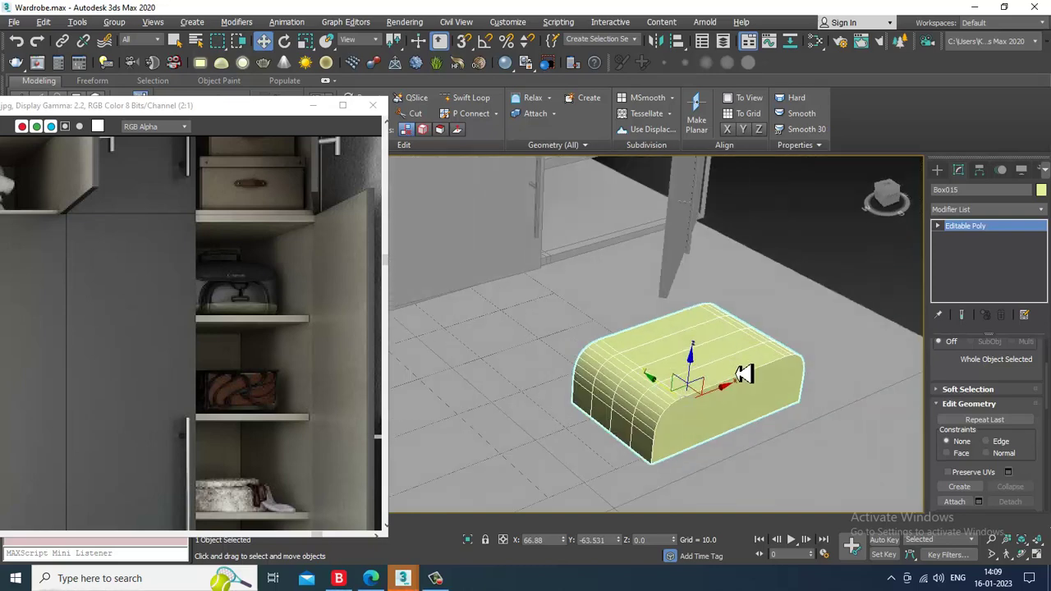
scroll(750, 378, up, 3)
click(986, 212)
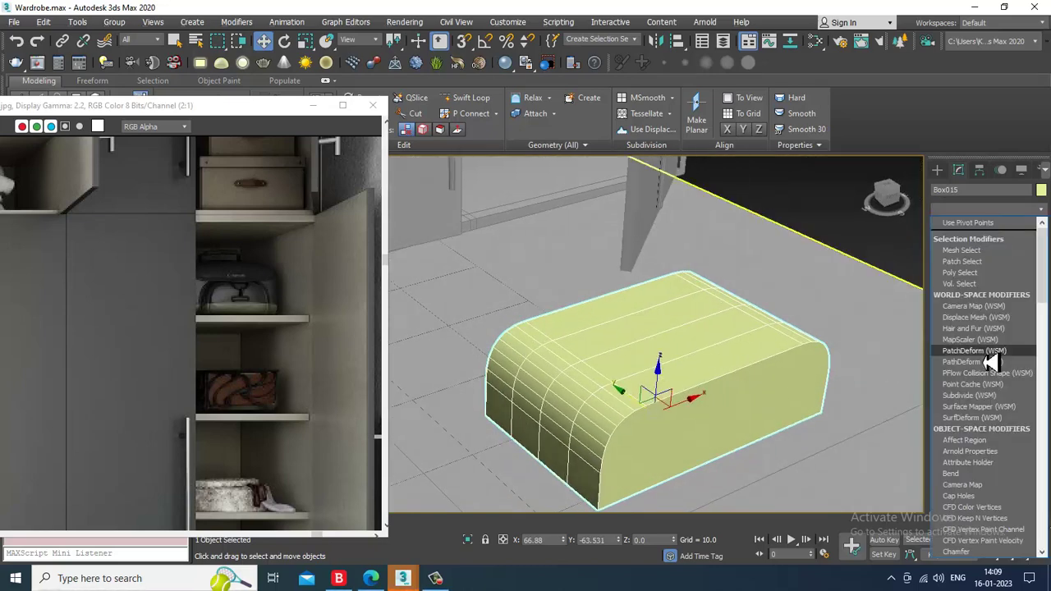
key(f)
click(976, 269)
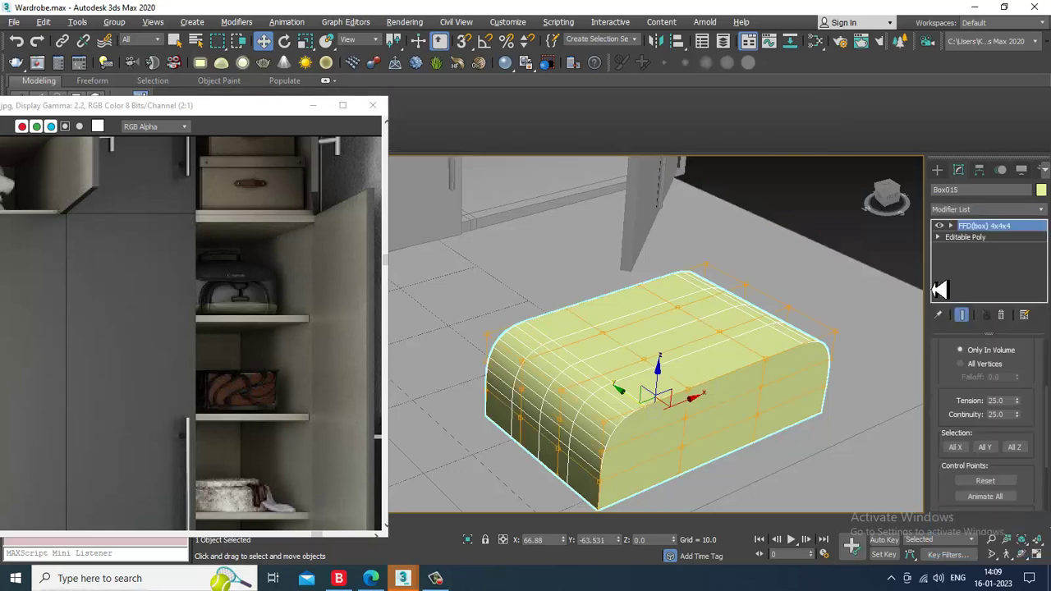
- Frame the rounded bag body in the Front view and enter control point editing of its FFD lattice
key(alt+w)
right_click(734, 239)
key(alt+w)
key(z)
scroll(620, 350, down, 3)
middle_drag(681, 373, 779, 390)
key(1)
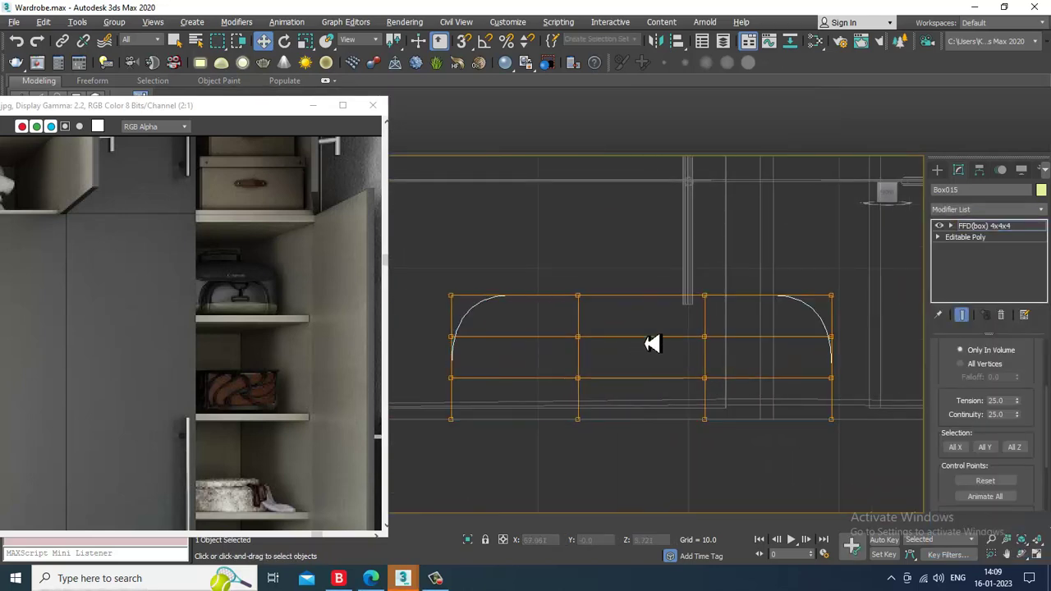
- Try to move and scale rows of FFD control points in the Front view, undoing each change
scroll(652, 343, down, 2)
drag(726, 331, 726, 331)
drag(644, 284, 649, 246)
key(ctrl+z)
drag(730, 371, 826, 383)
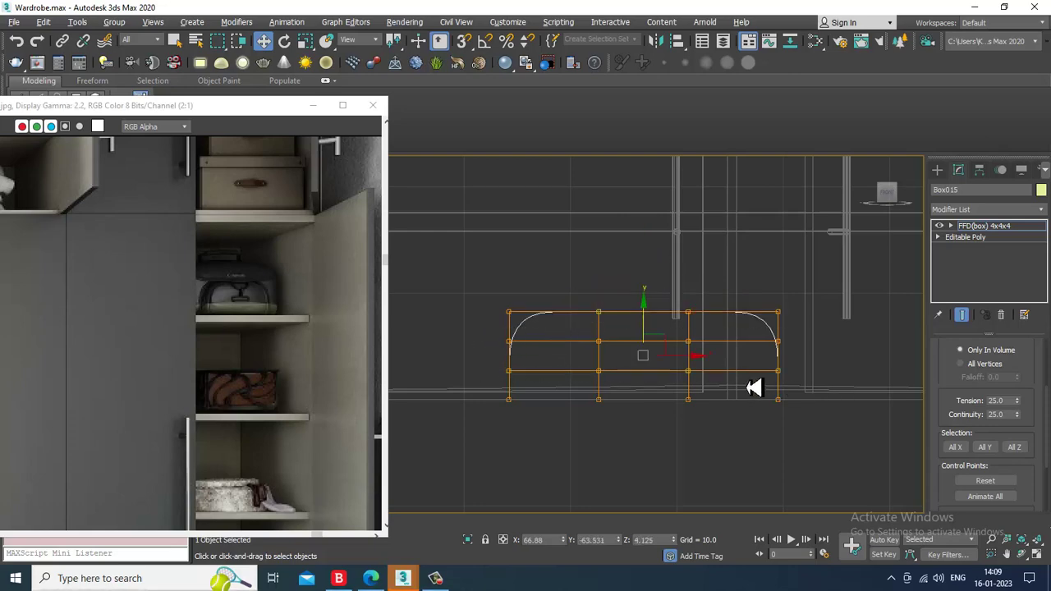
key(r)
drag(704, 358, 699, 359)
key(ctrl+z)
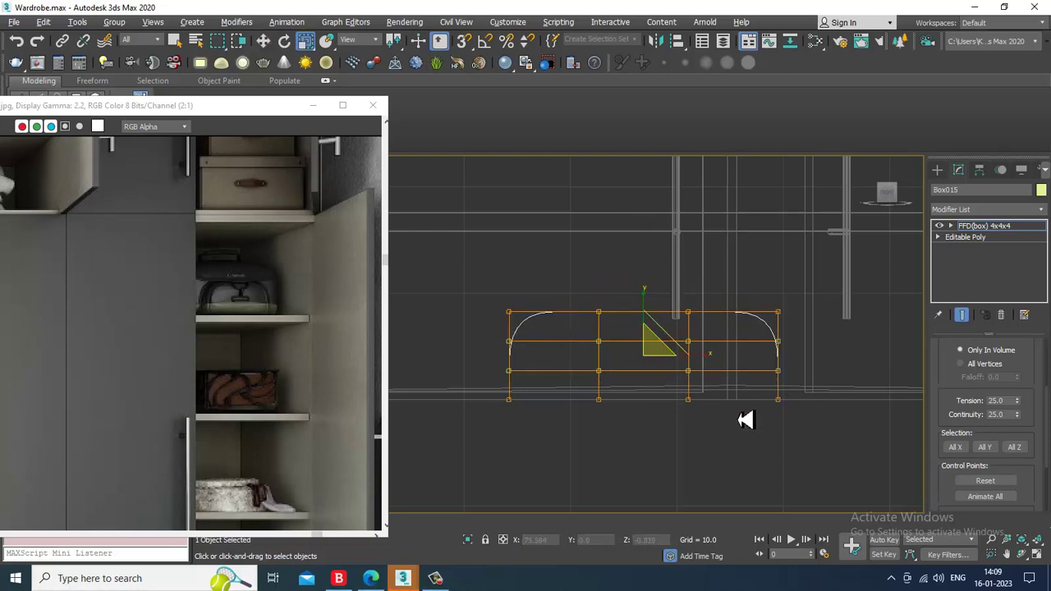
- In the Left view, lower the middle bottom control points slightly and raise the middle top ones to bulge the bag
key(alt+w)
middle_click(457, 467)
key(alt+w)
middle_drag(480, 414, 588, 373)
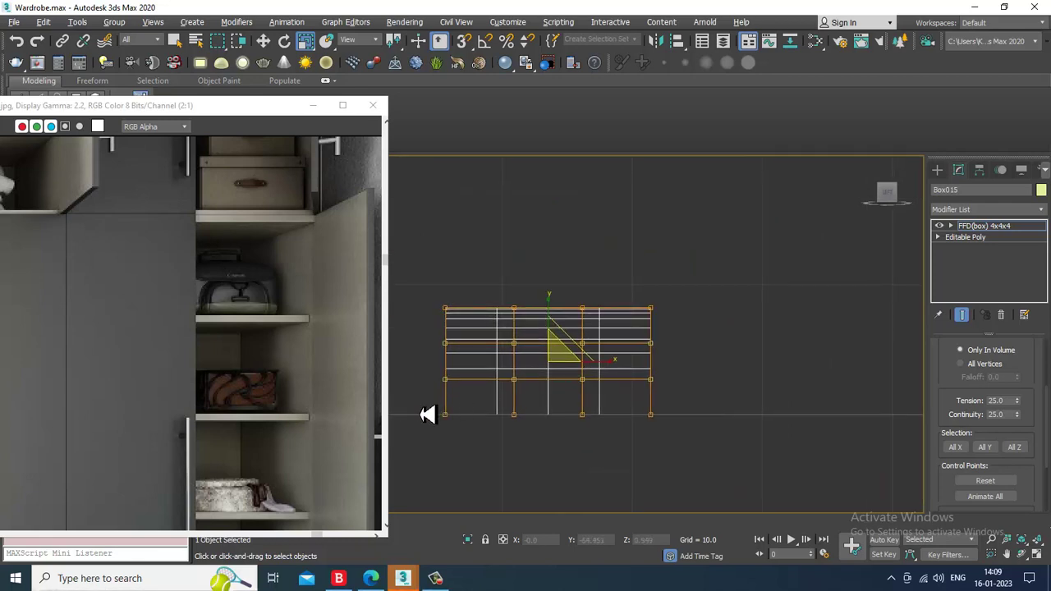
drag(621, 454, 621, 455)
key(w)
drag(553, 398, 554, 405)
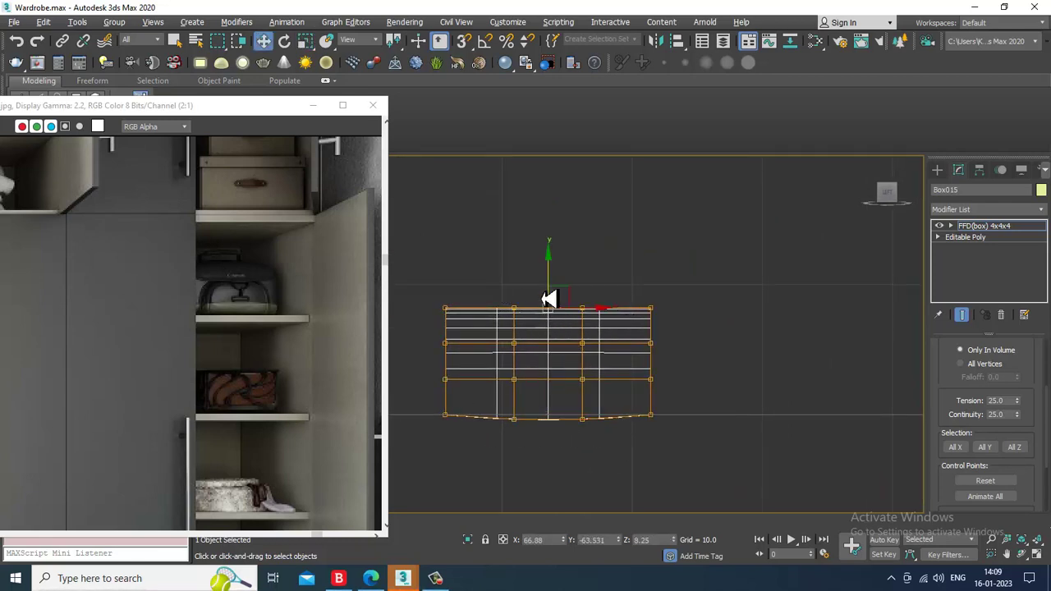
key(alt+w)
middle_click(833, 452)
key(alt+w)
alt+middle_drag(813, 435, 696, 380)
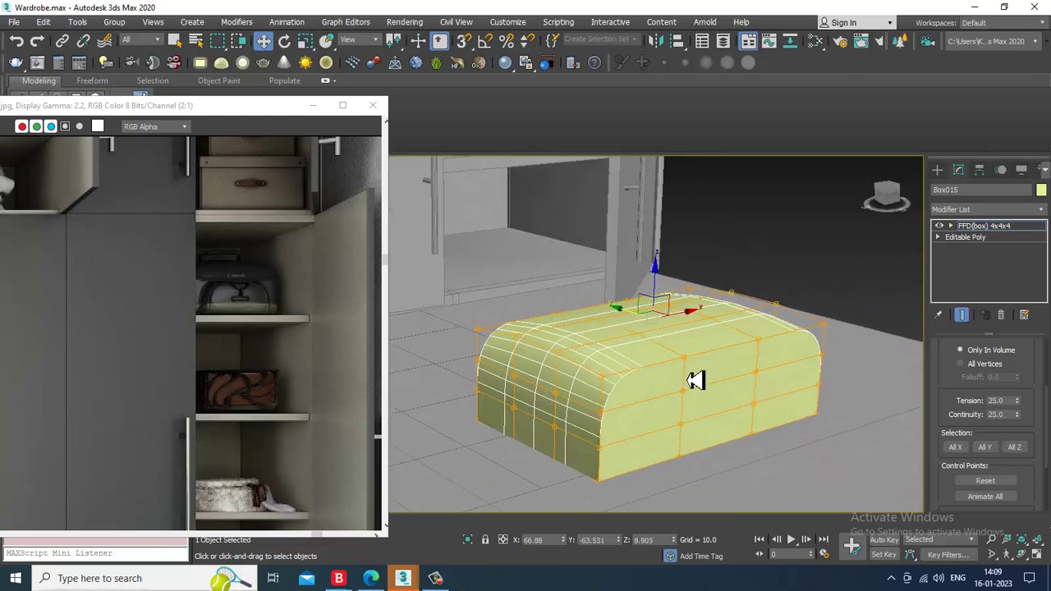
- Narrow the lattice's top control points across the bag's depth and raise them to give the bag a domed top
alt+middle_drag(651, 354, 716, 330)
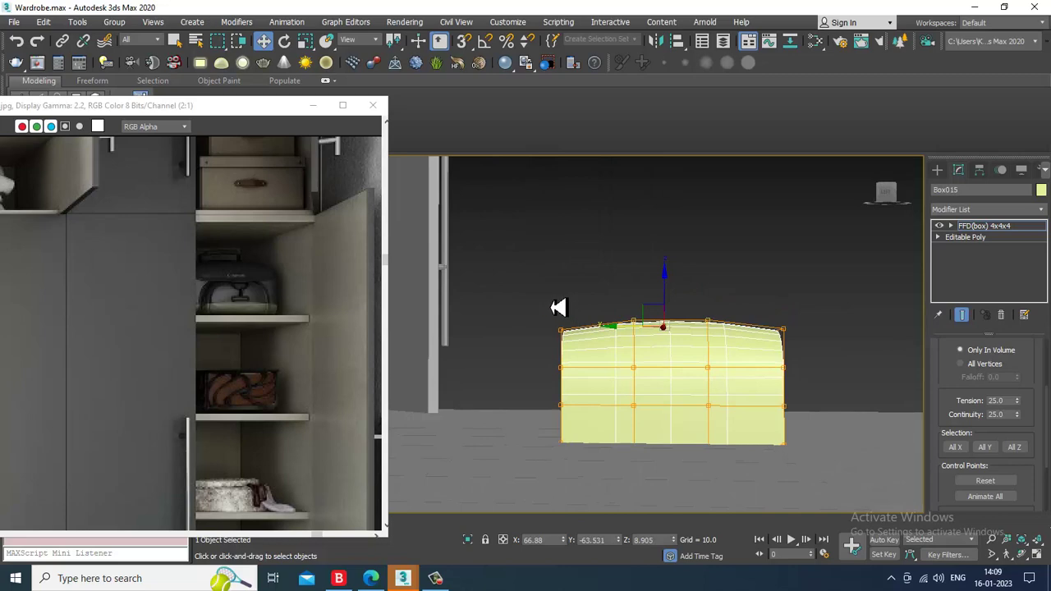
key(r)
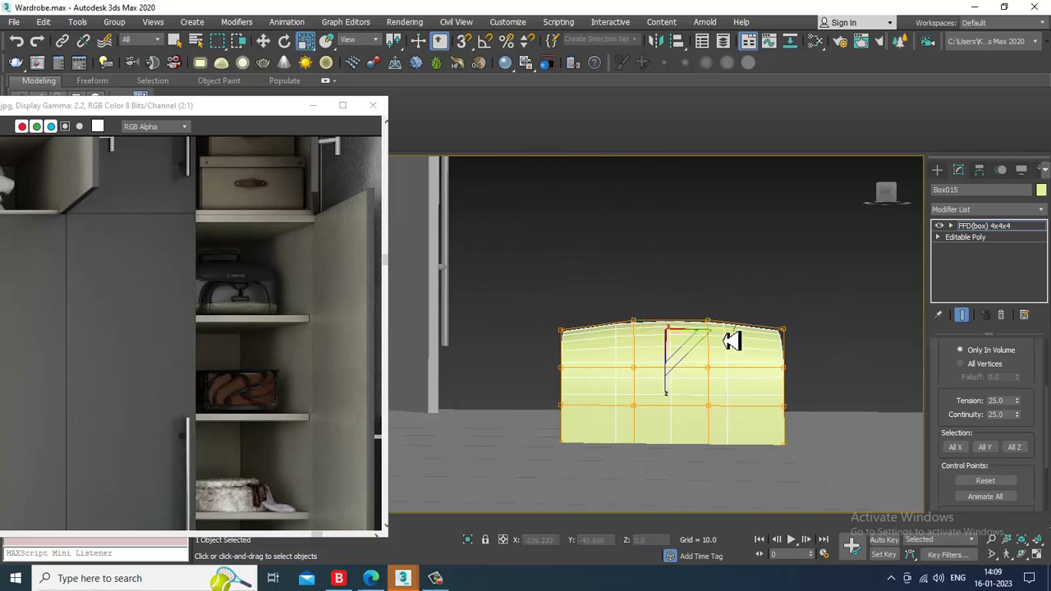
key(w)
alt+middle_drag(763, 357, 699, 370)
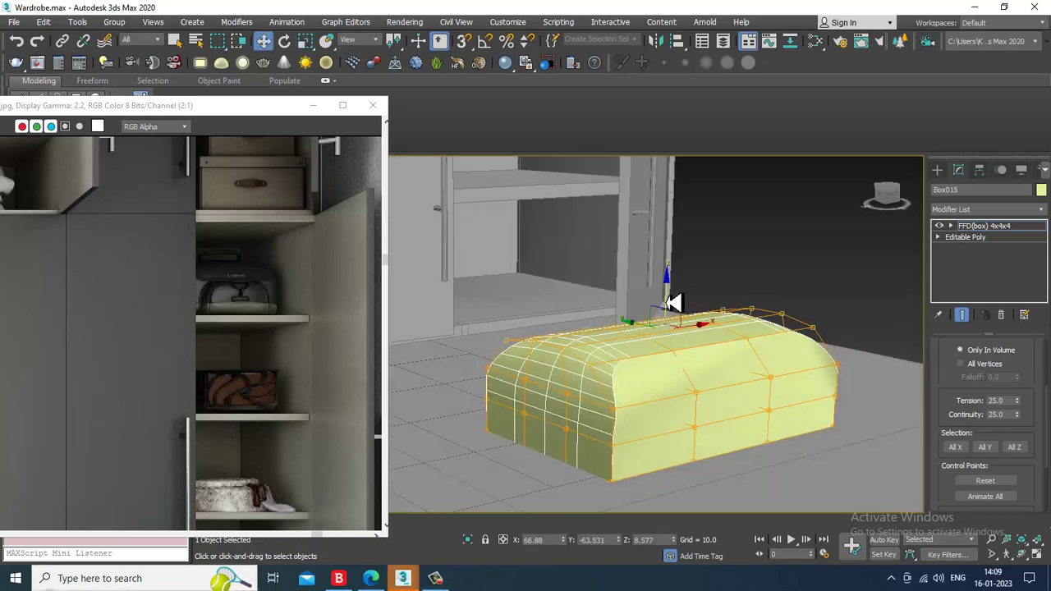
drag(667, 303, 669, 281)
alt+middle_drag(676, 287, 737, 371)
scroll(715, 359, down, 3)
scroll(715, 358, down, 4)
scroll(735, 370, up, 2)
alt+middle_drag(729, 331, 676, 365)
scroll(680, 372, up, 5)
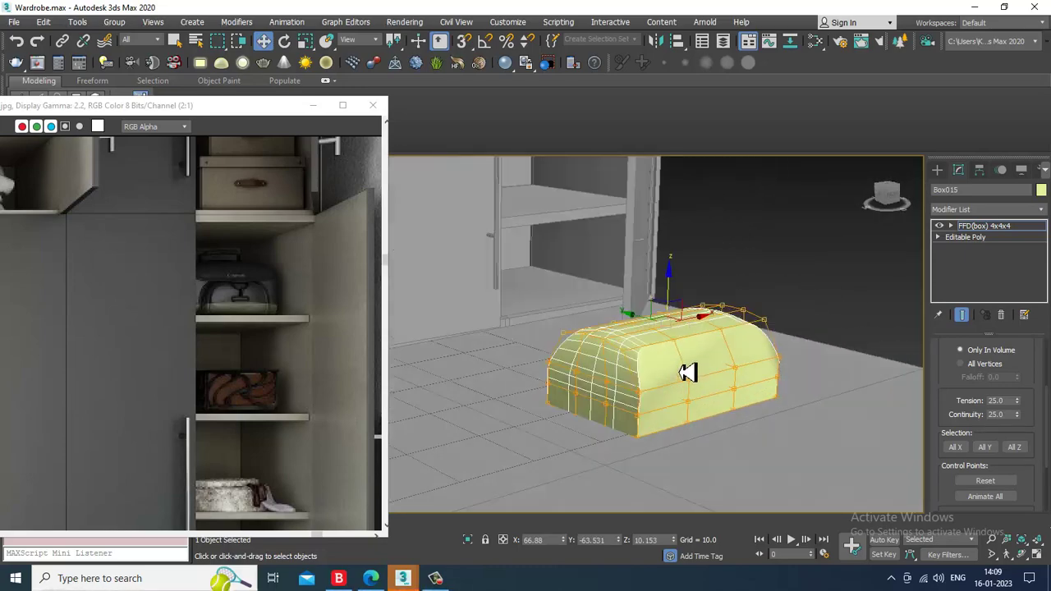
- In the Left view, raise the second control point row from the top slightly and scale it inward to smooth the side curve
key(alt+w)
right_click(408, 454)
key(alt+w)
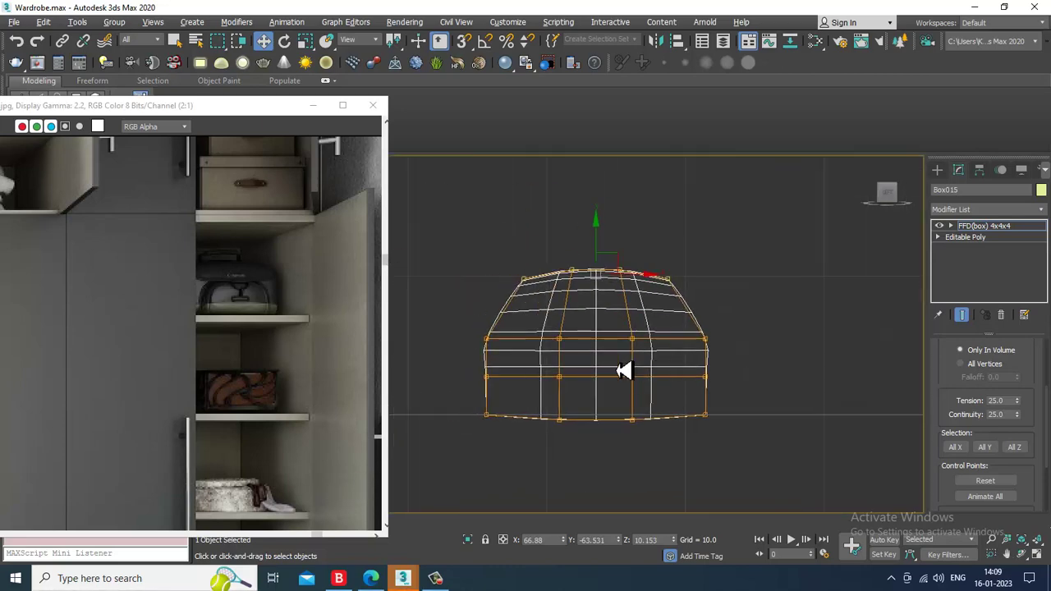
key(r)
mouse_move(660, 351)
mouse_down()
mouse_move(647, 351)
mouse_move(660, 350)
mouse_up()
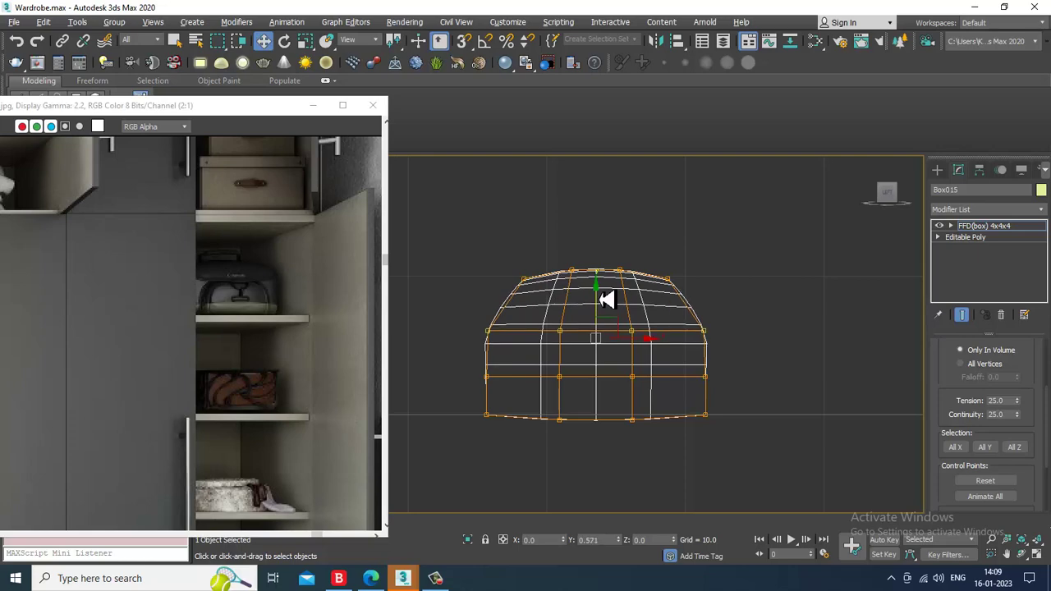
drag(608, 300, 608, 295)
key(r)
drag(659, 339, 653, 338)
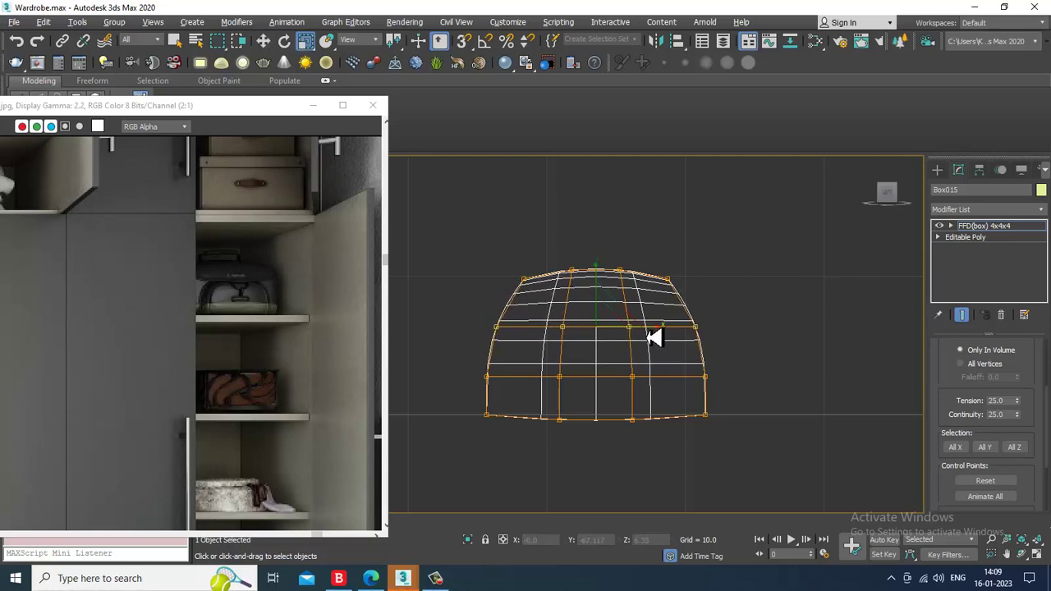
- Scale the bottom row of control points horizontally to 109% in the Left view to widen the bag's base
middle_drag(746, 407, 734, 399)
scroll(673, 411, up, 2)
key(alt+w)
right_click(835, 439)
key(alt+w)
key(alt+w)
right_click(454, 448)
key(alt+w)
scroll(630, 369, down, 3)
middle_drag(635, 402, 645, 399)
drag(488, 383, 800, 449)
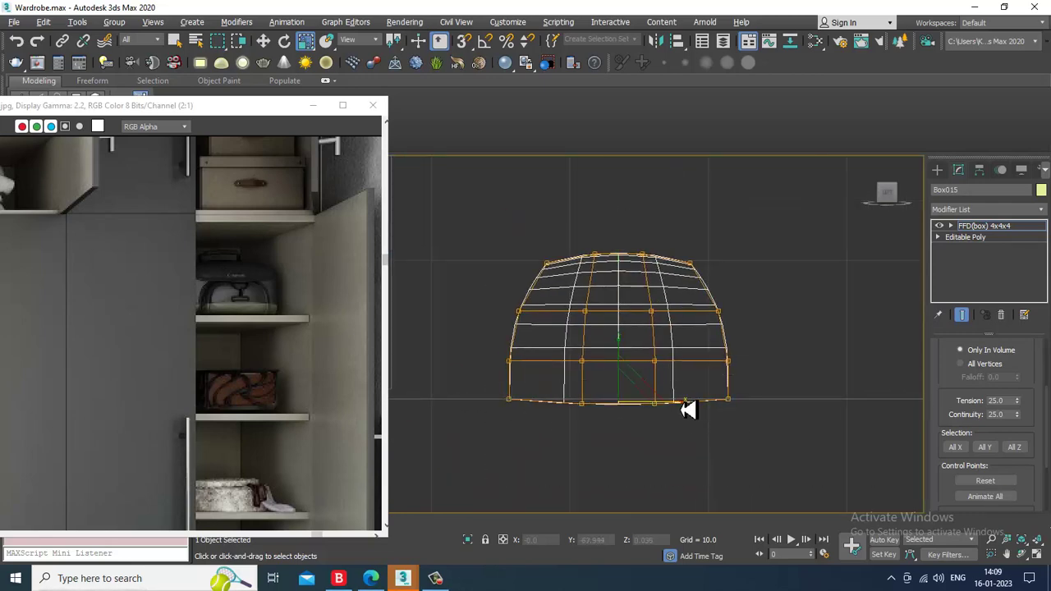
drag(687, 412, 692, 408)
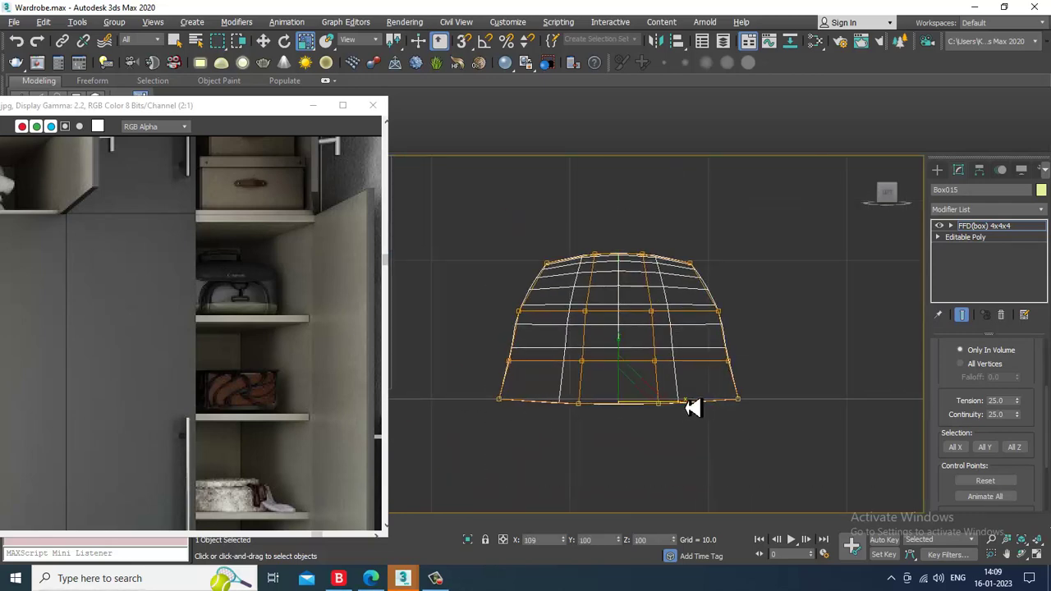
middle_drag(650, 474, 632, 467)
key(alt+w)
right_click(761, 450)
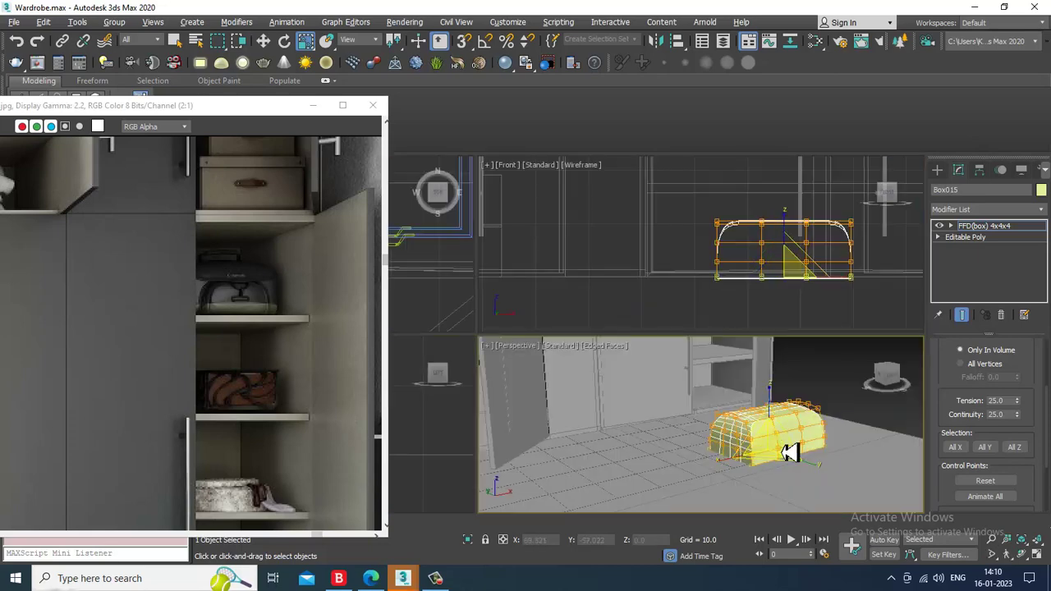
key(alt+w)
alt+middle_drag(753, 410, 785, 450)
key(w)
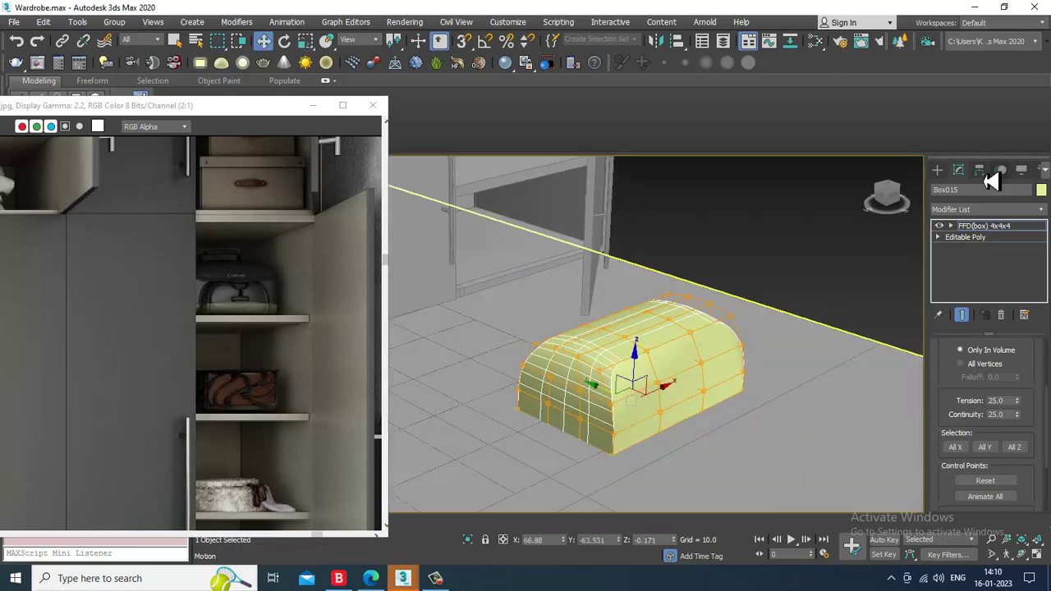
- Convert the FFD-shaped bag body to an editable poly
click(938, 173)
scroll(742, 322, up, 3)
alt+middle_drag(743, 324, 525, 372)
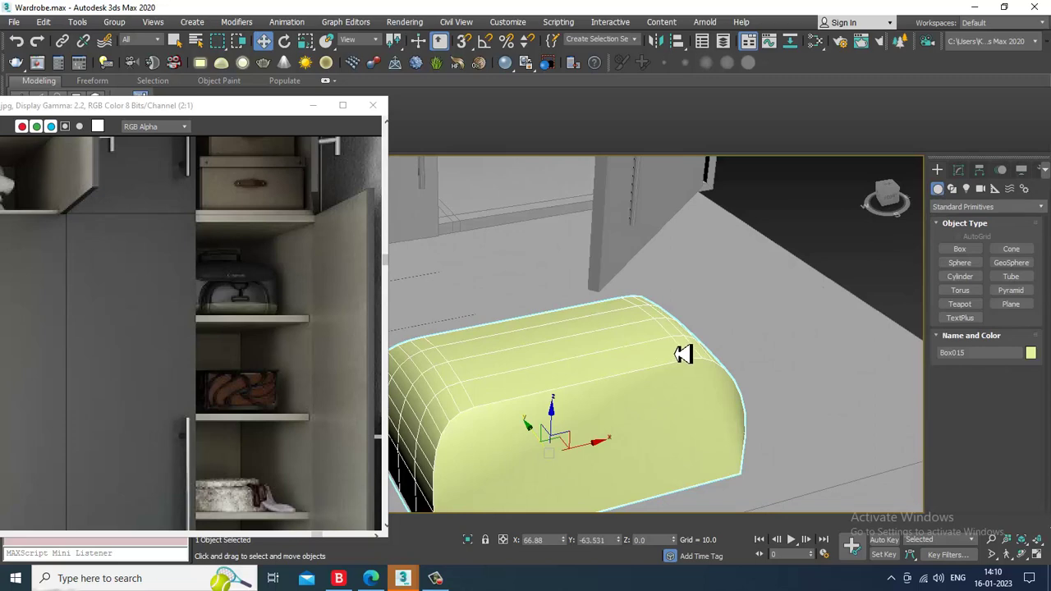
click(958, 170)
scroll(499, 332, down, 3)
alt+middle_drag(501, 331, 534, 328)
right_click(526, 339)
mouse_move(599, 476)
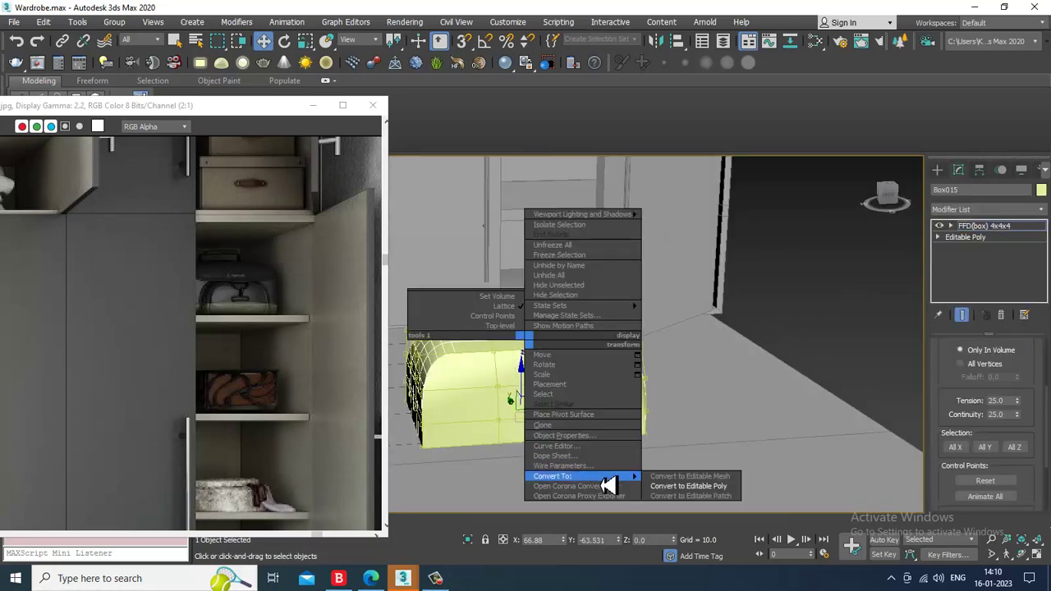
click(726, 490)
- Select the long top and bottom edges of the bag and connect them with four segments
key(2)
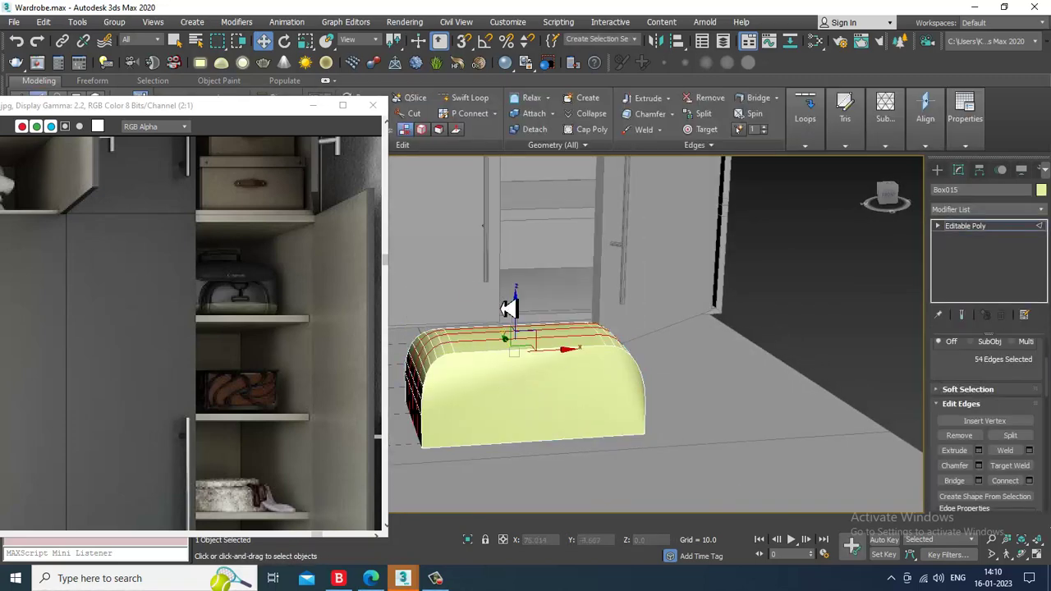
drag(525, 461, 527, 508)
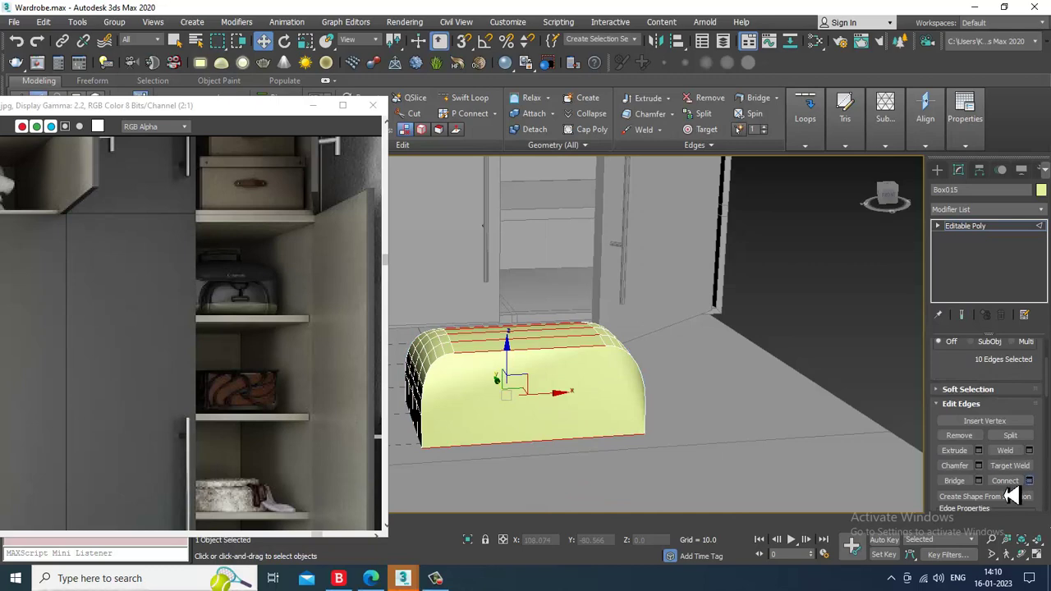
click(1029, 480)
drag(493, 352, 498, 350)
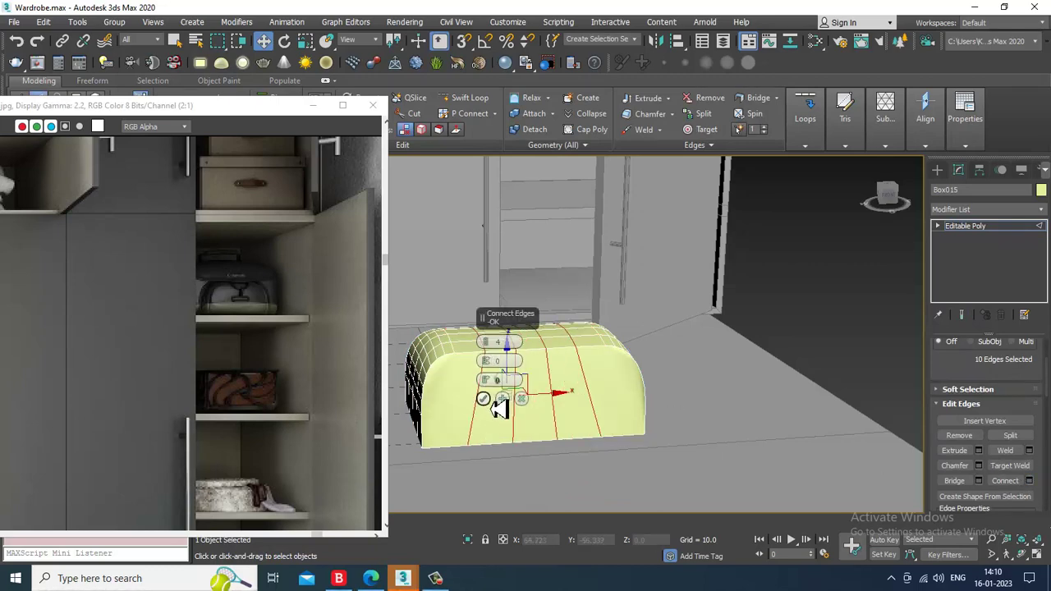
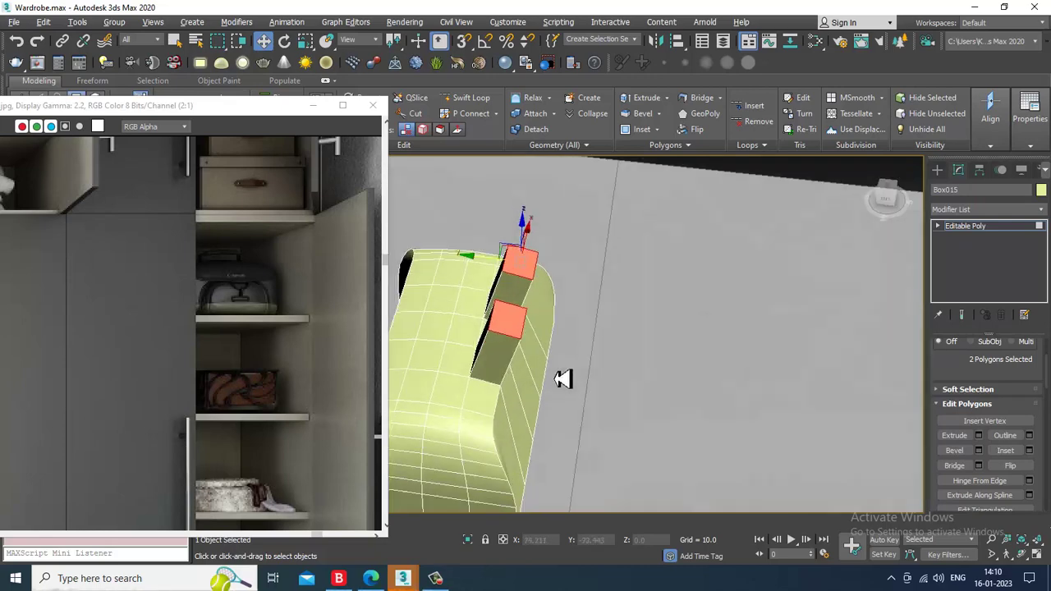
- Shift the top faces of the two extruded handle posts 1.612 units along Y and level them so the posts stand upright
drag(480, 288, 462, 280)
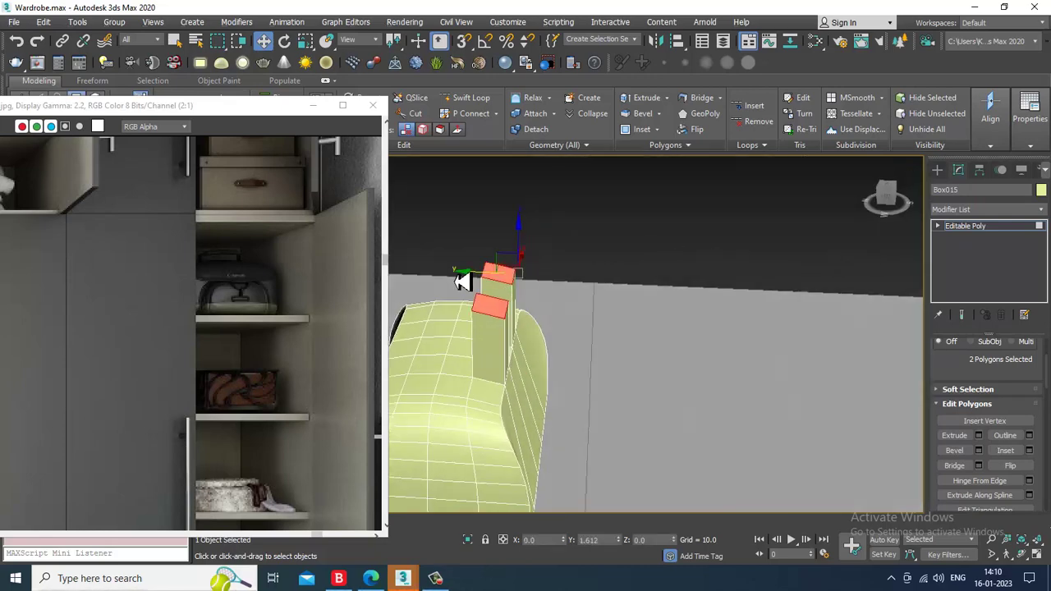
key(e)
alt+middle_drag(573, 299, 504, 162)
key(w)
- Add an edge loop near the top of each of the two handle posts with Swift Loop
click(468, 98)
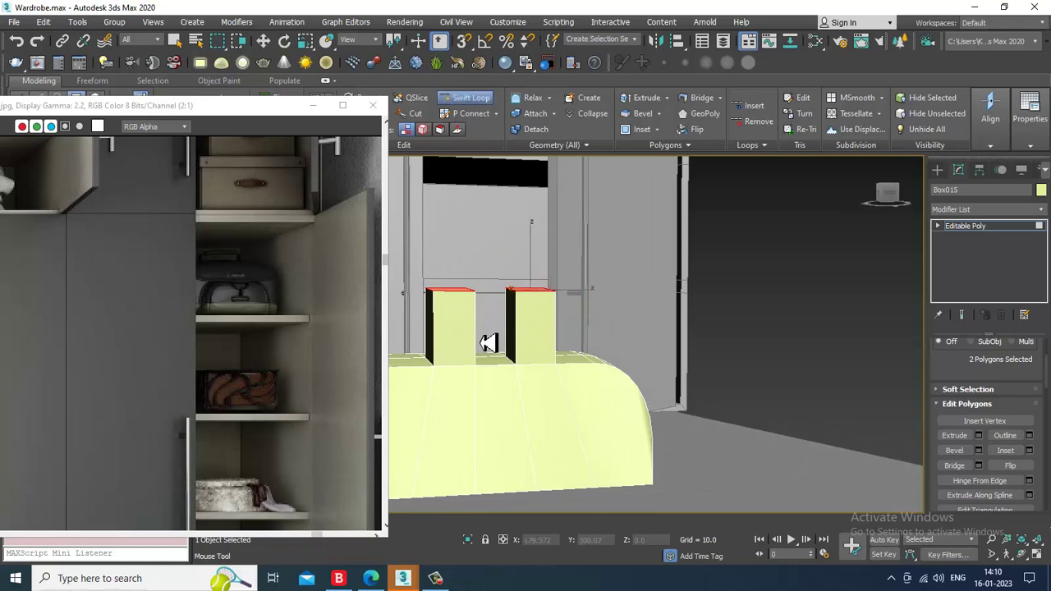
scroll(480, 316, up, 2)
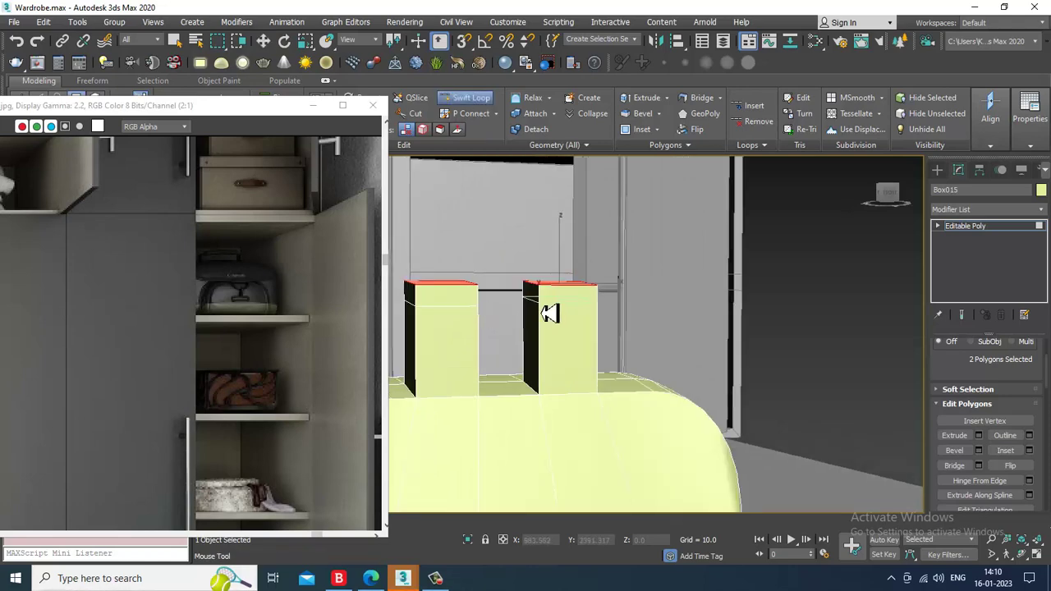
key(w)
alt+middle_drag(550, 314, 542, 333)
- Select the facing upper inner polygons of the two posts and bridge them into a handle
key(4)
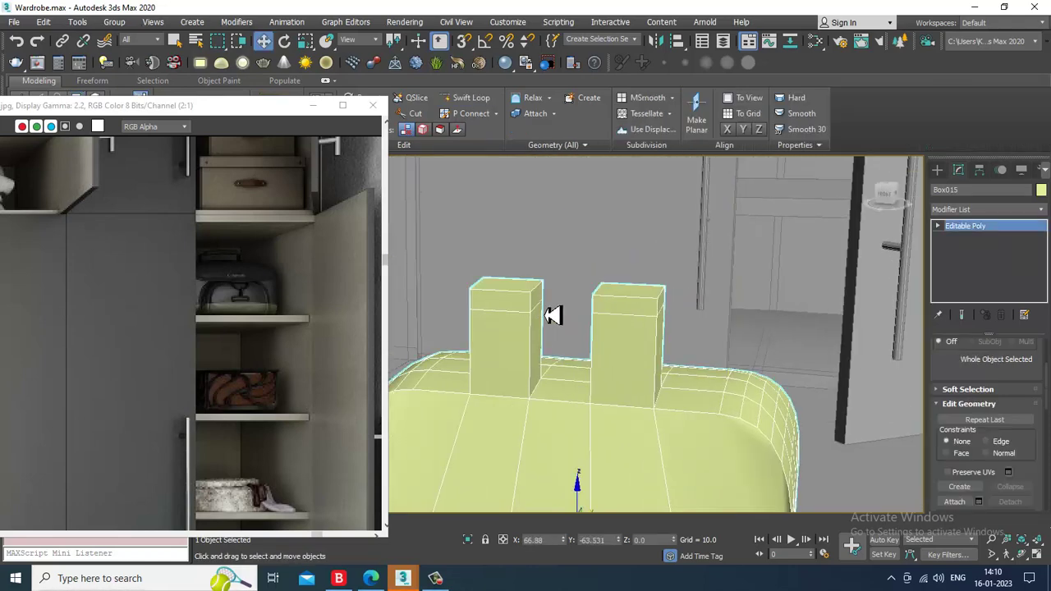
key(3)
key(4)
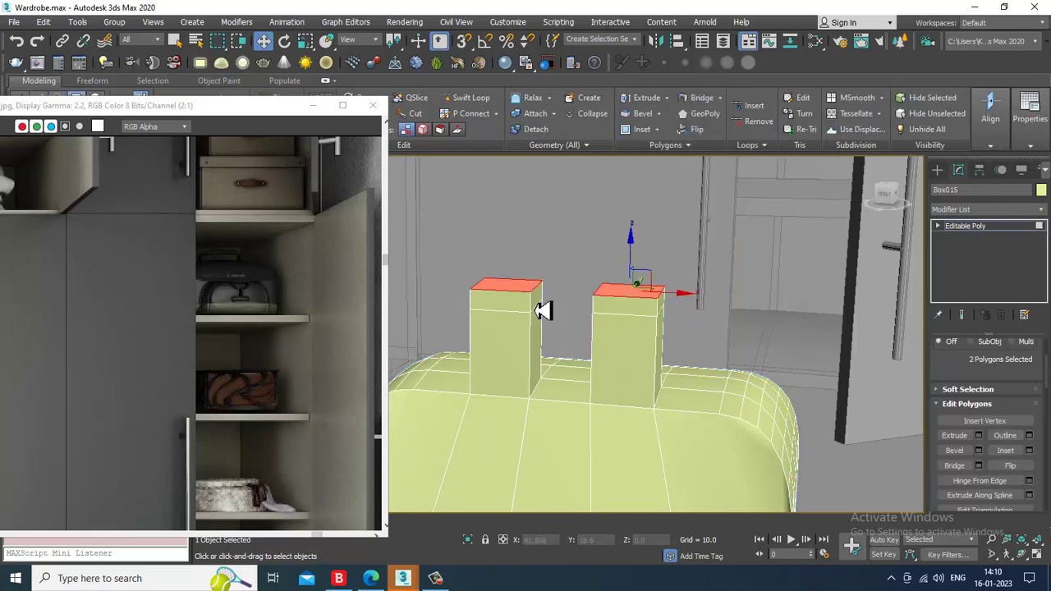
click(539, 306)
alt+middle_drag(538, 307, 653, 337)
ctrl+click(587, 292)
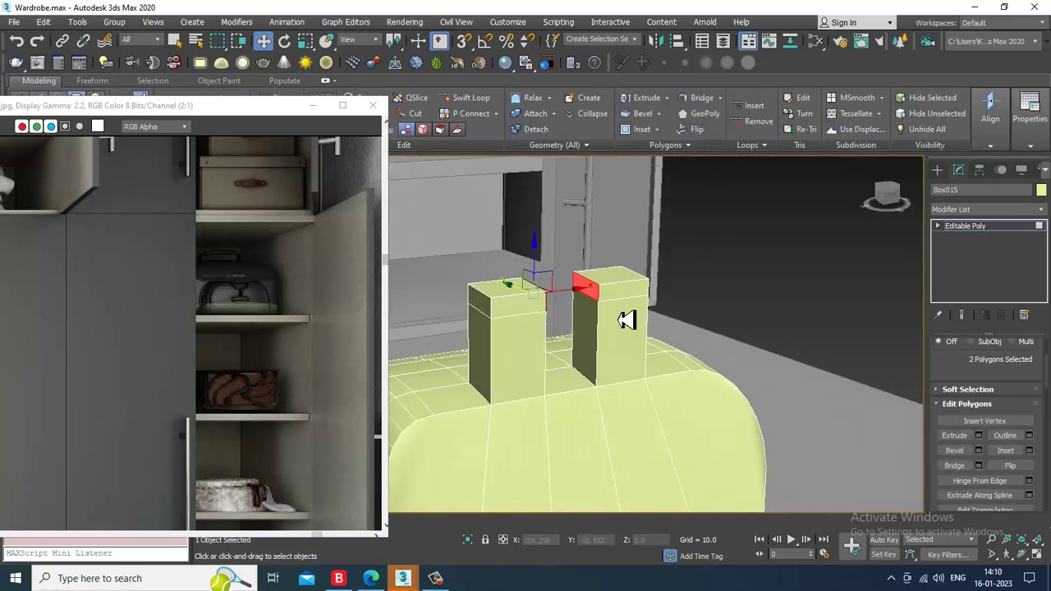
click(953, 466)
mouse_move(727, 370)
alt+middle_down()
mouse_move(781, 370)
mouse_move(711, 356)
mouse_move(760, 370)
mouse_move(662, 378)
mouse_move(727, 375)
alt+middle_up()
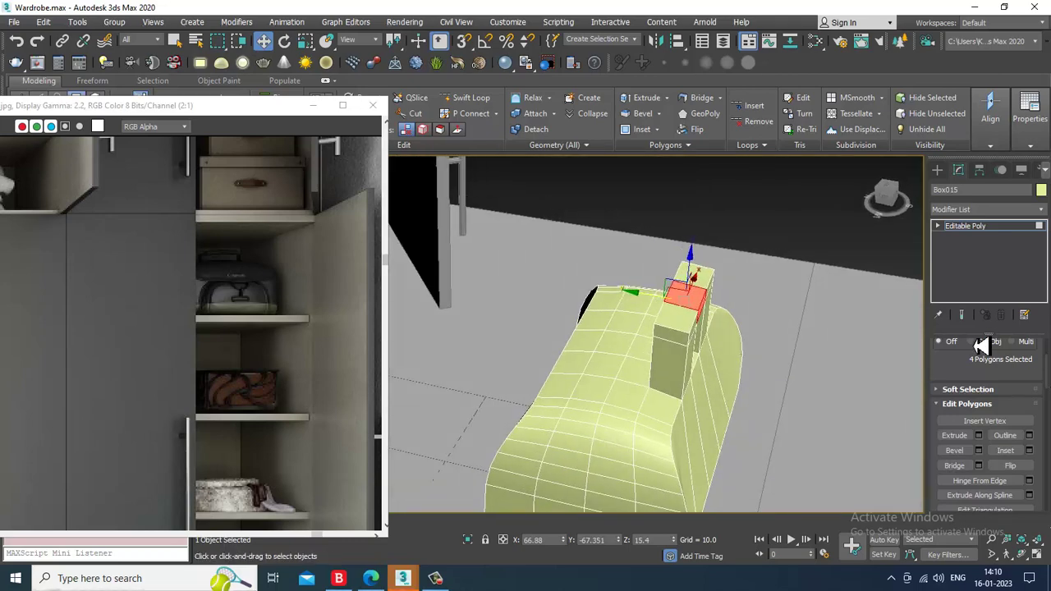
- Select the two matching polygons on the opposite side of the bag's top and extrude them into a second pair of posts
key(4)
key(4)
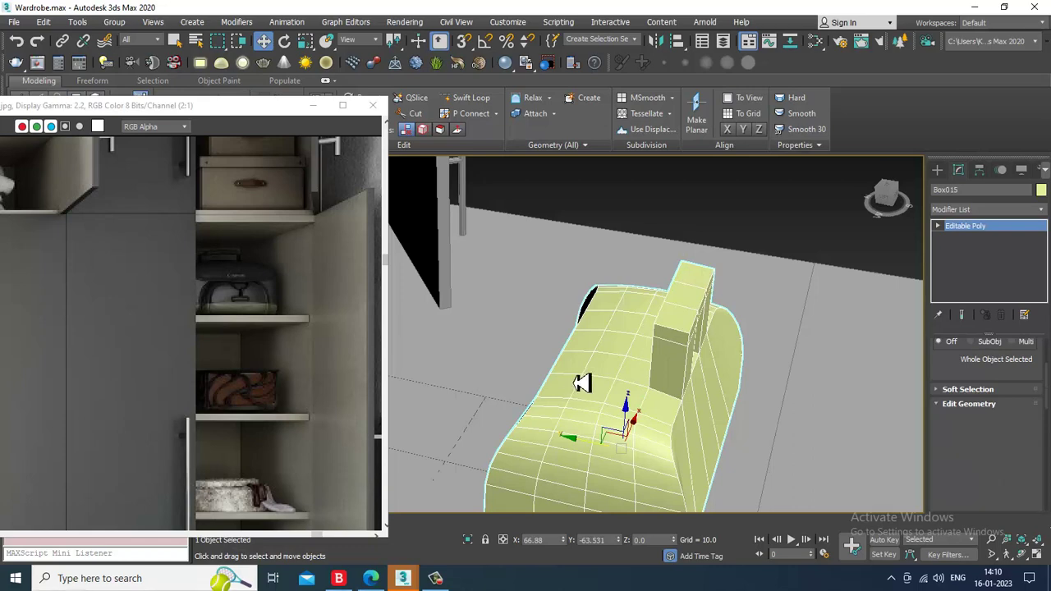
click(572, 365)
ctrl+click(594, 324)
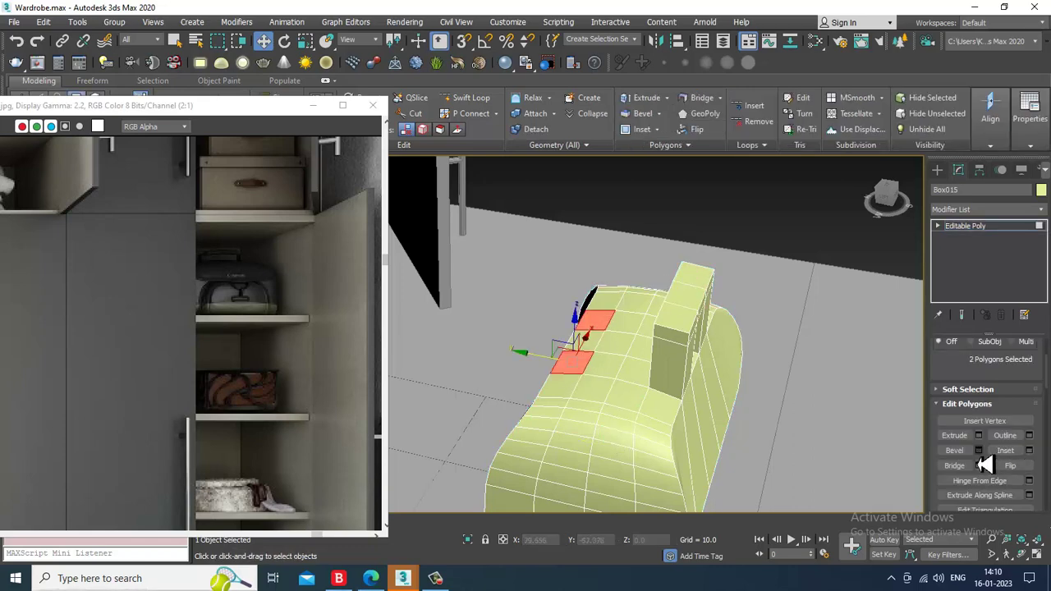
click(978, 436)
click(486, 381)
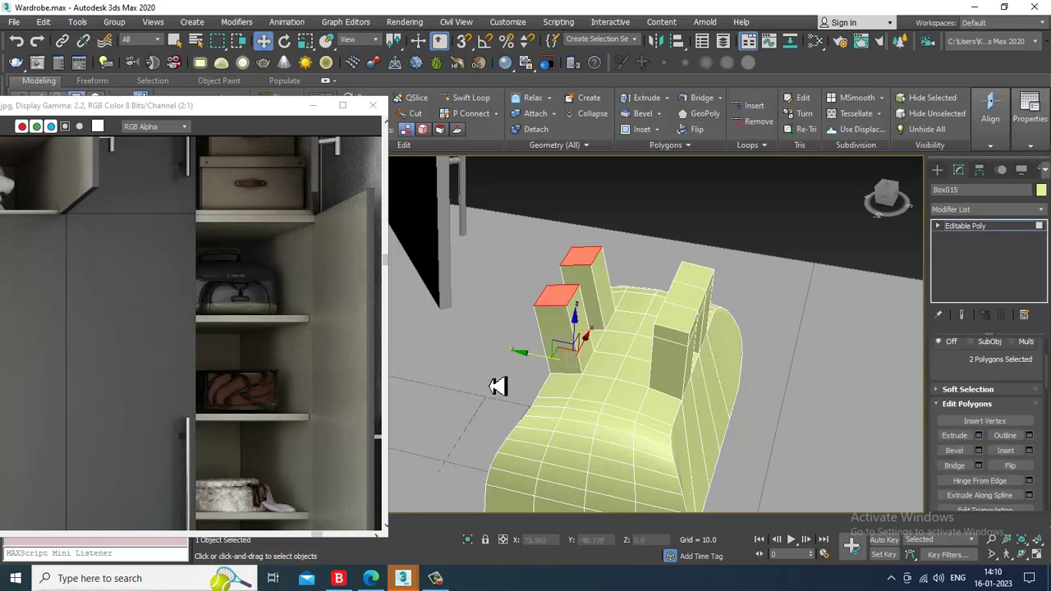
- Shift the top faces of the second pair of posts about 2.81 units inward and straighten the posts
alt+middle_drag(490, 385, 564, 322)
drag(527, 292, 546, 289)
key(r)
key(e)
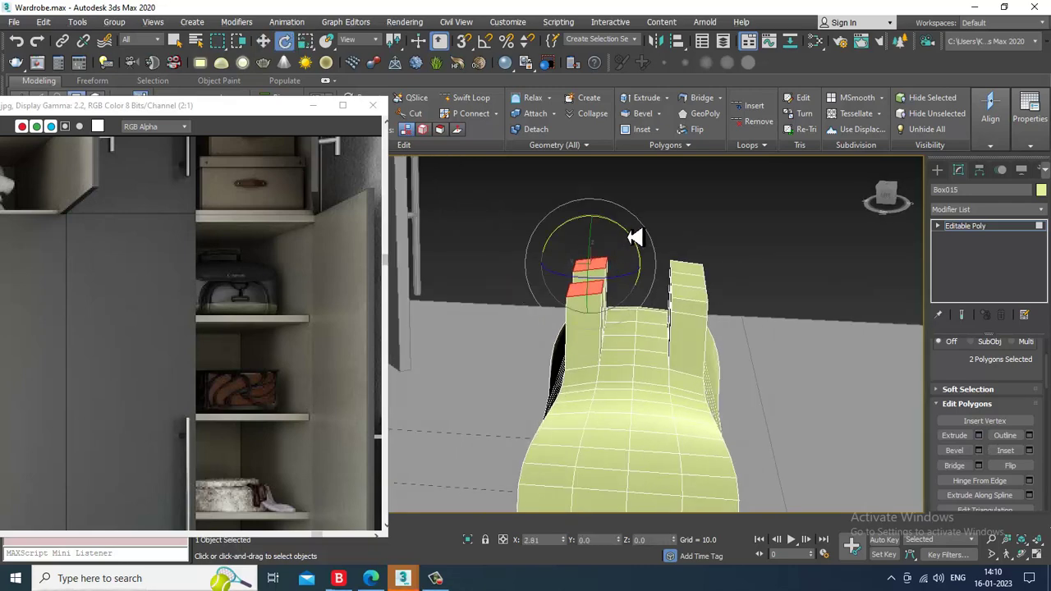
key(w)
- Add an edge loop near the top of each post in the second pair with Swift Loop
click(465, 97)
scroll(576, 299, up, 3)
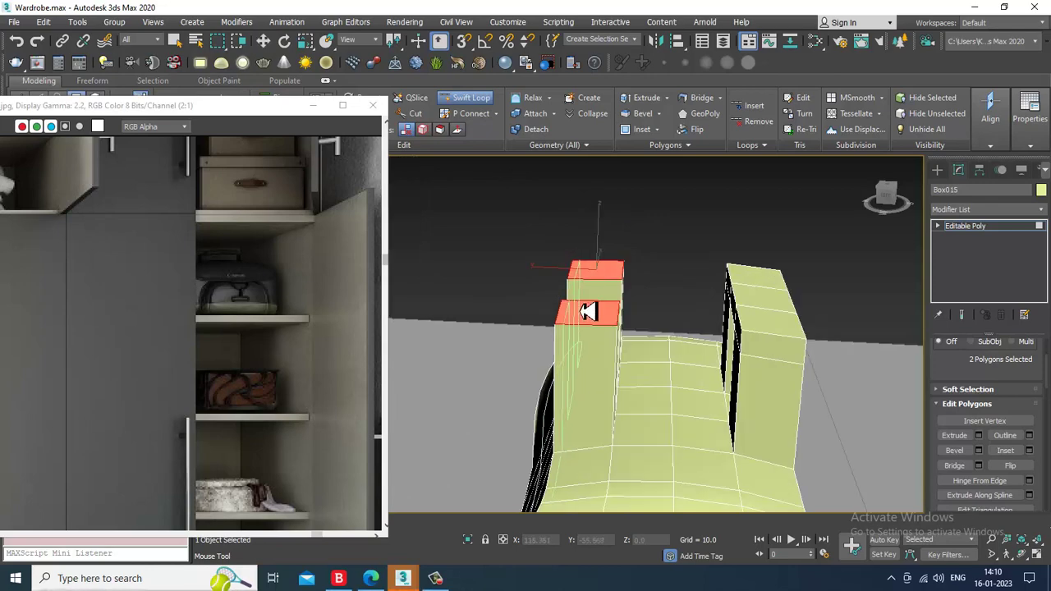
alt+middle_drag(661, 329, 568, 333)
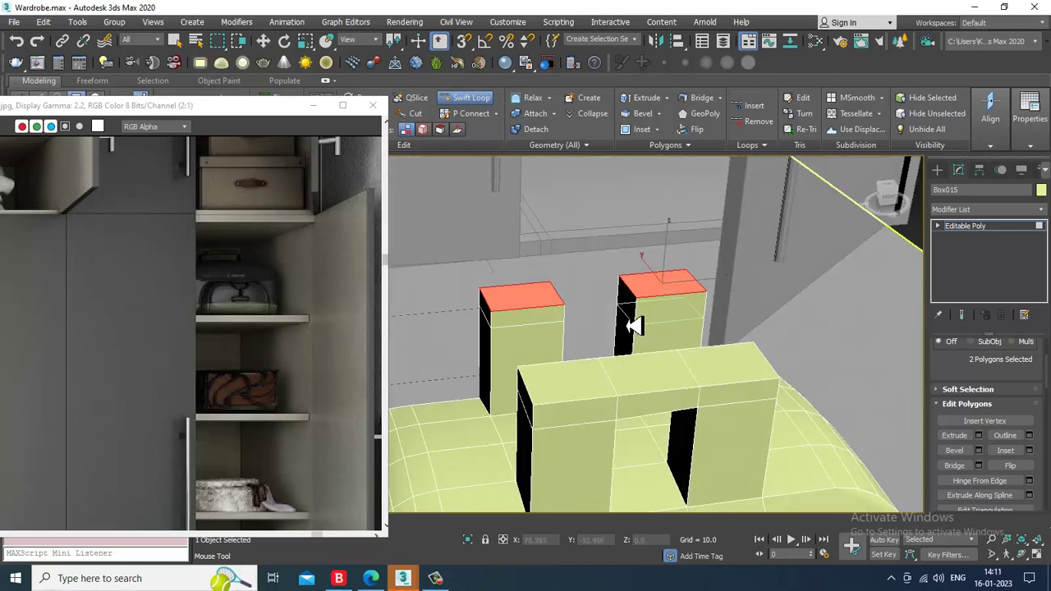
key(w)
- Select the facing upper inner polygons of the second pair of posts and bridge them into a handle
alt+middle_drag(677, 319, 655, 300)
key(4)
key(4)
click(569, 304)
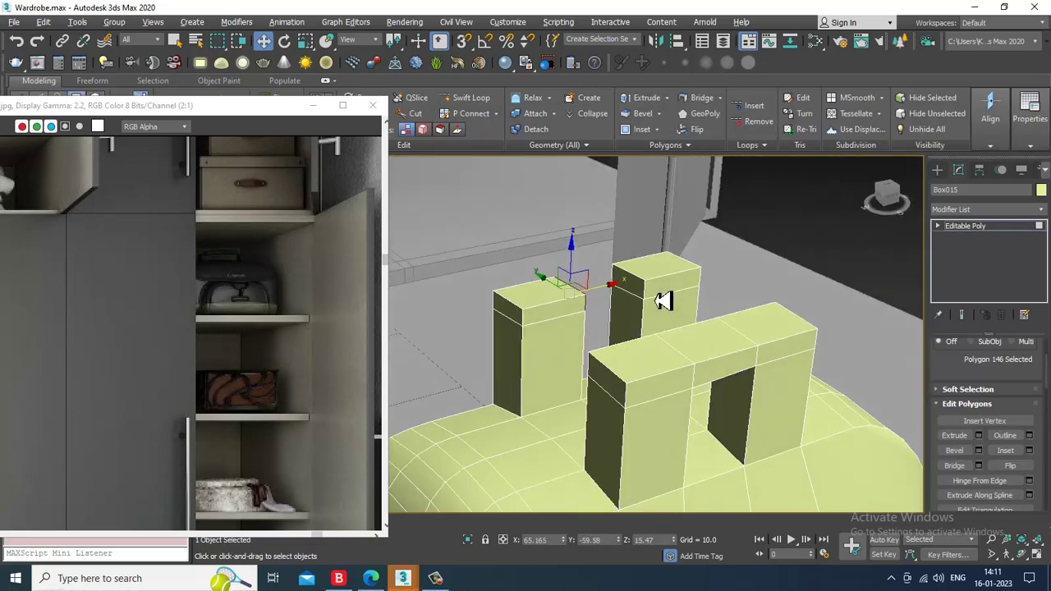
ctrl+click(633, 291)
click(946, 468)
scroll(757, 346, down, 4)
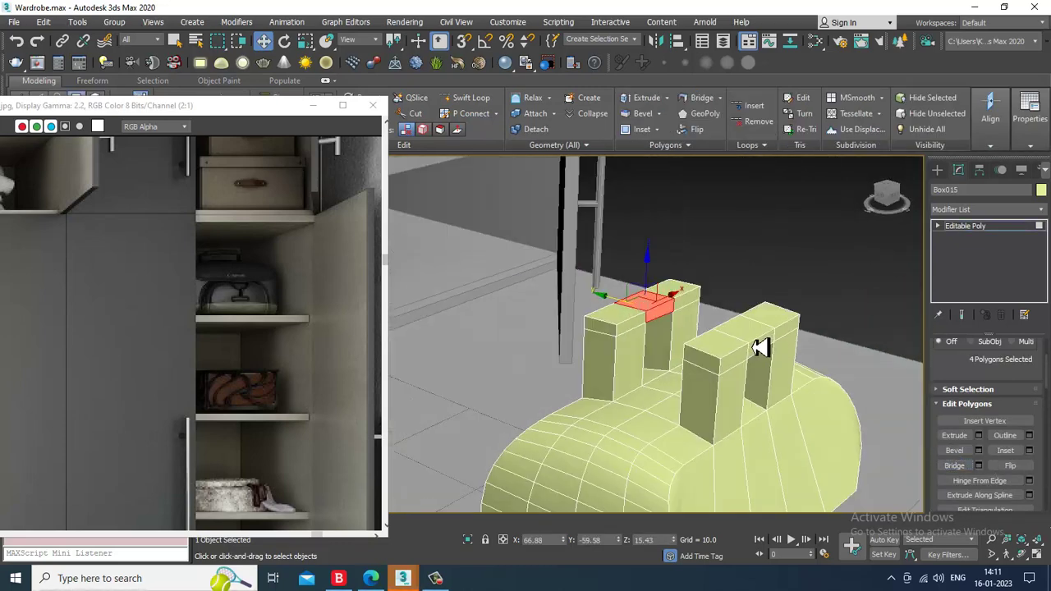
- Apply a TurboSmooth modifier to the bag and check the smoothed shape
alt+middle_drag(739, 339, 872, 340)
scroll(708, 361, down, 5)
scroll(792, 354, up, 5)
click(1005, 214)
key(t)
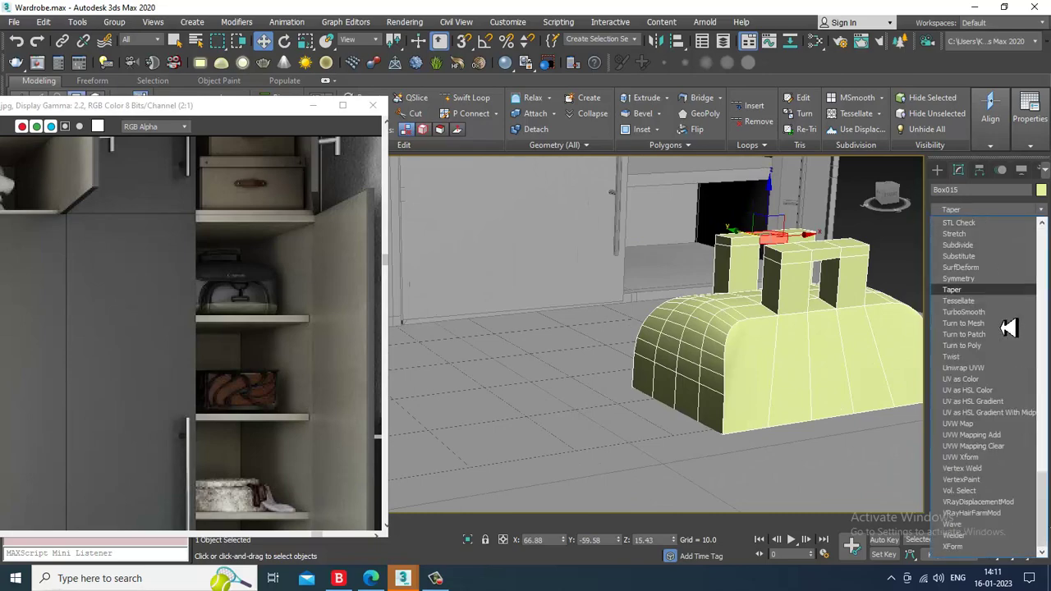
key(u)
click(988, 316)
scroll(757, 300, down, 4)
alt+middle_drag(757, 301, 773, 315)
scroll(746, 328, up, 4)
scroll(746, 328, up, 3)
scroll(773, 314, down, 1)
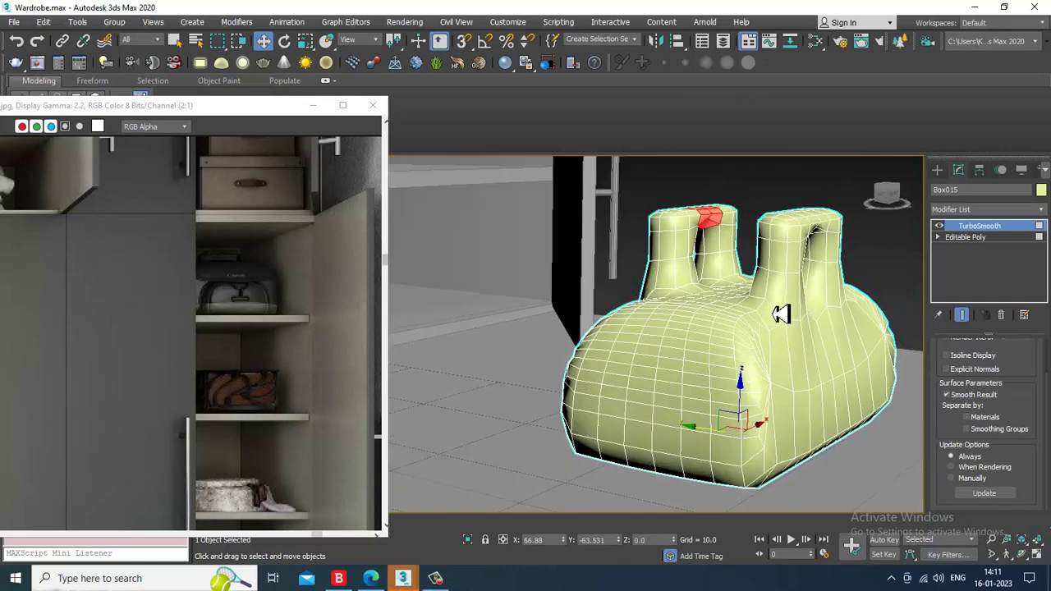
- Turn off the TurboSmooth display and, in the front view, move the handles' left outer vertex column about 2.22 units inward
click(939, 226)
alt+middle_drag(842, 284, 734, 309)
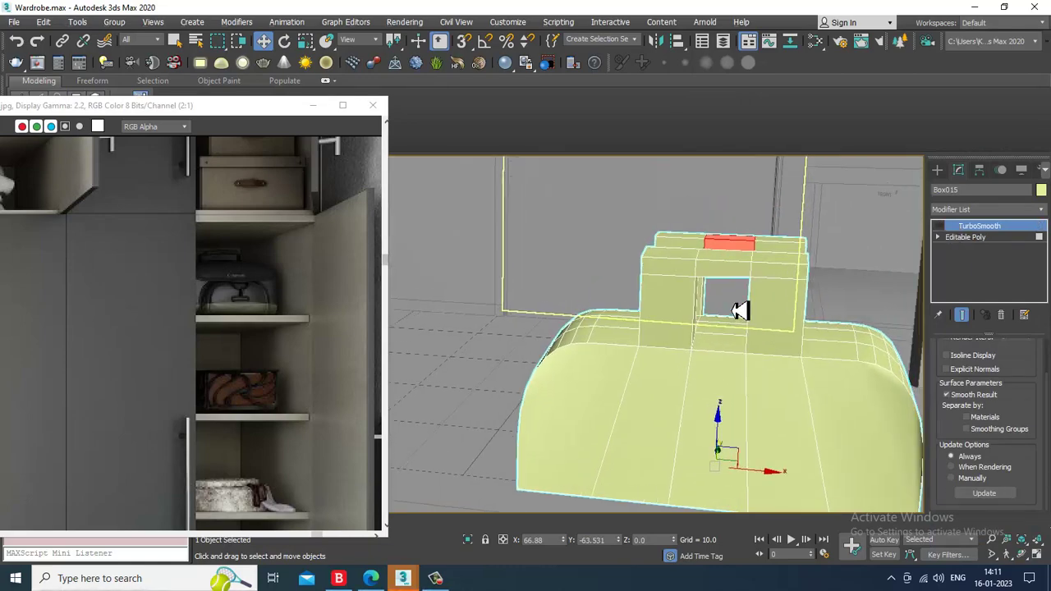
key(alt+w)
click(780, 245)
middle_drag(788, 245, 790, 257)
key(alt+w)
middle_drag(542, 320, 570, 321)
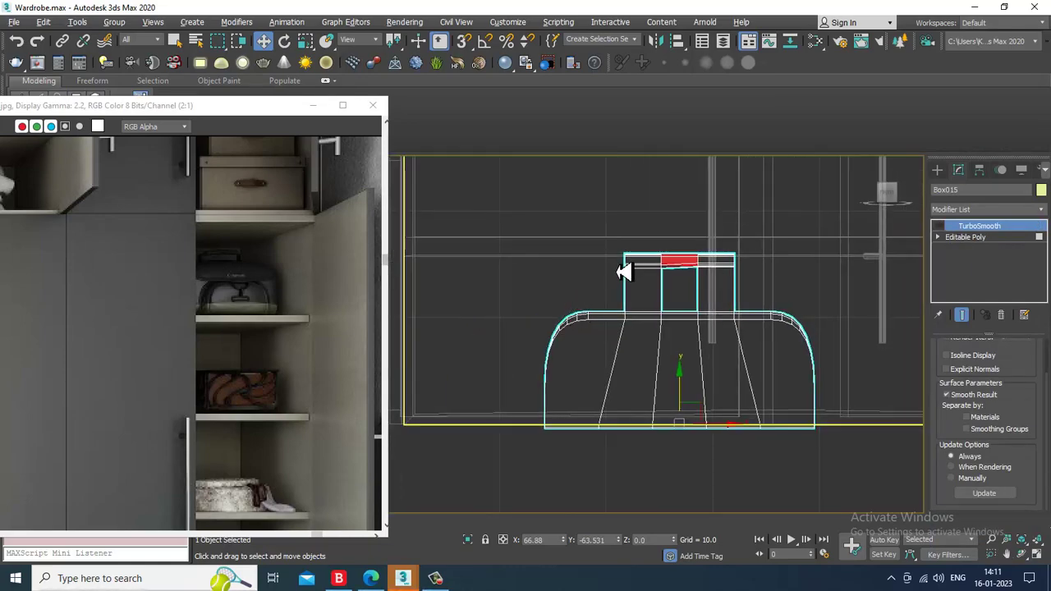
scroll(621, 268, up, 4)
click(938, 238)
click(962, 248)
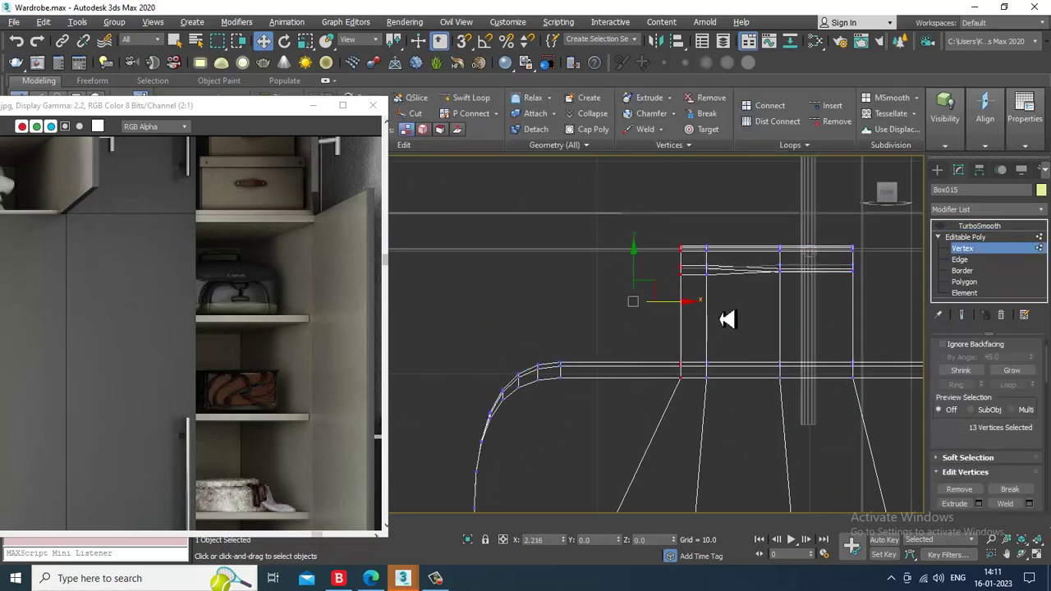
- Move the handles' right outer vertex column about 2.04 units inward in the front view
middle_drag(833, 339, 678, 301)
drag(718, 348, 719, 349)
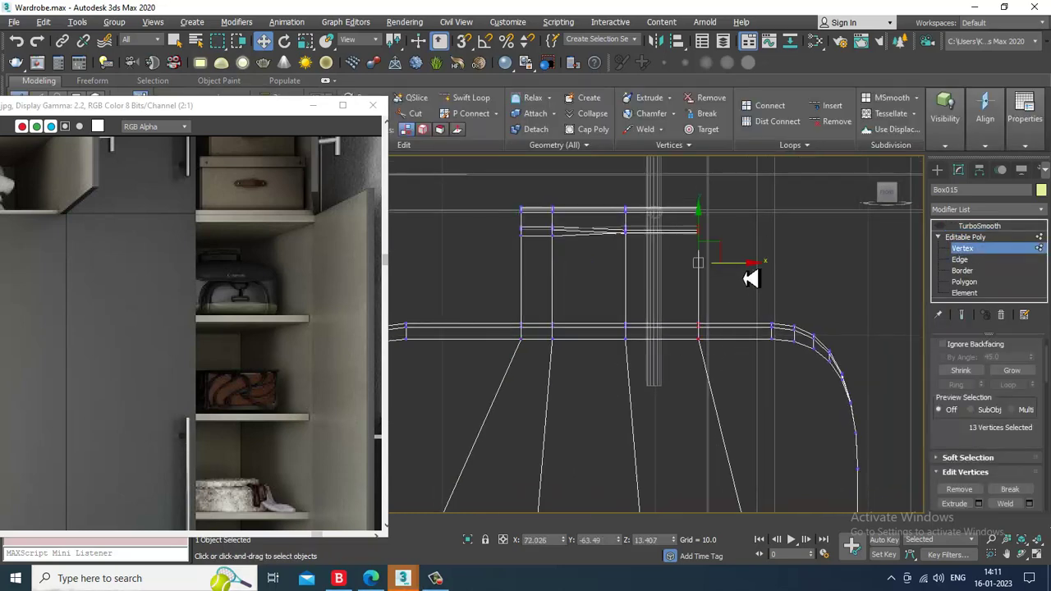
drag(739, 262, 696, 259)
key(alt+w)
alt+middle_drag(819, 361, 804, 363)
key(alt+w)
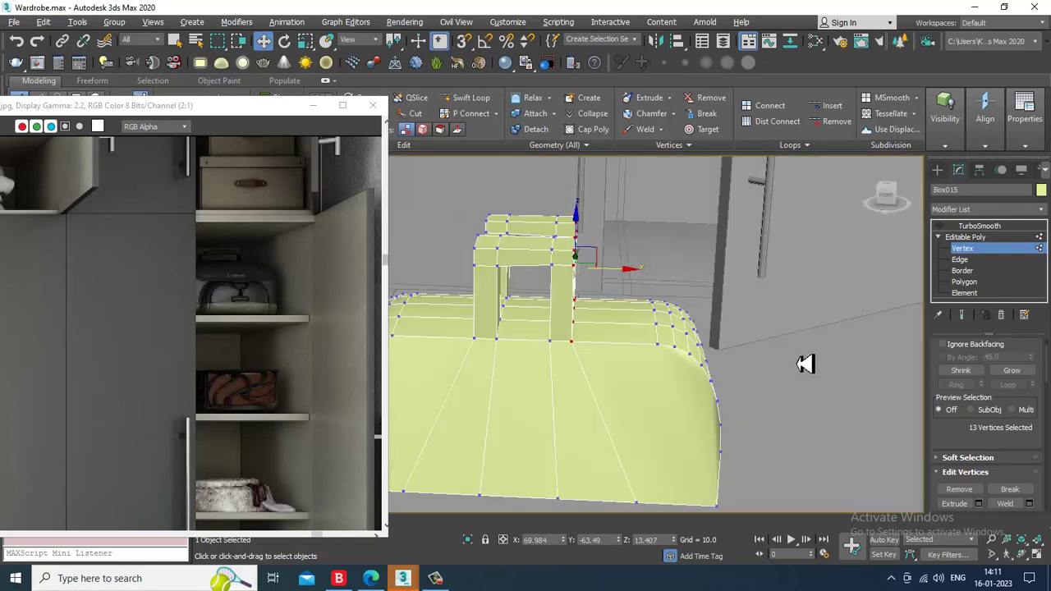
- In the side view, shift the top vertices of both handles so that the posts taper evenly toward the top
alt+middle_drag(632, 329, 715, 289)
key(alt+w)
middle_click(439, 436)
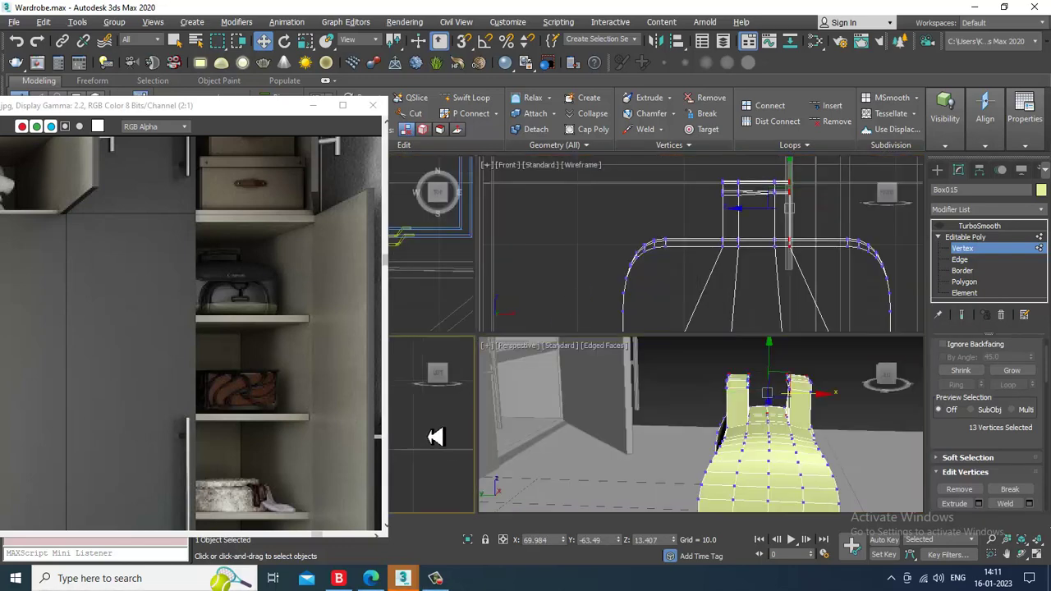
key(alt+w)
middle_drag(595, 339, 603, 294)
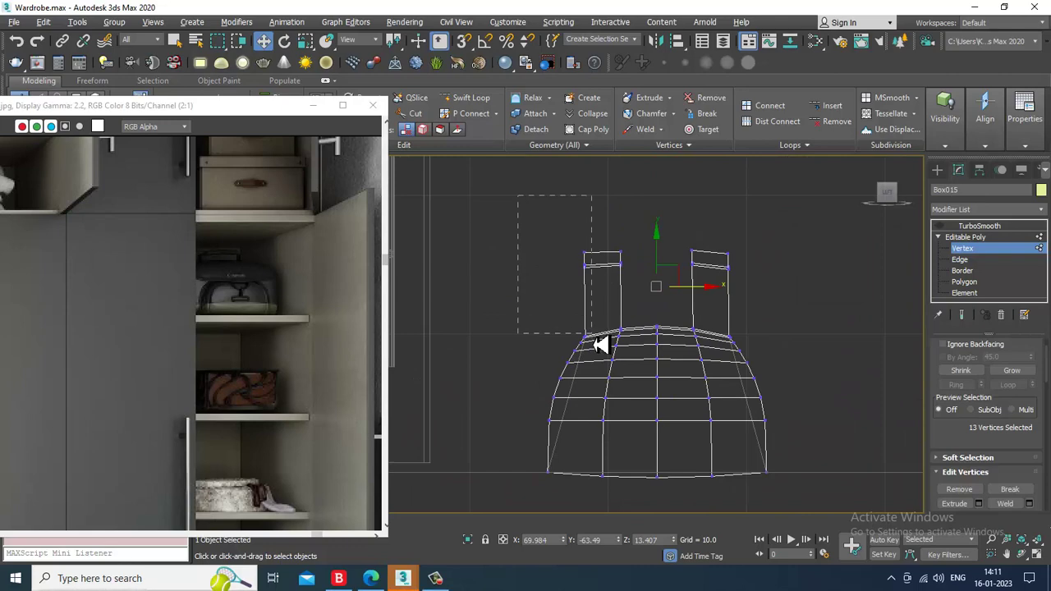
drag(603, 311, 603, 310)
drag(622, 252, 641, 254)
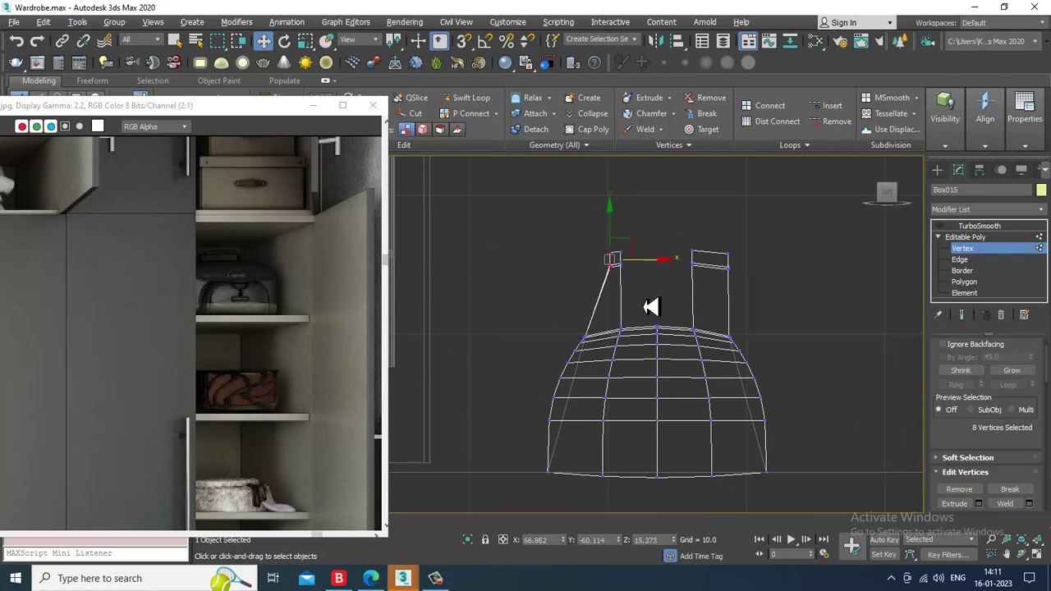
scroll(652, 305, up, 2)
drag(646, 255, 618, 257)
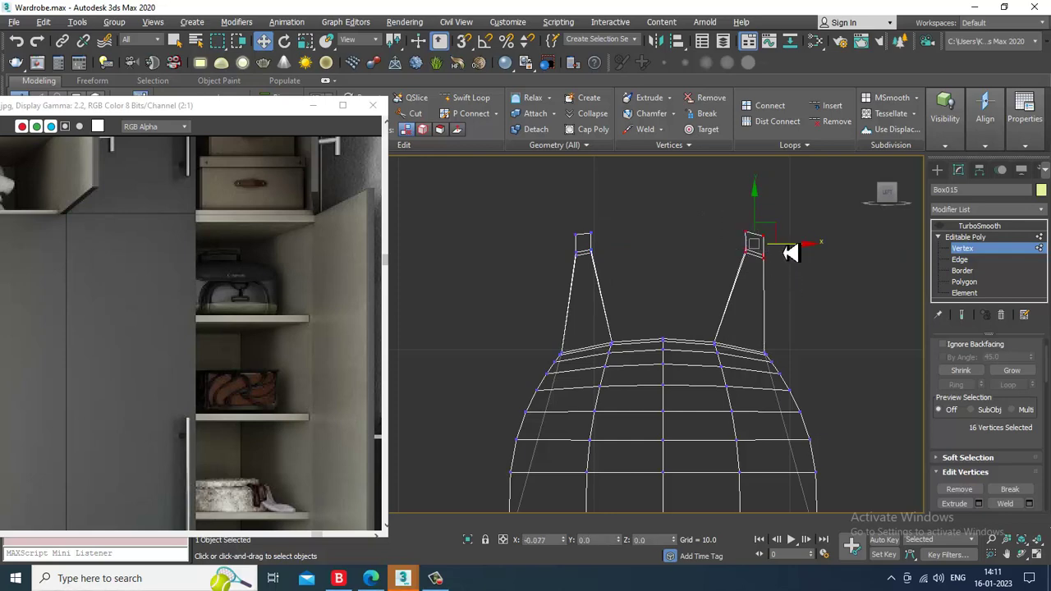
drag(790, 253, 778, 255)
middle_drag(686, 330, 683, 318)
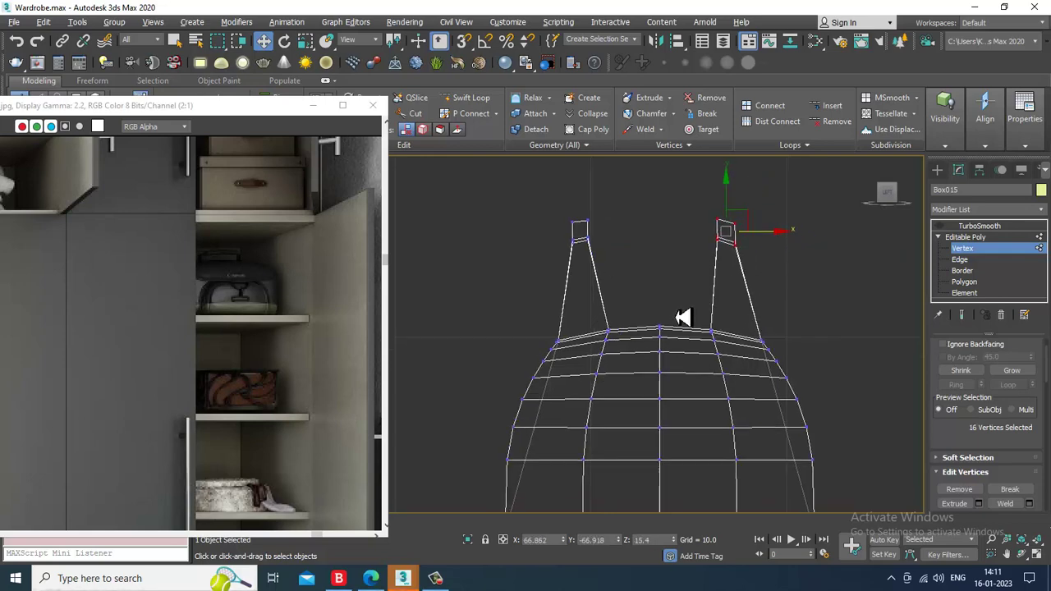
- Add an edge loop near the base of the handle posts on both sides with Swift Loop
click(484, 99)
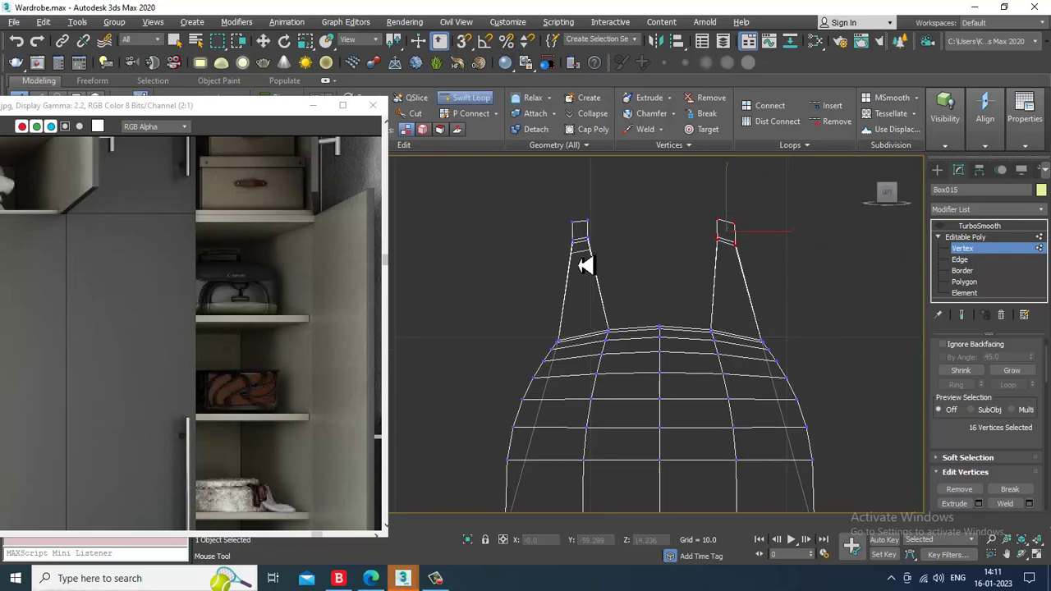
click(729, 325)
key(w)
middle_drag(589, 309, 622, 276)
scroll(622, 279, up, 2)
- Select the edge loop near the base of one handle post and inspect the handle bases
key(1)
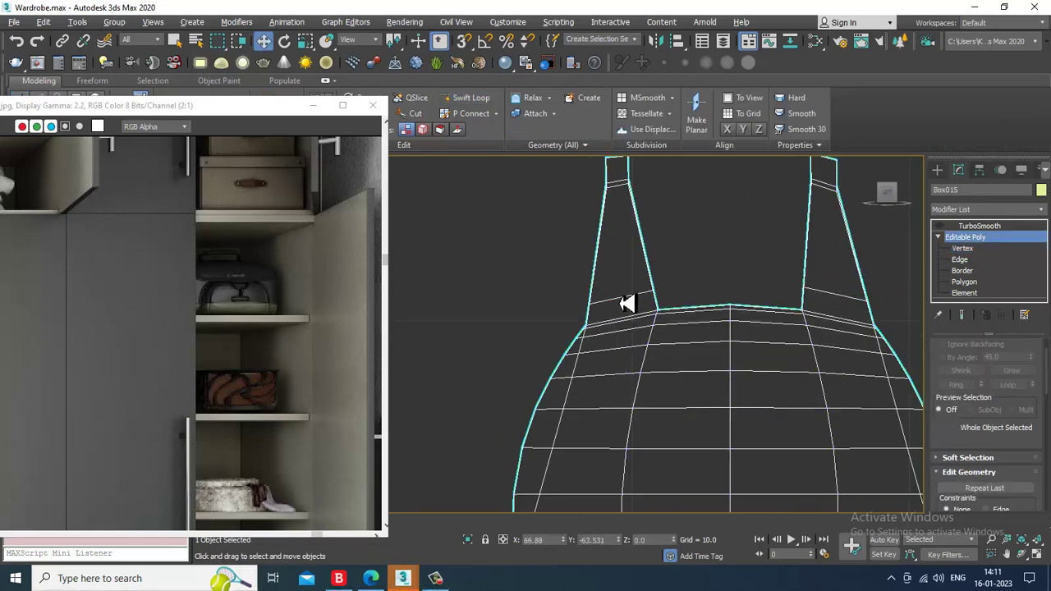
key(2)
key(r)
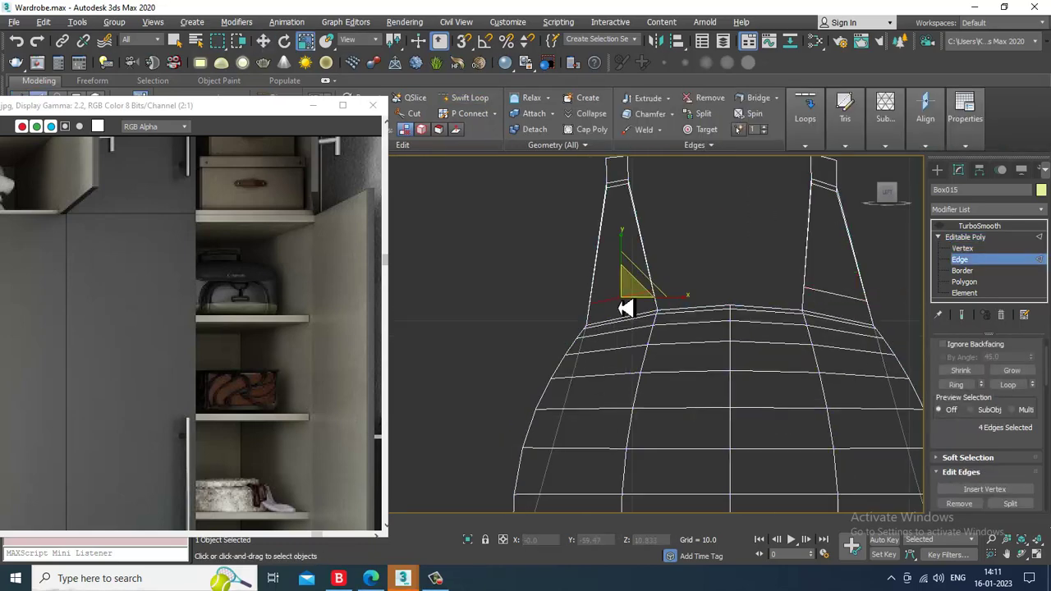
key(alt+w)
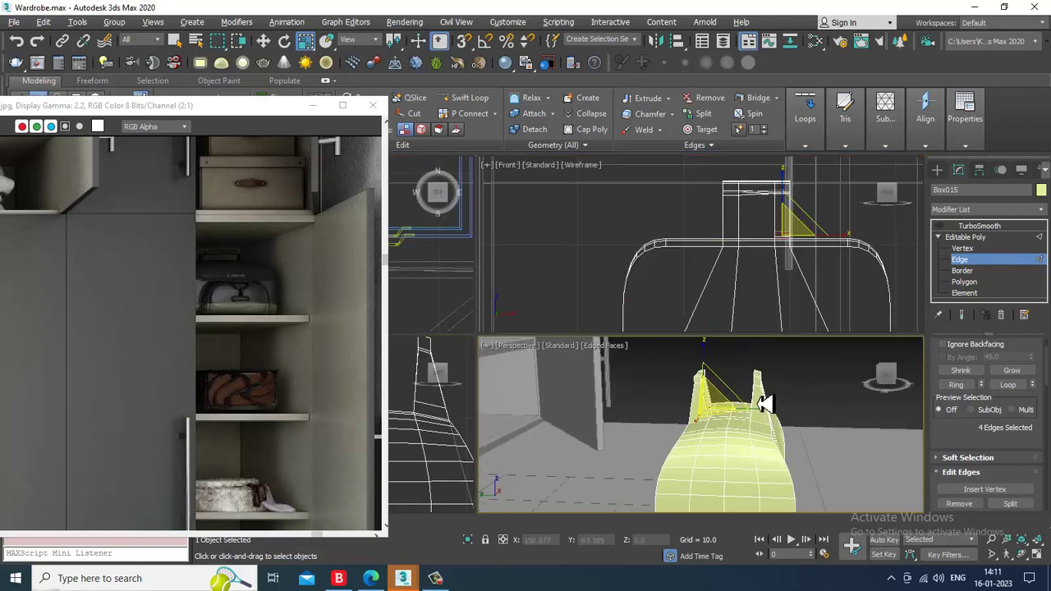
scroll(754, 396, up, 1)
mouse_move(754, 395)
alt+middle_down()
mouse_move(780, 400)
mouse_move(769, 407)
alt+middle_up()
scroll(781, 403, up, 3)
key(w)
key(w)
scroll(767, 401, down, 8)
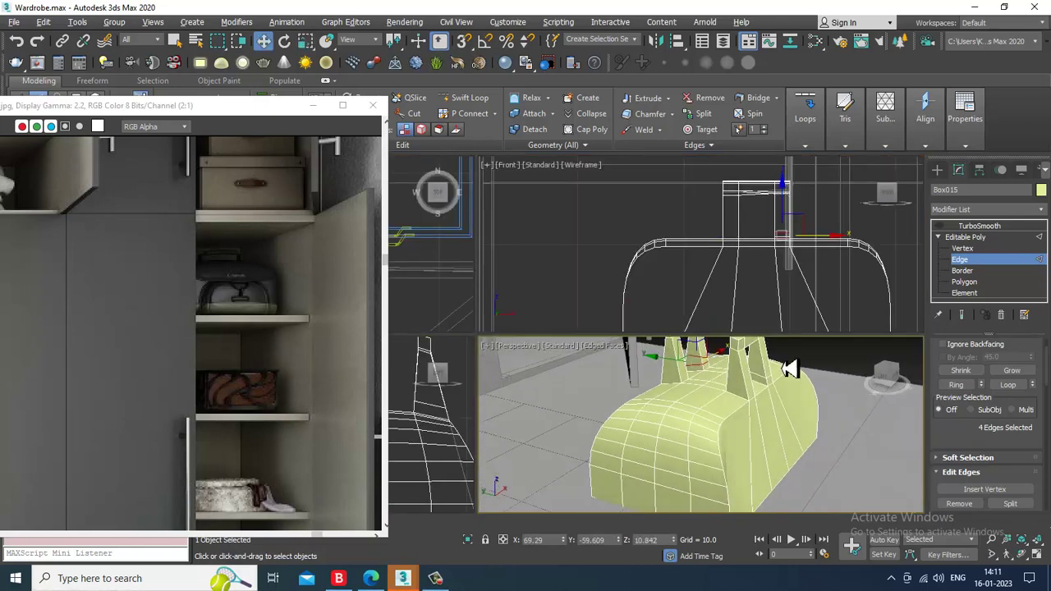
- Leave edge editing, turn the bag's TurboSmooth display back on and return to the TurboSmooth level of the stack
click(989, 237)
key(alt+w)
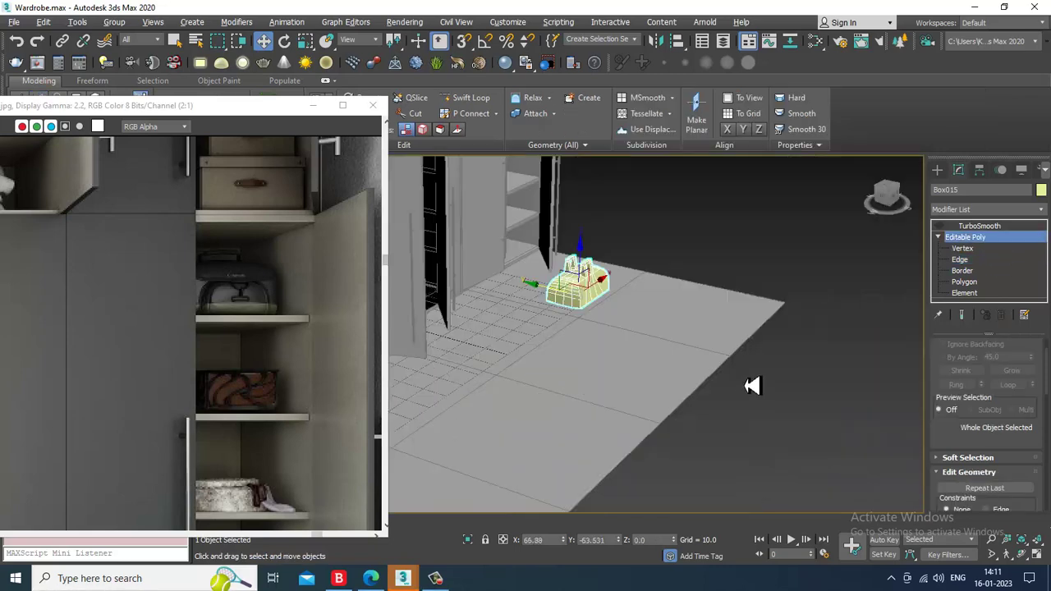
scroll(626, 278, down, 4)
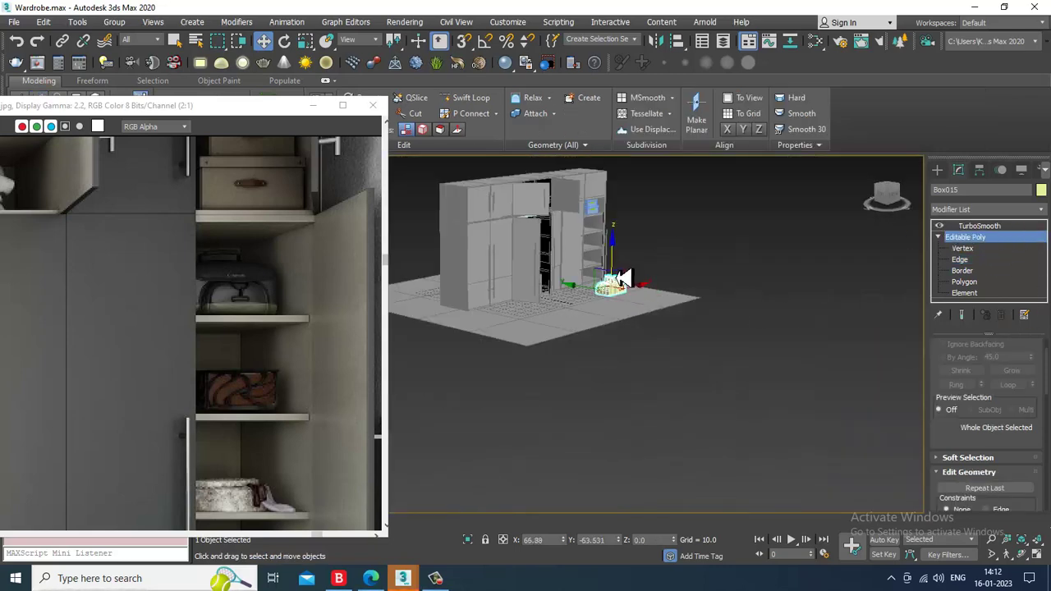
scroll(621, 279, up, 2)
middle_drag(616, 336, 605, 373)
scroll(605, 373, up, 4)
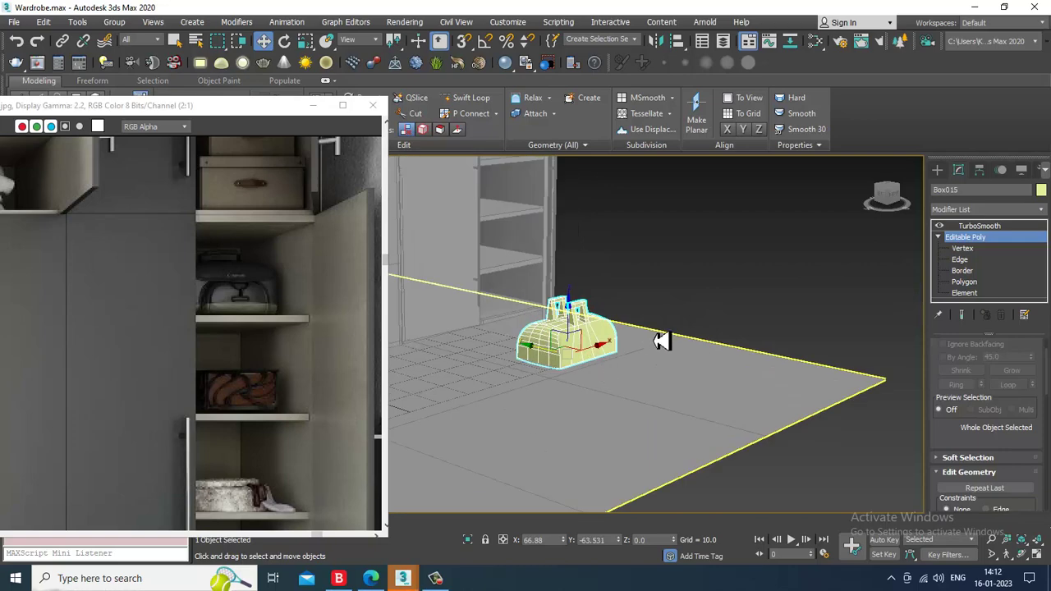
click(987, 257)
click(989, 239)
click(995, 226)
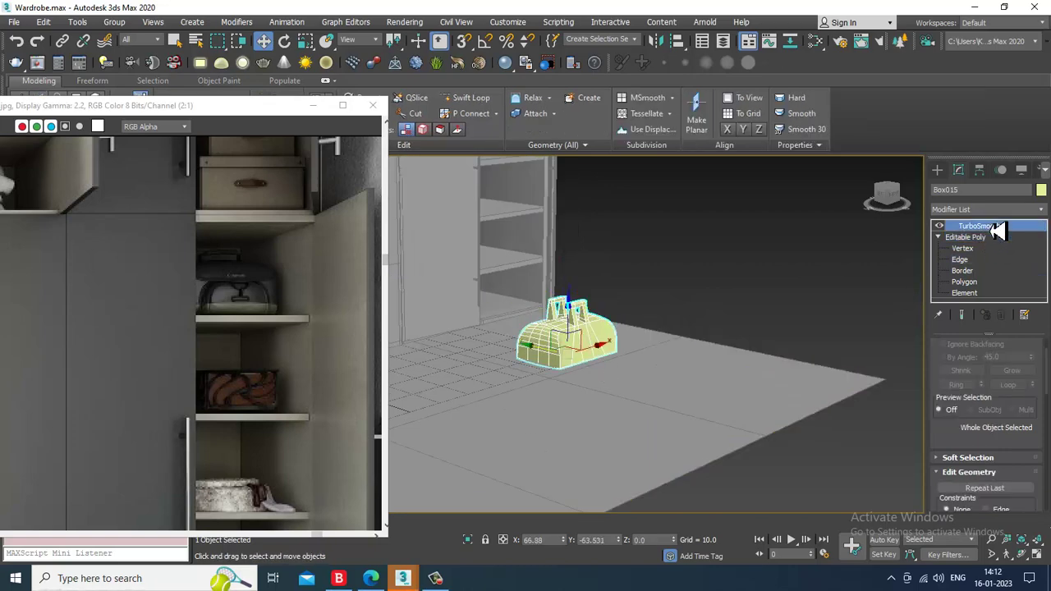
- Move the bag to Z 60.23 and Y -16.2 and align it with the open shelf compartment below the boxes
alt+middle_drag(589, 369, 639, 420)
scroll(606, 369, down, 4)
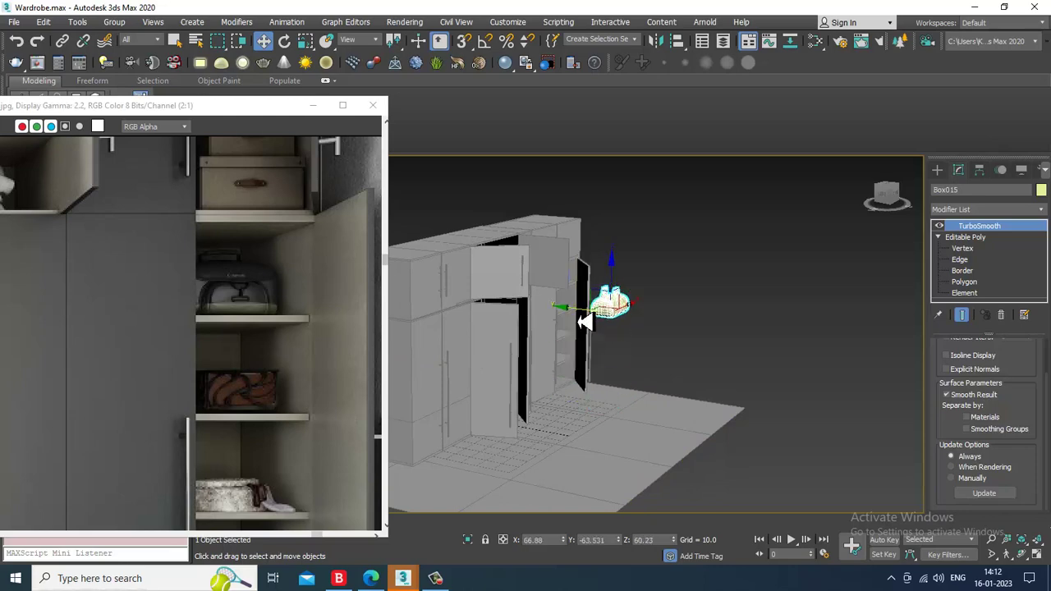
alt+middle_drag(516, 309, 514, 328)
scroll(514, 328, up, 3)
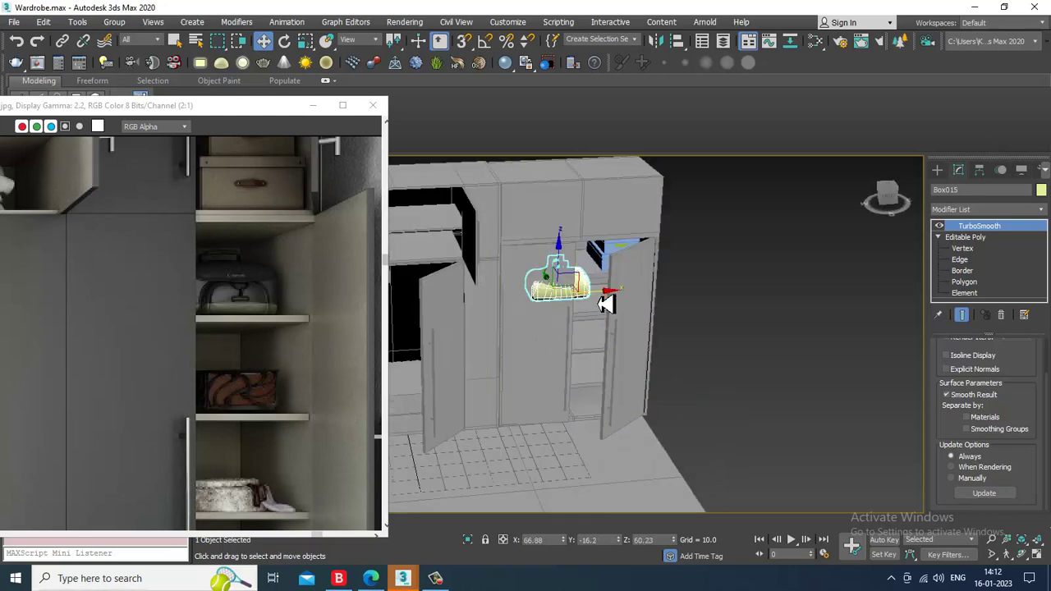
drag(600, 304, 639, 301)
alt+middle_drag(639, 301, 651, 299)
scroll(650, 299, up, 4)
scroll(532, 284, up, 2)
- Scale the bag down to fit the shelf compartment, keeping it near the shelf below the boxes
key(r)
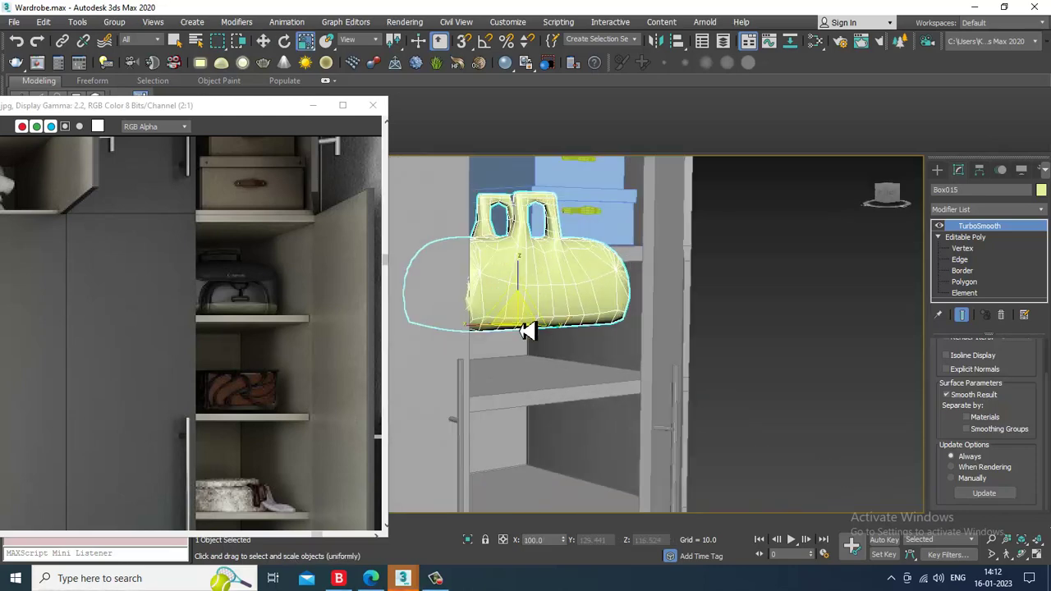
drag(521, 331, 552, 368)
key(w)
drag(526, 293, 549, 343)
key(r)
scroll(553, 353, down, 3)
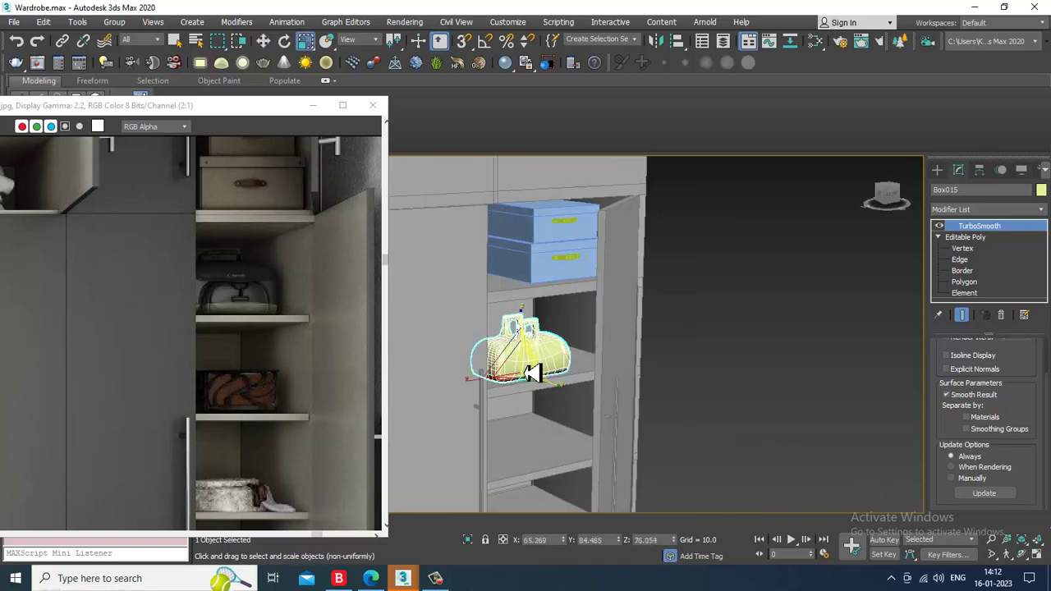
drag(522, 366, 516, 353)
- Place the scaled bag inside the wardrobe on the shelf directly below the two stacked boxes
alt+middle_drag(517, 353, 555, 361)
key(w)
drag(508, 372, 568, 359)
scroll(603, 359, down, 4)
middle_drag(605, 359, 603, 319)
drag(605, 322, 599, 321)
- View the lower shelves in the reference image and select the lower lidded box together with its handle
middle_drag(214, 489, 184, 320)
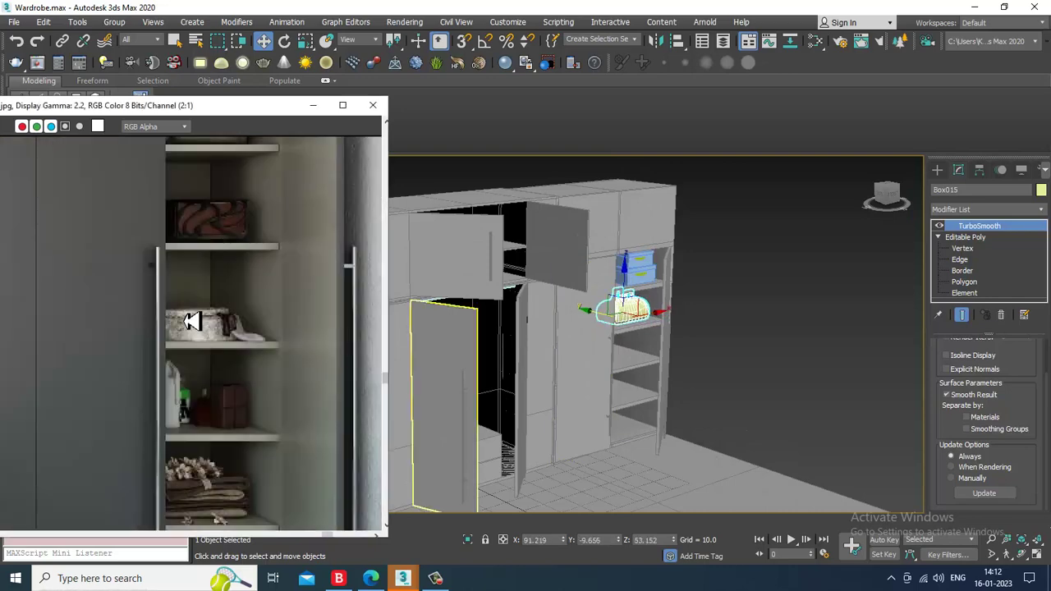
middle_drag(264, 395, 266, 293)
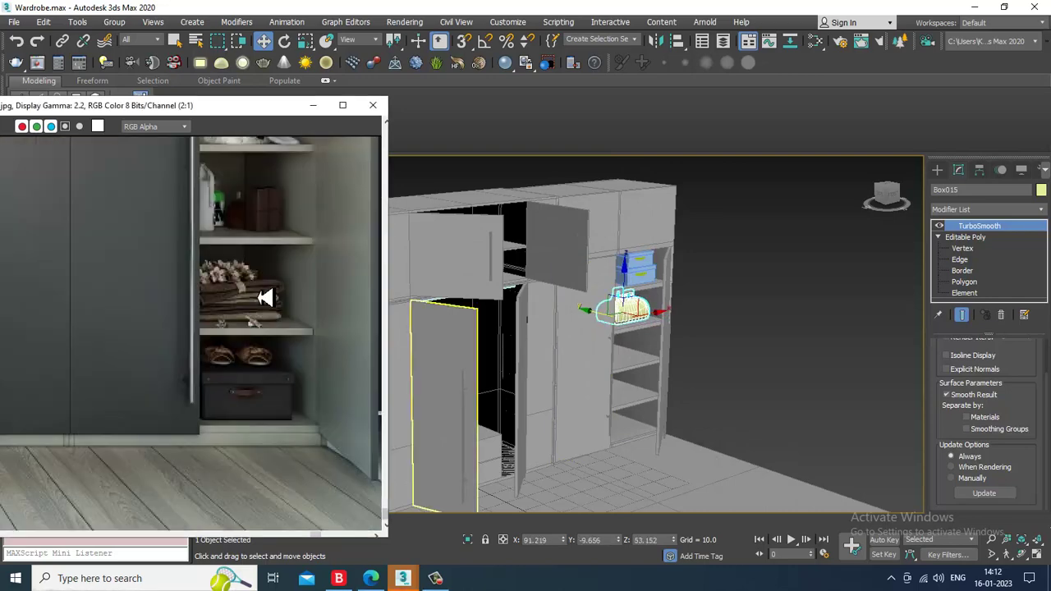
scroll(713, 419, up, 6)
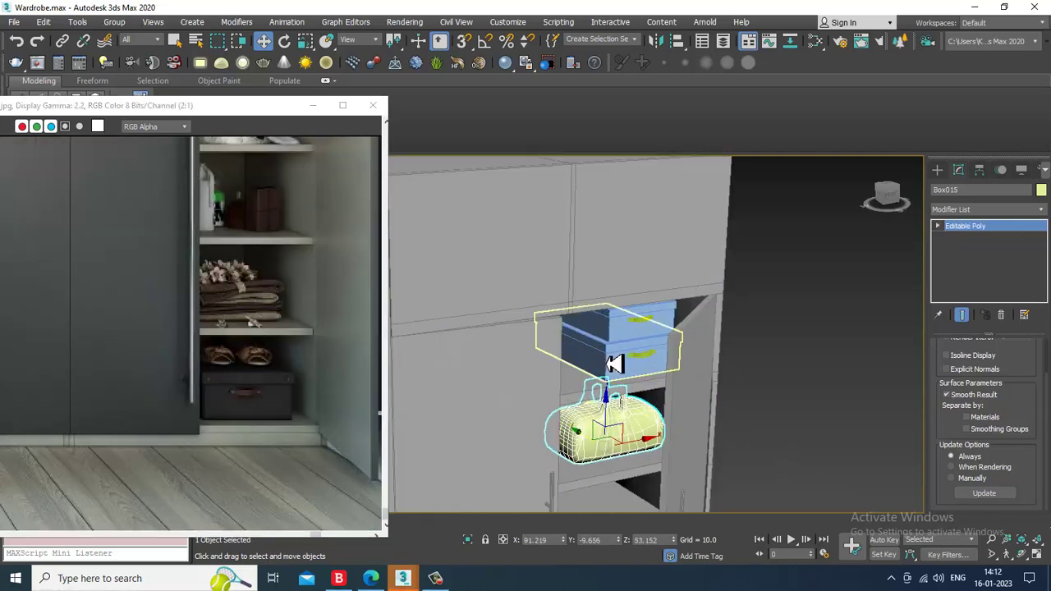
scroll(616, 363, up, 2)
click(618, 364)
ctrl+click(646, 362)
scroll(640, 367, down, 5)
alt+middle_drag(638, 375, 579, 421)
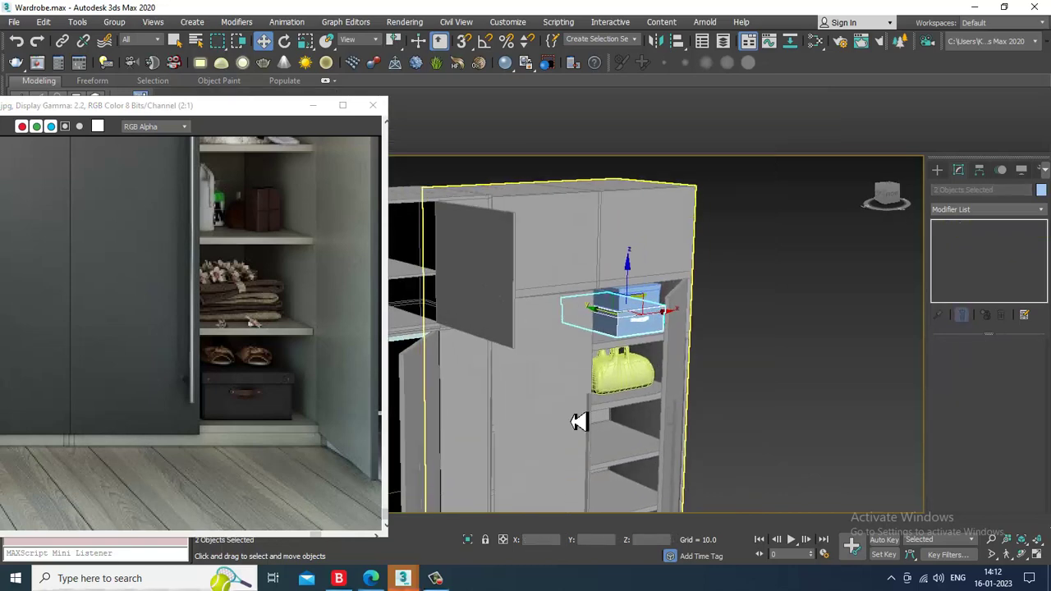
click(449, 584)
scroll(613, 347, down, 5)
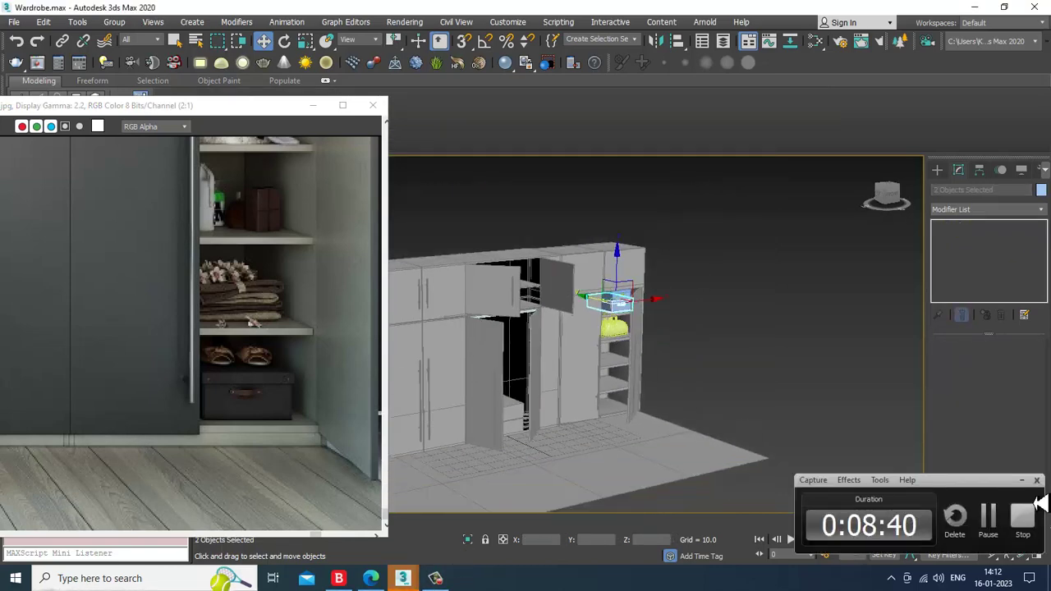
click(1021, 482)
middle_drag(731, 381, 743, 325)
scroll(623, 255, up, 5)
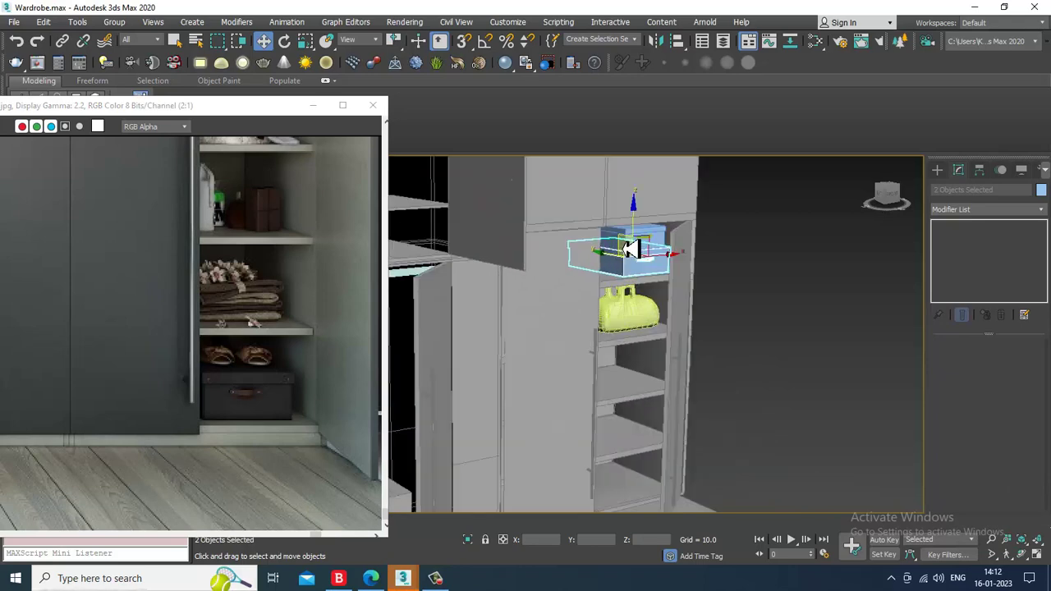
- Copy the lower lidded box with its handle onto the wardrobe's bottom shelf and adjust its position inside the compartment
drag(641, 231, 675, 438)
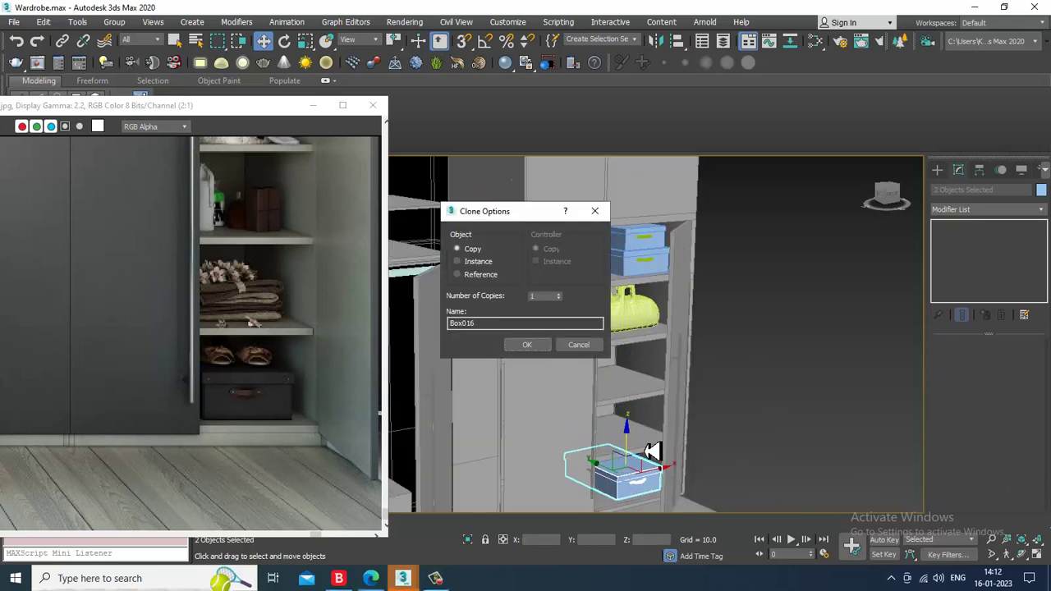
click(527, 347)
mouse_move(613, 399)
alt+middle_down()
mouse_move(680, 371)
mouse_move(585, 430)
alt+middle_up()
scroll(657, 438, up, 3)
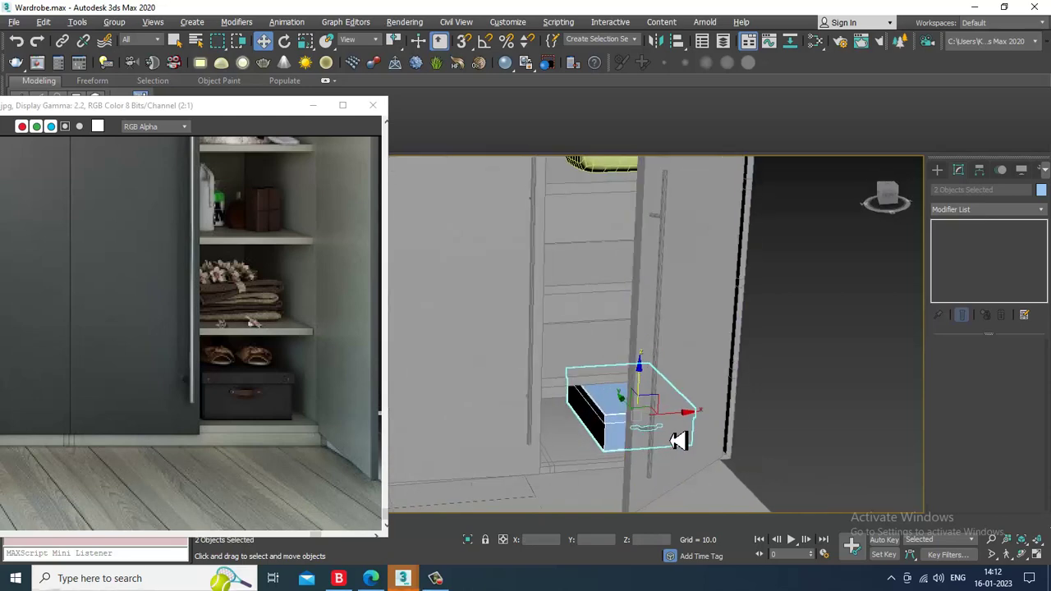
drag(695, 417, 661, 422)
alt+middle_drag(634, 411, 561, 407)
scroll(641, 413, up, 3)
- Create a thin box about 10.2 long, 5.3 wide and 0.3 high on the floor in front of the wardrobe
click(940, 172)
alt+middle_drag(793, 304, 882, 293)
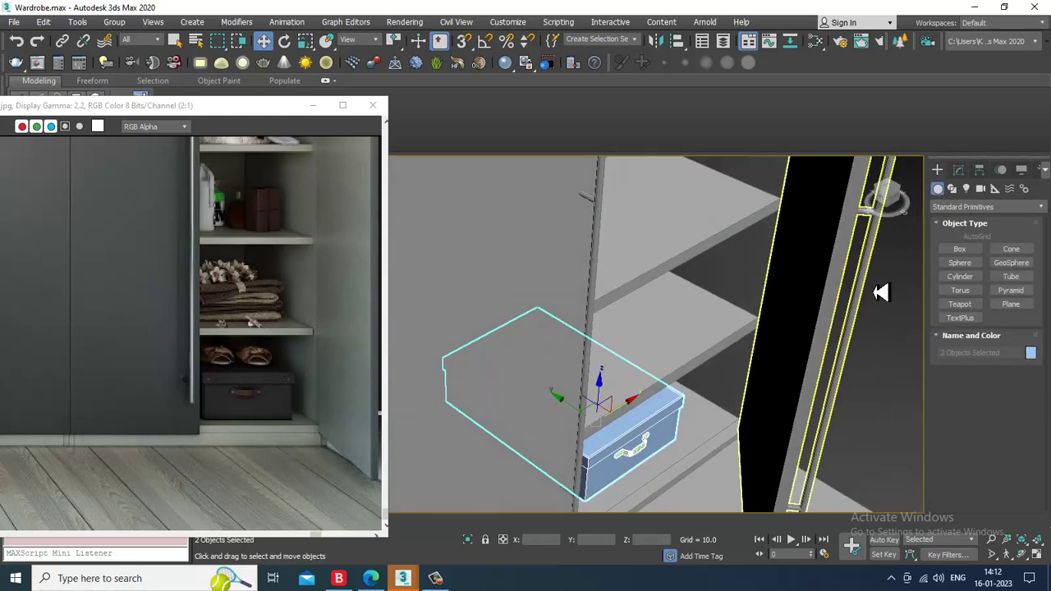
click(959, 210)
click(965, 220)
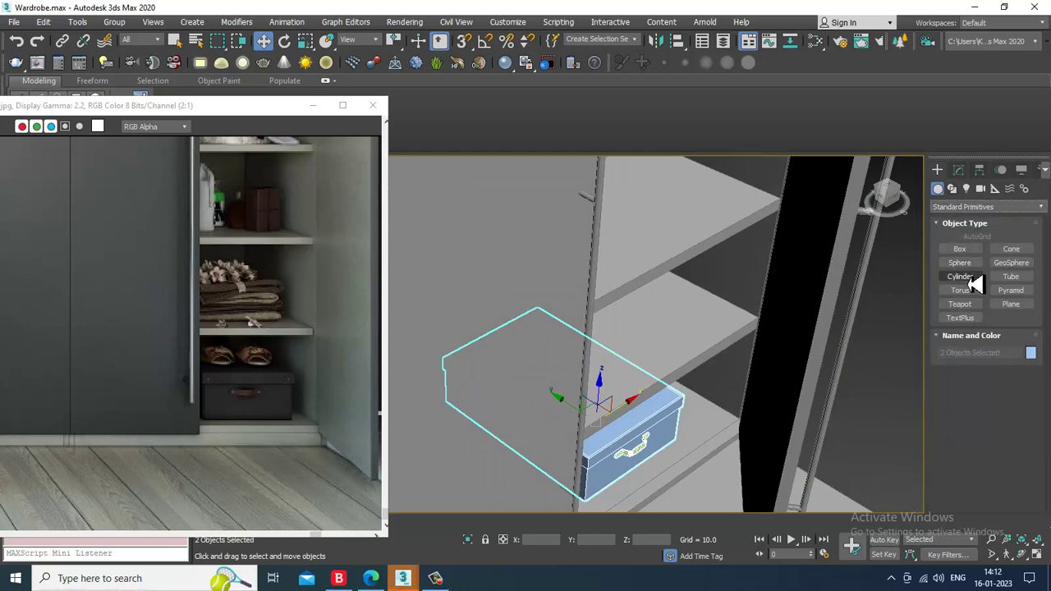
click(971, 252)
scroll(713, 424, down, 3)
middle_drag(712, 424, 654, 307)
scroll(662, 419, up, 2)
middle_drag(662, 419, 654, 338)
drag(662, 338, 688, 422)
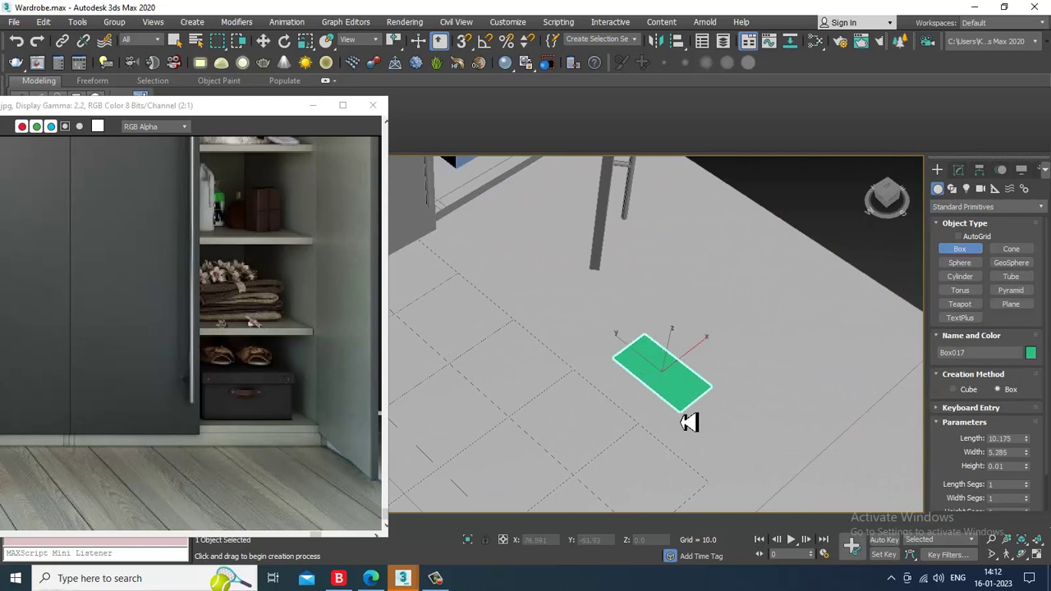
click(688, 416)
key(w)
scroll(724, 353, up, 4)
alt+middle_drag(689, 414, 727, 328)
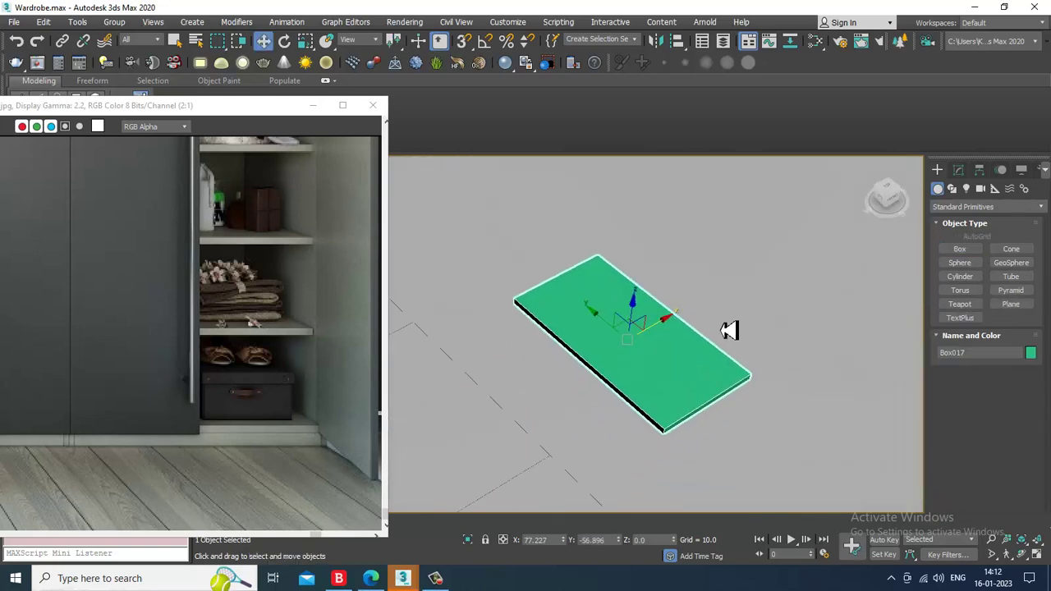
right_click(657, 339)
mouse_move(743, 477)
click(843, 486)
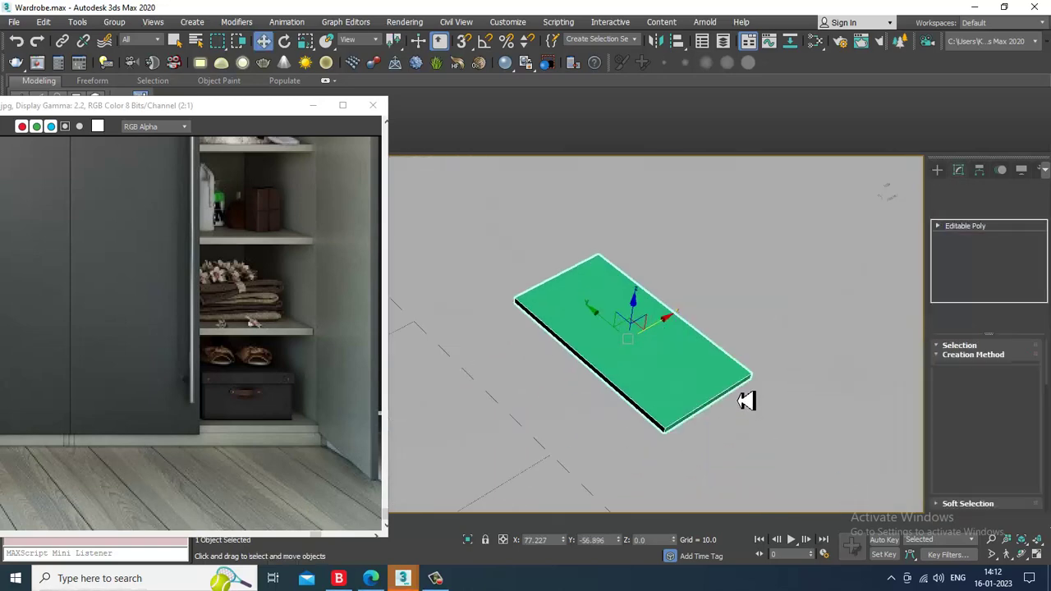
alt+middle_drag(711, 375, 740, 379)
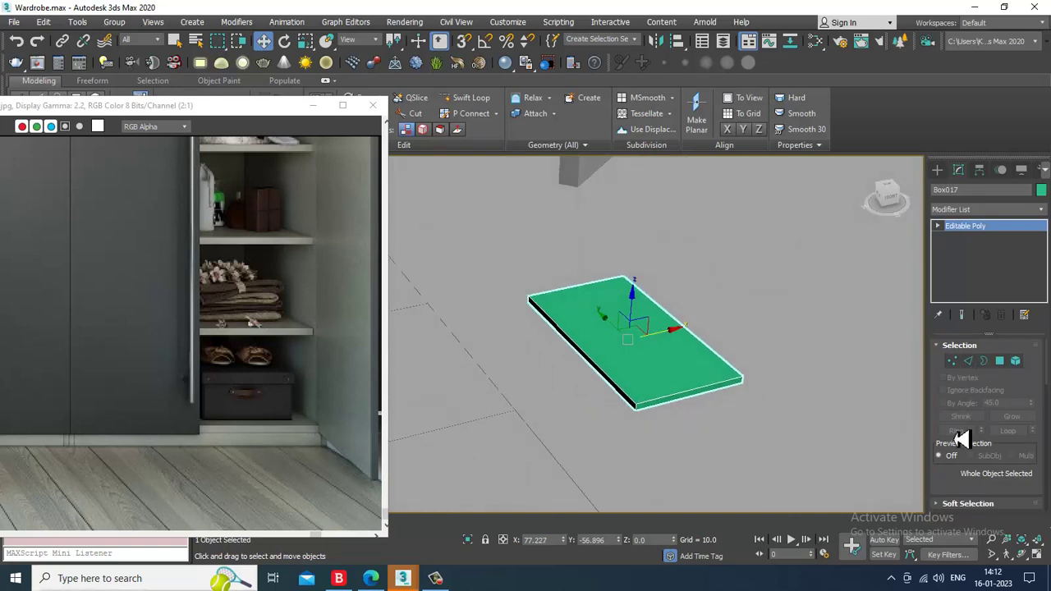
drag(992, 490, 1000, 313)
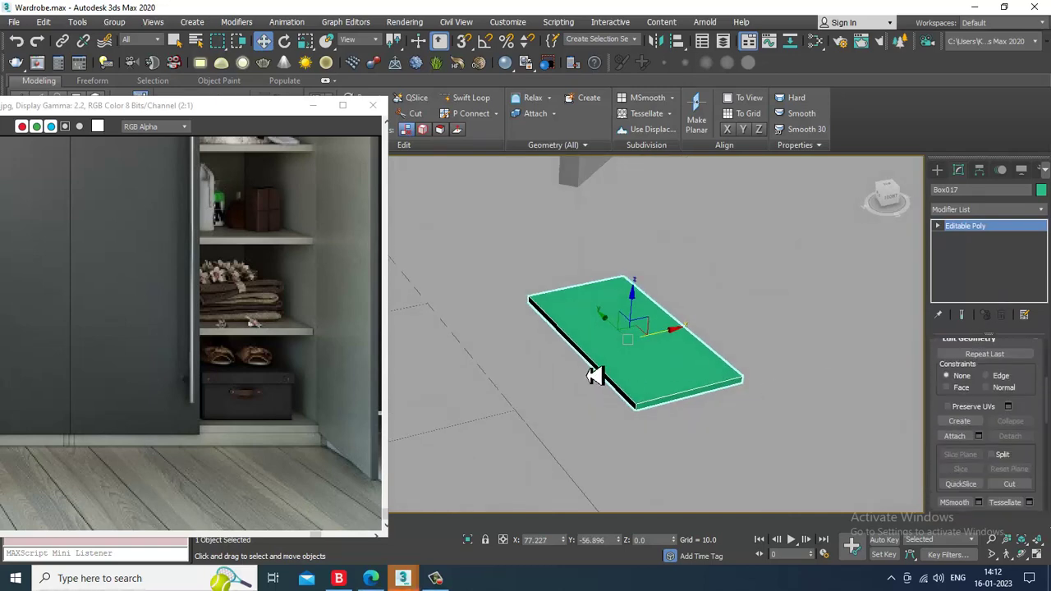
key(2)
alt+middle_drag(656, 362, 716, 366)
drag(609, 269, 671, 459)
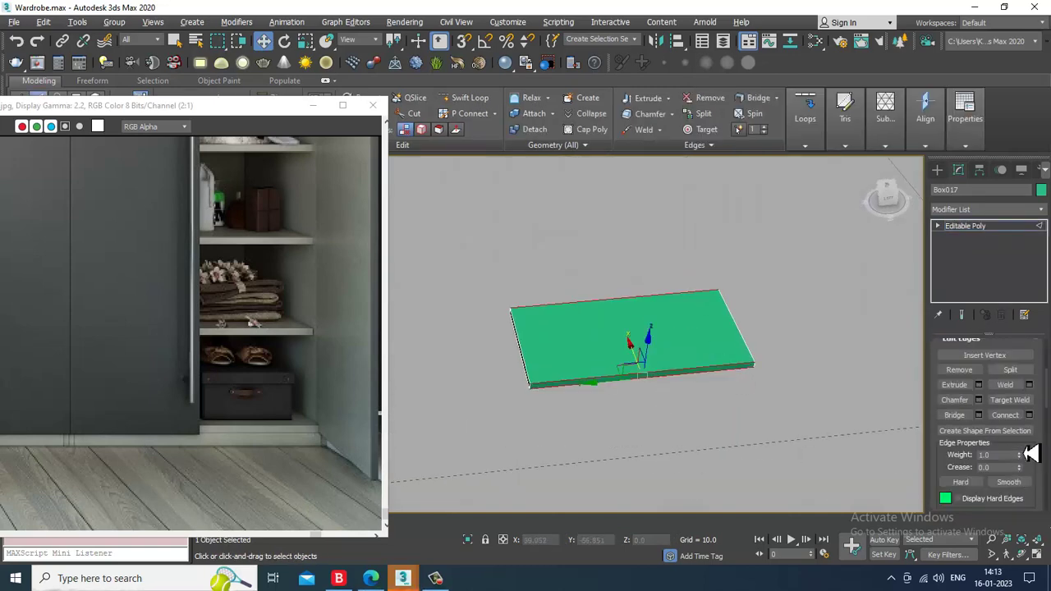
key(ctrl+z)
key(ctrl+z)
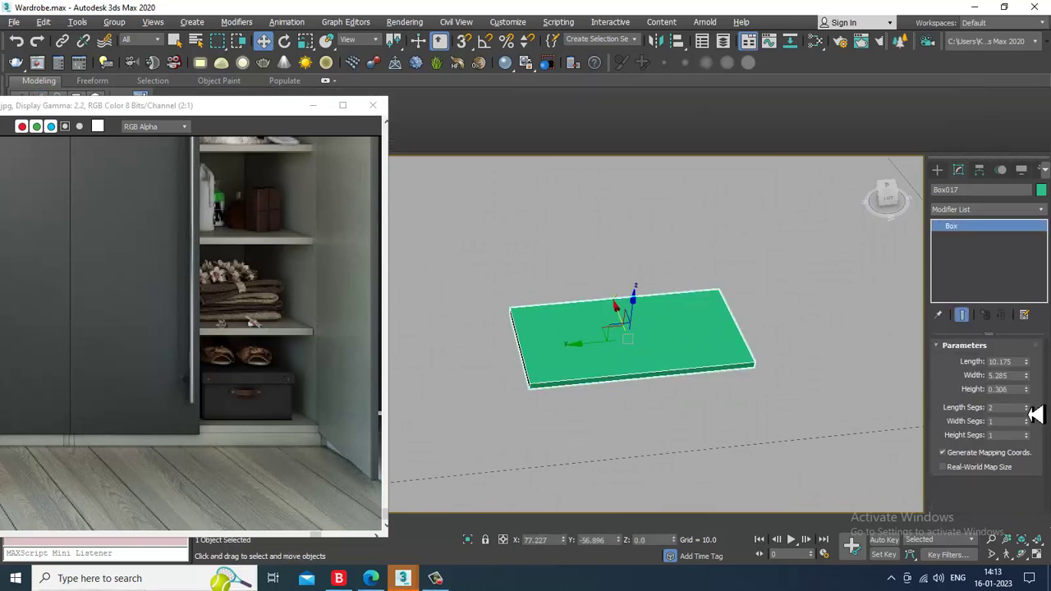
- Set the thin box to 4 length segments and 3 width segments, and convert it to an Editable Poly
drag(1028, 413, 1032, 413)
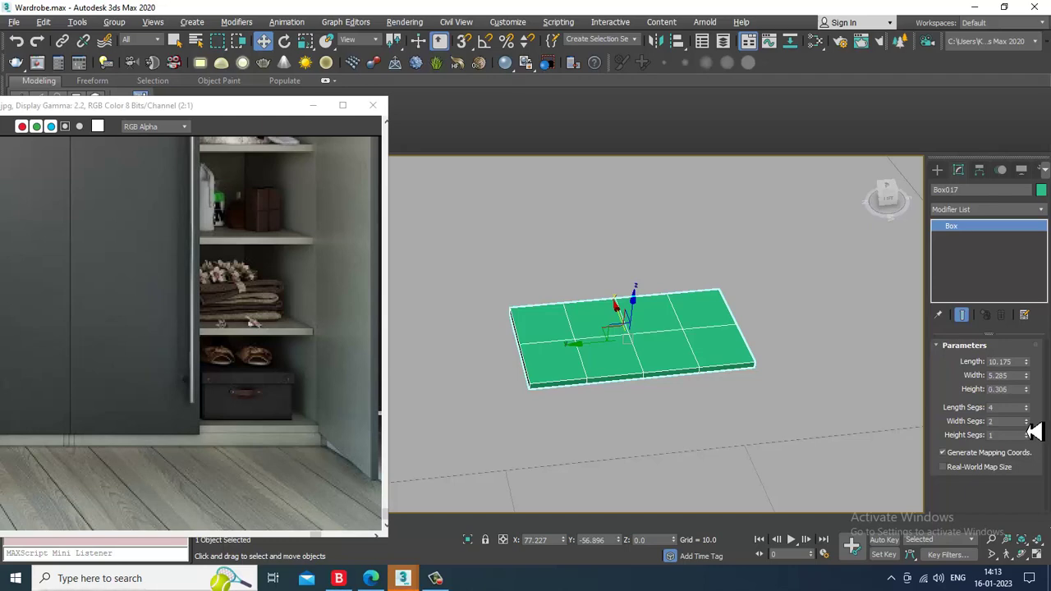
alt+middle_drag(820, 380, 780, 377)
right_click(680, 346)
mouse_move(769, 480)
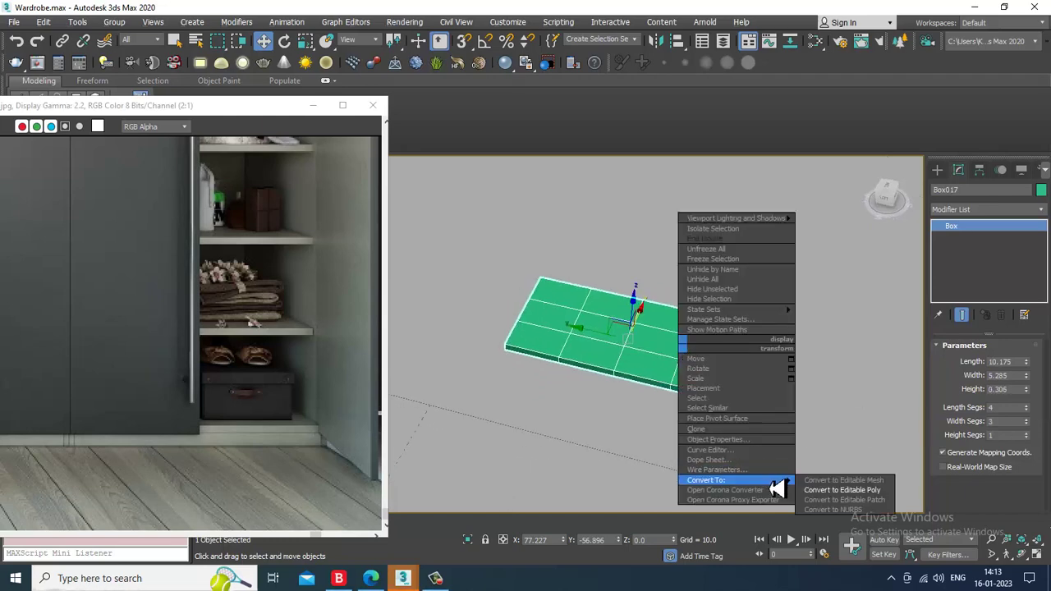
click(884, 492)
- Apply an FFD(box) modifier to the slab and edit its control points in a maximized top view
click(1001, 210)
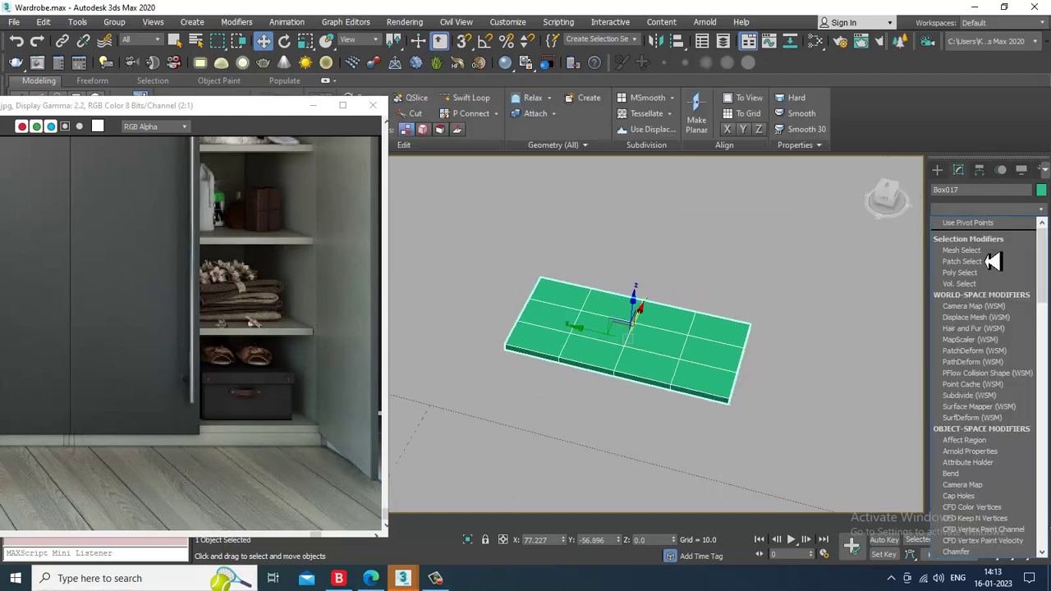
scroll(988, 309, down, 10)
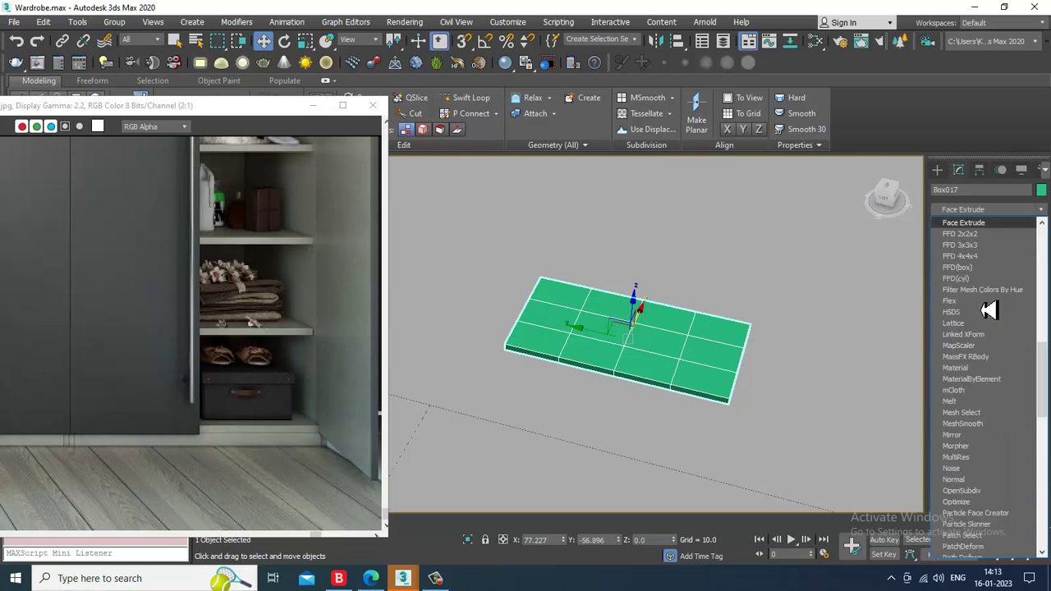
click(974, 271)
key(alt+w)
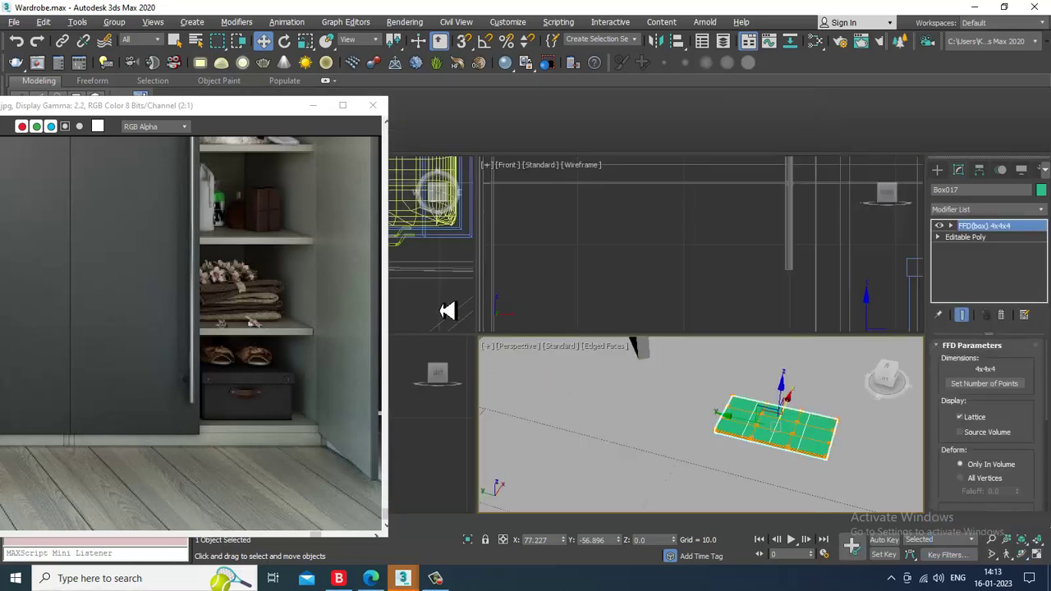
middle_click(452, 294)
key(alt+w)
key(z)
middle_drag(495, 323, 582, 304)
scroll(584, 305, up, 3)
key(1)
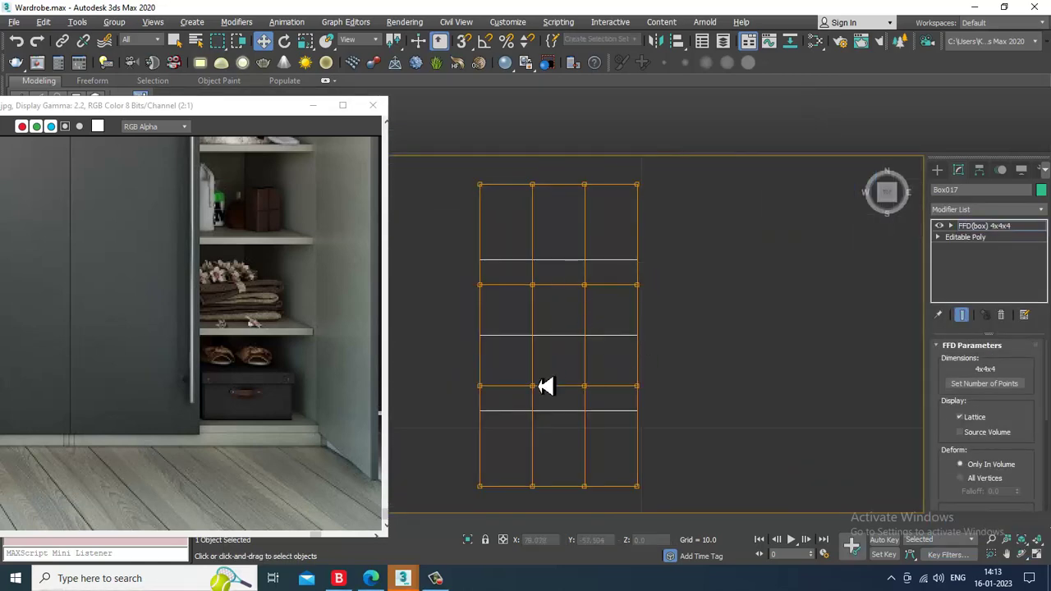
- Scale the control point rows at both short ends of the slab inward along X to taper the toe and heel
drag(464, 453, 642, 497)
middle_drag(643, 497, 685, 439)
key(r)
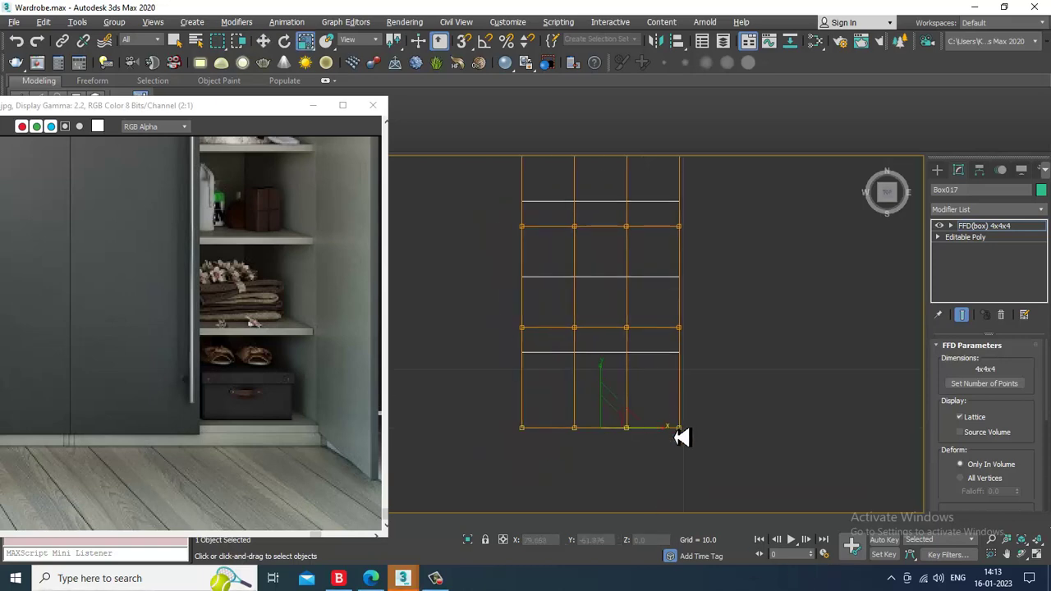
drag(675, 437, 646, 443)
middle_drag(527, 256, 533, 328)
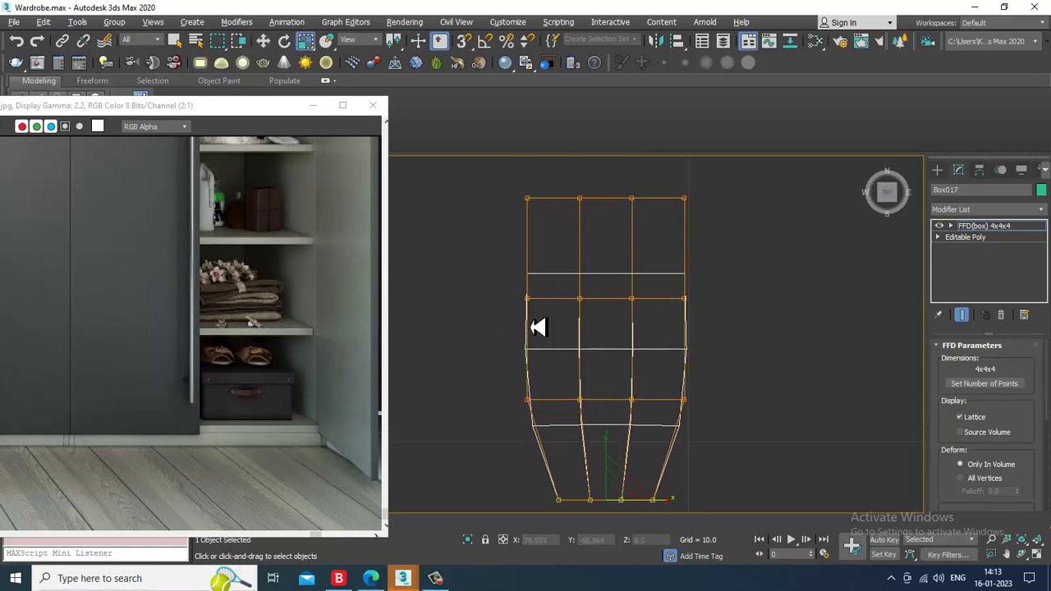
drag(517, 198, 876, 272)
middle_drag(786, 256, 777, 328)
drag(673, 282, 629, 280)
middle_drag(729, 511, 754, 420)
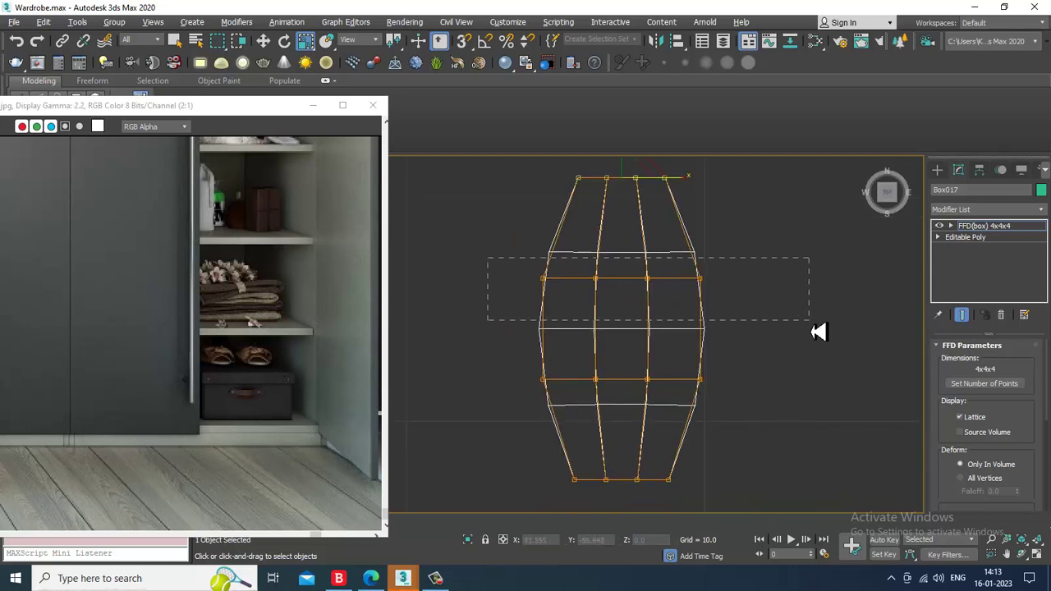
- Narrow the inner control point row near the heel and slightly widen the row near the toe to form a shoe-sole outline
drag(819, 331, 817, 329)
drag(683, 286, 662, 290)
scroll(662, 291, down, 2)
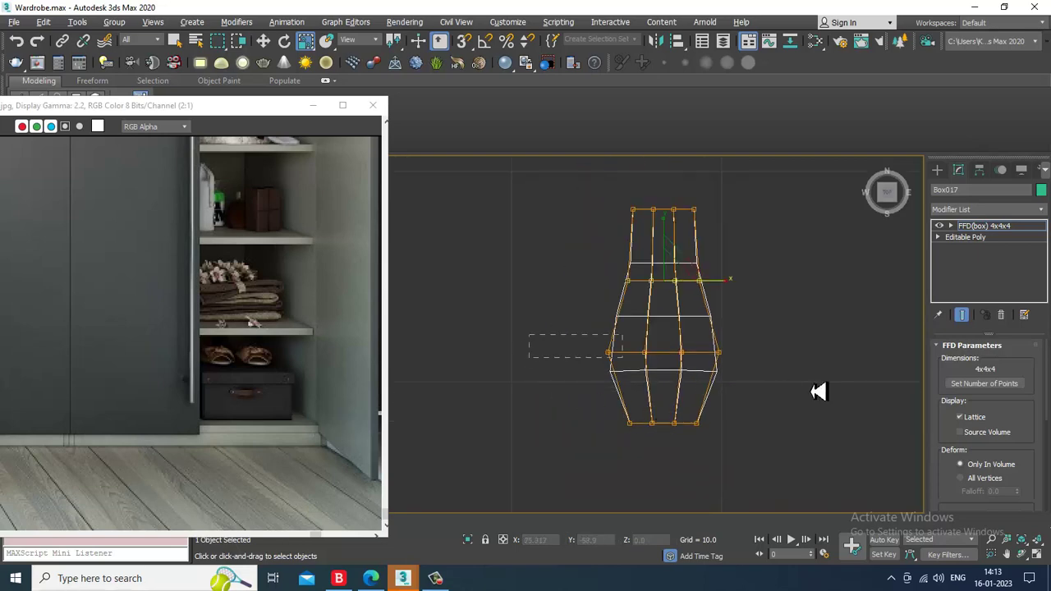
mouse_move(716, 362)
mouse_down()
mouse_move(707, 362)
mouse_move(717, 362)
mouse_up()
key(alt+w)
scroll(785, 437, up, 2)
key(z)
alt+middle_drag(793, 437, 798, 398)
key(alt+w)
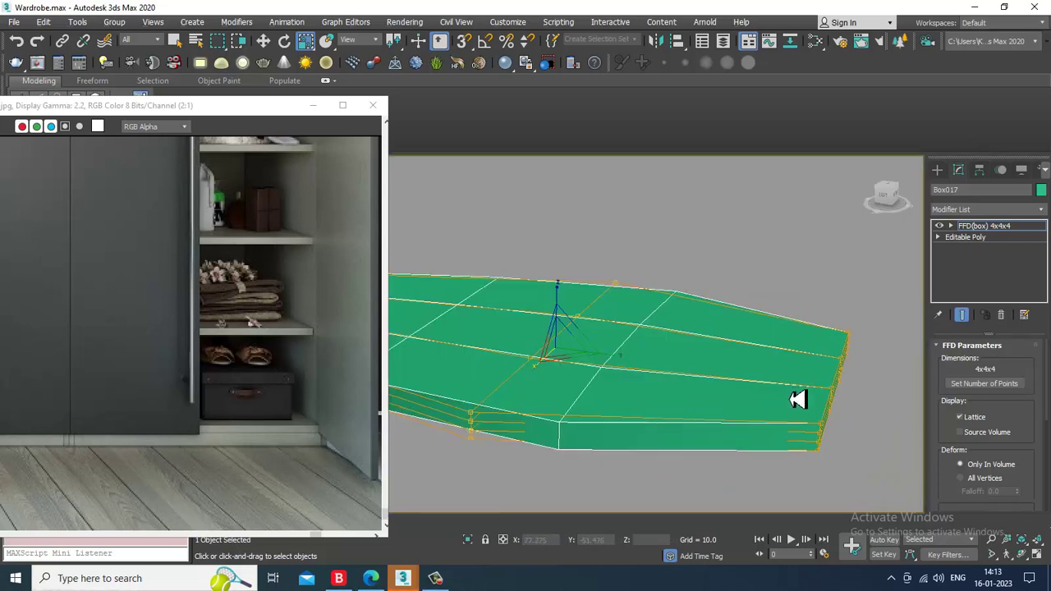
scroll(793, 390, down, 5)
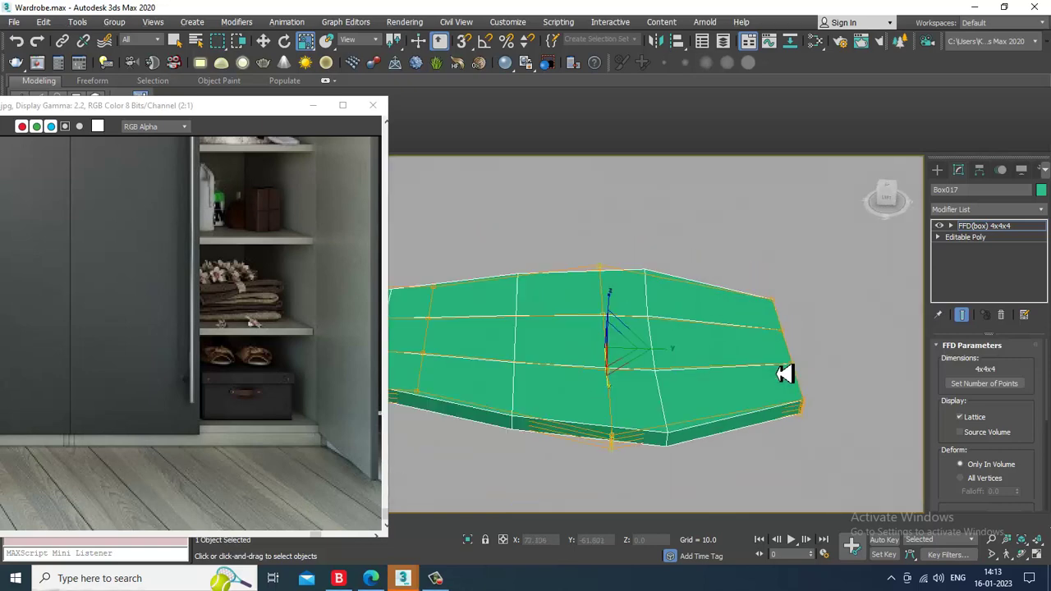
- Move the two middle control points at the toe end outward along Y to round the sole's tip
key(alt+w)
right_click(462, 270)
key(alt+w)
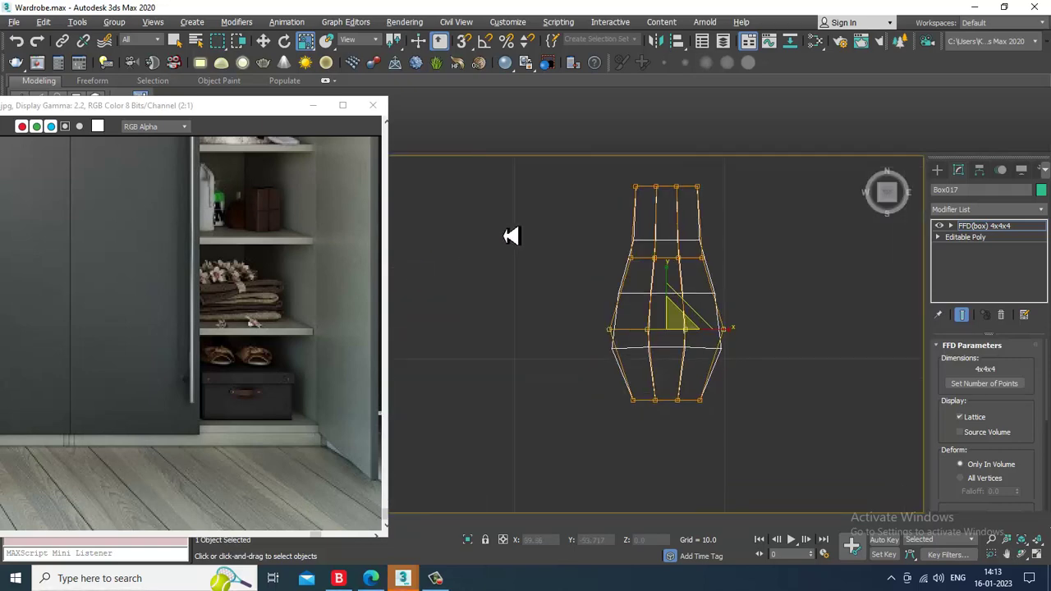
middle_drag(652, 383, 636, 359)
drag(648, 389, 670, 396)
scroll(663, 389, up, 4)
key(w)
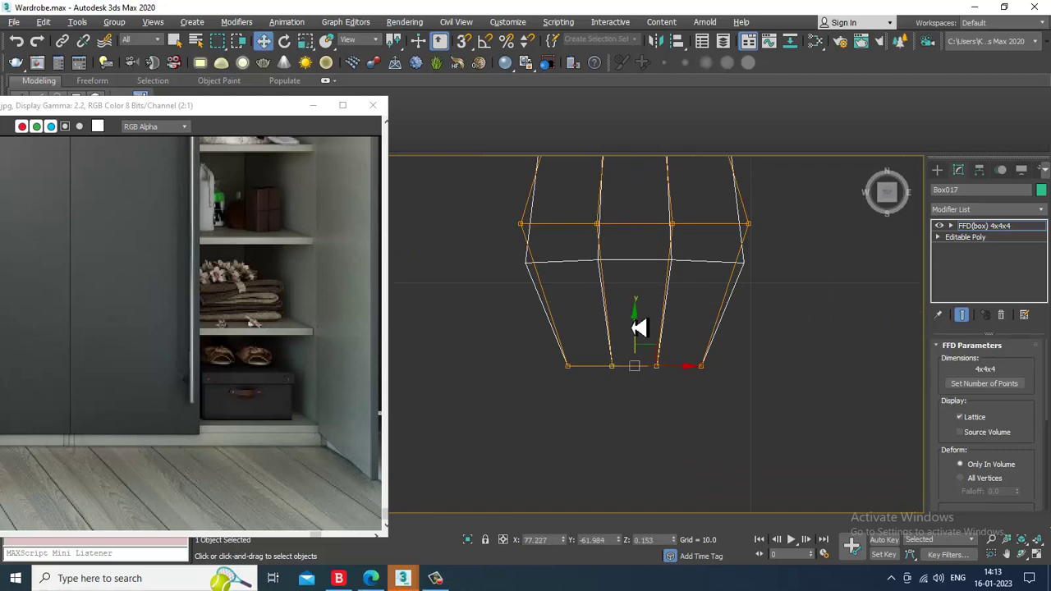
drag(633, 328, 640, 348)
- Move the two middle control points at the heel end outward along Y to round the heel
scroll(647, 358, down, 4)
middle_drag(683, 245, 646, 423)
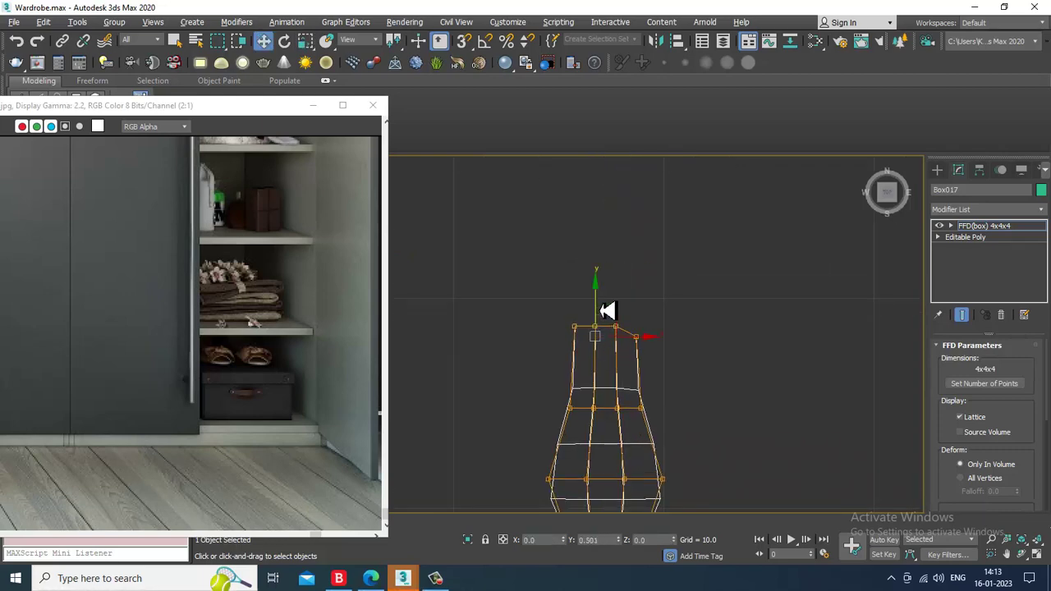
scroll(649, 386, up, 3)
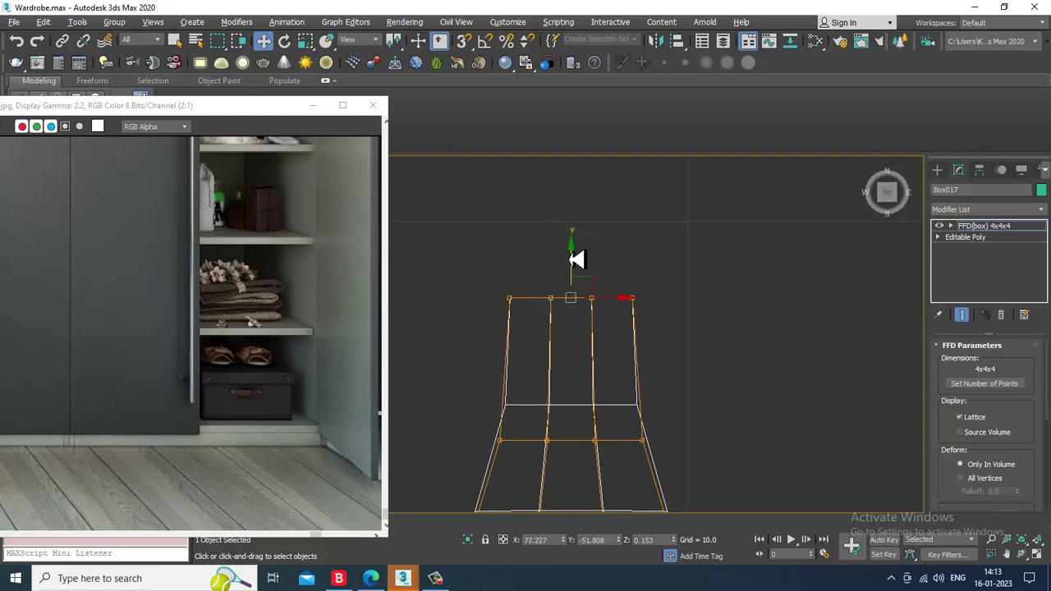
scroll(614, 284, down, 2)
middle_drag(678, 323, 680, 312)
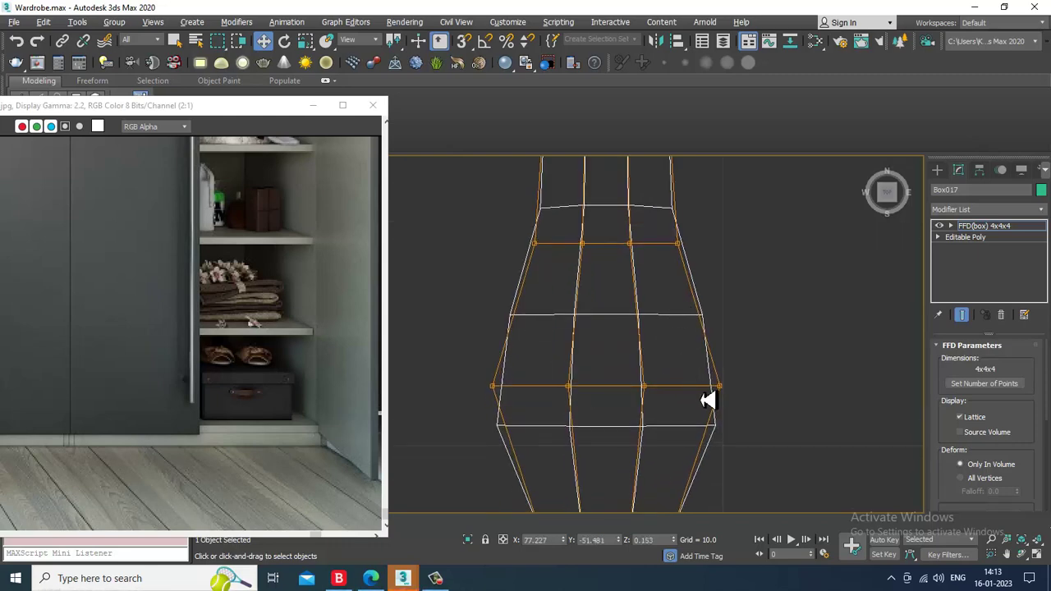
- Inspect the sole in the perspective view and convert the deformed slab to an Editable Poly
key(alt+w)
click(809, 410)
key(alt+w)
alt+middle_drag(810, 410, 814, 350)
scroll(762, 423, up, 3)
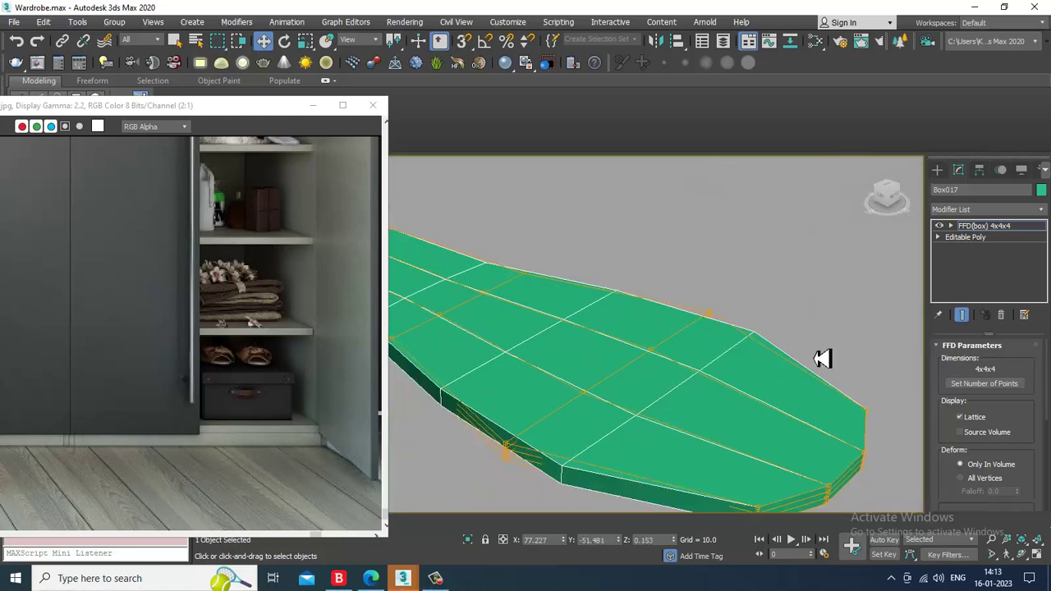
scroll(754, 363, down, 3)
right_click(672, 356)
mouse_move(759, 492)
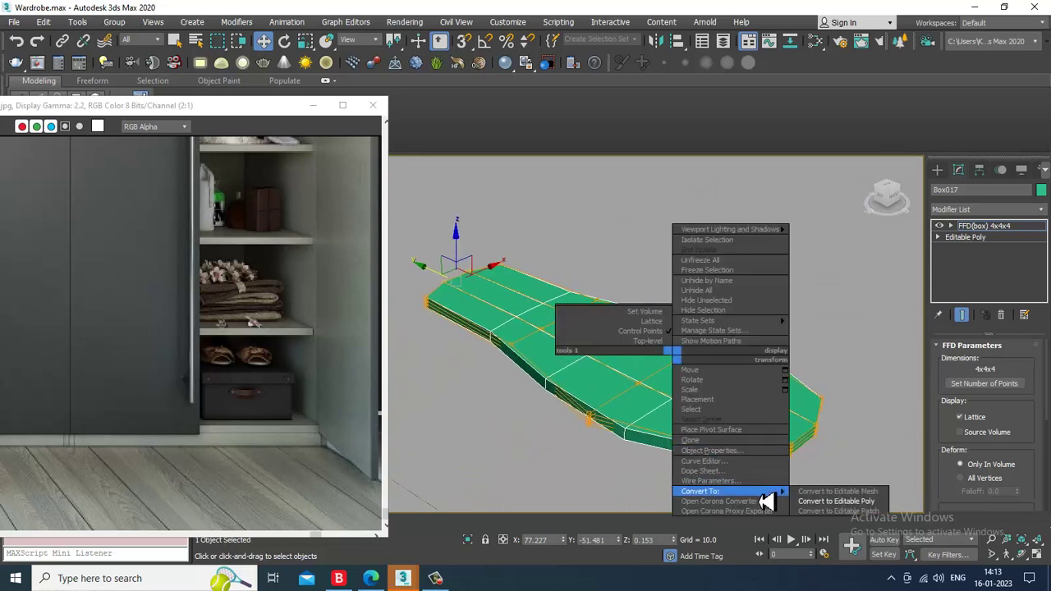
click(837, 501)
- Add lengthwise edge loops with Swift Loop close to both long sides of the sole
click(466, 102)
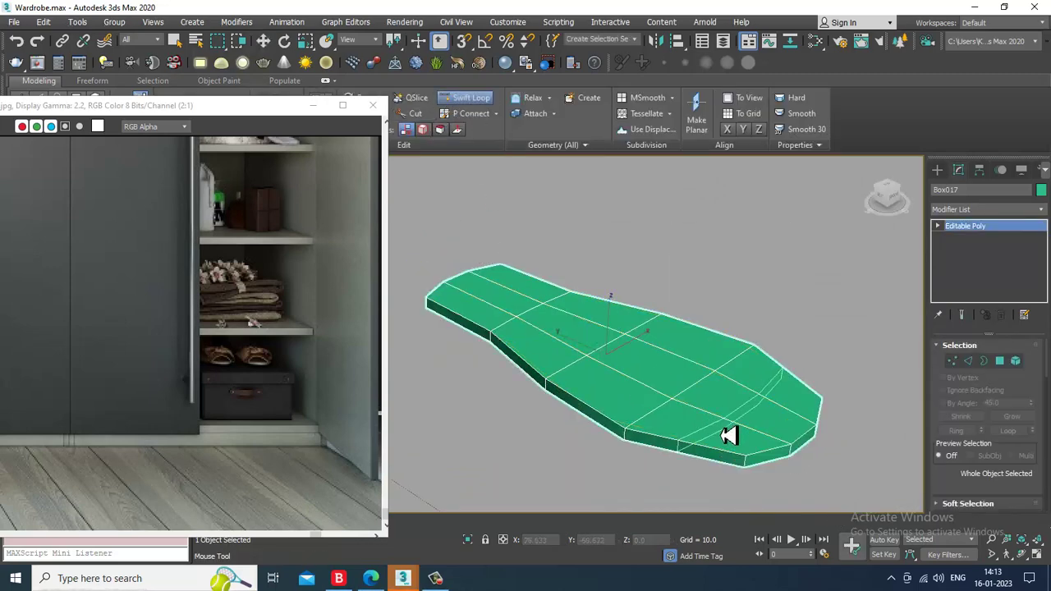
key(alt+w)
click(460, 300)
key(alt+w)
middle_drag(683, 283, 580, 267)
scroll(558, 425, up, 4)
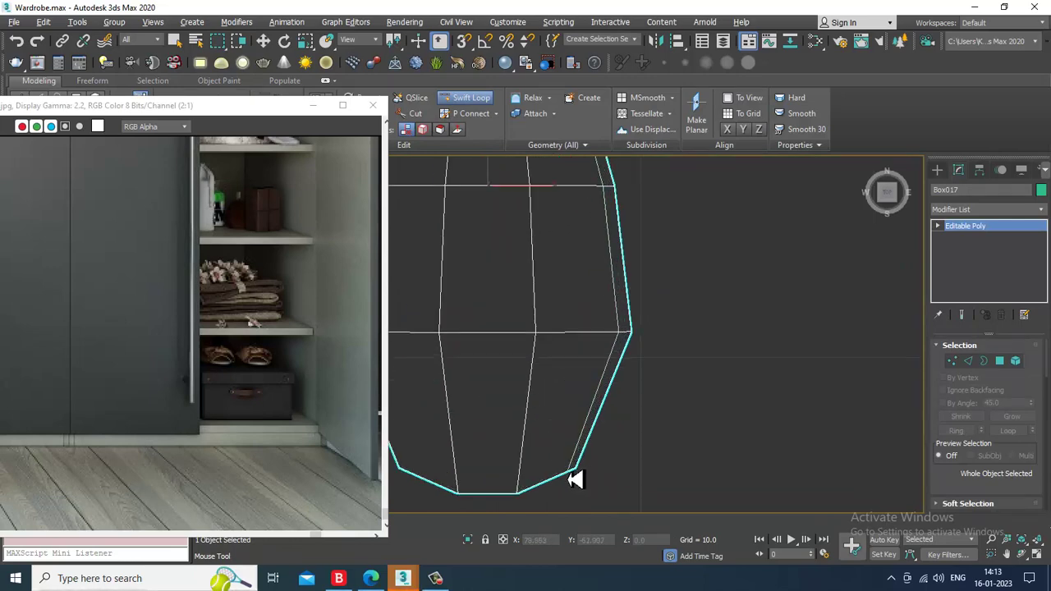
middle_drag(429, 407, 601, 369)
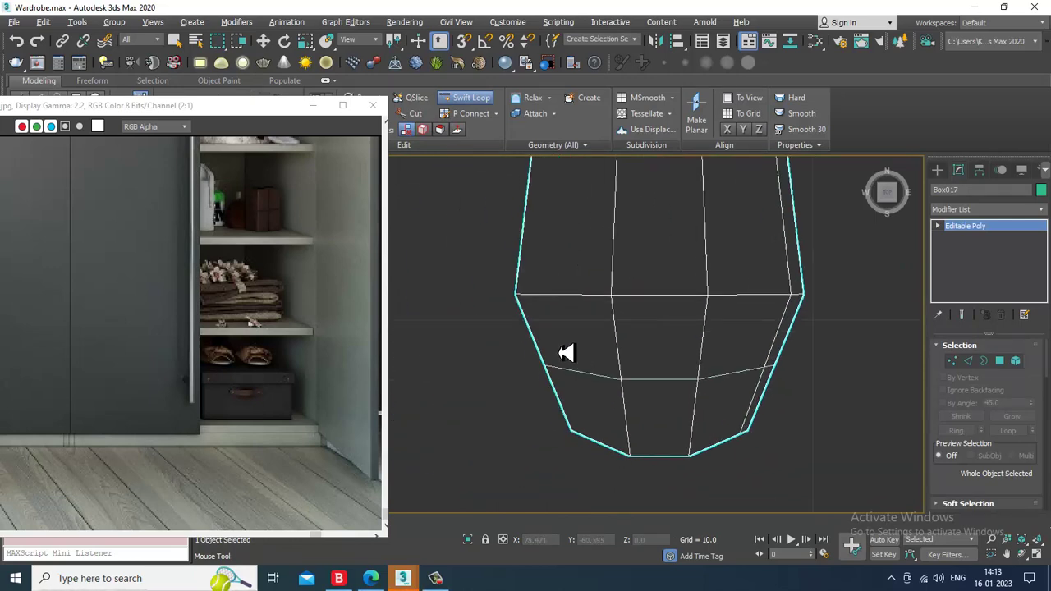
click(534, 303)
key(w)
key(alt+w)
click(678, 403)
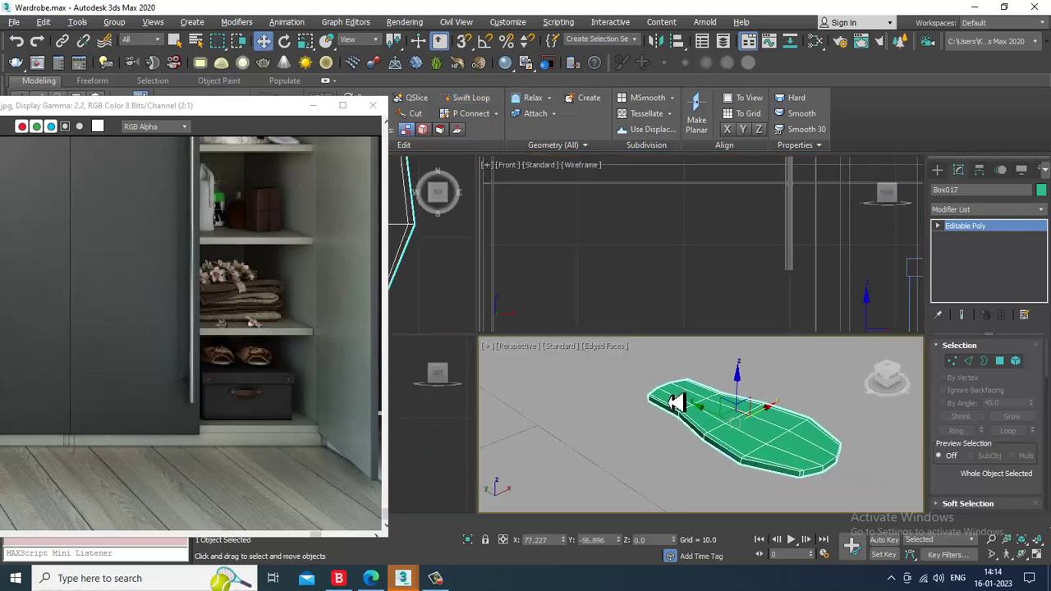
scroll(722, 447, up, 3)
alt+middle_drag(723, 448, 799, 412)
key(alt+w)
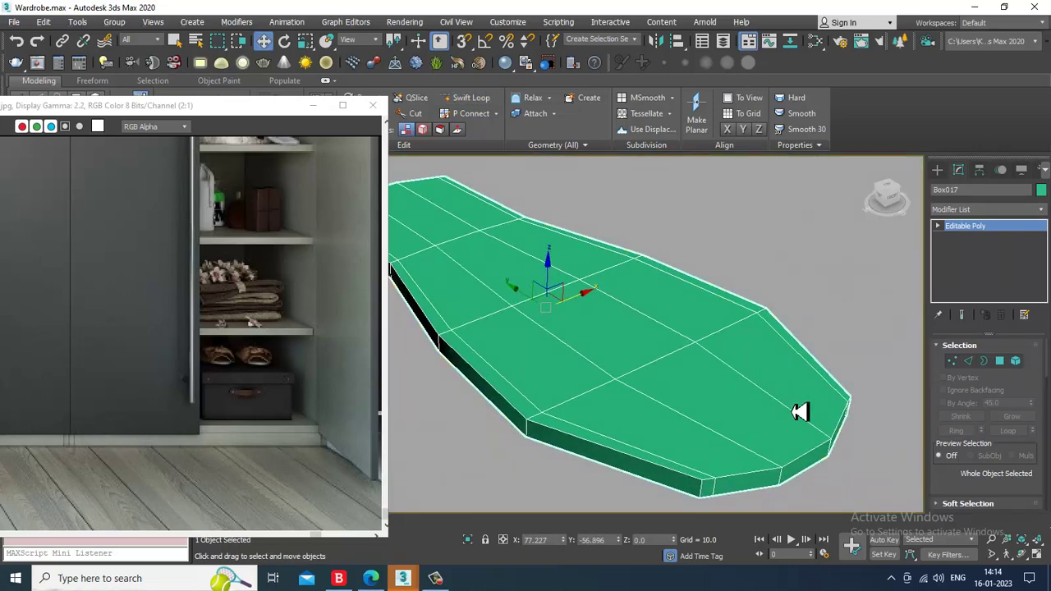
- Extrude the two narrow rim polygons on both sides of the sole's toe end upward by 1.71
click(1005, 363)
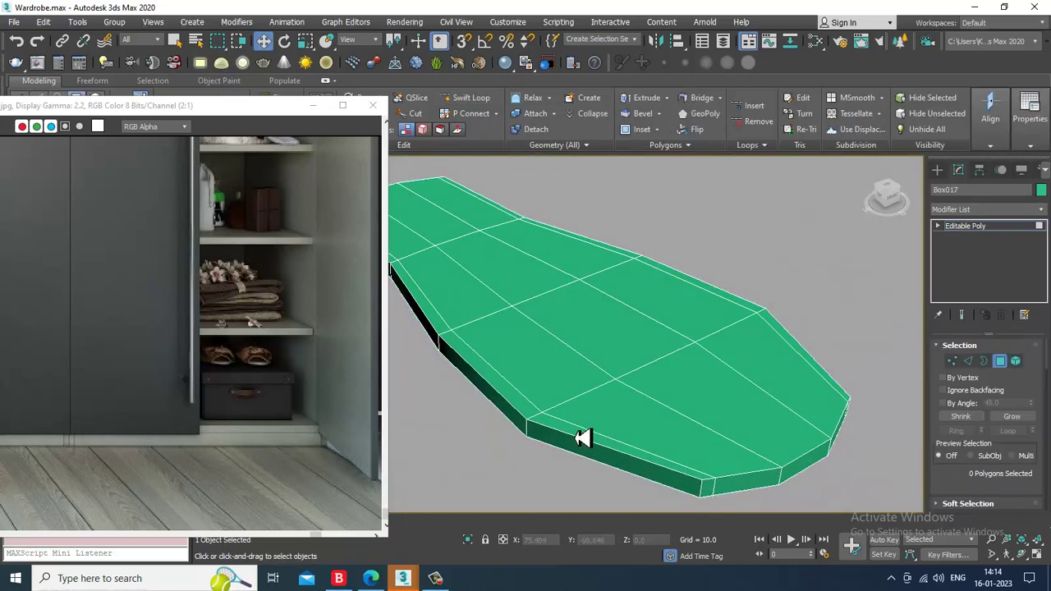
click(579, 437)
ctrl+click(814, 365)
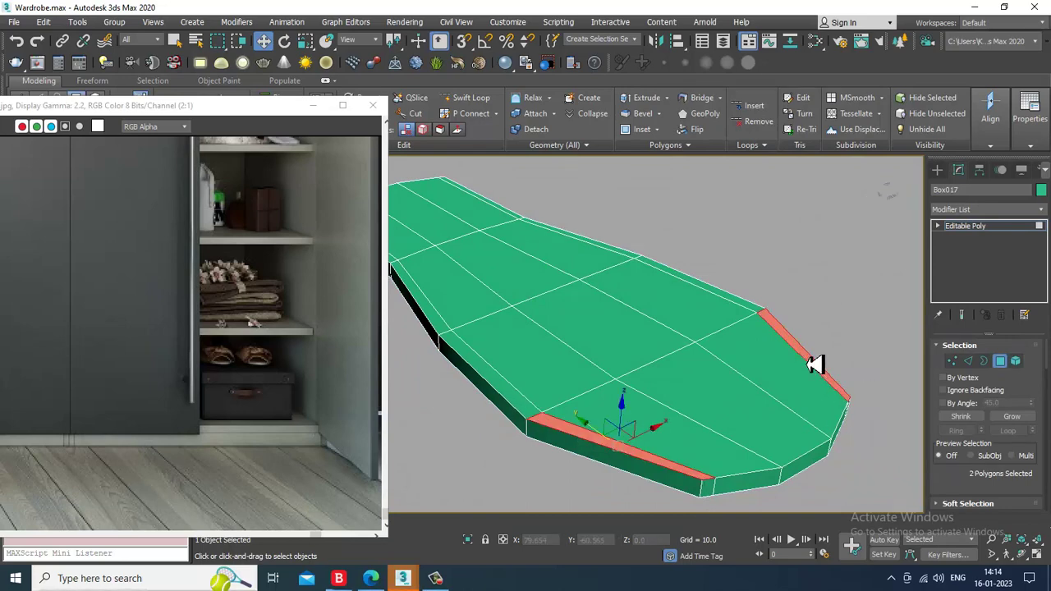
drag(971, 481, 1005, 312)
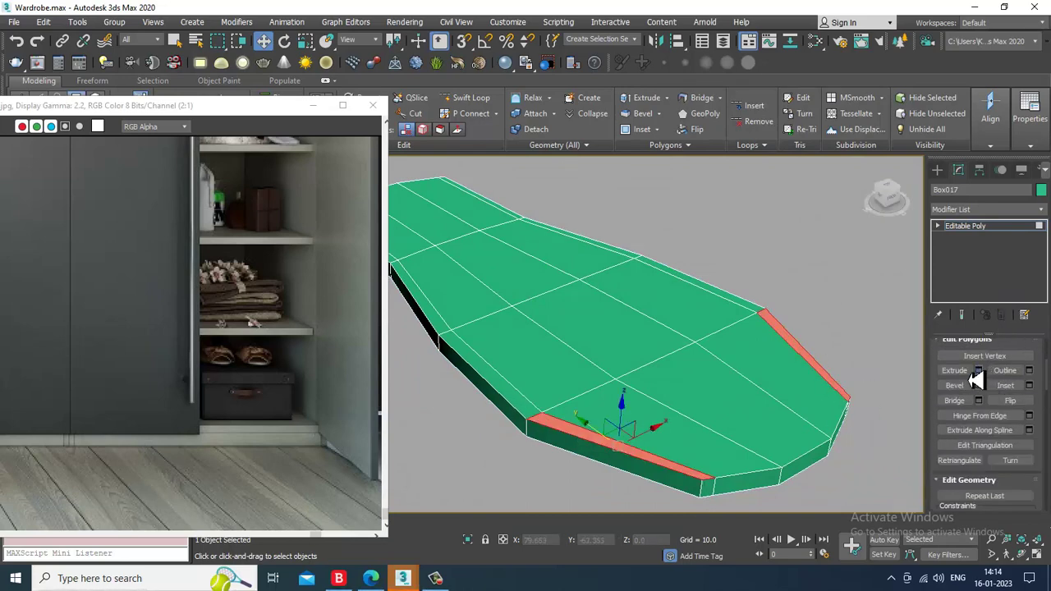
click(977, 371)
drag(510, 420, 534, 419)
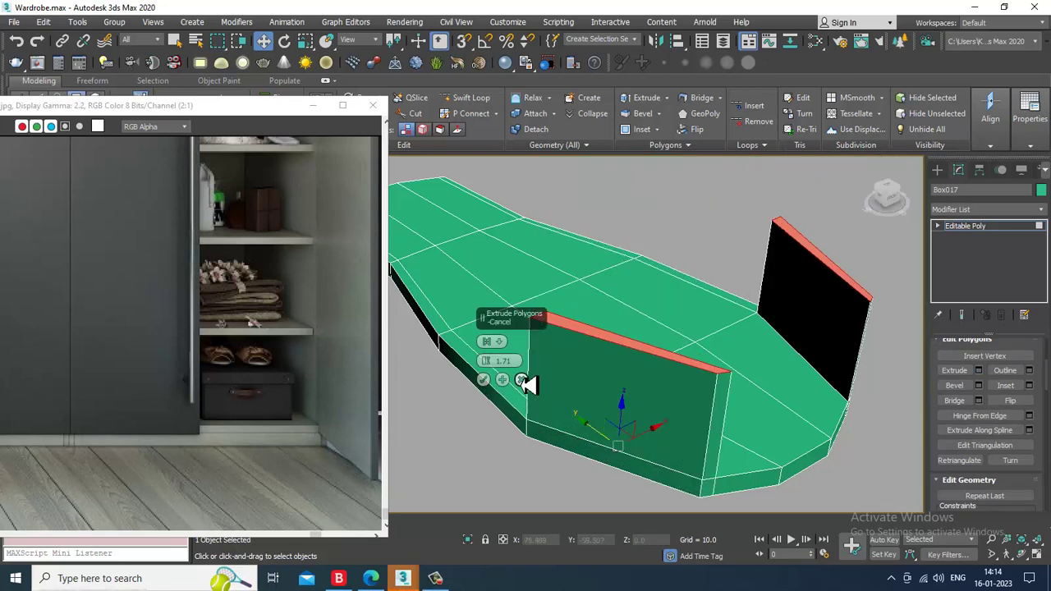
click(485, 381)
- Add a horizontal edge loop with Swift Loop near the top of each extruded side wall
mouse_move(839, 309)
alt+middle_down()
mouse_move(807, 281)
mouse_move(767, 276)
mouse_move(824, 299)
alt+middle_up()
alt+middle_drag(733, 299, 796, 259)
click(476, 103)
click(523, 248)
click(876, 286)
alt+middle_drag(876, 286, 846, 273)
right_click(846, 274)
- Bridge the facing upper inner polygons of the two side walls to form a strap across the toe
key(4)
key(4)
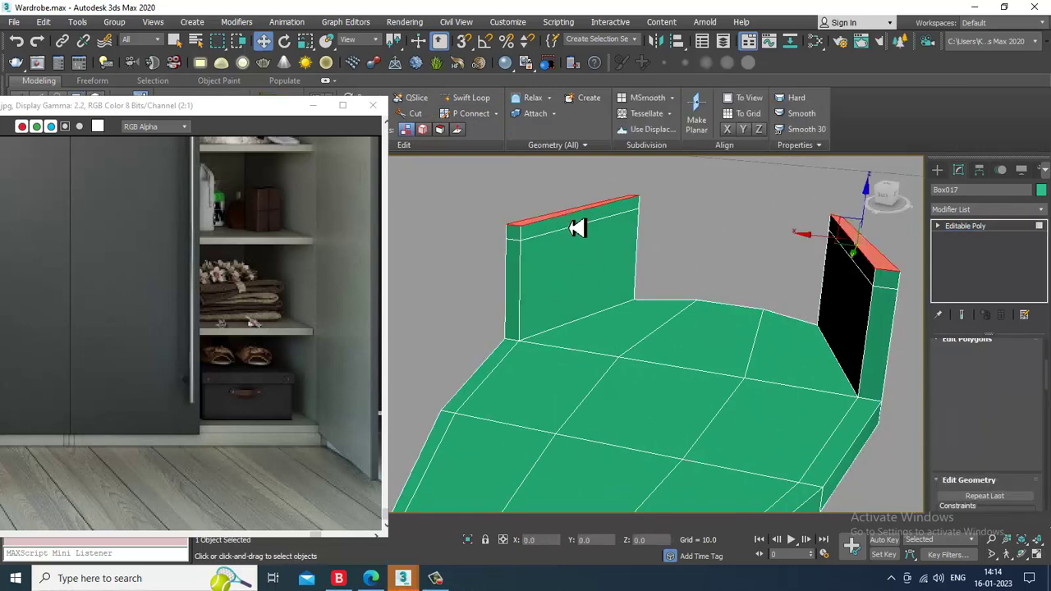
click(576, 226)
ctrl+click(860, 265)
click(963, 403)
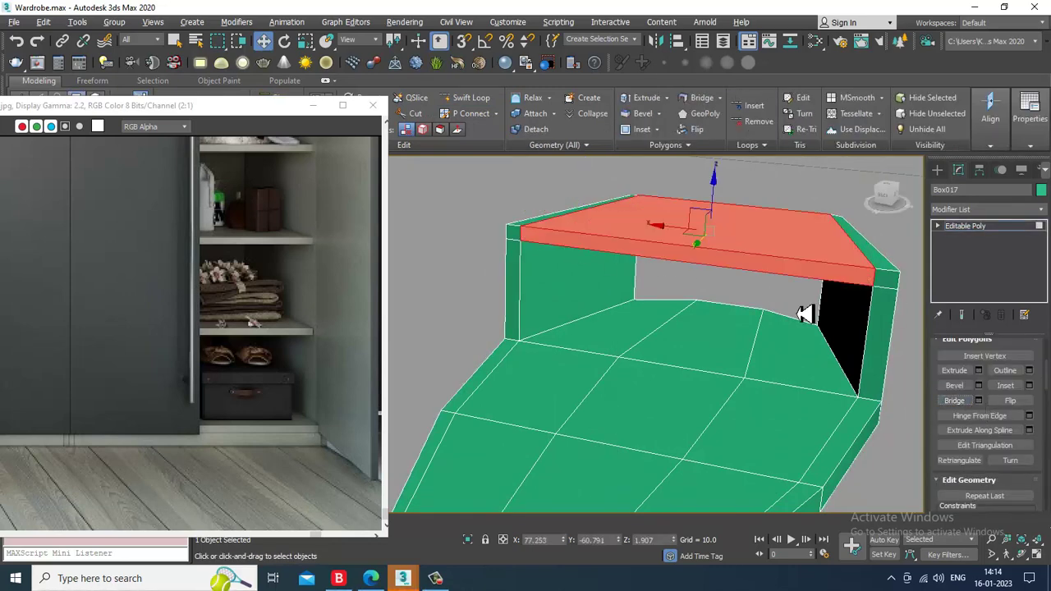
- Lower the strap's top vertices by about 0.5 in the front view
scroll(800, 311, down, 3)
alt+middle_drag(800, 311, 753, 246)
key(alt+w)
middle_click(726, 278)
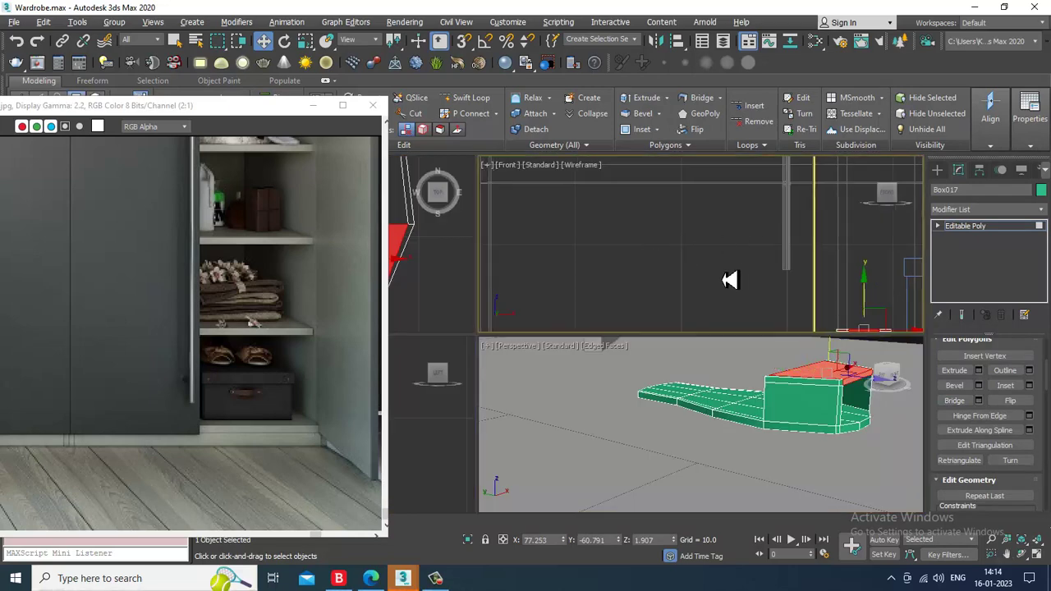
key(alt+w)
key(z)
scroll(696, 277, down, 5)
middle_drag(694, 277, 728, 243)
scroll(716, 247, up, 2)
key(1)
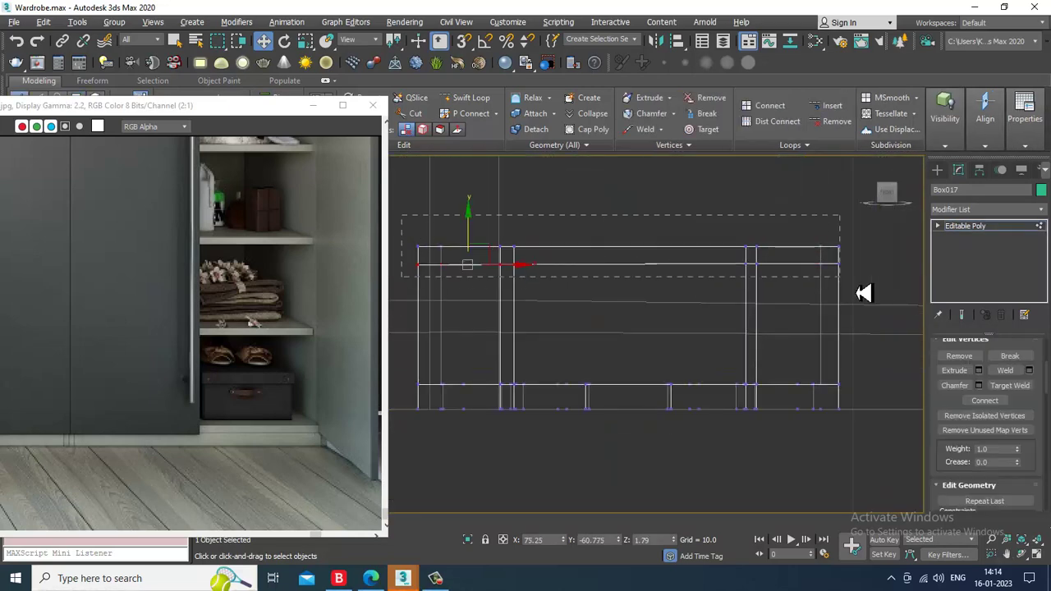
drag(631, 229, 652, 274)
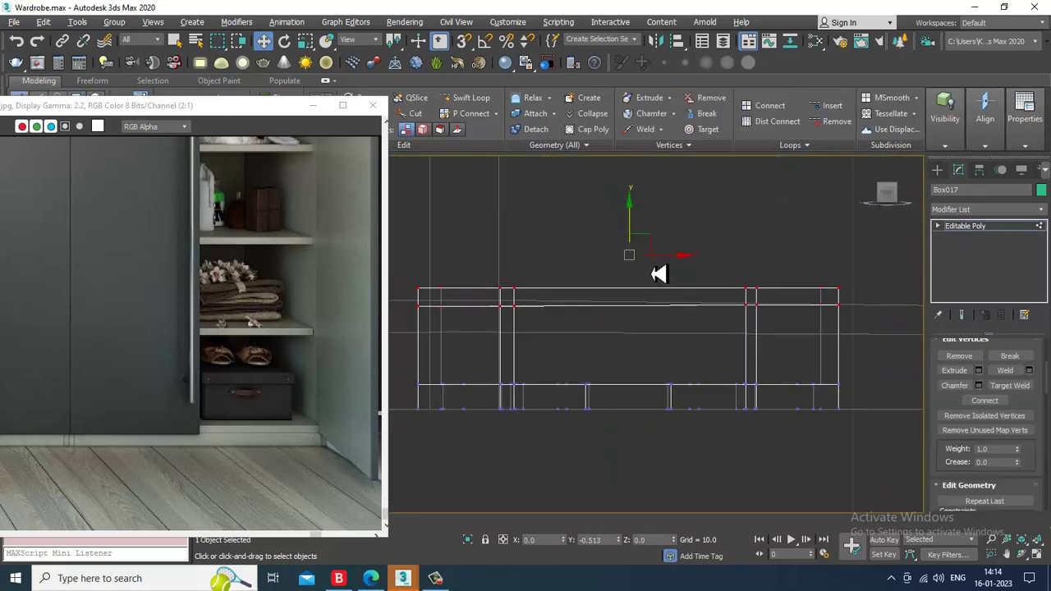
- Chamfer the strap's two upper side edges with several segments to round them
key(alt+w)
middle_click(827, 412)
key(alt+w)
alt+middle_drag(795, 394, 649, 239)
key(2)
click(673, 318)
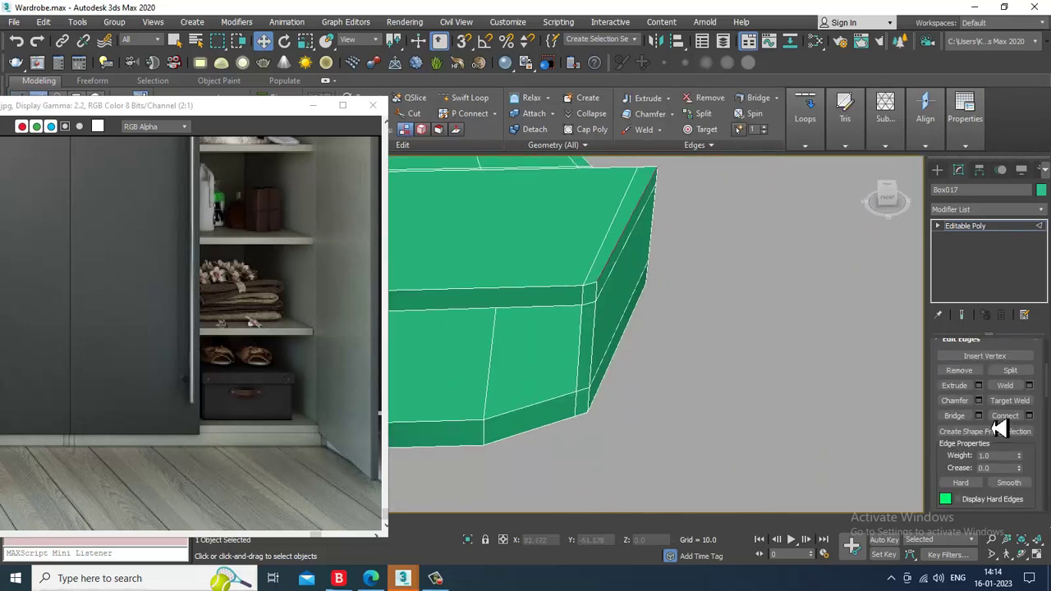
click(977, 401)
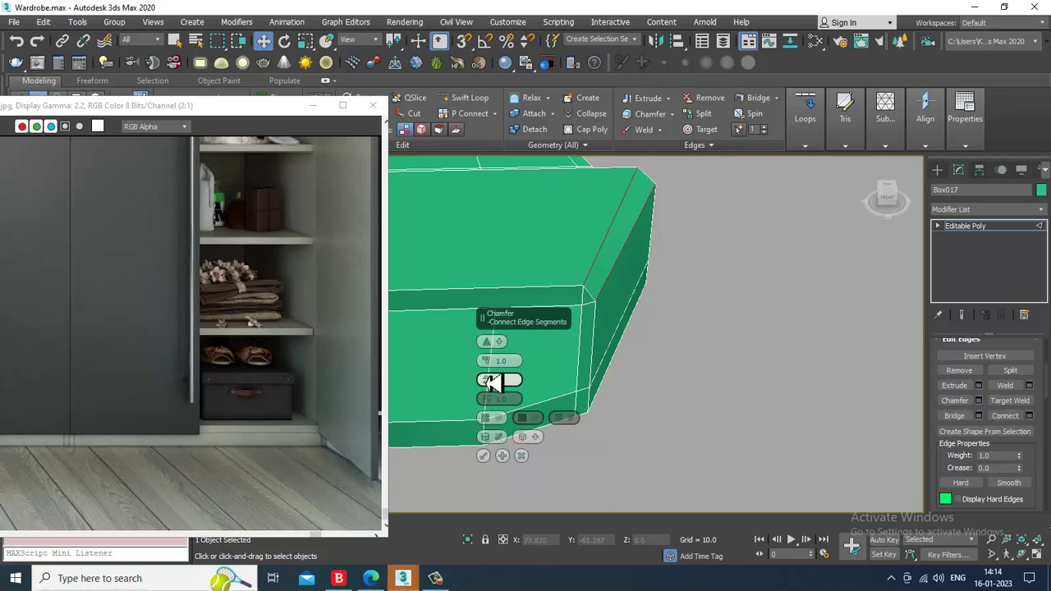
drag(491, 380, 501, 361)
click(483, 456)
scroll(545, 422, down, 4)
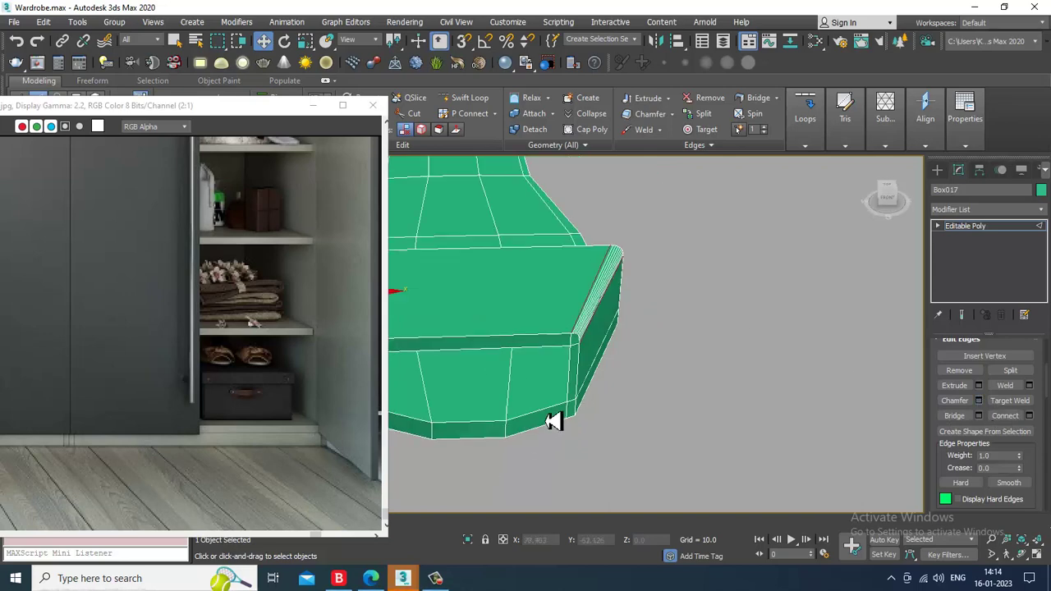
- Add two lengthwise edge loops across the top of the strap with Swift Loop
alt+middle_drag(545, 422, 666, 315)
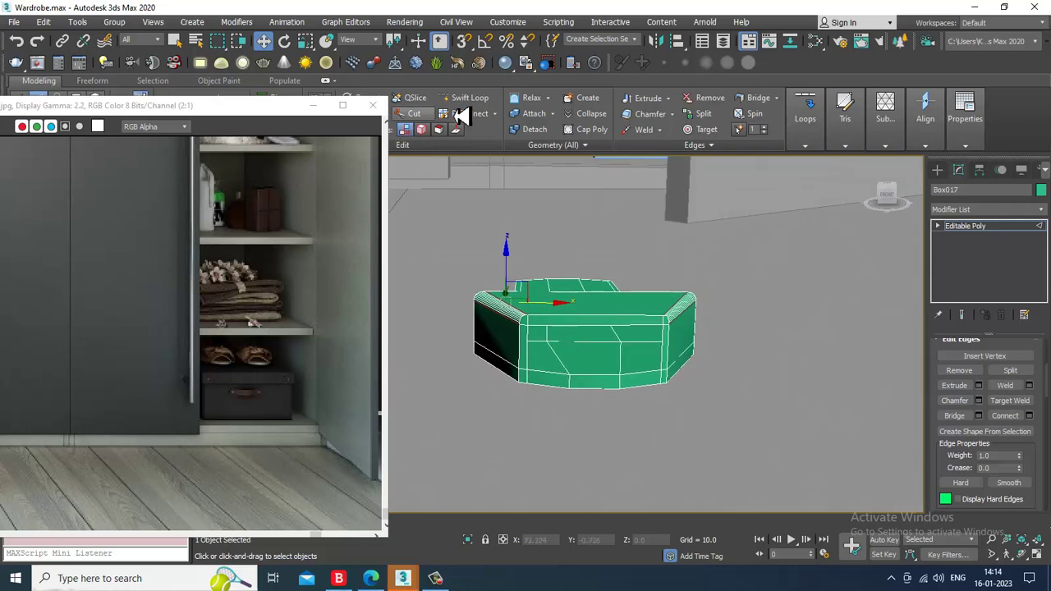
click(466, 97)
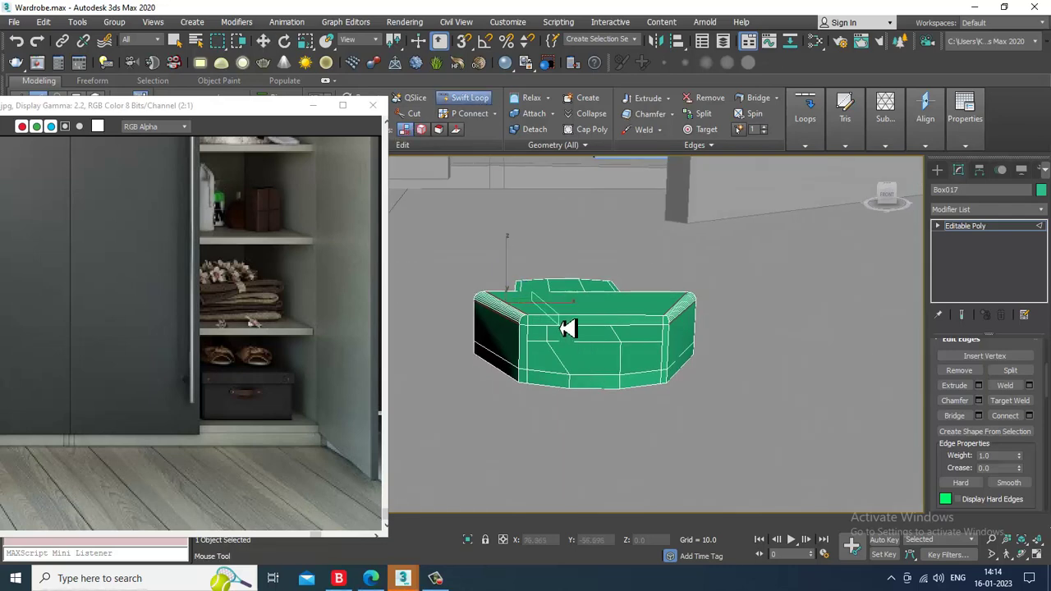
alt+middle_drag(600, 327, 561, 433)
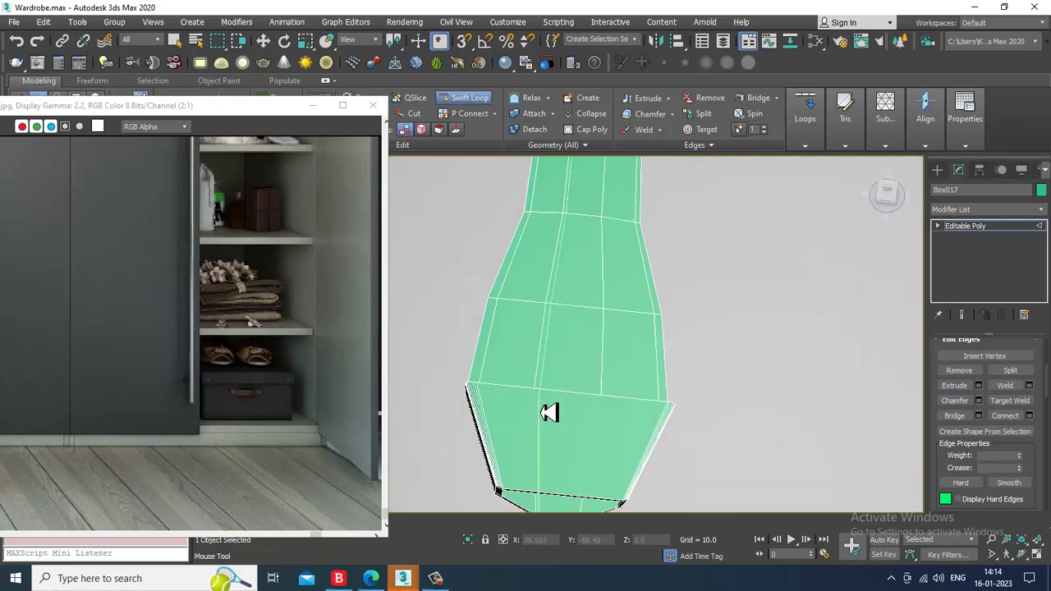
alt+middle_drag(598, 392, 619, 265)
right_click(616, 307)
- Raise the strap's middle vertices to arch it, and lower all of the strap's upper vertices along Z
key(1)
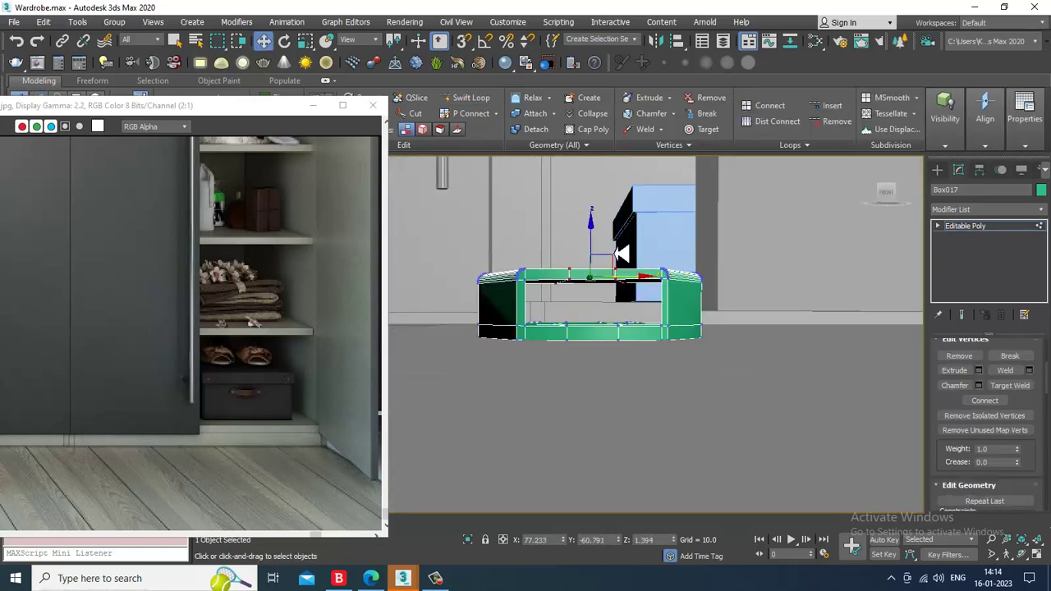
drag(592, 232, 596, 219)
alt+middle_drag(597, 222, 718, 279)
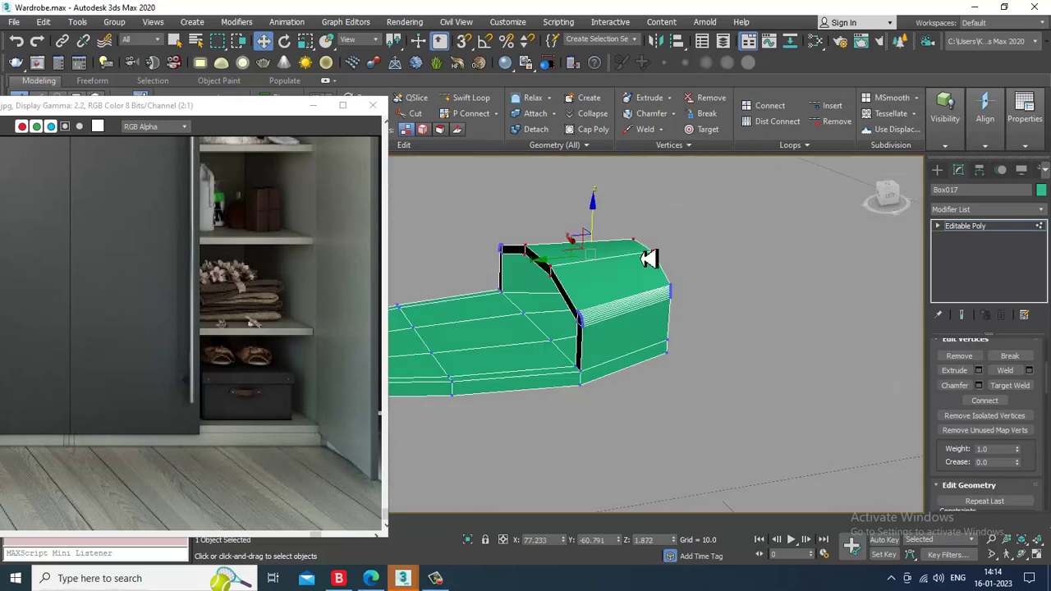
alt+middle_drag(666, 254, 463, 229)
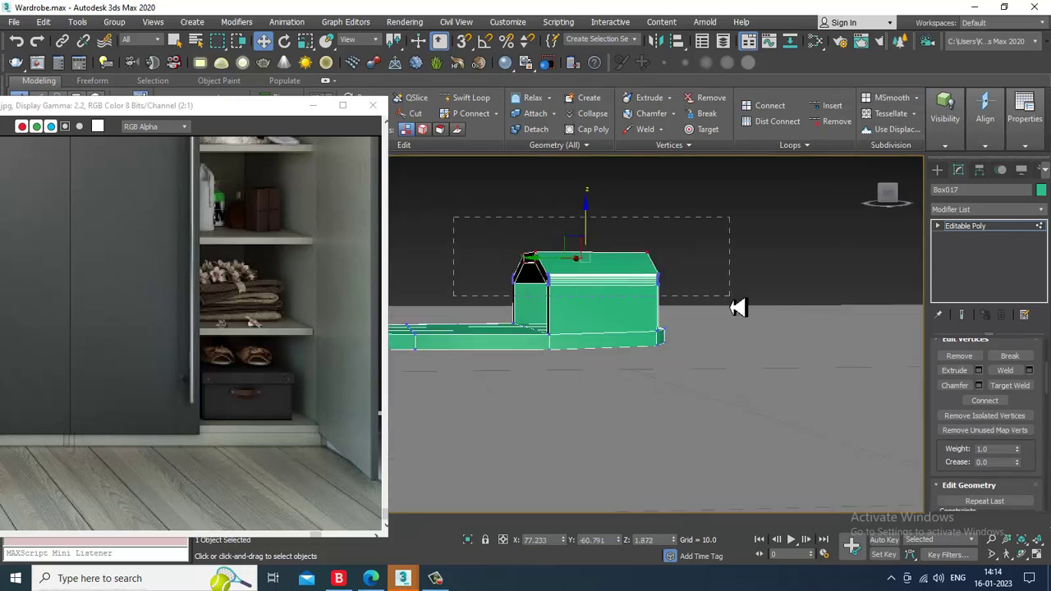
drag(586, 249, 599, 272)
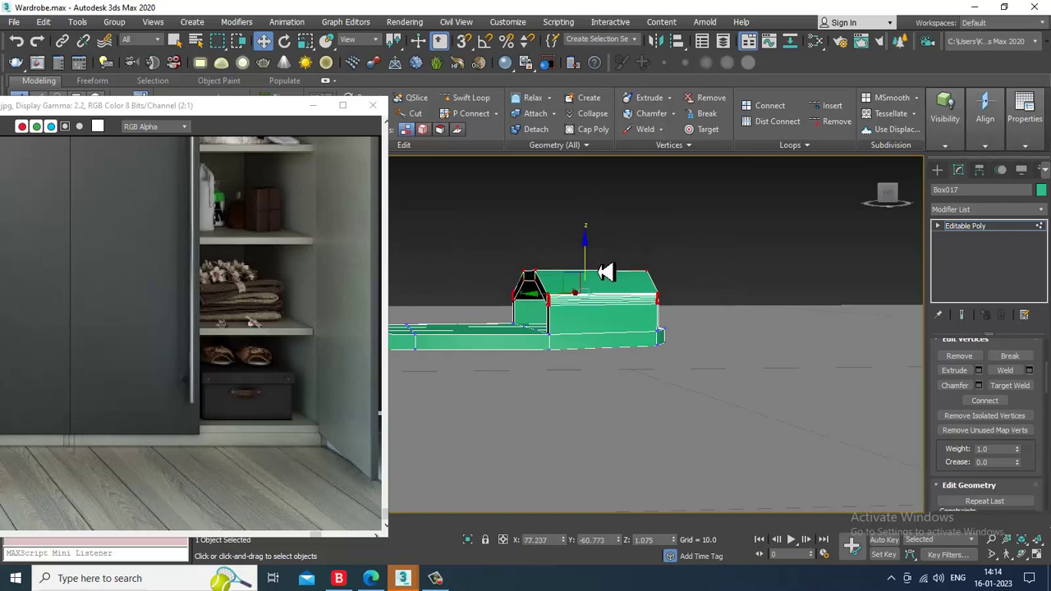
alt+middle_drag(598, 272, 605, 292)
- Connect the strap's front-to-back edges with three segments
key(2)
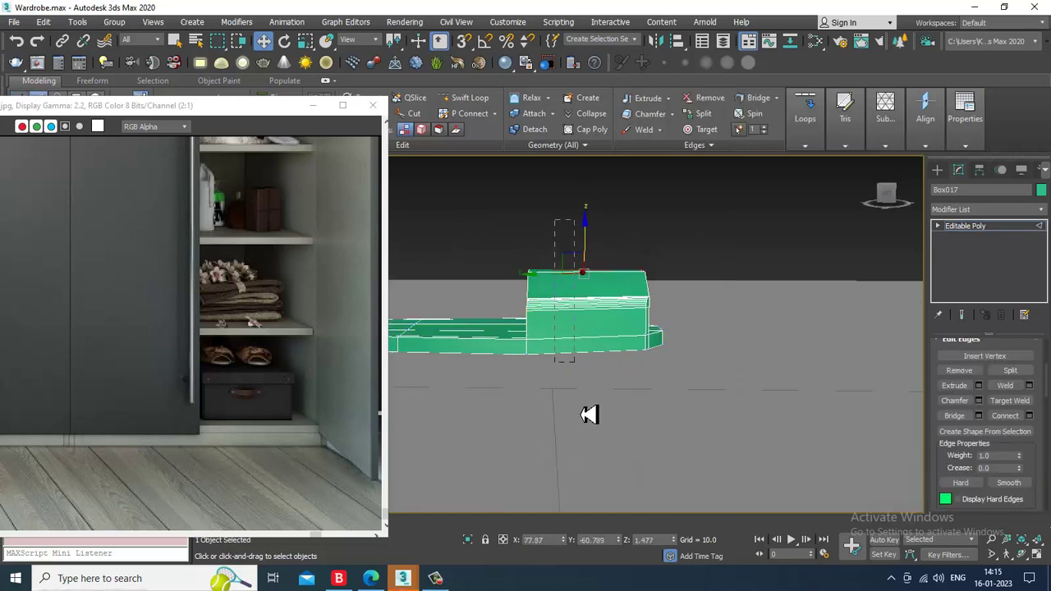
drag(581, 415, 584, 417)
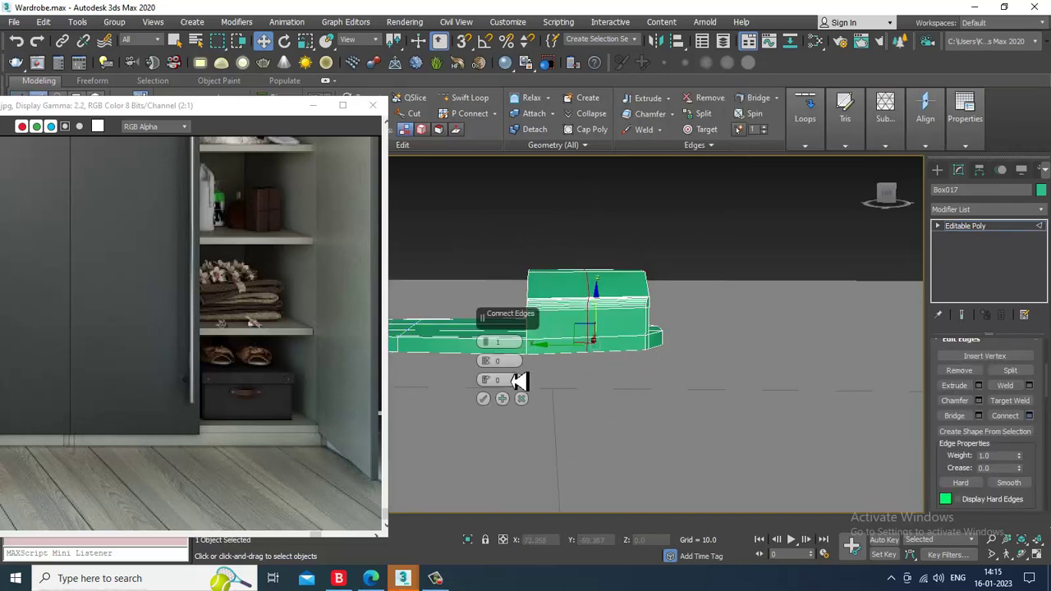
click(484, 400)
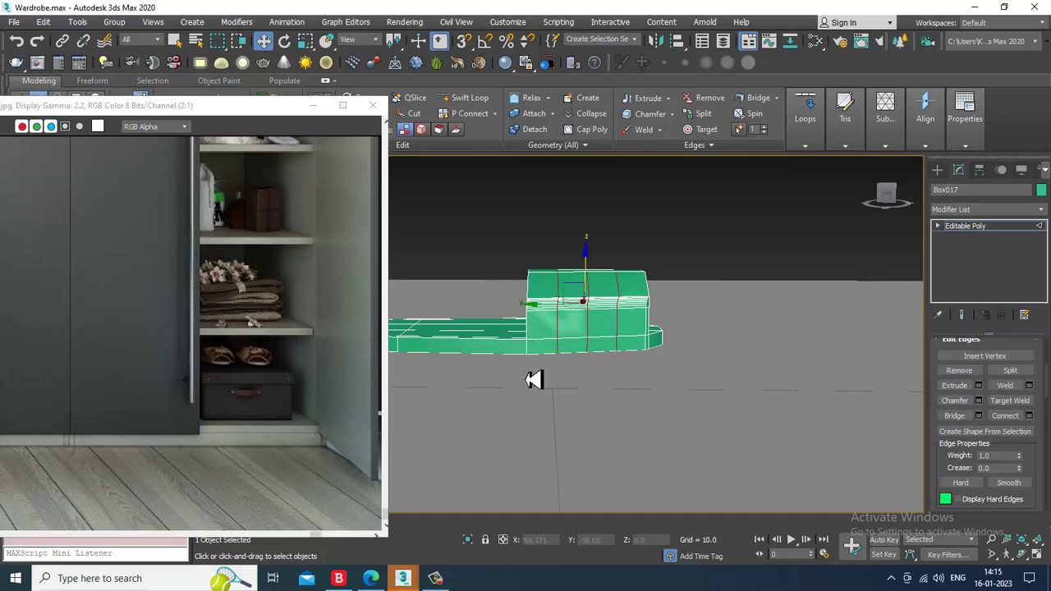
alt+middle_drag(609, 325, 588, 307)
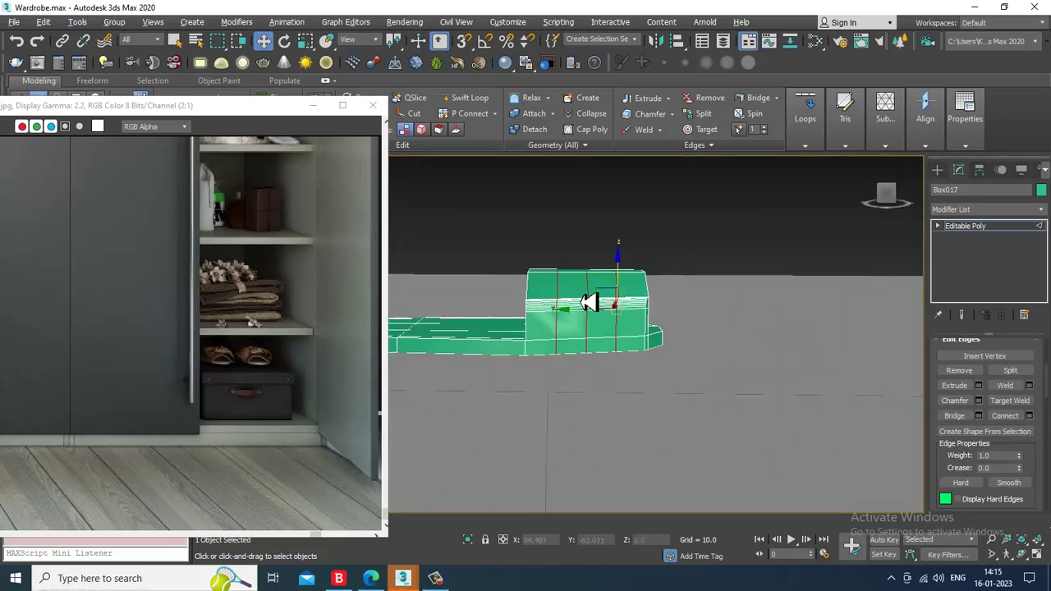
- Raise the top vertices of the strap's new loops in the left view, highest at the middle, to curve its profile
key(alt+w)
right_click(420, 451)
key(alt+w)
scroll(618, 335, down, 4)
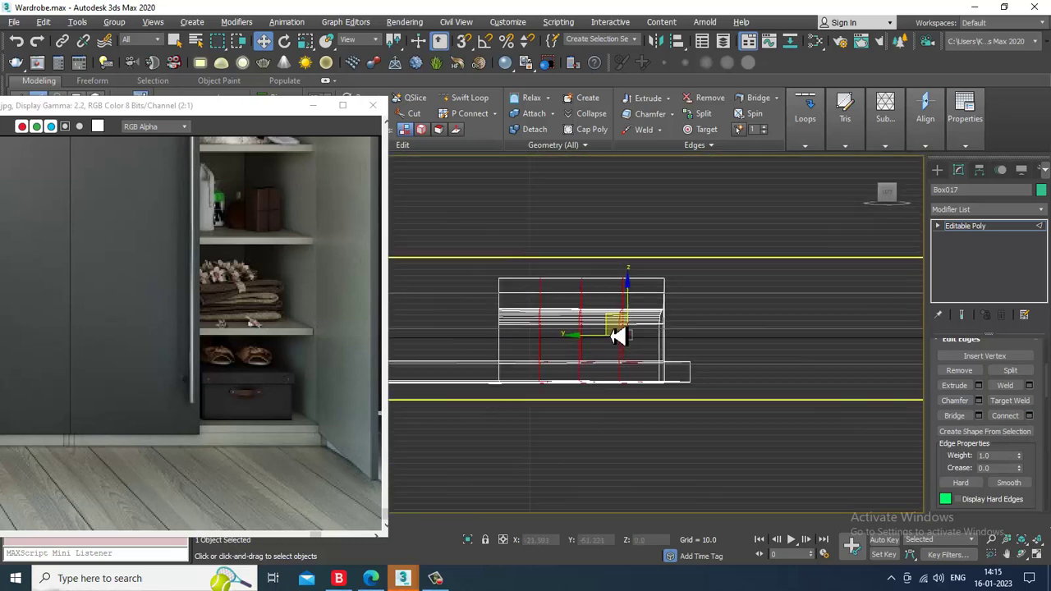
scroll(612, 305, up, 6)
scroll(594, 316, down, 6)
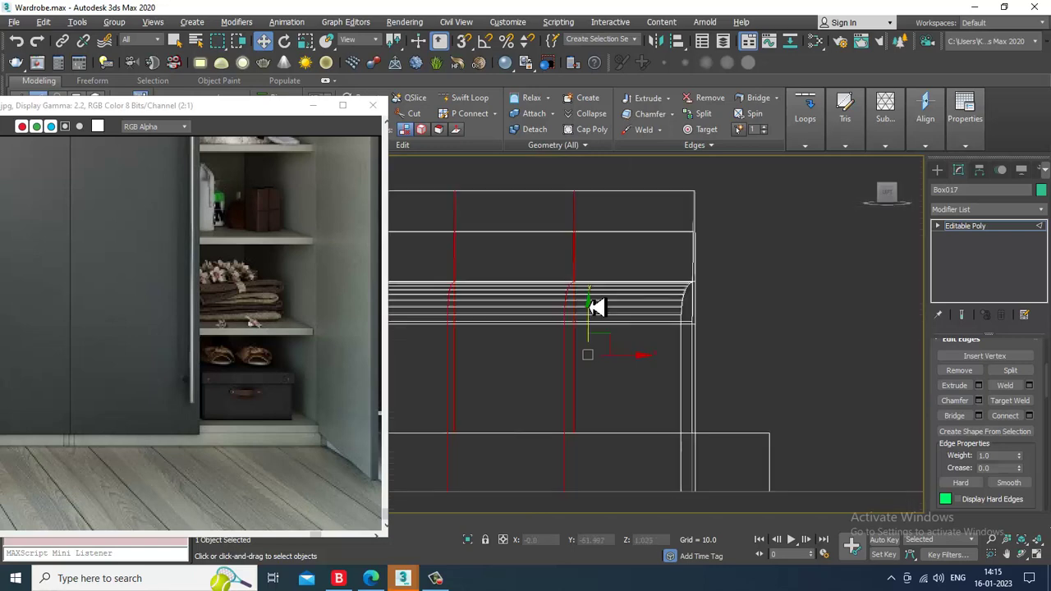
key(1)
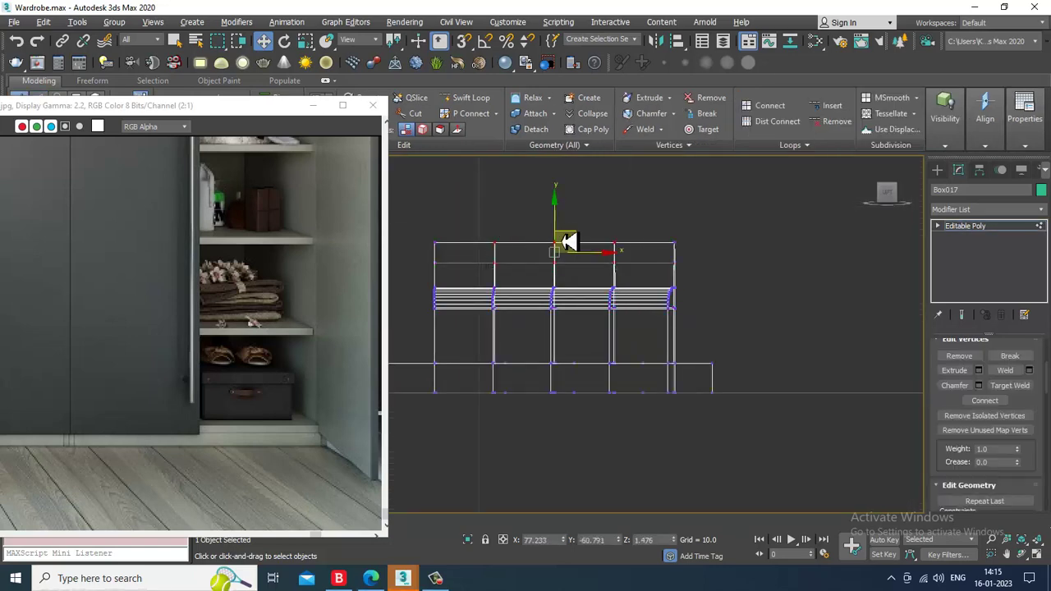
drag(569, 242, 562, 215)
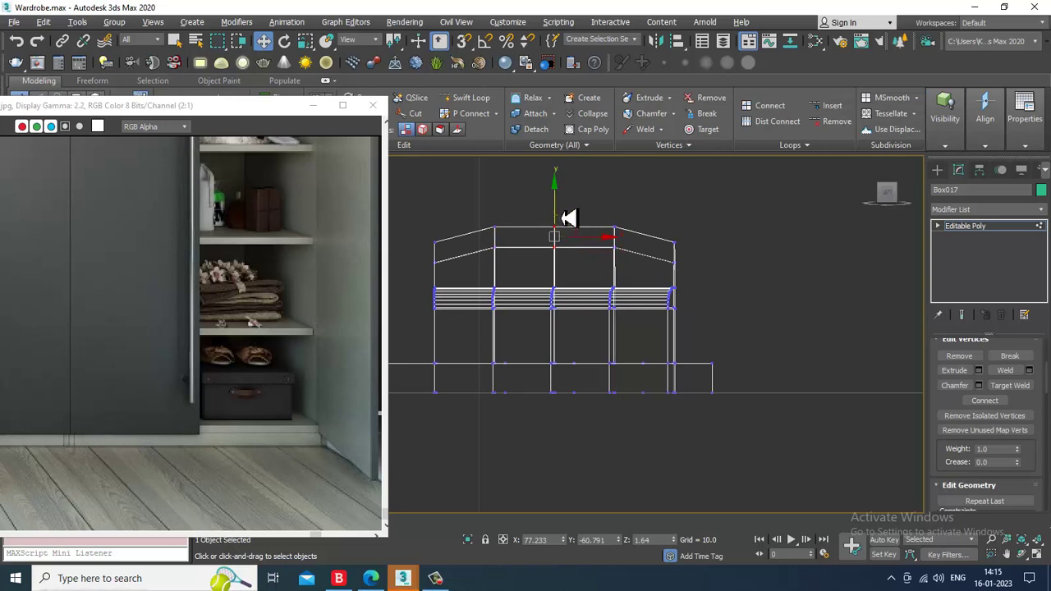
key(alt+w)
middle_click(748, 382)
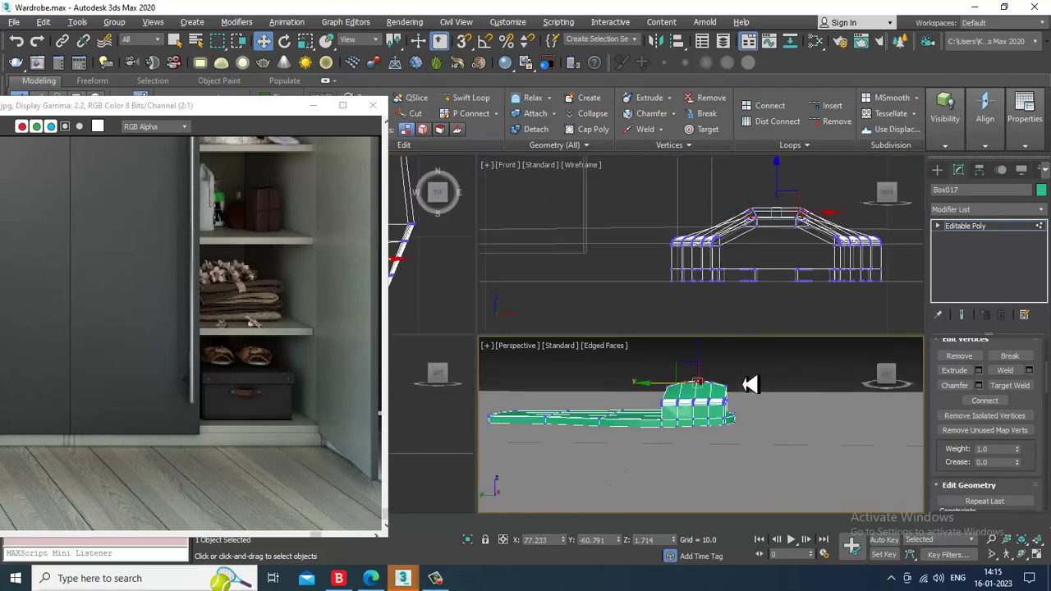
key(alt+w)
alt+middle_drag(746, 383, 701, 338)
scroll(720, 331, up, 3)
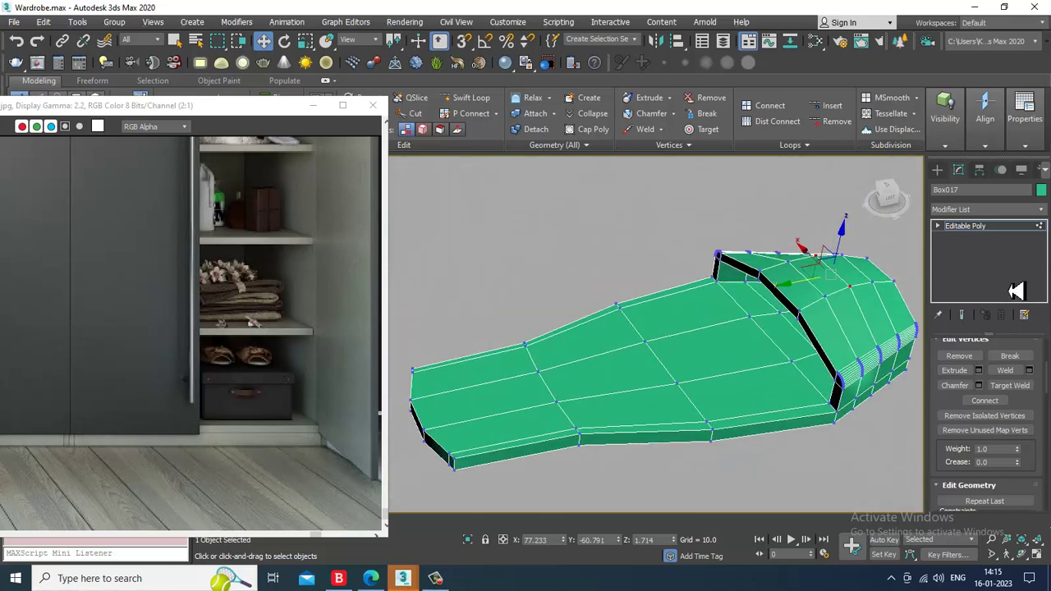
- Leave vertex editing and apply a TurboSmooth modifier to the shoe
click(977, 228)
alt+middle_drag(765, 348, 652, 396)
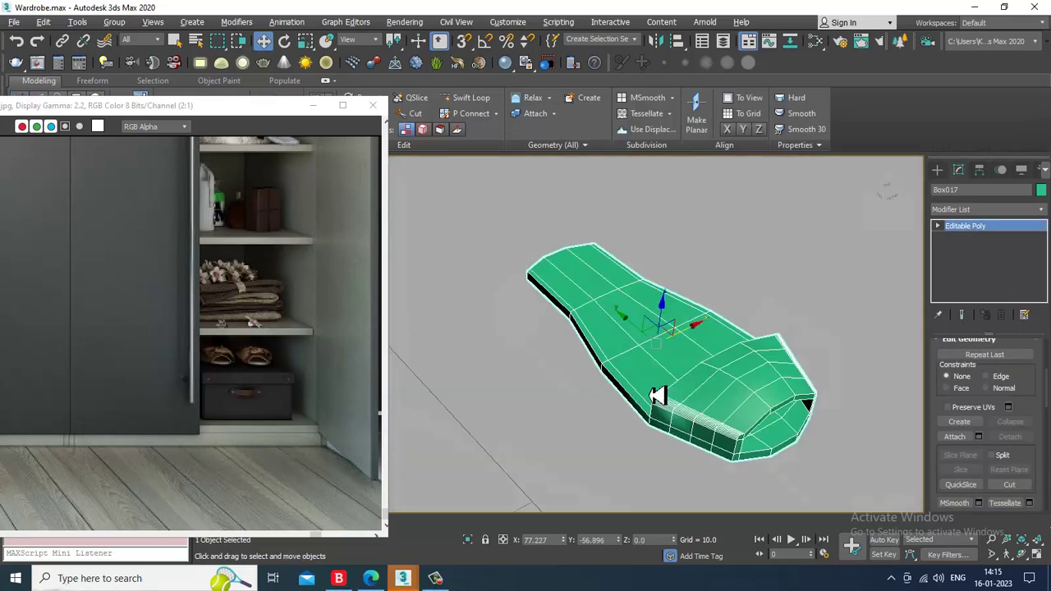
click(997, 209)
text(tu)
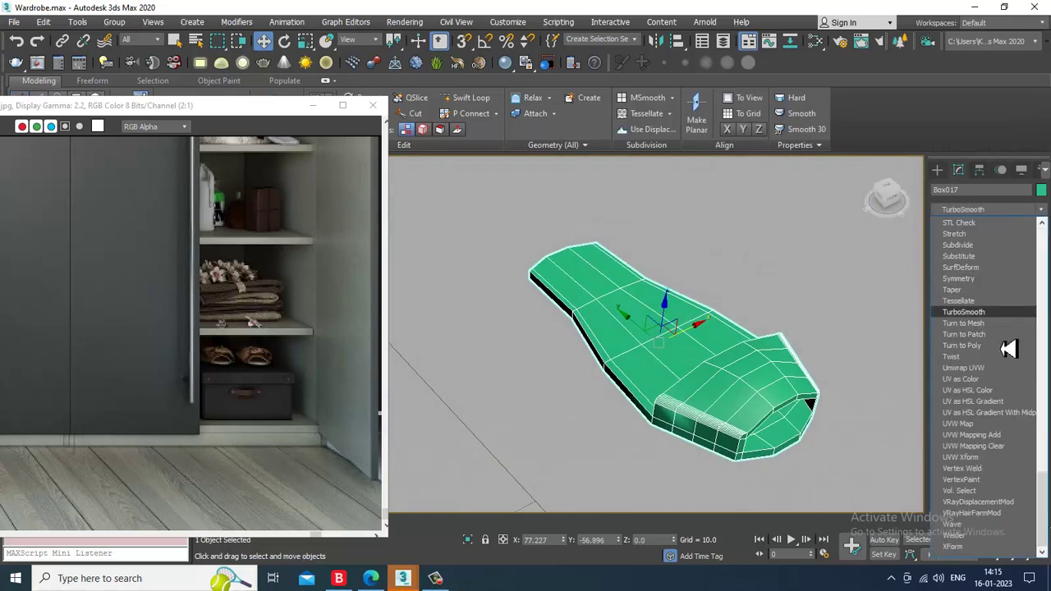
click(990, 311)
alt+middle_drag(751, 366, 622, 398)
scroll(676, 410, down, 2)
scroll(713, 361, up, 2)
- Try to narrow the shoe along X to about 66 percent
key(r)
drag(608, 384, 629, 389)
alt+middle_drag(630, 389, 701, 378)
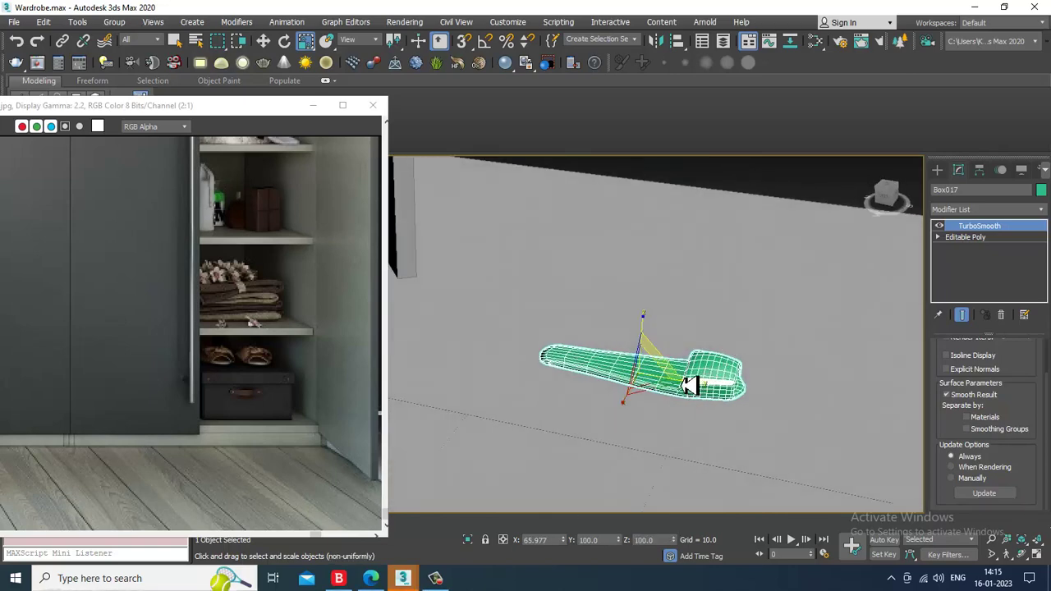
key(ctrl+z)
- Scale the shoe in the YZ plane to about 93.5 percent and return to the Move tool
drag(675, 383, 732, 397)
alt+middle_drag(732, 396, 646, 386)
key(w)
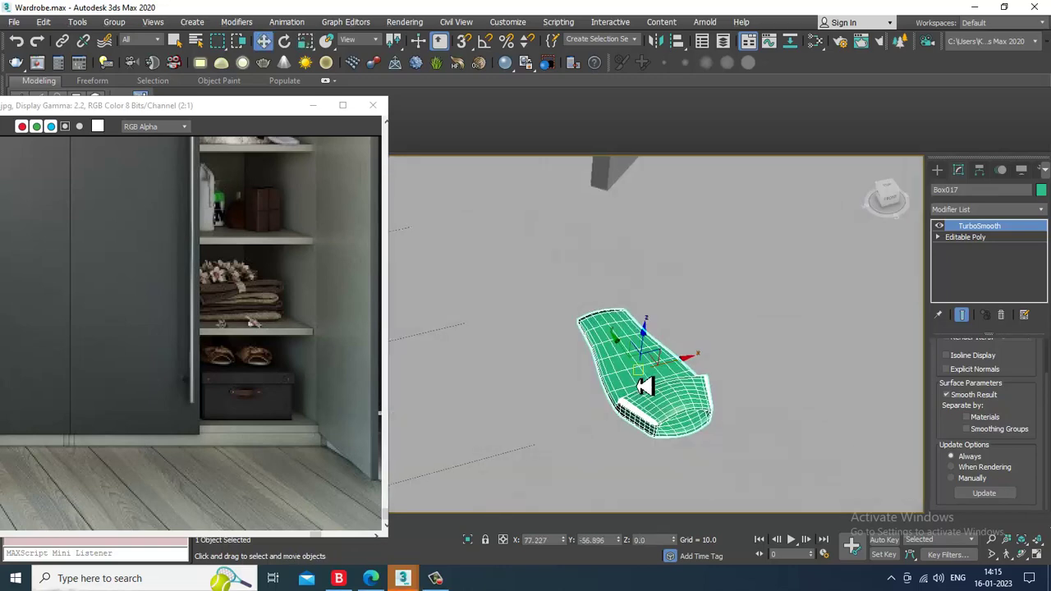
key(r)
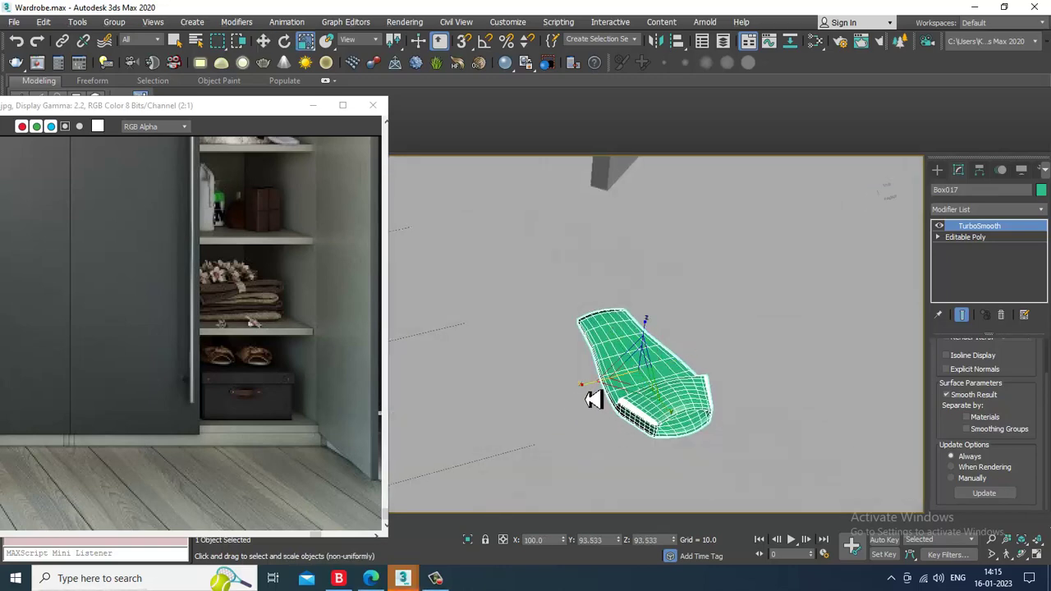
key(w)
alt+middle_drag(598, 399, 580, 427)
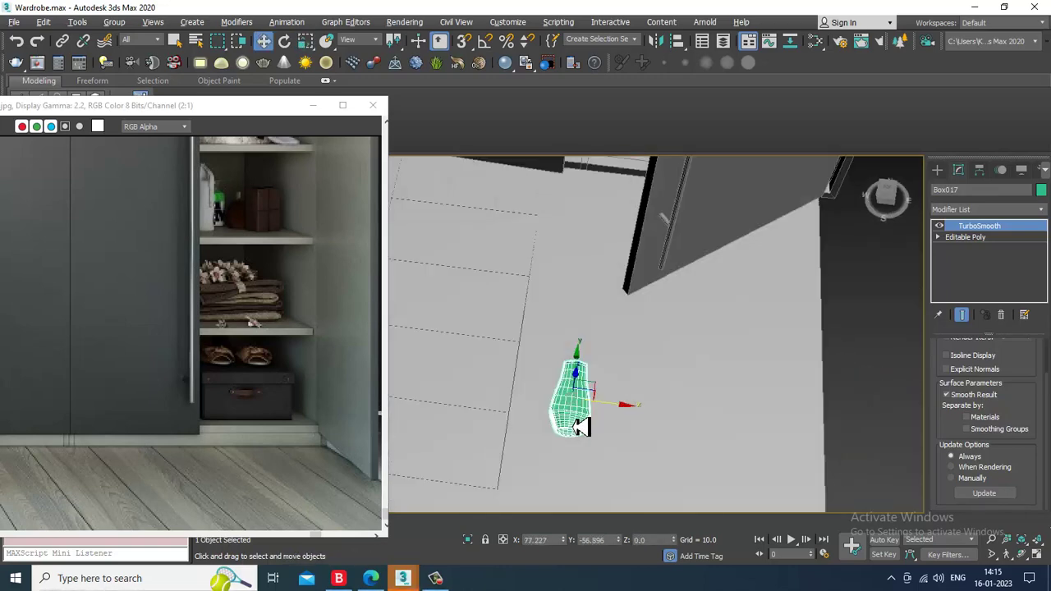
- Apply an FFD(box) 4x4x4 modifier to the shoe and shift its middle rows of control points slightly in the top view
scroll(582, 427, up, 4)
alt+middle_drag(691, 425, 668, 394)
key(alt+w)
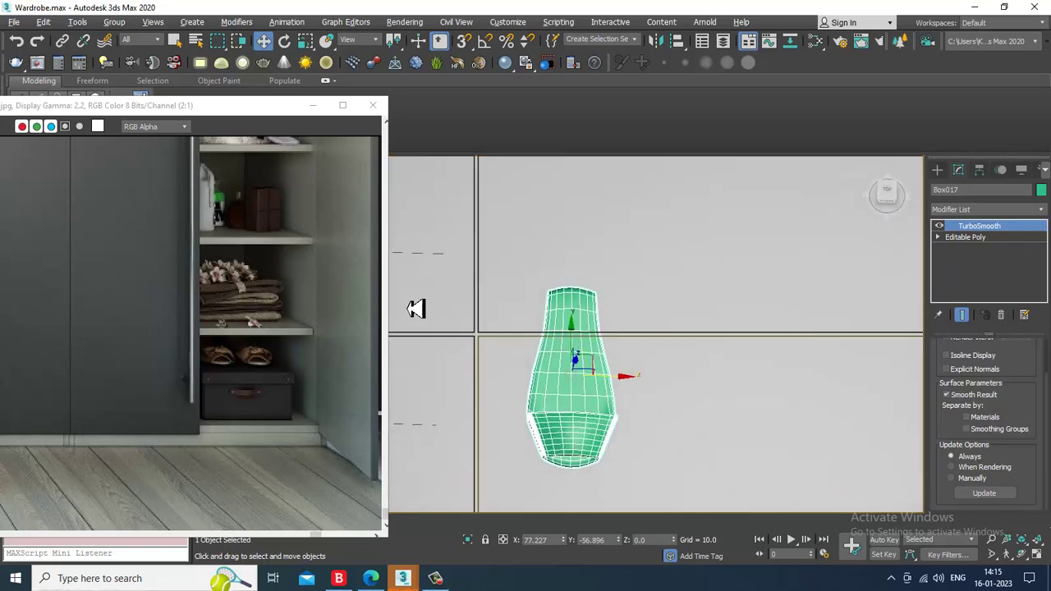
middle_click(430, 260)
key(alt+w)
scroll(549, 261, down, 4)
scroll(567, 268, up, 2)
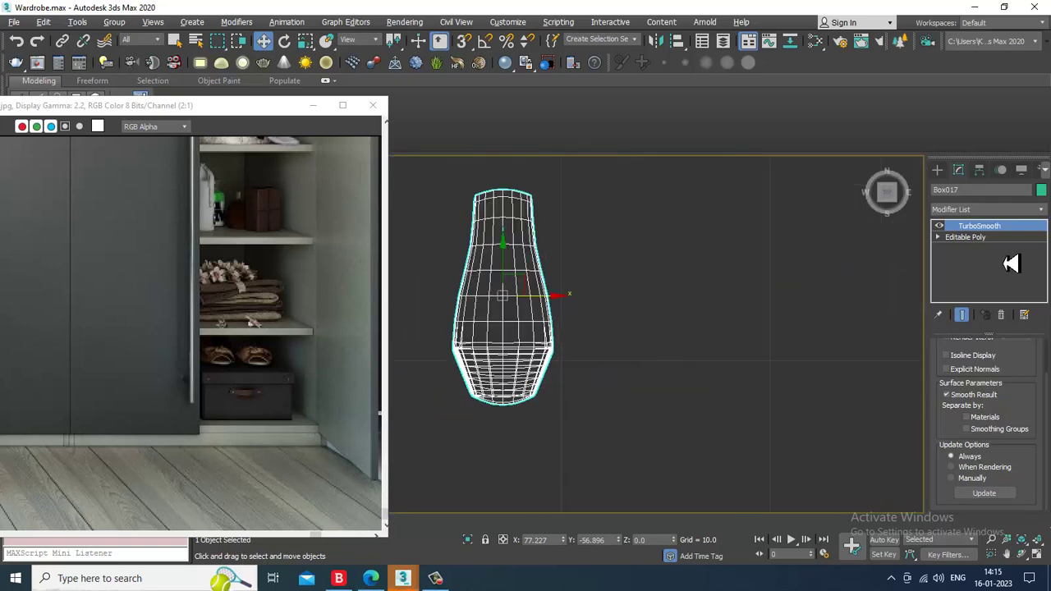
click(977, 211)
scroll(986, 312, down, 10)
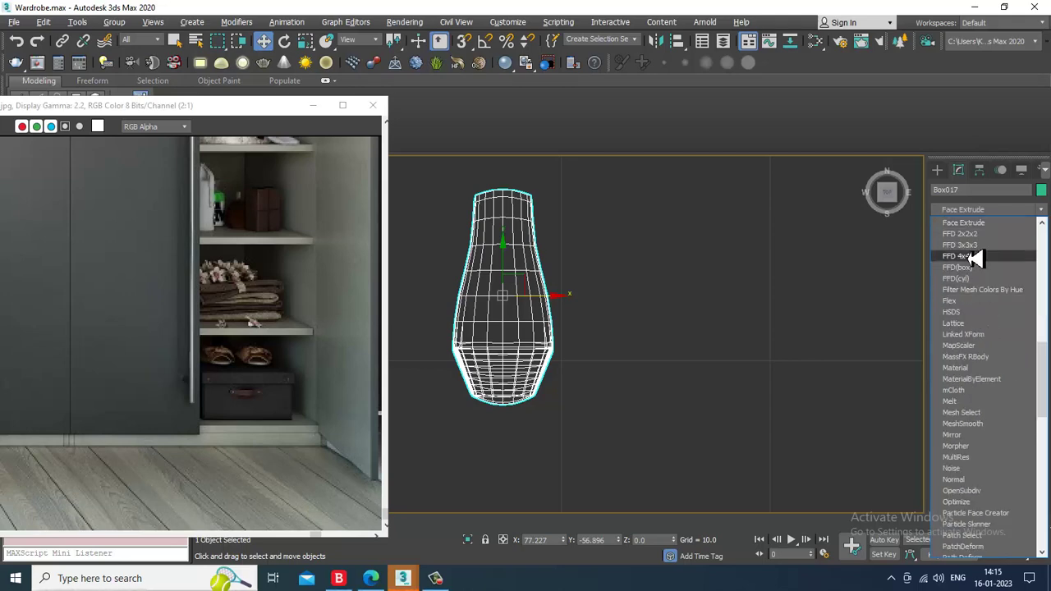
click(989, 269)
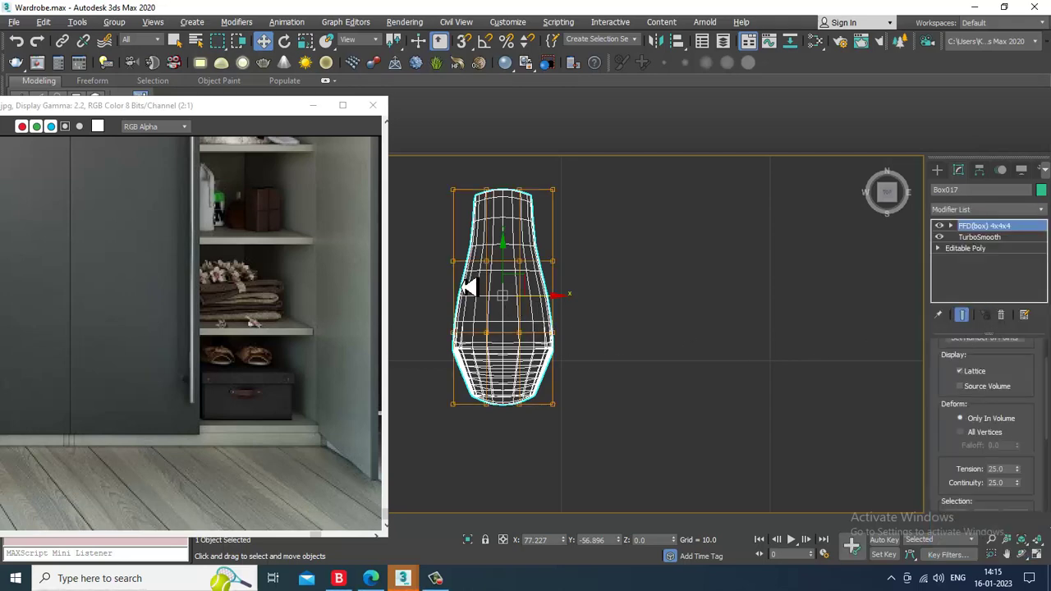
key(1)
drag(431, 248, 556, 304)
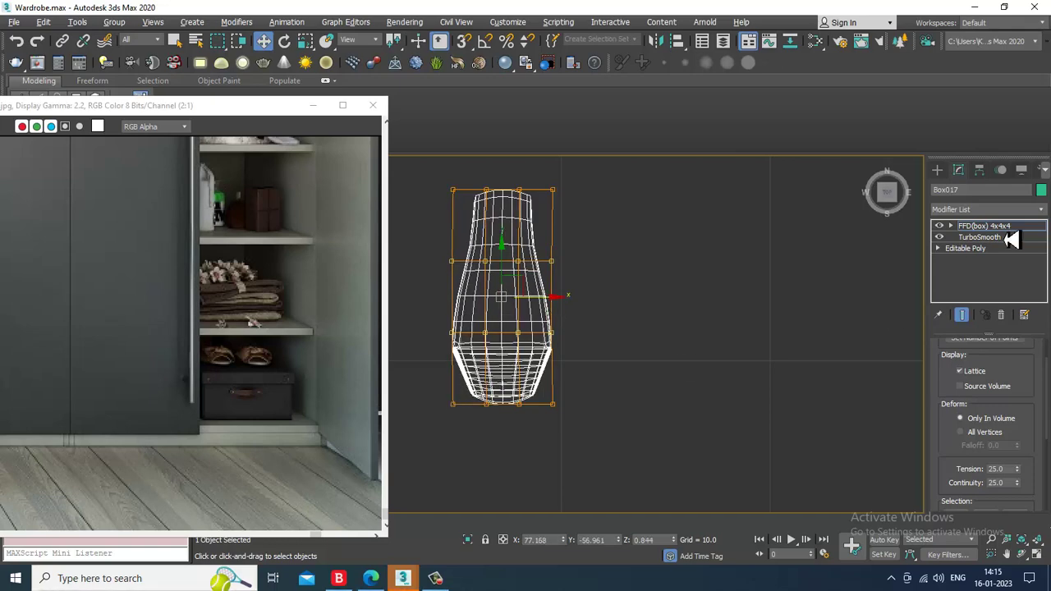
- Convert the deformed shoe to an Editable Poly in the perspective view
key(alt+w)
alt+middle_drag(750, 427, 802, 305)
key(alt+w)
alt+middle_drag(580, 388, 566, 399)
scroll(564, 394, up, 2)
right_click(543, 371)
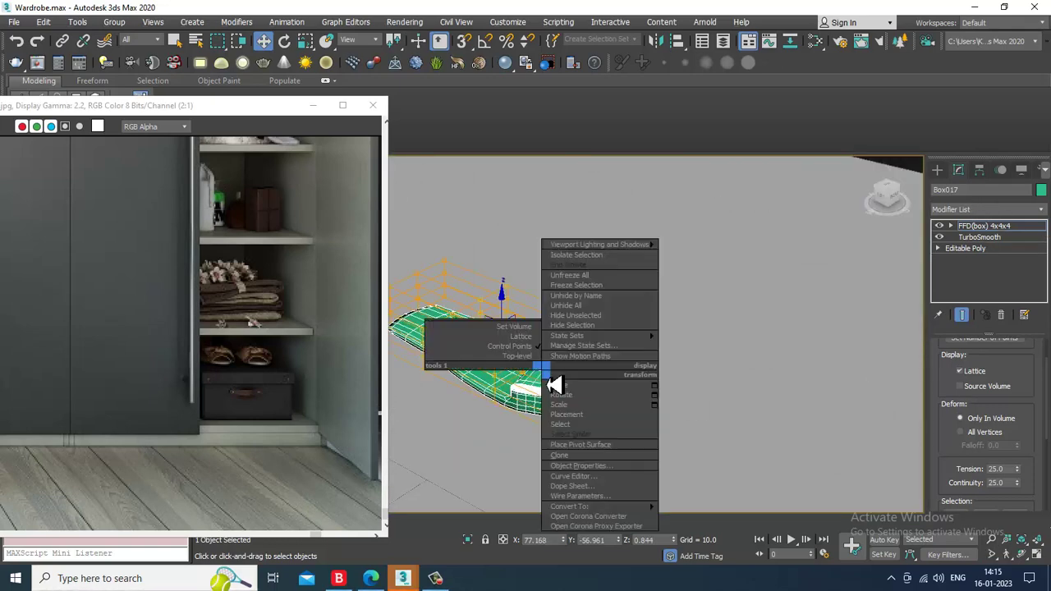
mouse_move(604, 508)
click(753, 516)
mouse_move(651, 507)
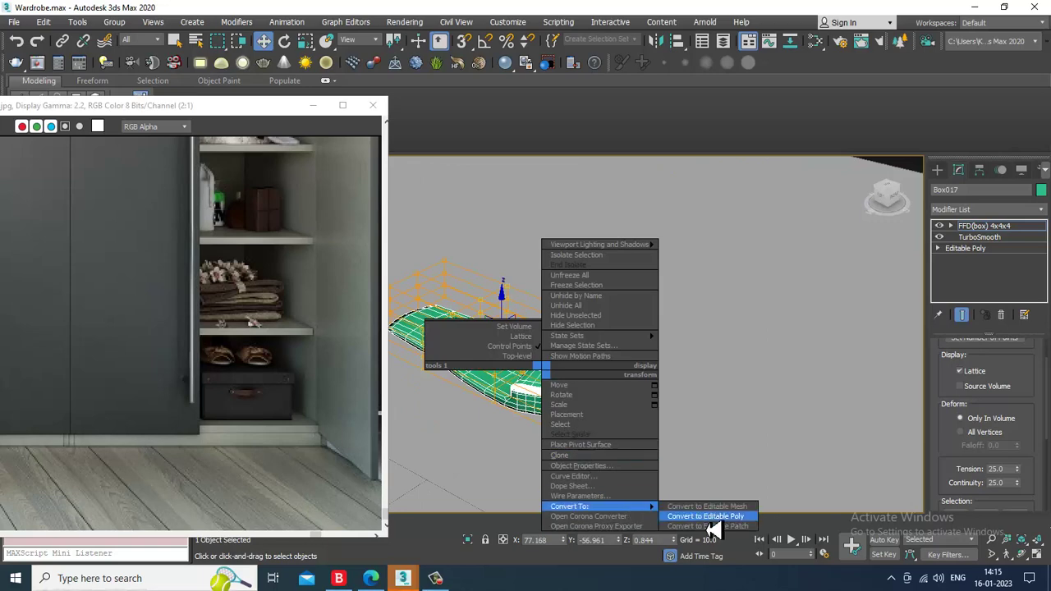
click(711, 518)
- Mirror the shoe along the X axis and place a duplicate beside the original to form a pair
alt+middle_drag(602, 386, 712, 268)
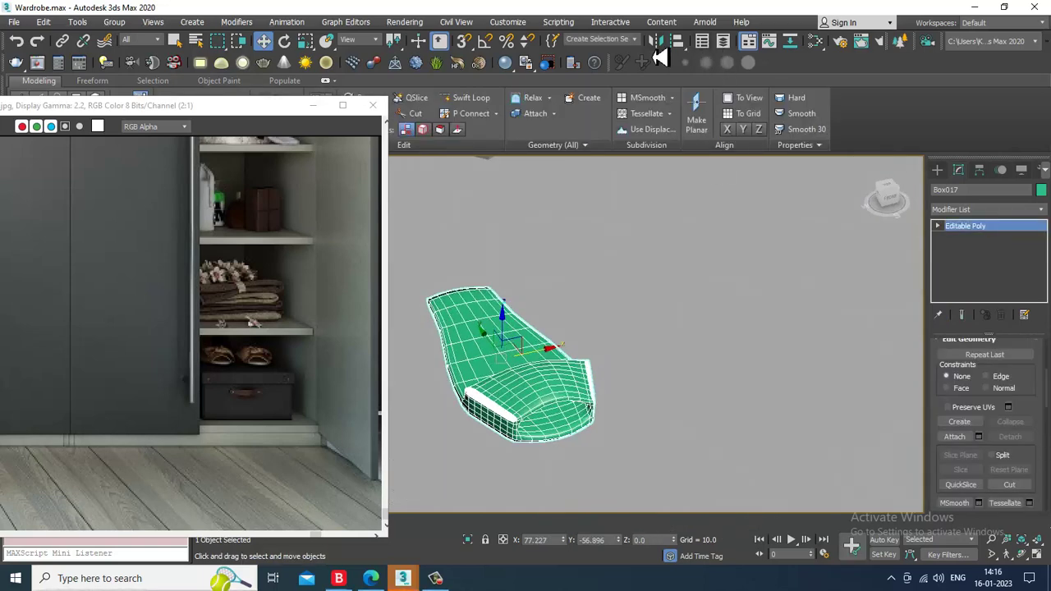
click(657, 49)
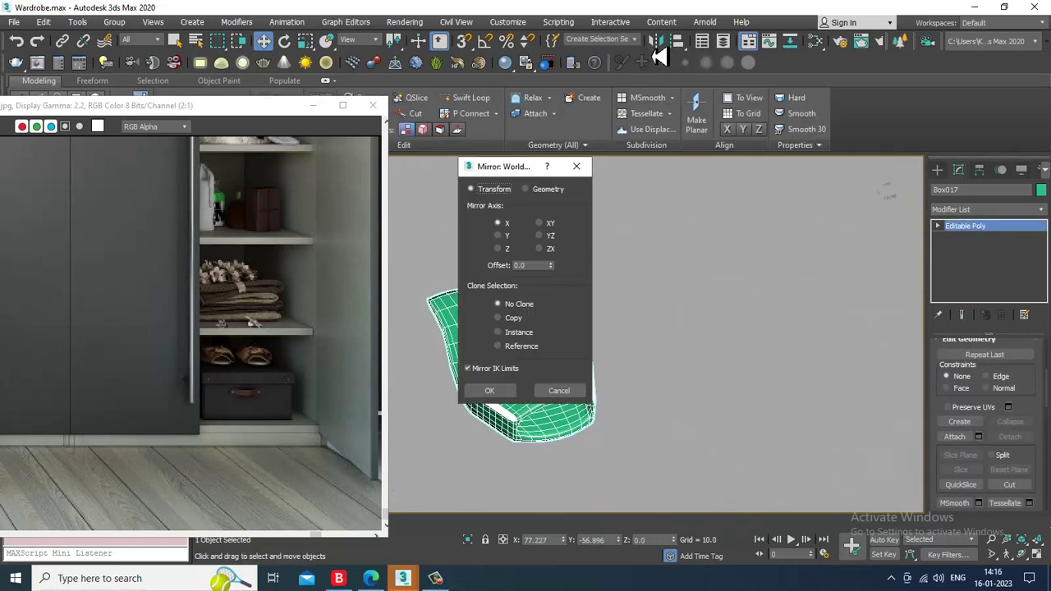
click(497, 390)
drag(537, 356, 666, 335)
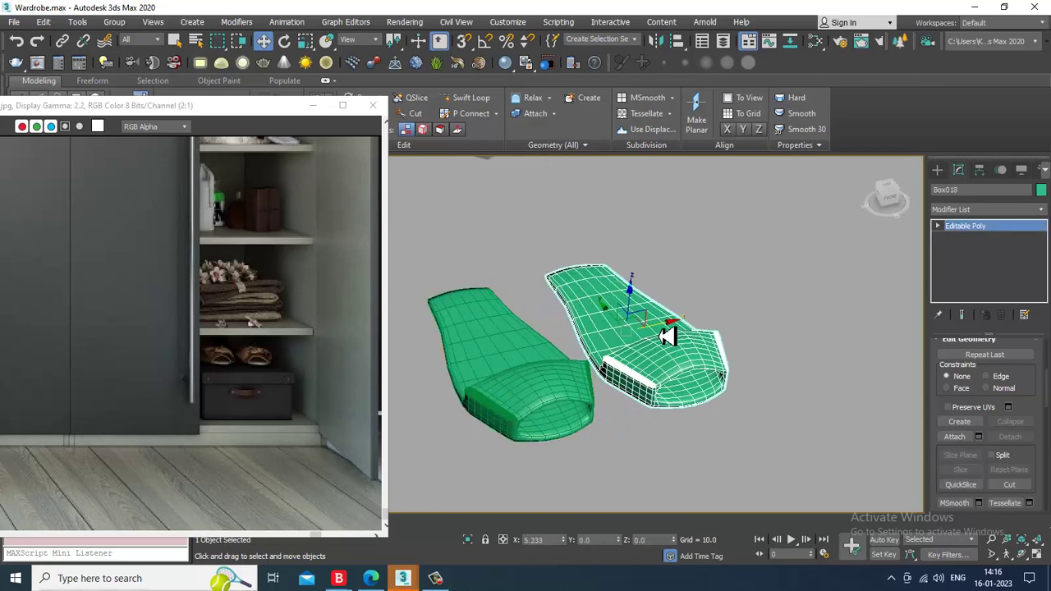
- Select both shoes and move them together to the lidded box in the wardrobe's lowest compartment
ctrl+click(577, 399)
scroll(600, 380, down, 4)
alt+middle_drag(600, 379, 718, 364)
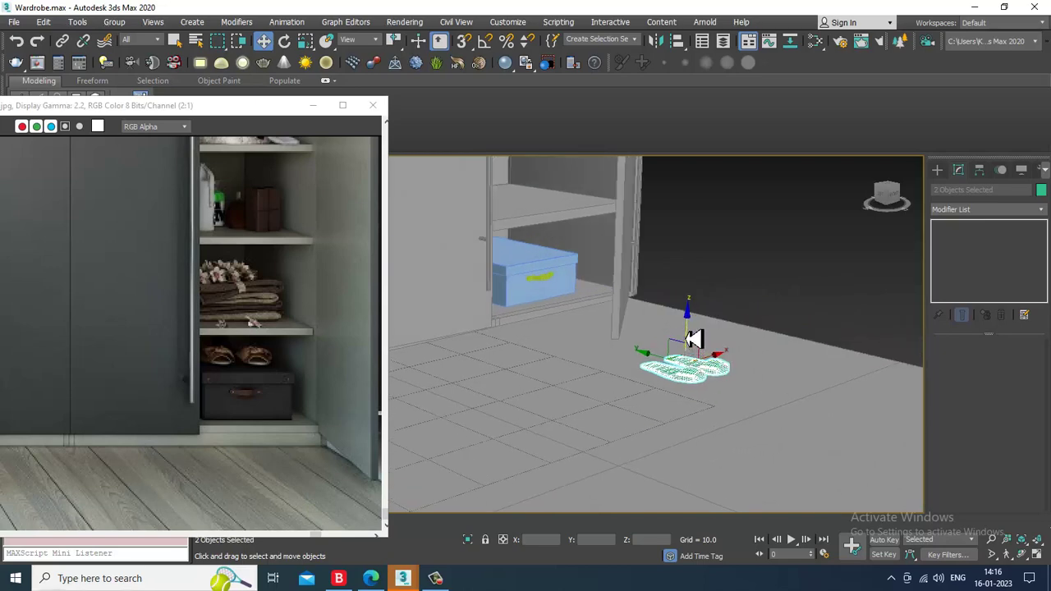
drag(694, 340, 504, 243)
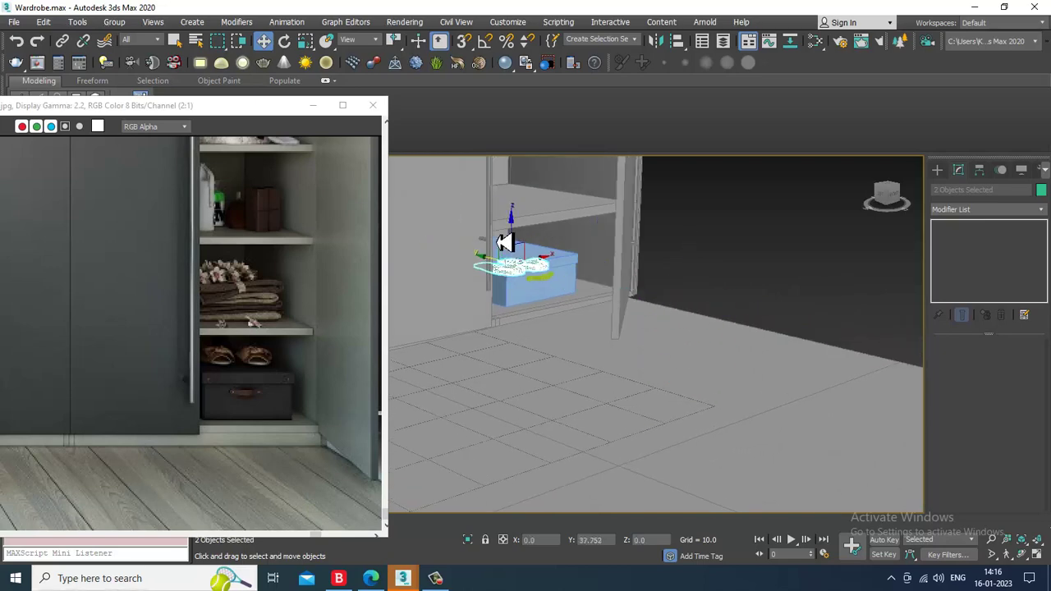
scroll(542, 261, up, 6)
scroll(561, 288, down, 2)
alt+middle_drag(558, 290, 532, 312)
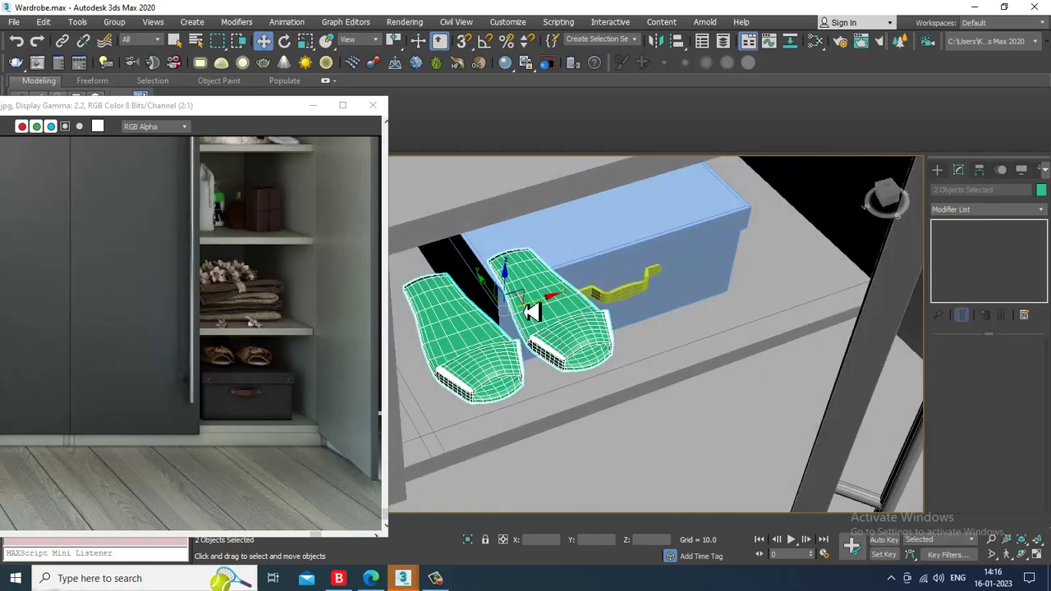
- Raise the pair of shoes onto the lid of the lowest box and center them there
drag(591, 291, 516, 153)
alt+middle_drag(548, 250, 530, 178)
scroll(559, 188, up, 4)
middle_drag(586, 197, 606, 320)
alt+middle_drag(606, 320, 588, 250)
drag(592, 251, 618, 262)
scroll(656, 278, down, 4)
alt+middle_drag(659, 280, 704, 335)
scroll(643, 335, down, 4)
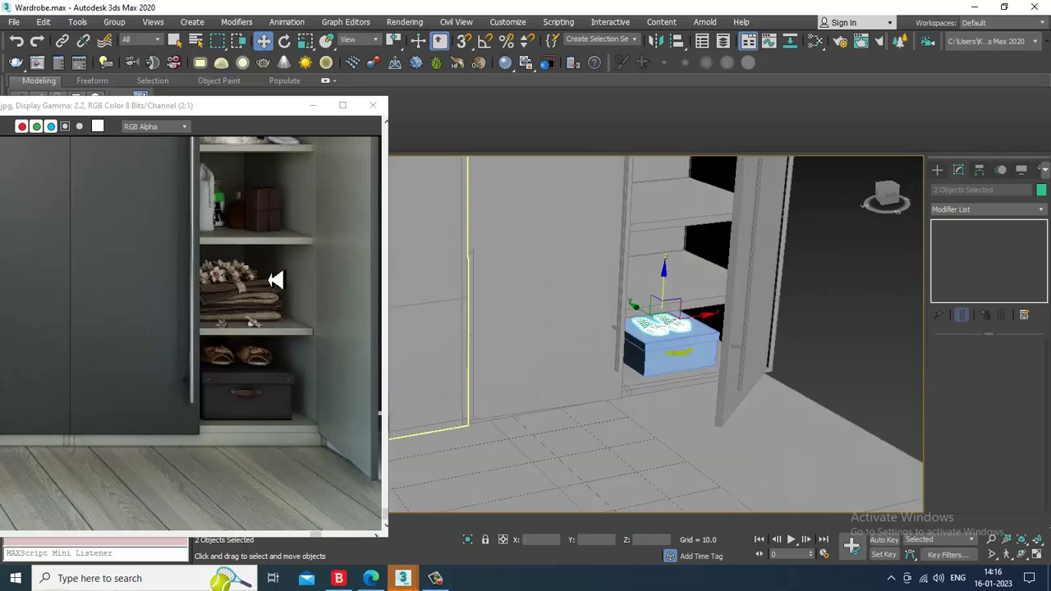
- Compare the modeled wardrobe interior with the shelves and the full room in the reference image
middle_drag(283, 290, 312, 370)
middle_drag(697, 356, 716, 445)
alt+middle_drag(726, 310, 766, 363)
scroll(809, 322, down, 5)
scroll(743, 291, down, 4)
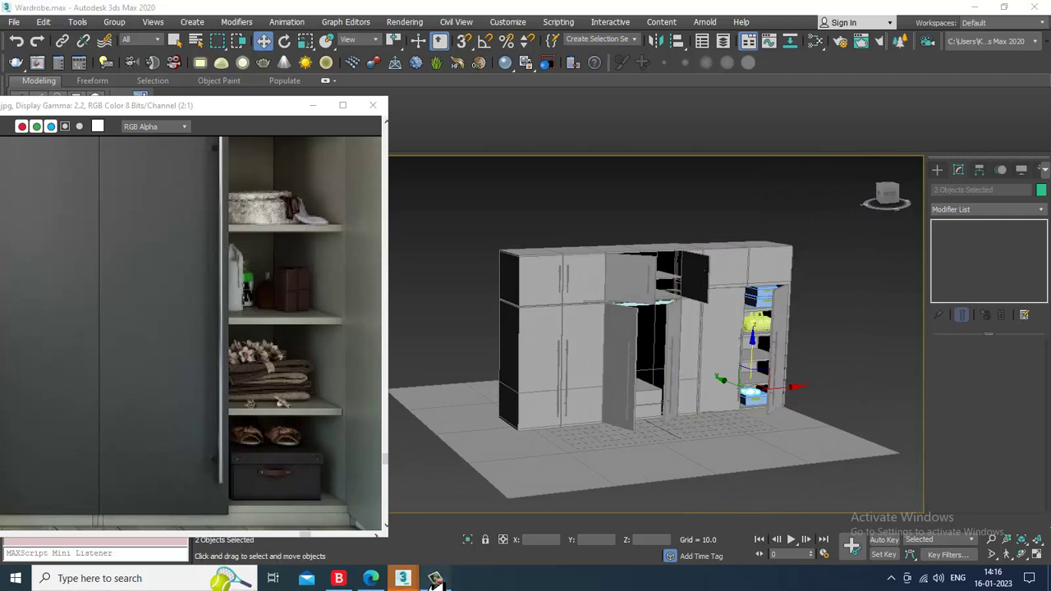
scroll(755, 351, up, 5)
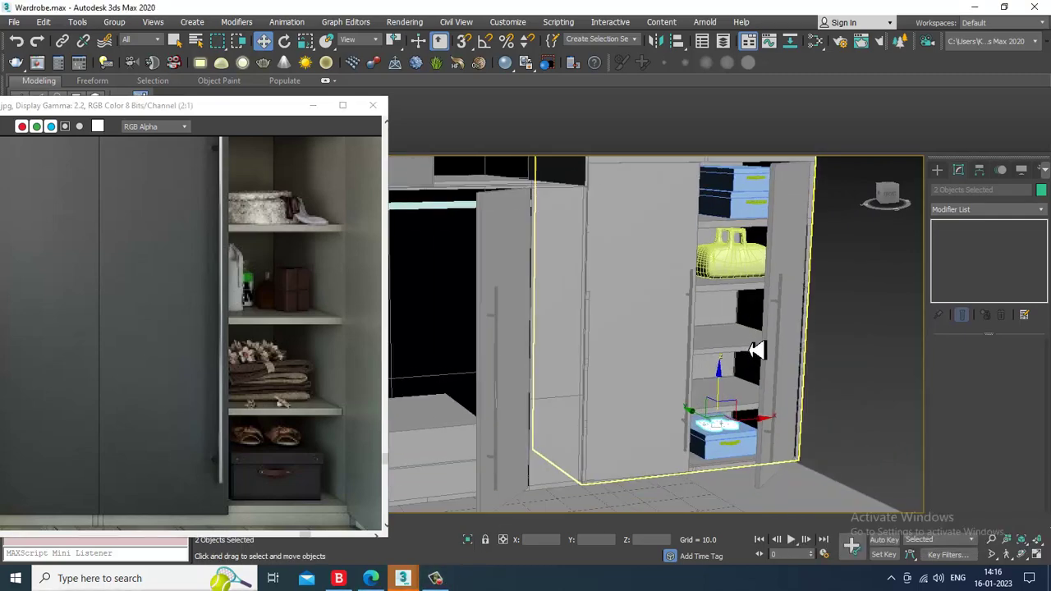
scroll(757, 350, down, 5)
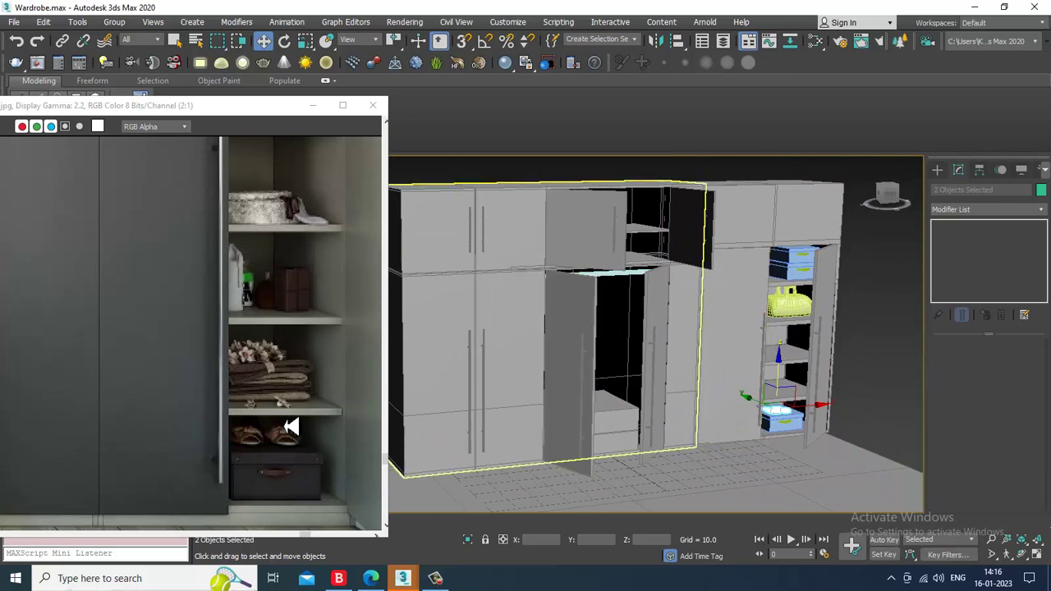
scroll(255, 356, down, 2)
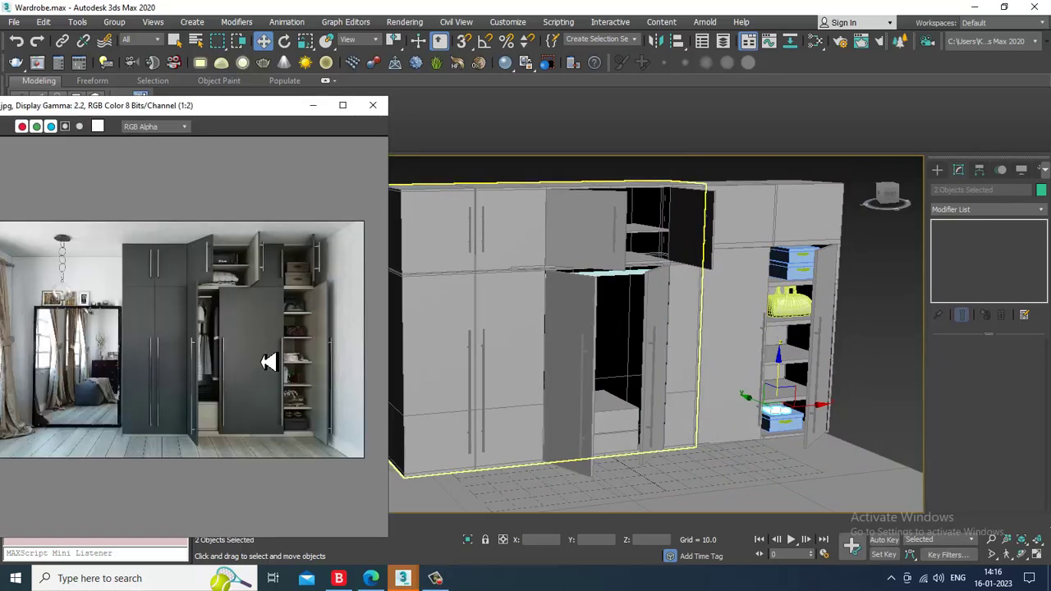
middle_drag(519, 390, 627, 379)
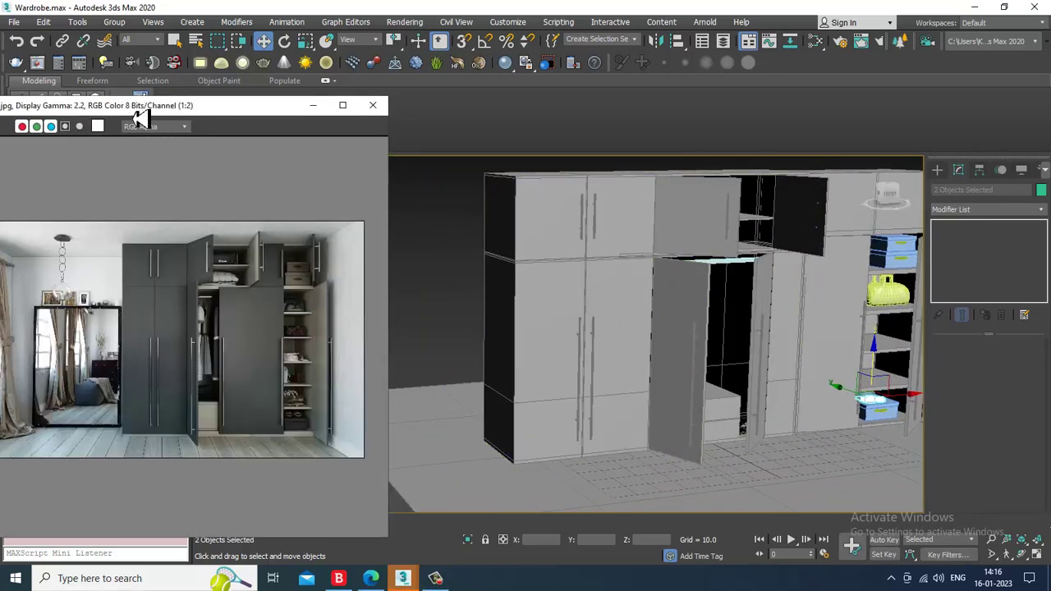
drag(138, 111, 189, 104)
middle_drag(742, 358, 784, 348)
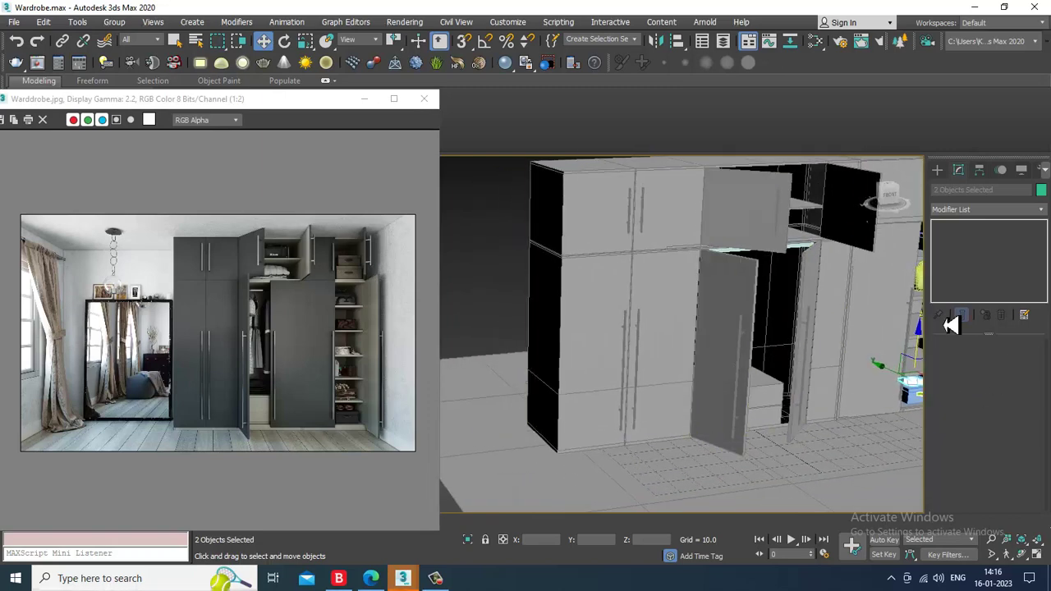
- Select the floor plane and scale it along X to about 172 percent
click(585, 482)
scroll(584, 476, down, 5)
middle_drag(633, 433, 620, 420)
key(r)
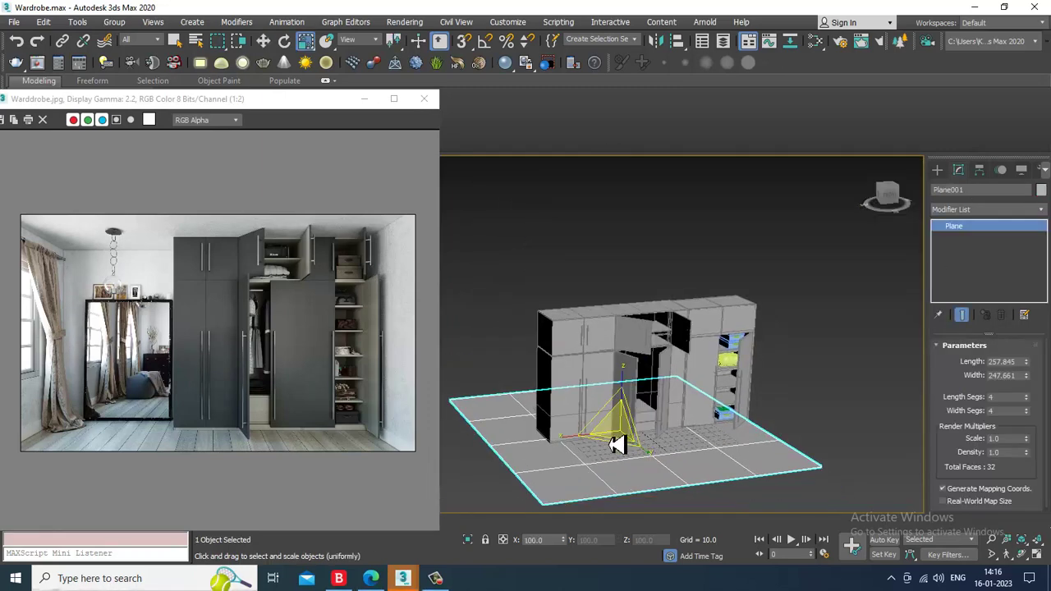
drag(566, 442, 533, 445)
- Select all wardrobe objects without the floor plane and move them toward the back edge of the floor
click(937, 171)
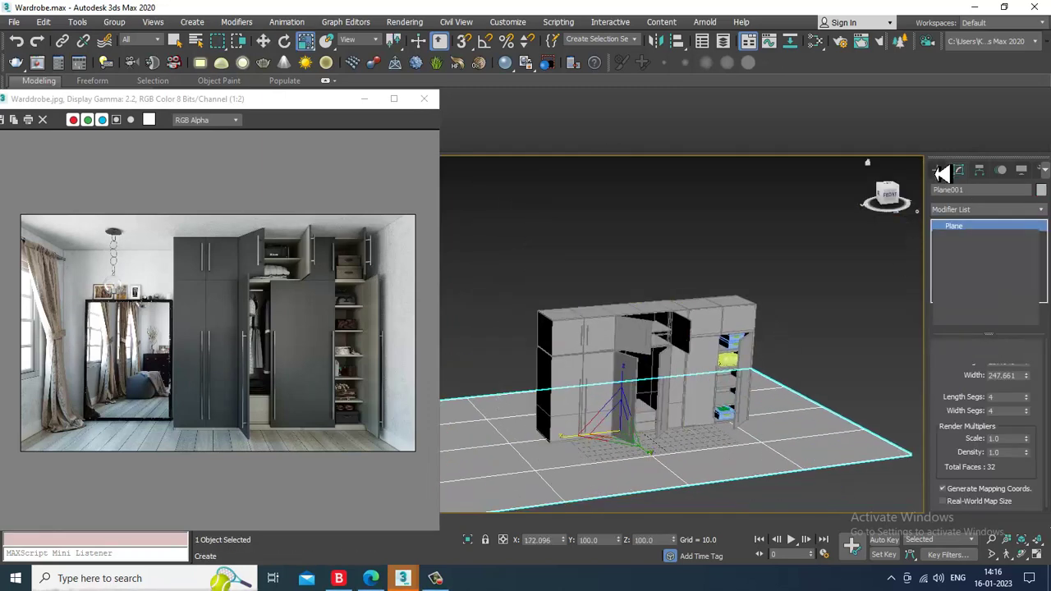
alt+middle_drag(746, 358, 574, 353)
drag(520, 275, 750, 492)
alt+click(730, 410)
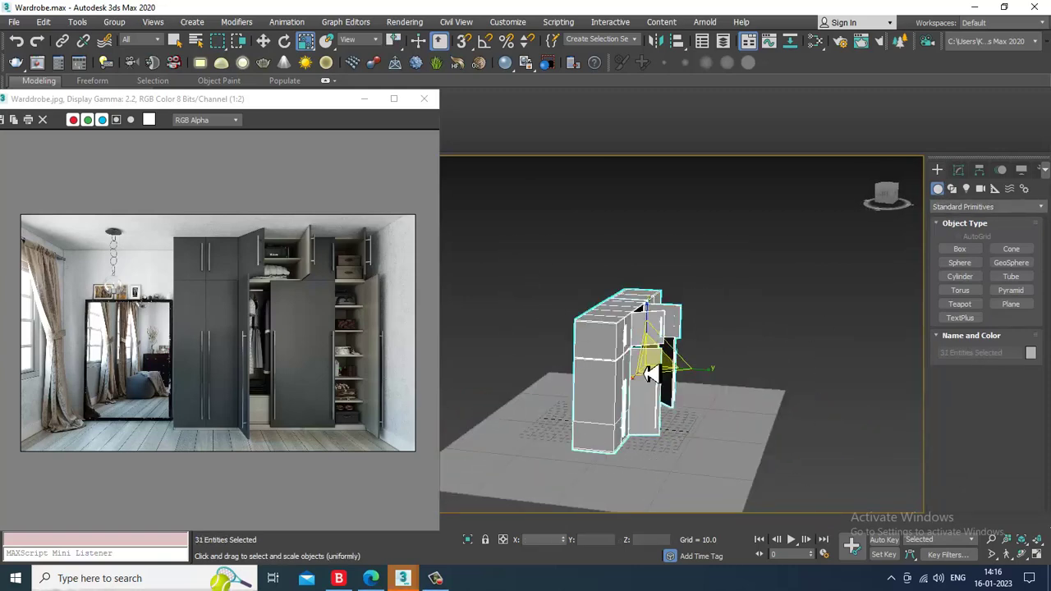
key(w)
drag(626, 372, 565, 378)
alt+middle_drag(567, 382, 609, 414)
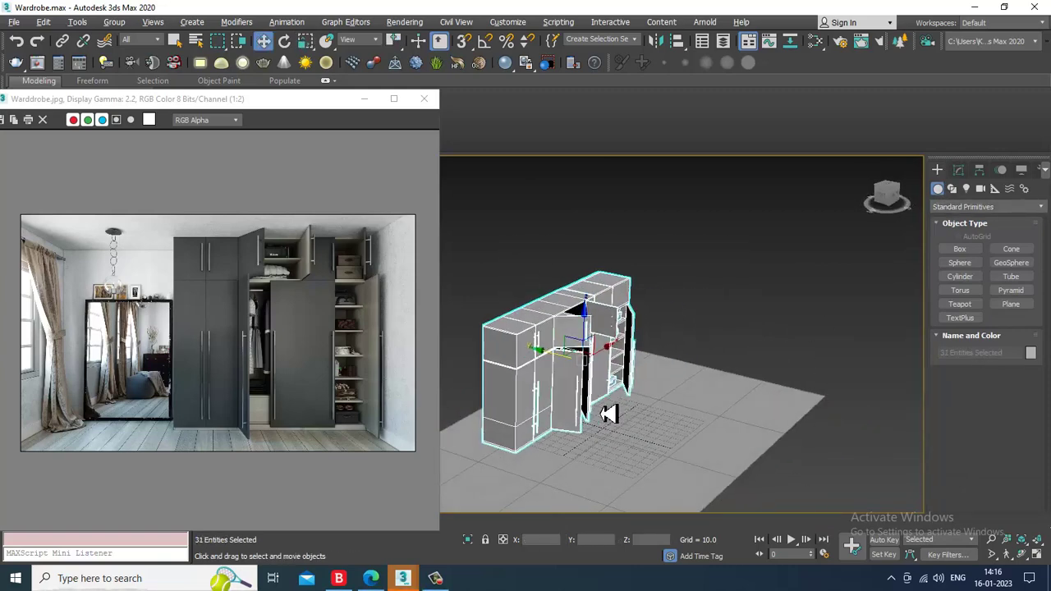
- Create a thin wall box behind the wardrobe, about 446 wide, 5.4 long and 312 high
click(960, 249)
alt+middle_drag(678, 384, 694, 260)
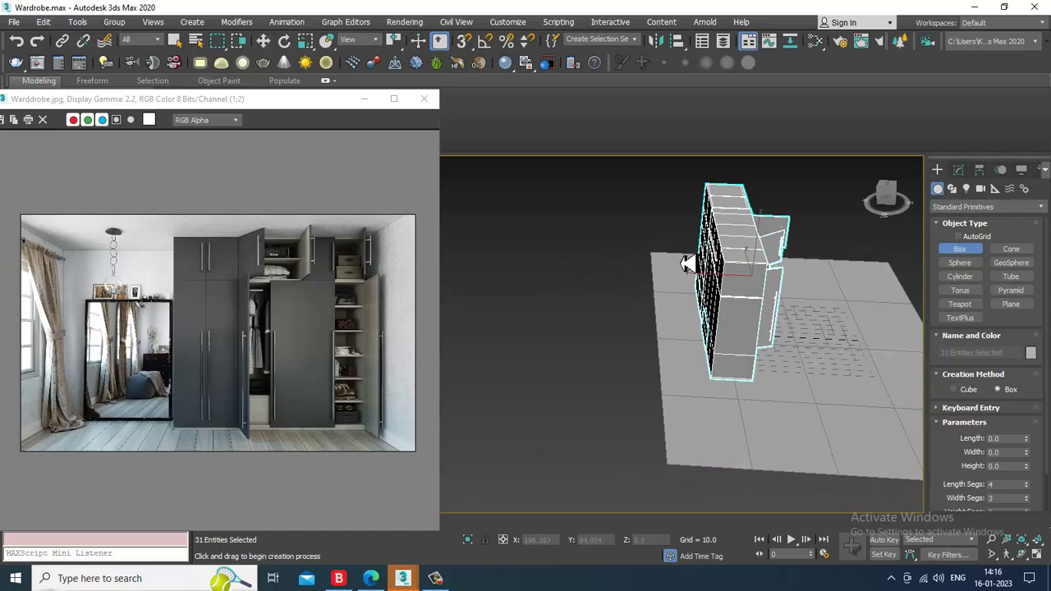
drag(681, 261, 698, 348)
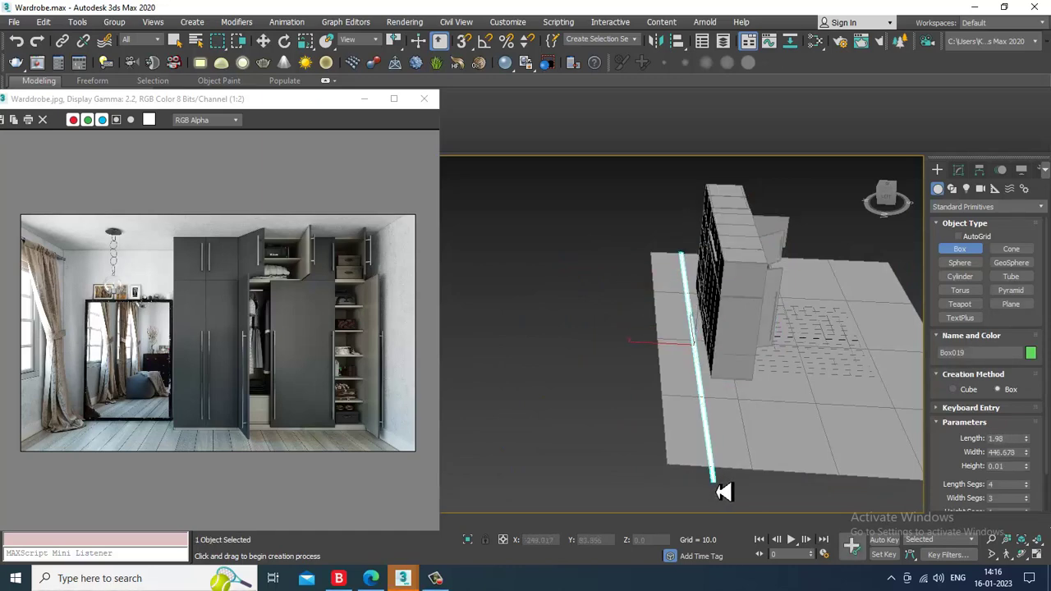
drag(723, 491, 729, 491)
click(720, 211)
key(w)
- Scale the back wall along Z to about 68 percent to lower its height
scroll(712, 254, down, 2)
alt+middle_drag(708, 271, 713, 341)
scroll(713, 341, down, 3)
key(r)
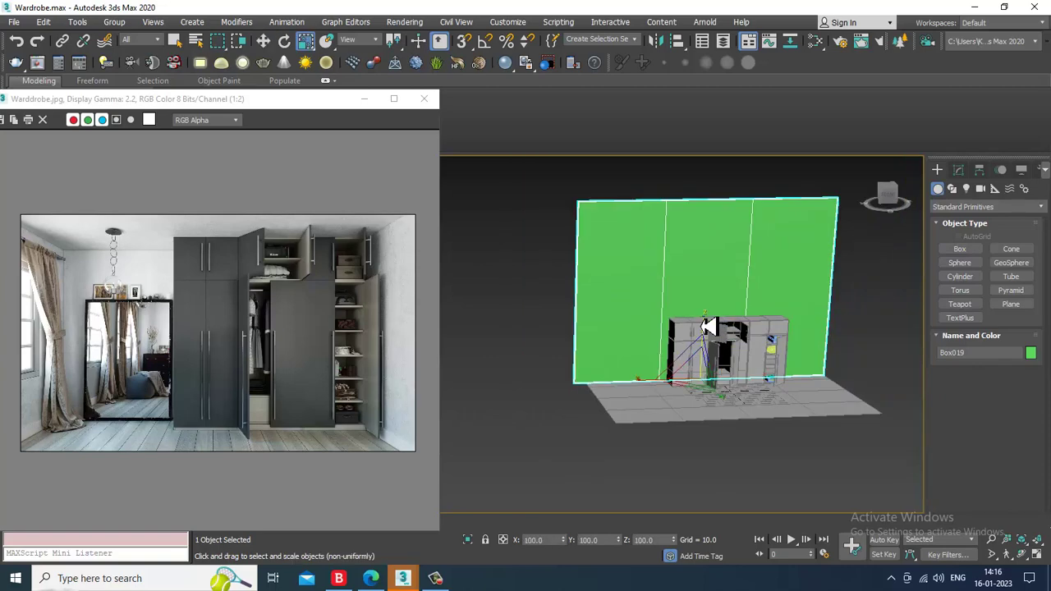
drag(709, 326, 714, 347)
scroll(691, 367, up, 4)
middle_drag(743, 370, 711, 360)
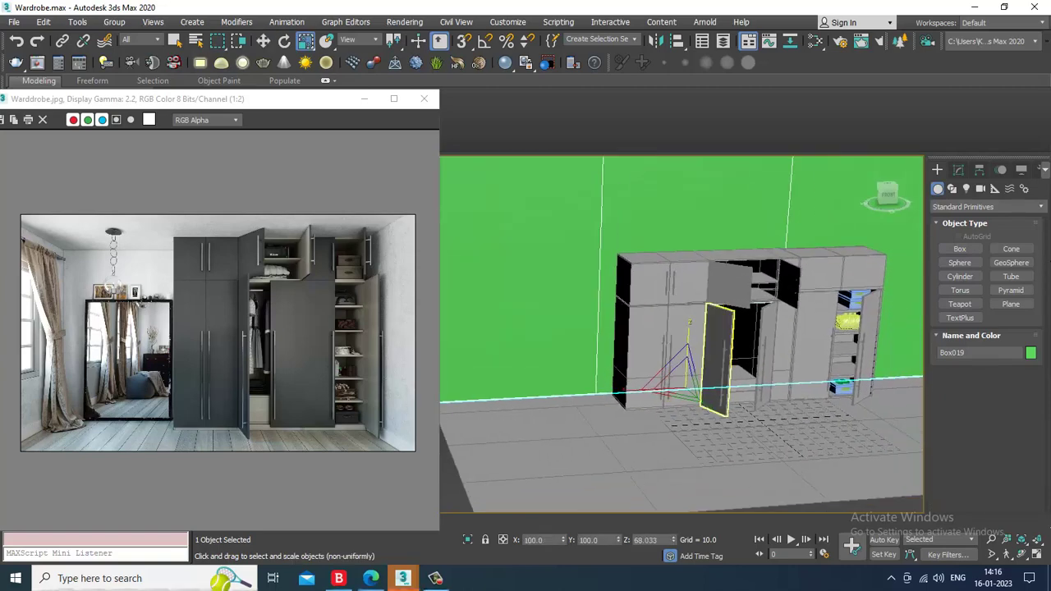
- Set the back wall's length and width segments to 1
click(958, 172)
text(1)
key(Tab)
text(1)
key(Tab)
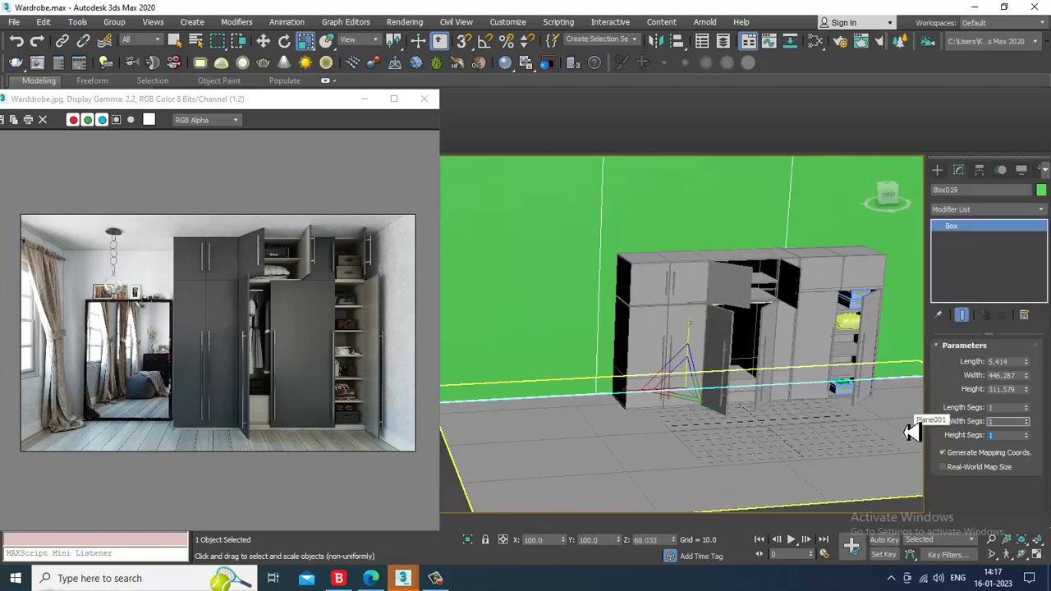
- Widen the floor plane along X to about 200 percent of its original scale
alt+middle_drag(628, 353, 728, 380)
key(w)
click(593, 427)
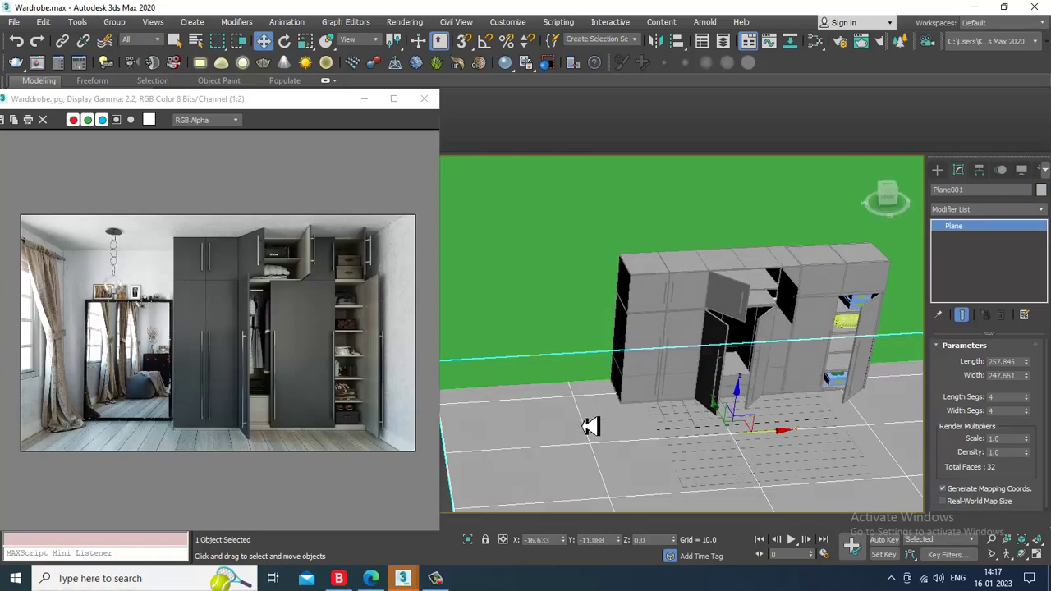
key(r)
drag(678, 450, 670, 449)
- Create an upright box beside the wardrobe for the standing mirror, about 85 wide, 4.6 long and 90 high
click(253, 331)
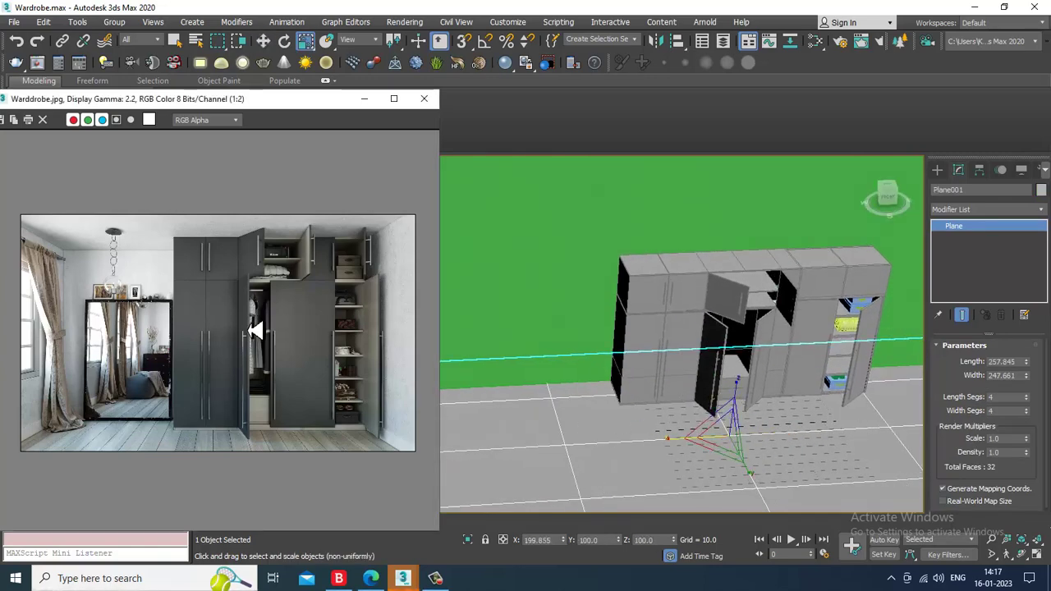
scroll(263, 333, up, 1)
middle_drag(177, 338, 393, 230)
click(938, 370)
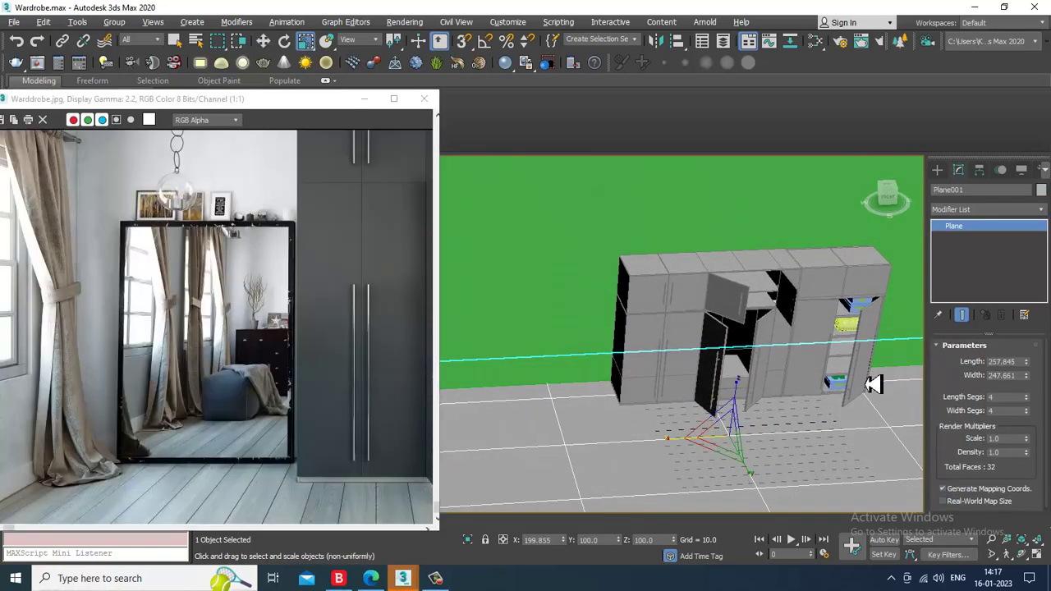
alt+middle_drag(714, 374, 743, 354)
click(938, 171)
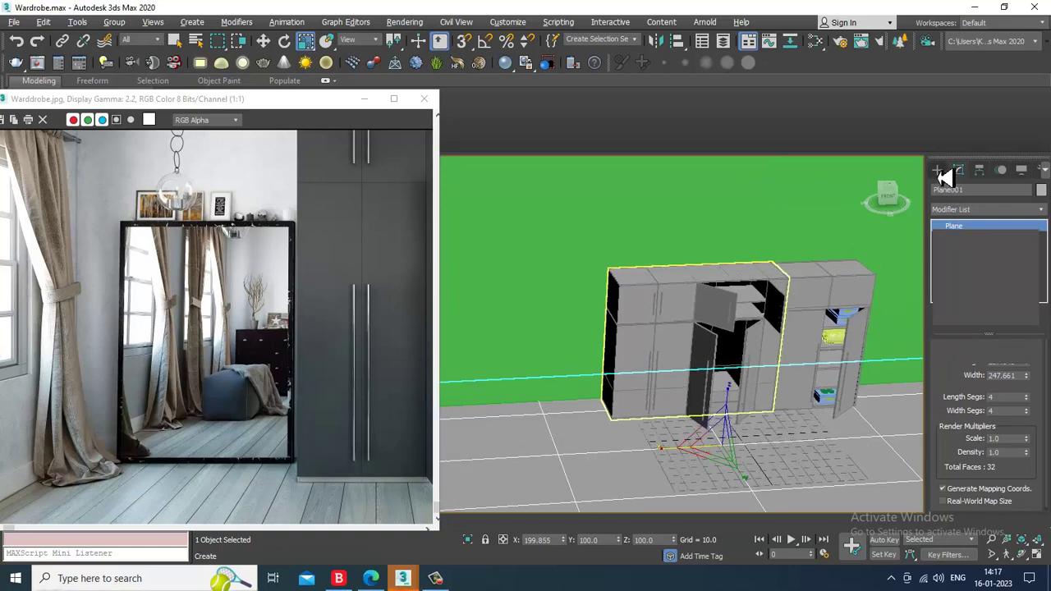
alt+middle_drag(901, 243, 940, 255)
scroll(912, 220, up, 3)
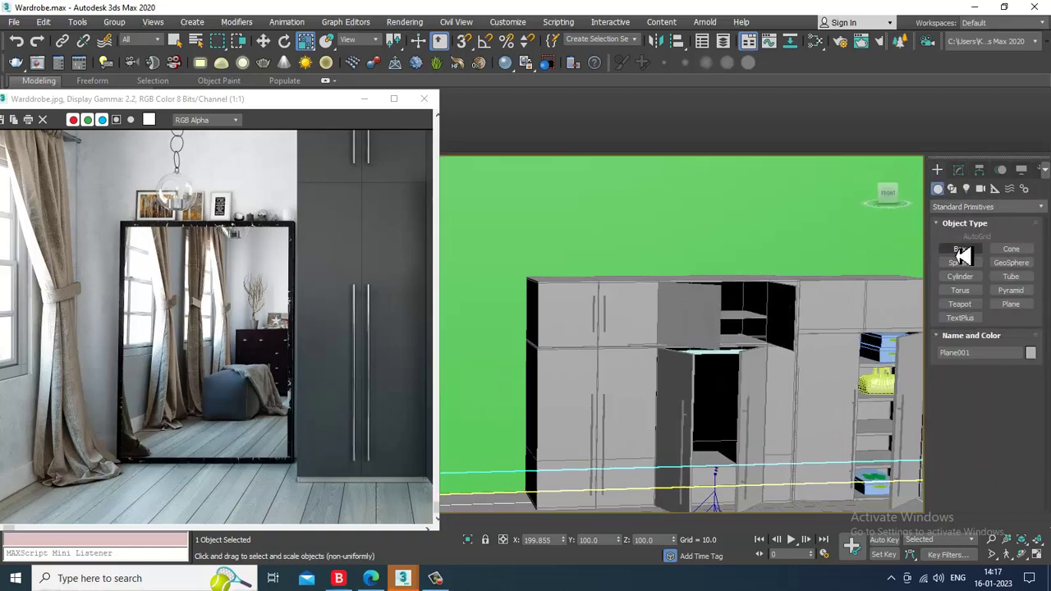
click(959, 249)
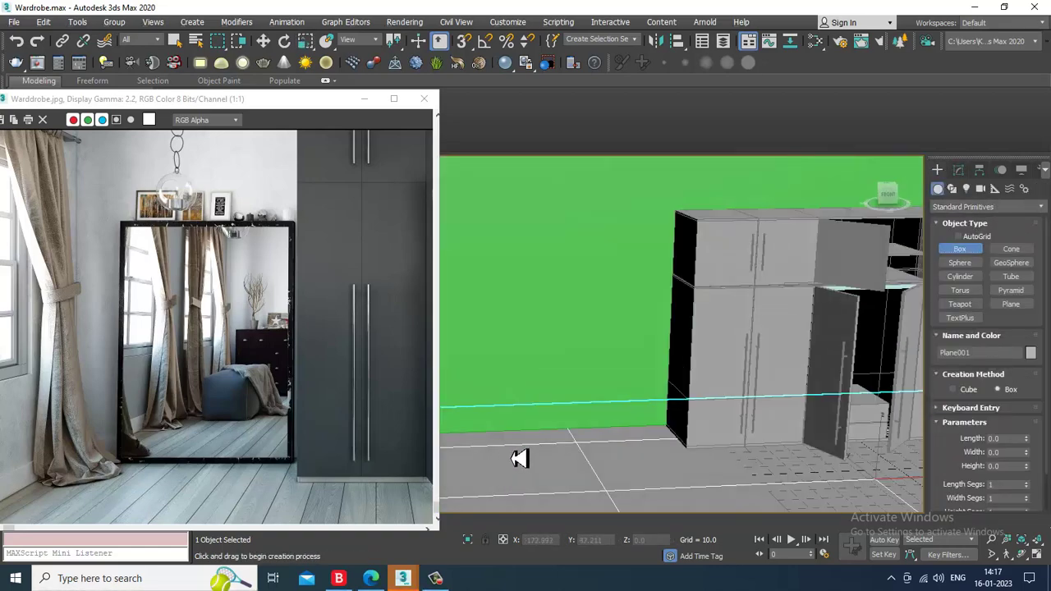
drag(503, 445, 671, 449)
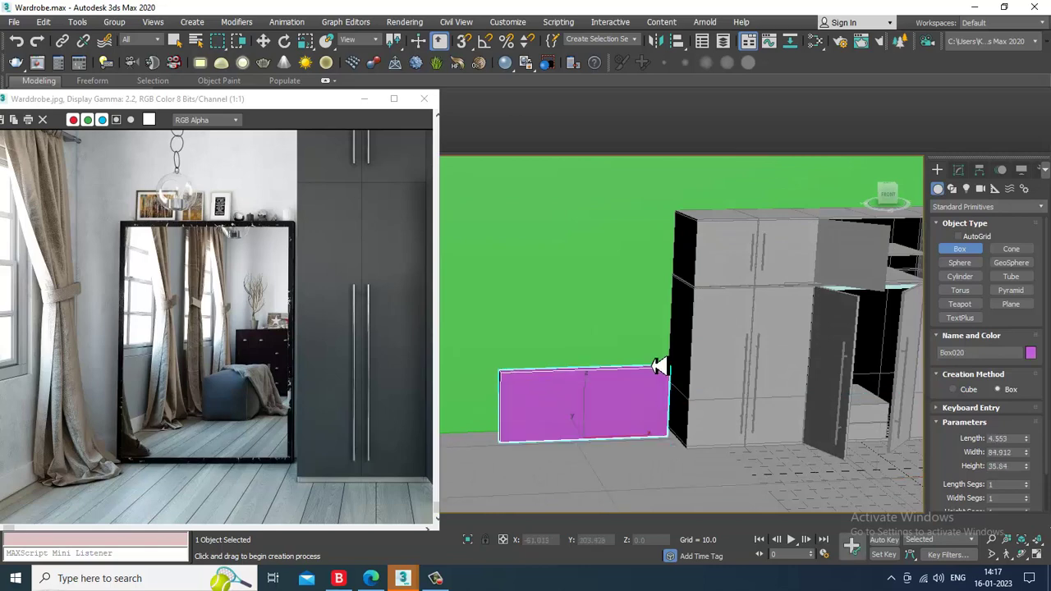
click(659, 261)
alt+middle_drag(659, 262, 701, 293)
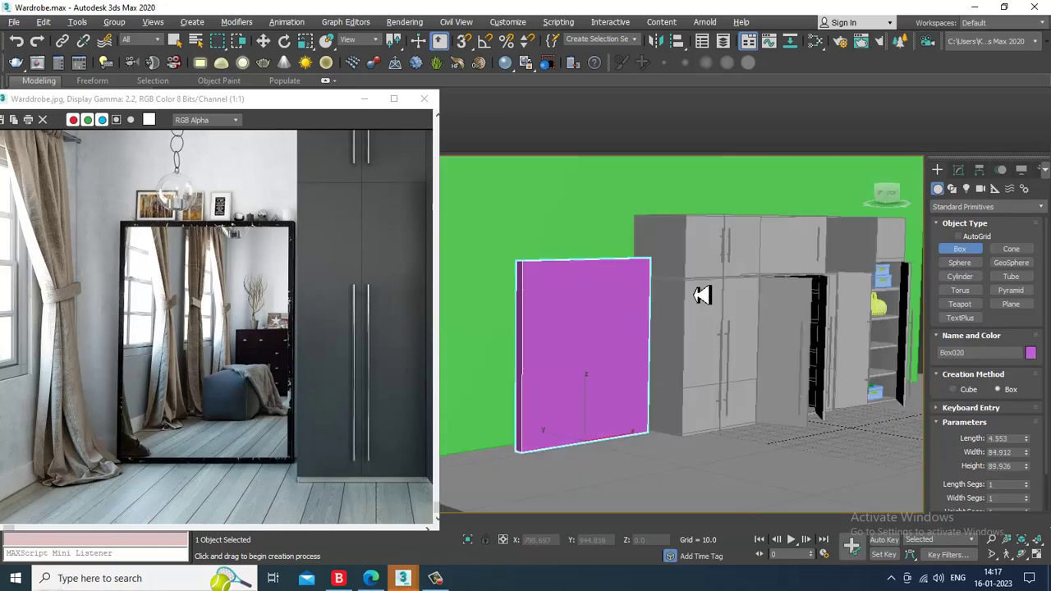
- Thin the mirror box by scaling it along its depth to about 31 percent
scroll(668, 332, up, 3)
key(r)
alt+middle_drag(612, 366, 711, 367)
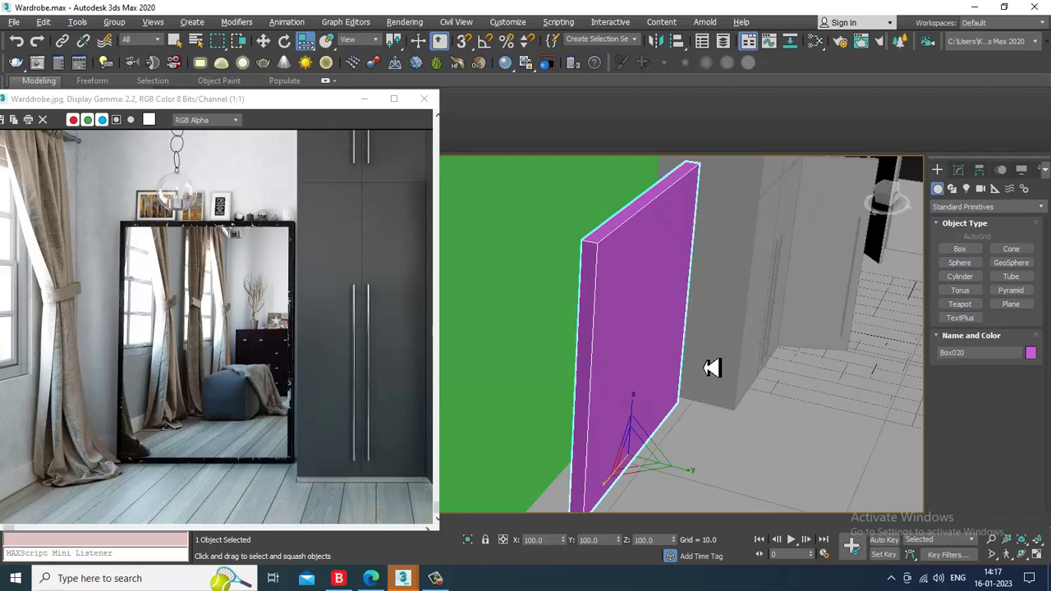
click(694, 476)
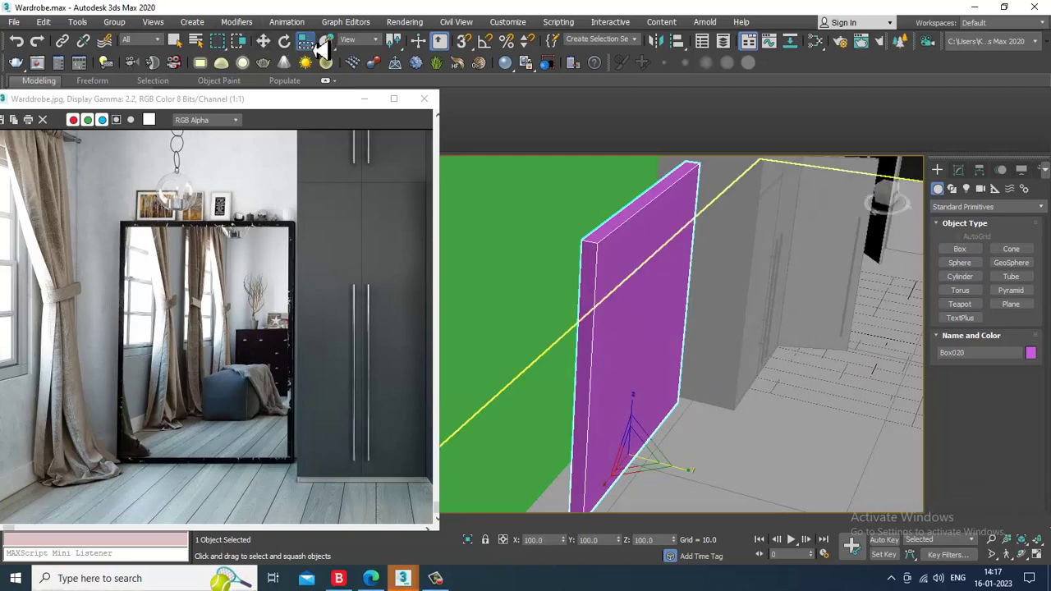
drag(312, 49, 313, 64)
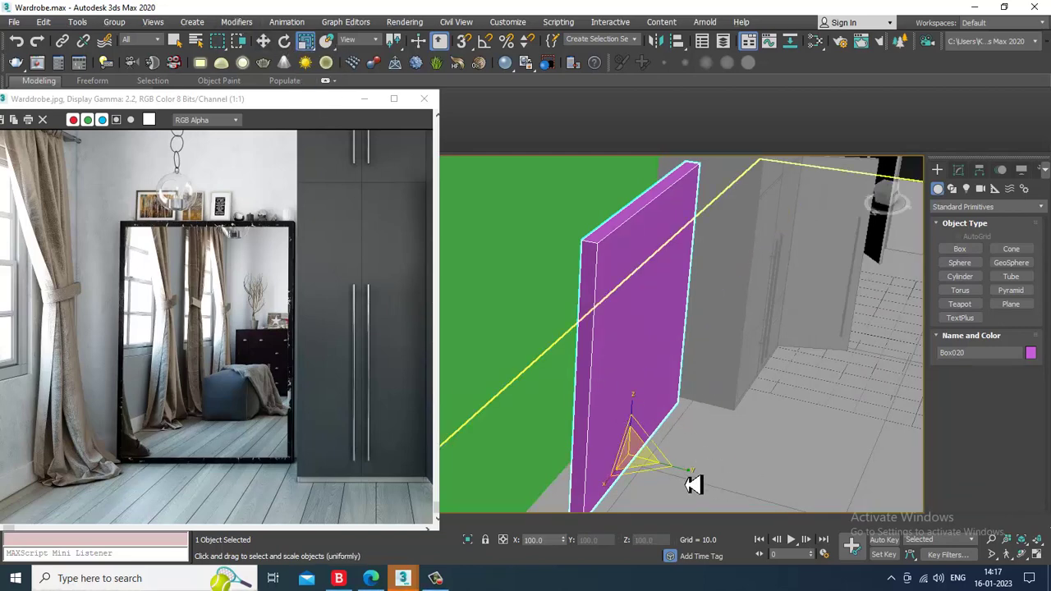
drag(692, 482, 650, 474)
- Tilt the mirror box about 3 degrees toward the back wall and move it up against the wall
key(e)
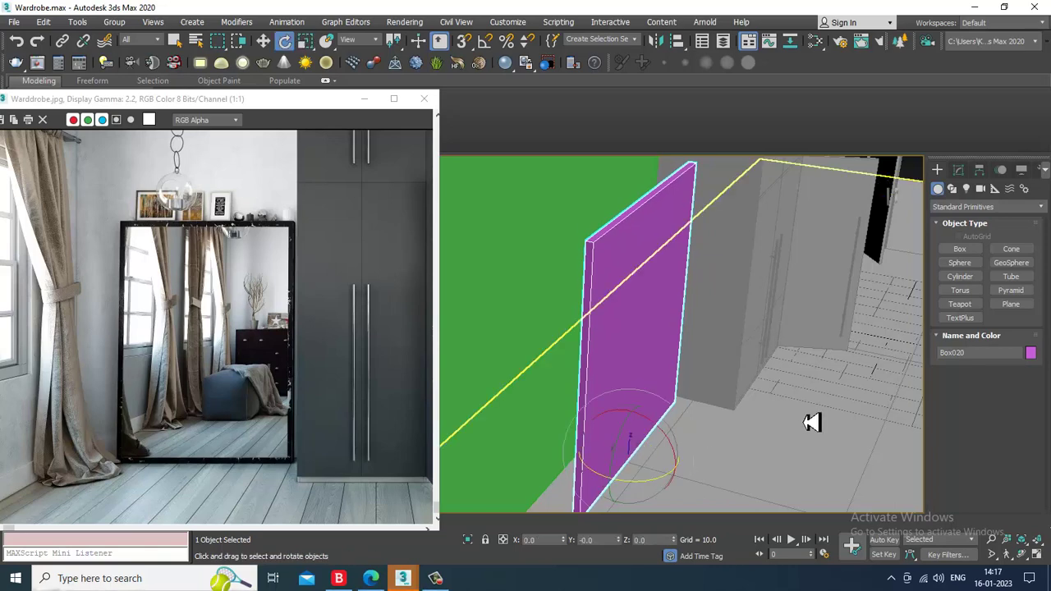
key(alt+w)
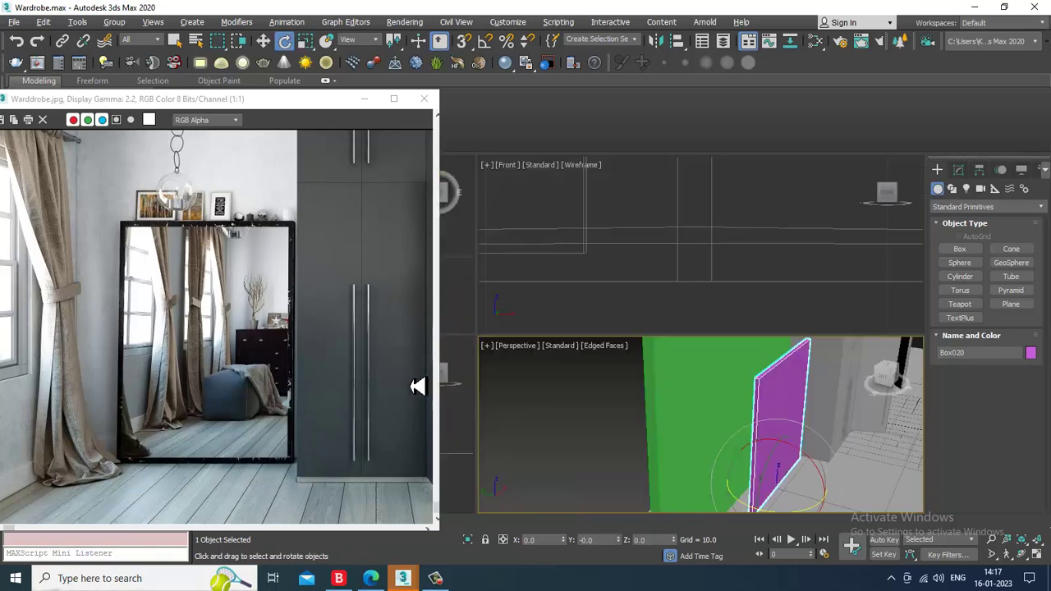
right_click(448, 425)
key(alt+w)
scroll(566, 386, down, 6)
scroll(634, 339, up, 4)
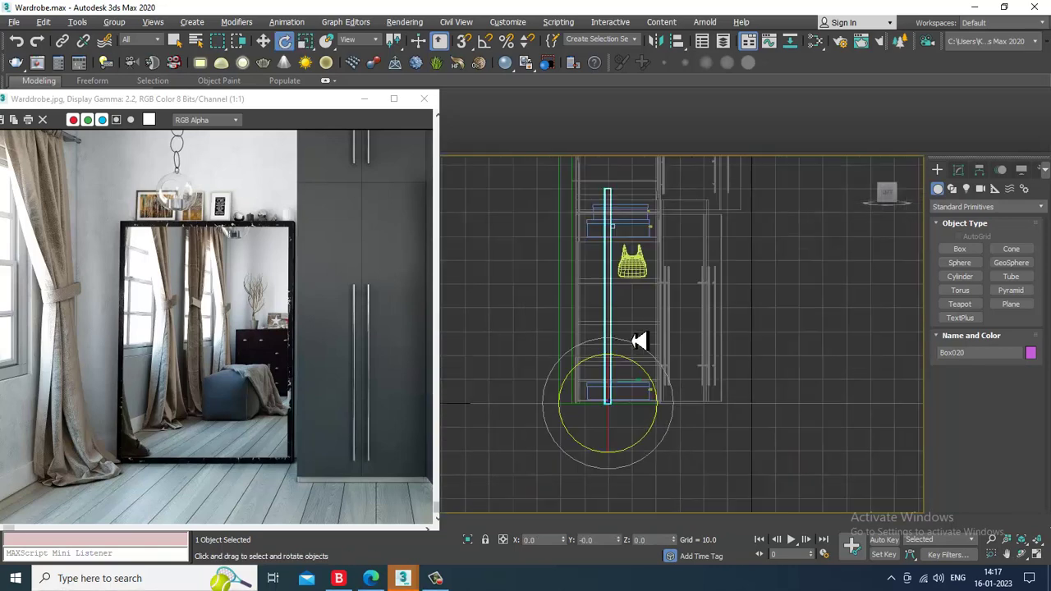
key(w)
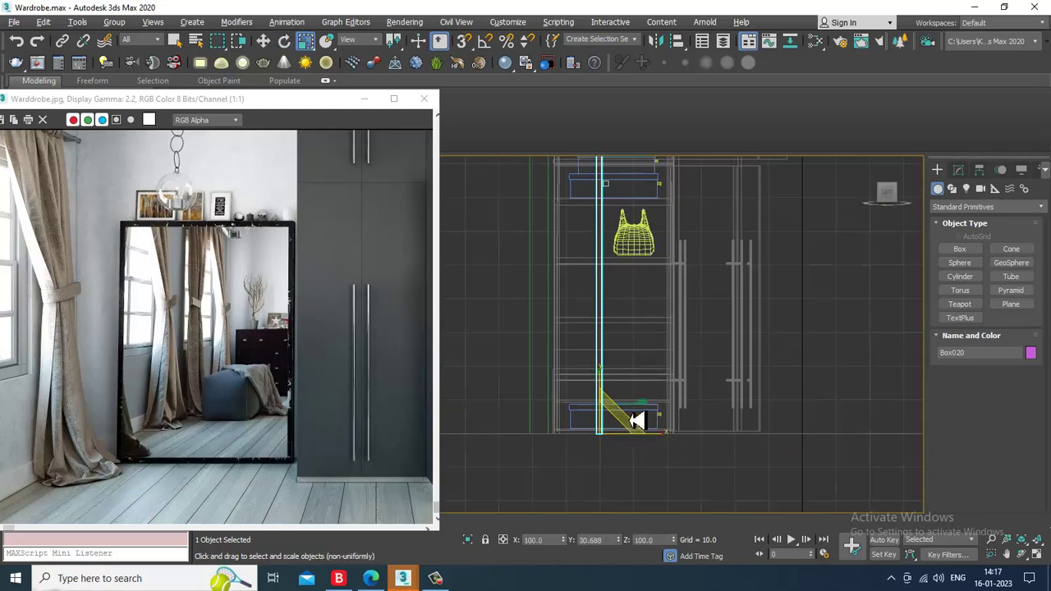
key(r)
key(e)
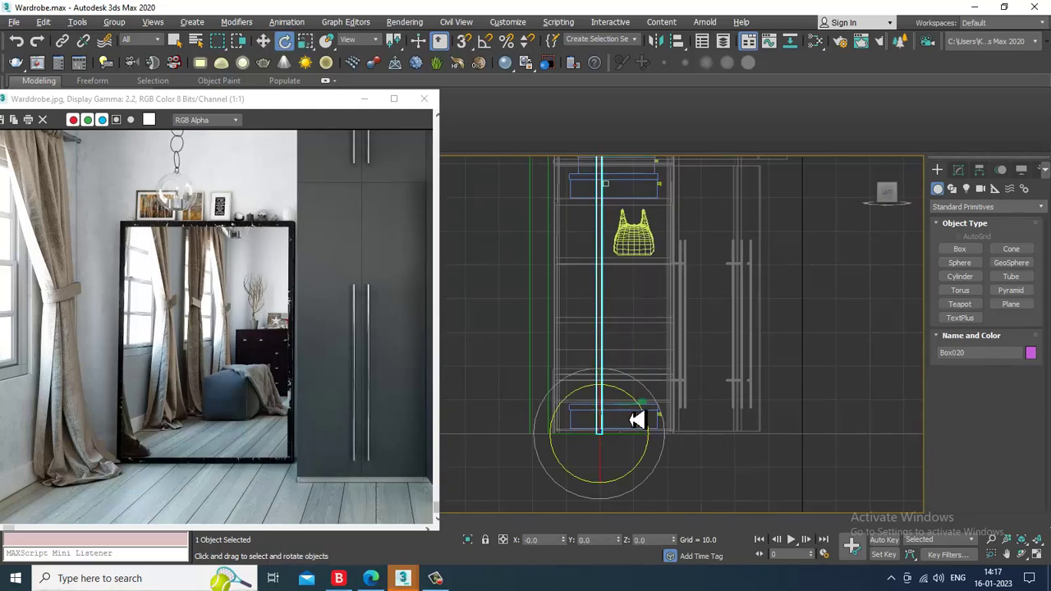
drag(642, 410, 637, 410)
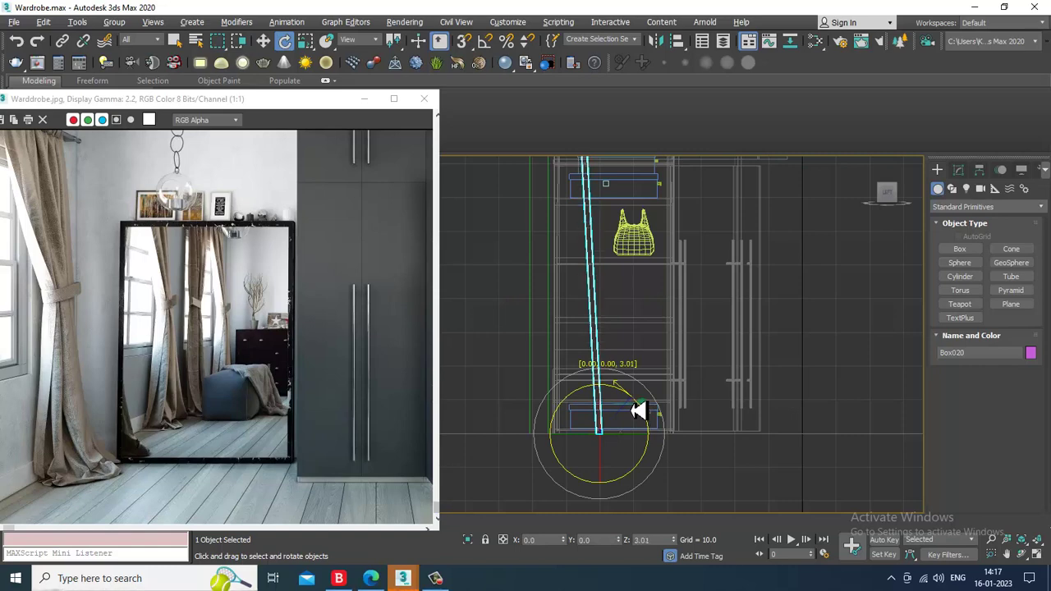
key(w)
drag(650, 445, 619, 444)
- Lean the mirror box slightly further back and shift it about 2.5 units along Y, out of the wall
key(alt+w)
click(709, 488)
key(alt+w)
alt+middle_drag(675, 418, 629, 399)
key(e)
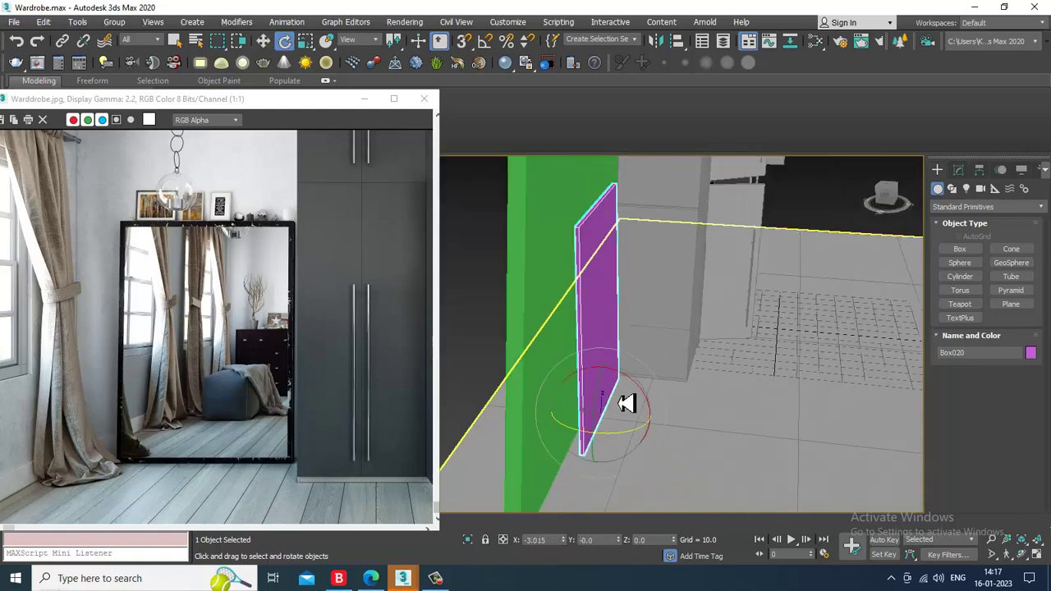
drag(624, 386, 622, 388)
key(w)
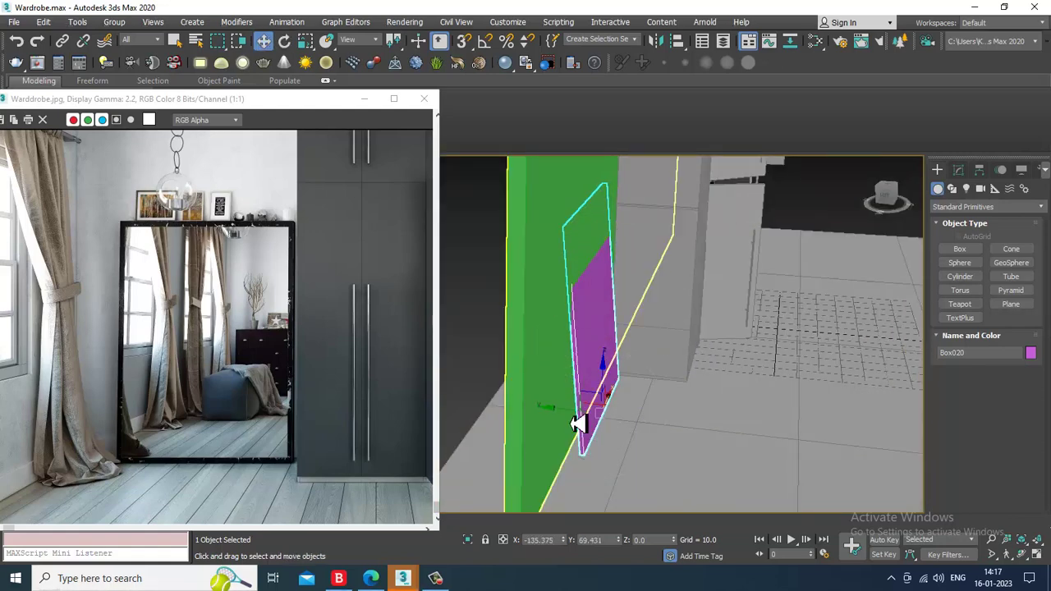
drag(569, 421, 581, 420)
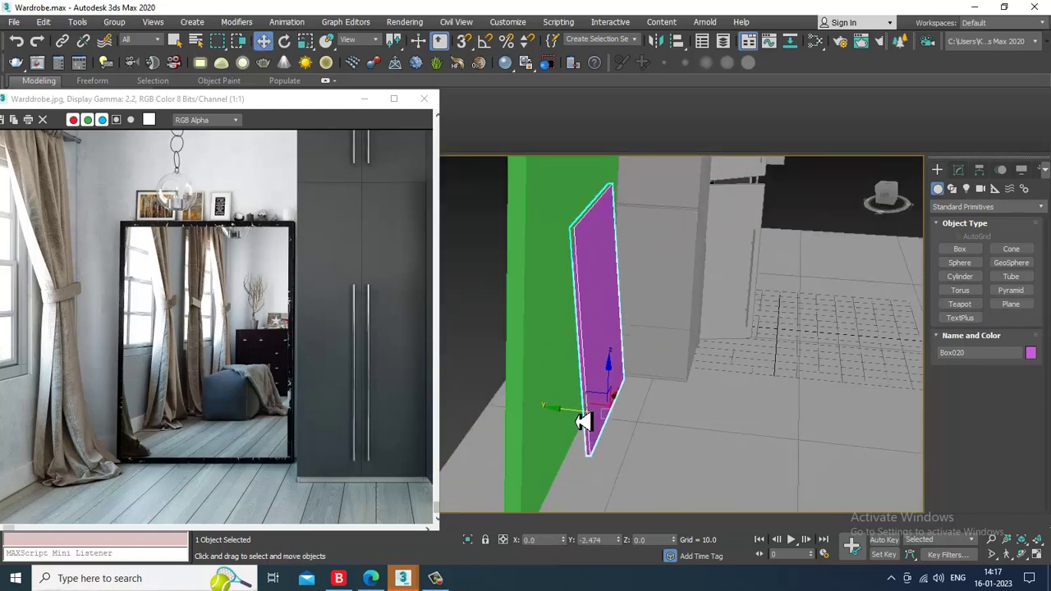
- Convert the mirror box to an Editable Poly
alt+middle_drag(750, 393, 688, 381)
right_click(600, 272)
mouse_move(691, 406)
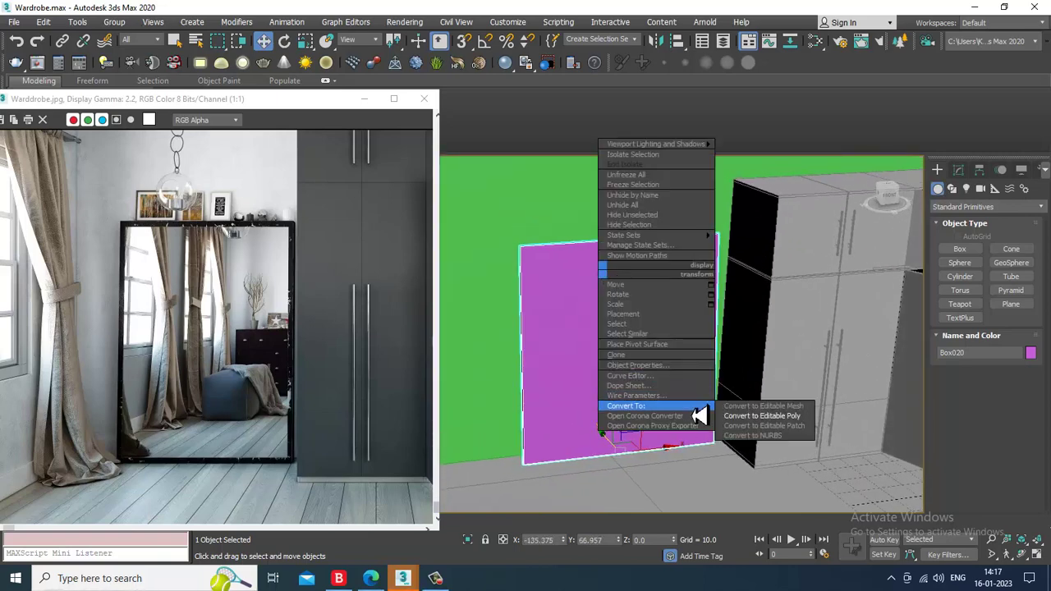
click(762, 415)
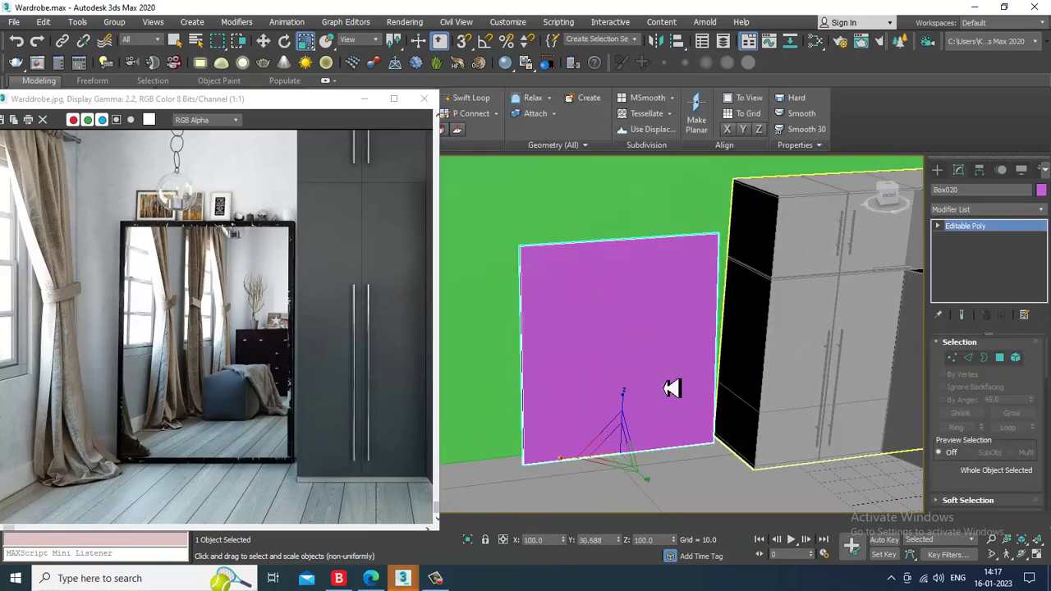
- Inset the mirror's front polygon by about 3.2 to form its frame border, and leave polygon editing
key(4)
click(631, 350)
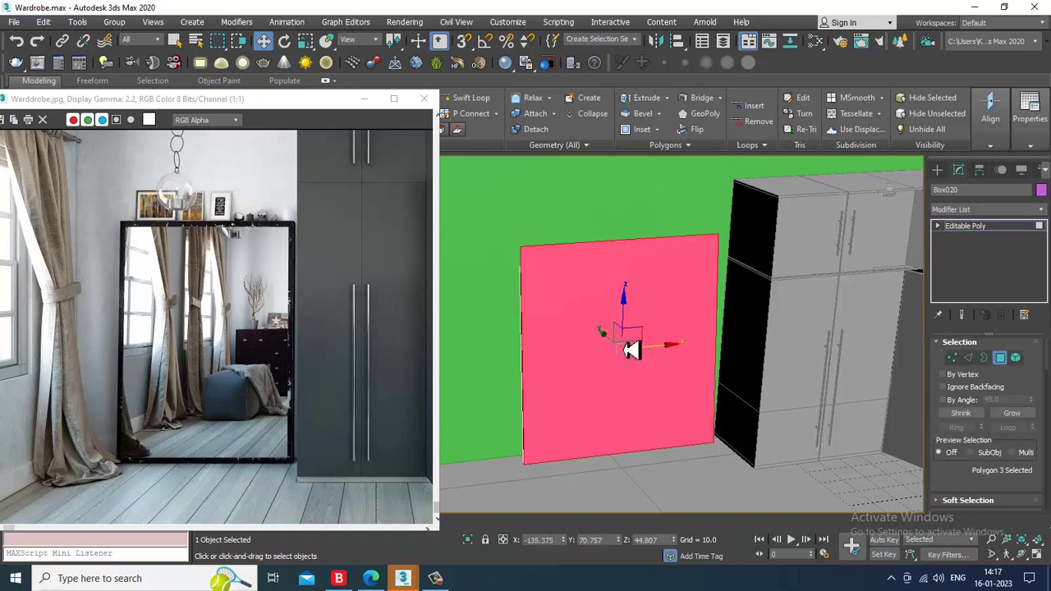
alt+middle_drag(817, 418, 778, 408)
drag(971, 496, 982, 368)
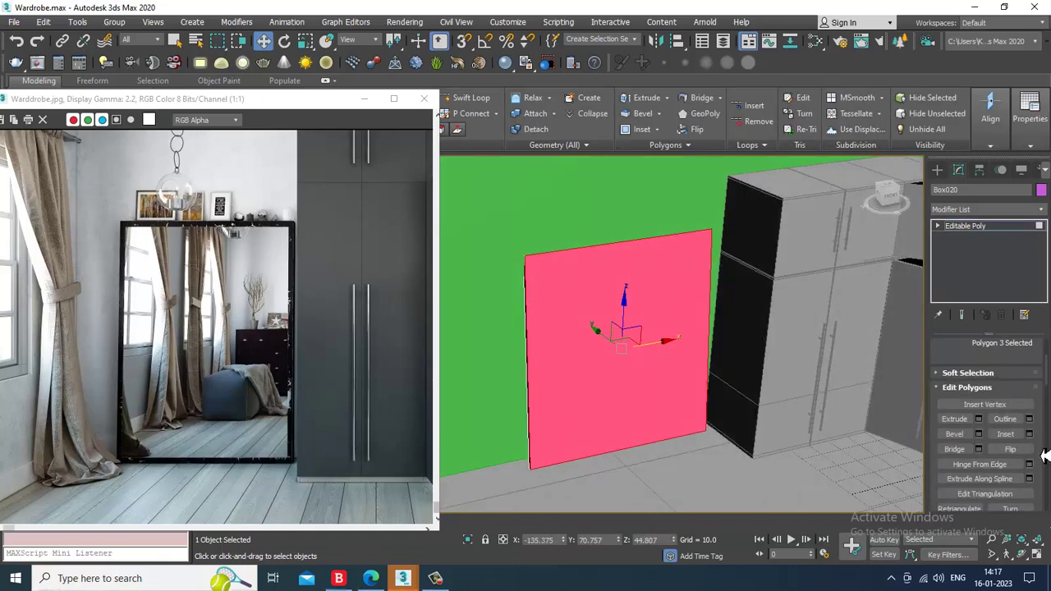
click(1029, 435)
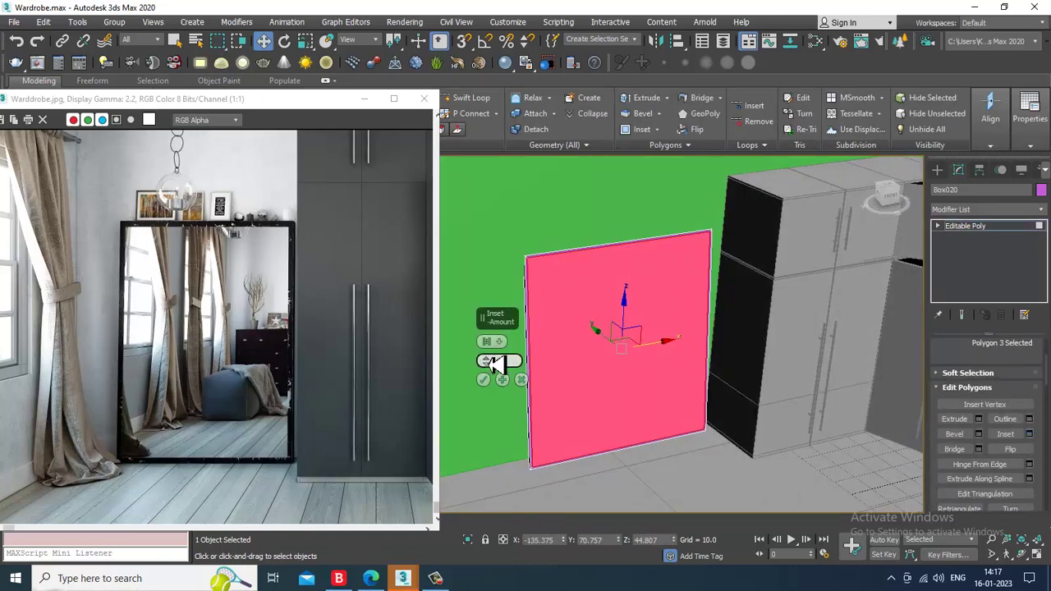
drag(489, 363, 492, 348)
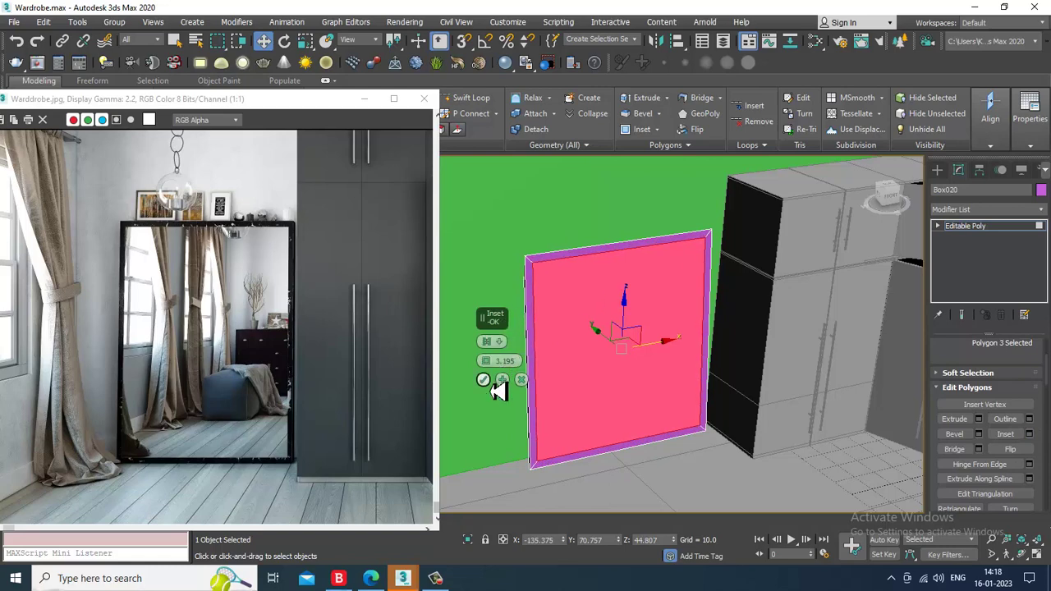
click(484, 380)
alt+middle_drag(740, 394, 748, 369)
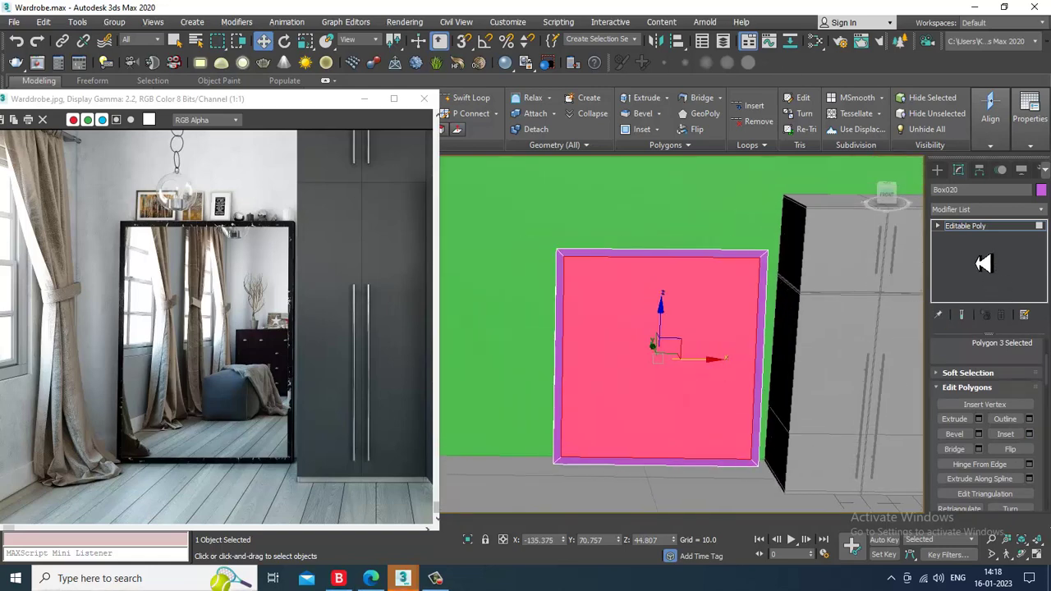
click(989, 231)
- Narrow the mirror by moving the vertices of its side farthest from the wardrobe inward along X
alt+middle_drag(689, 307, 637, 329)
alt+middle_drag(665, 362, 667, 369)
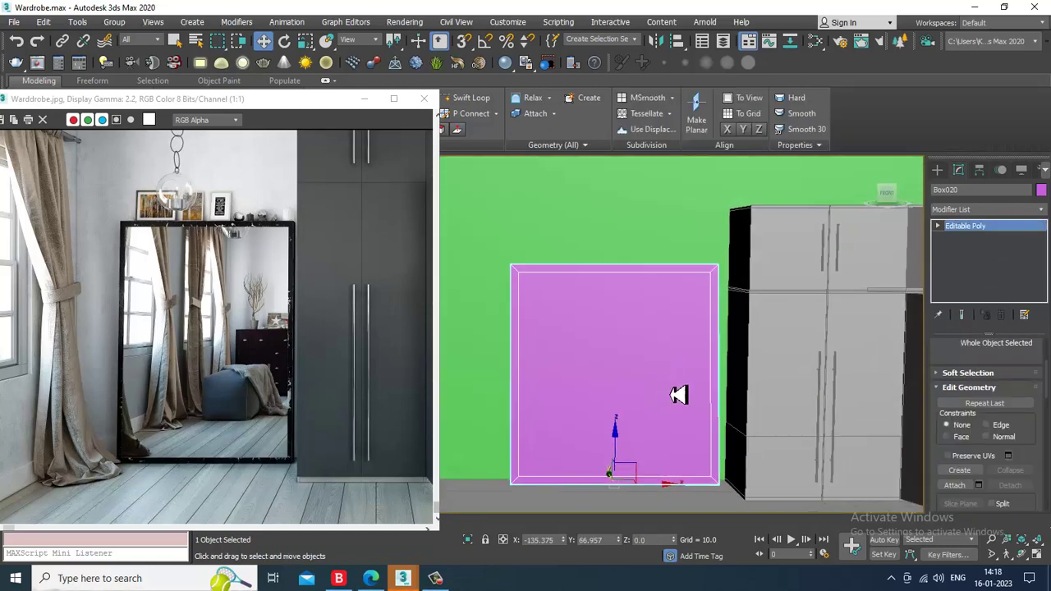
scroll(791, 343, down, 1)
middle_drag(789, 351, 766, 334)
key(1)
drag(485, 232, 592, 530)
drag(546, 374, 601, 364)
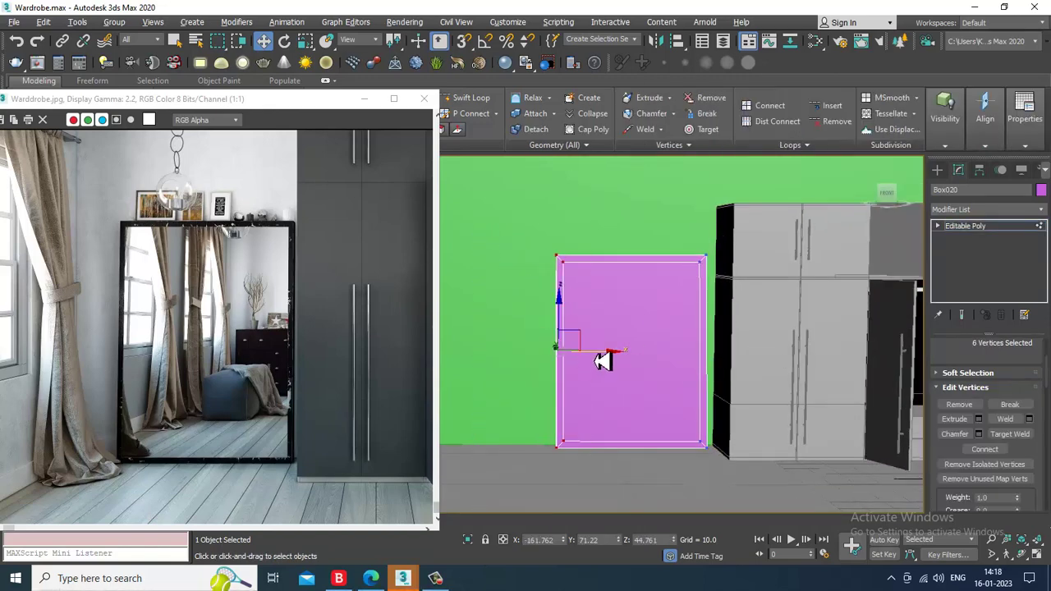
- Compare the mirror and wardrobe proportions with the reference image, and leave vertex editing
scroll(624, 345, down, 2)
scroll(692, 356, down, 5)
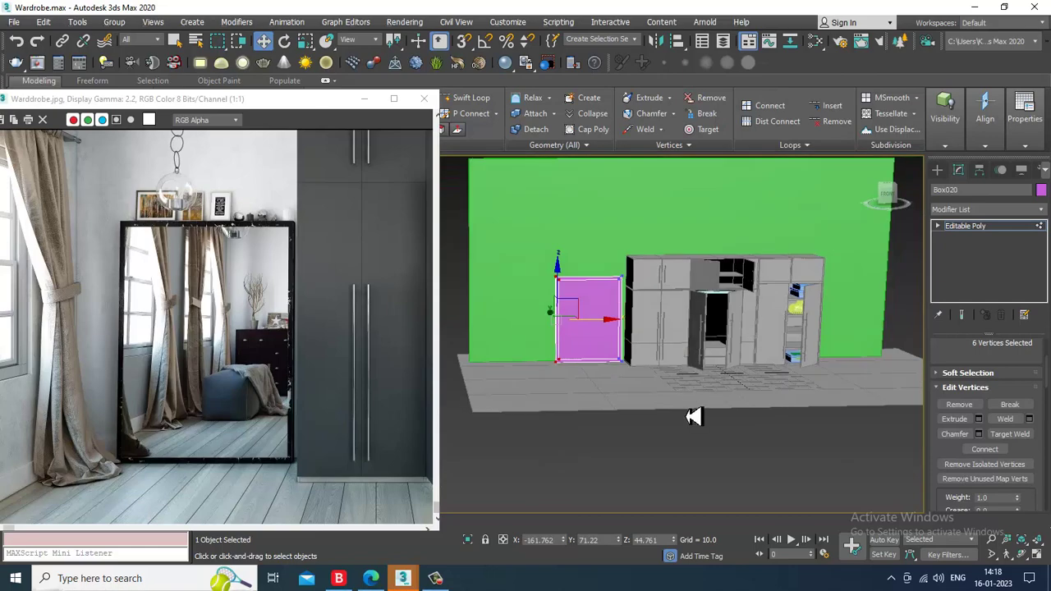
middle_drag(256, 270, 271, 327)
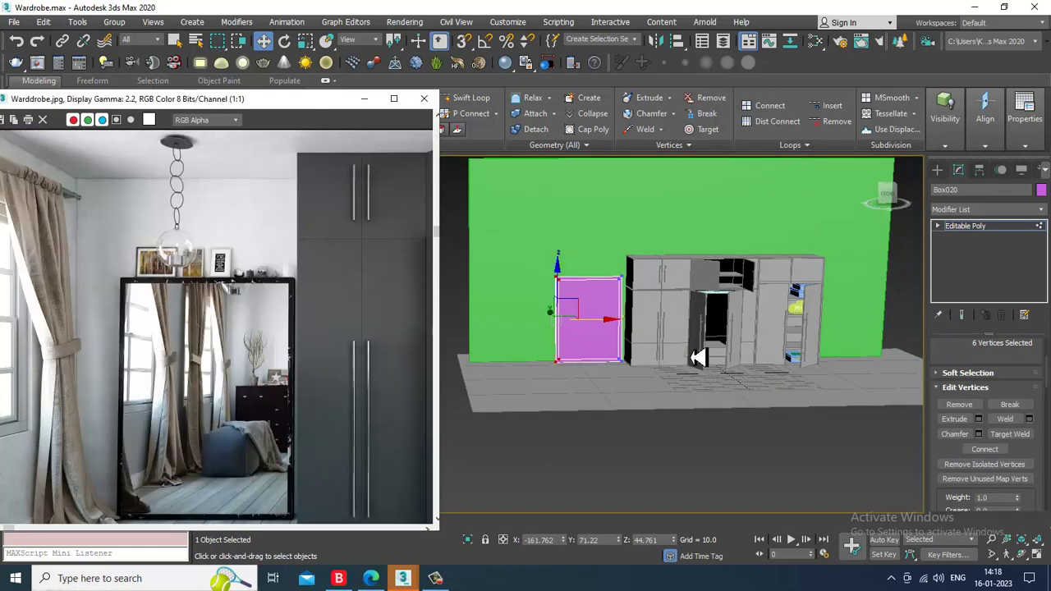
scroll(753, 353, up, 5)
middle_drag(671, 336, 785, 370)
scroll(816, 349, down, 3)
middle_drag(416, 385, 208, 325)
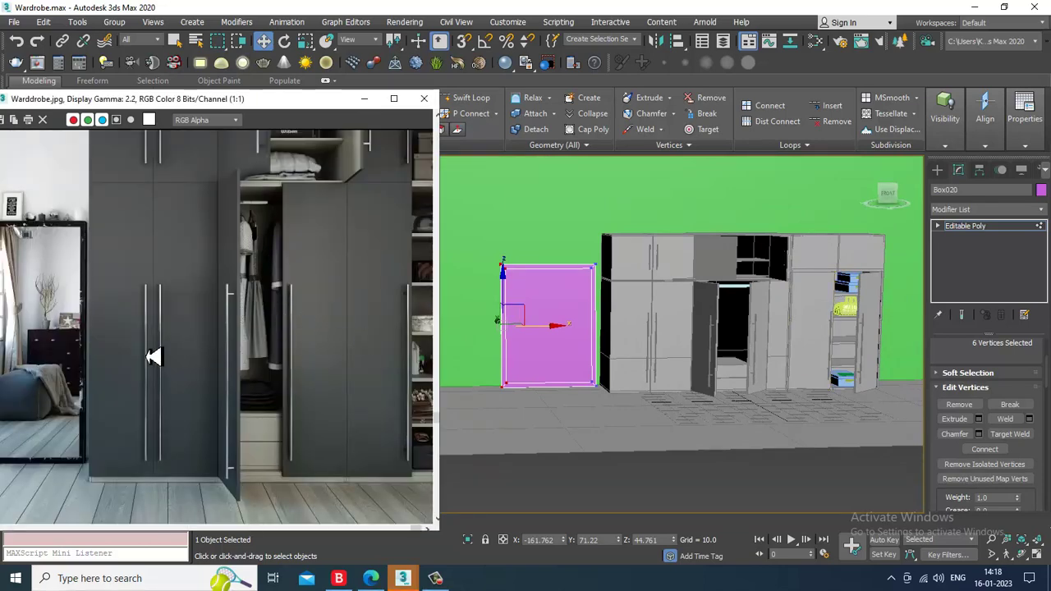
middle_drag(293, 351, 156, 355)
middle_drag(337, 227, 353, 301)
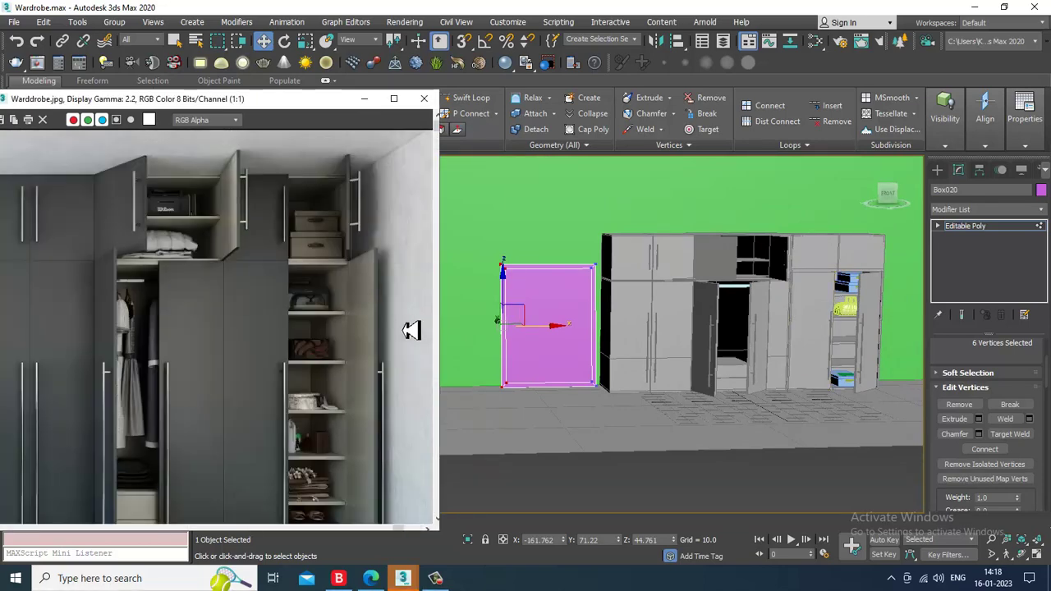
click(991, 229)
- Create a cylinder standing on the empty shelf below the bag using AutoGrid, with radius about 1.8 and height about 7.3
scroll(676, 370, up, 3)
middle_drag(675, 370, 556, 403)
middle_drag(809, 412, 782, 388)
scroll(782, 386, up, 3)
middle_drag(332, 446, 314, 290)
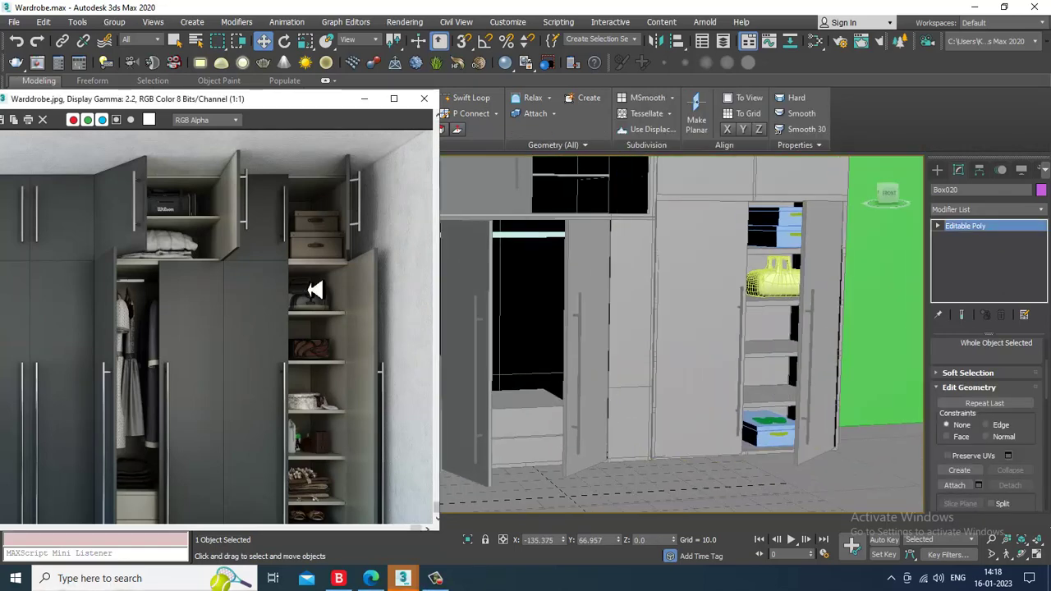
middle_drag(836, 374, 802, 385)
scroll(797, 378, up, 3)
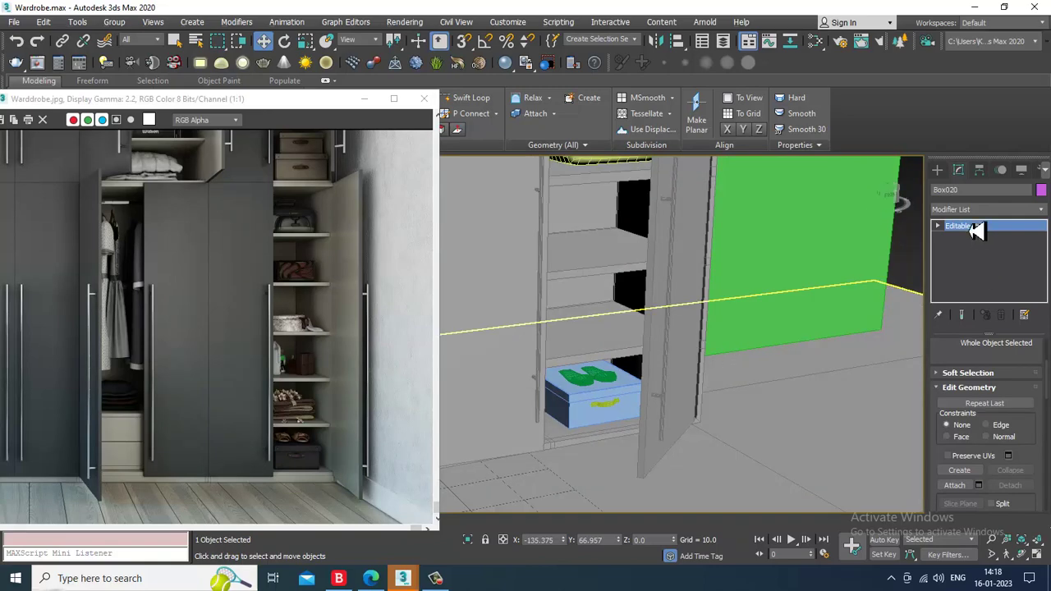
click(937, 171)
middle_drag(828, 239, 886, 316)
scroll(878, 316, up, 3)
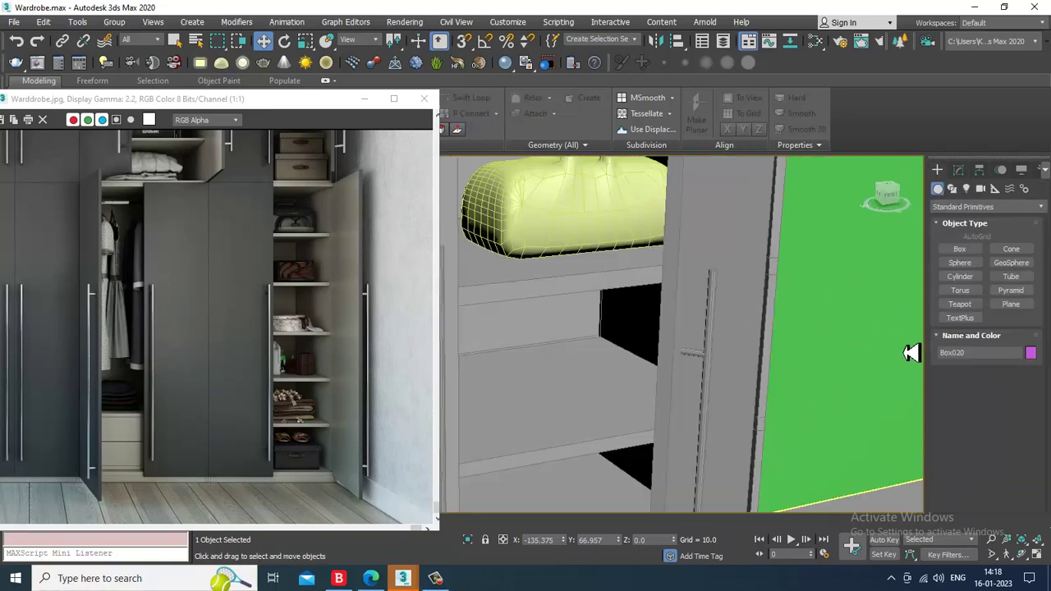
click(964, 276)
middle_drag(561, 350, 631, 318)
scroll(507, 378, up, 3)
drag(610, 400, 619, 406)
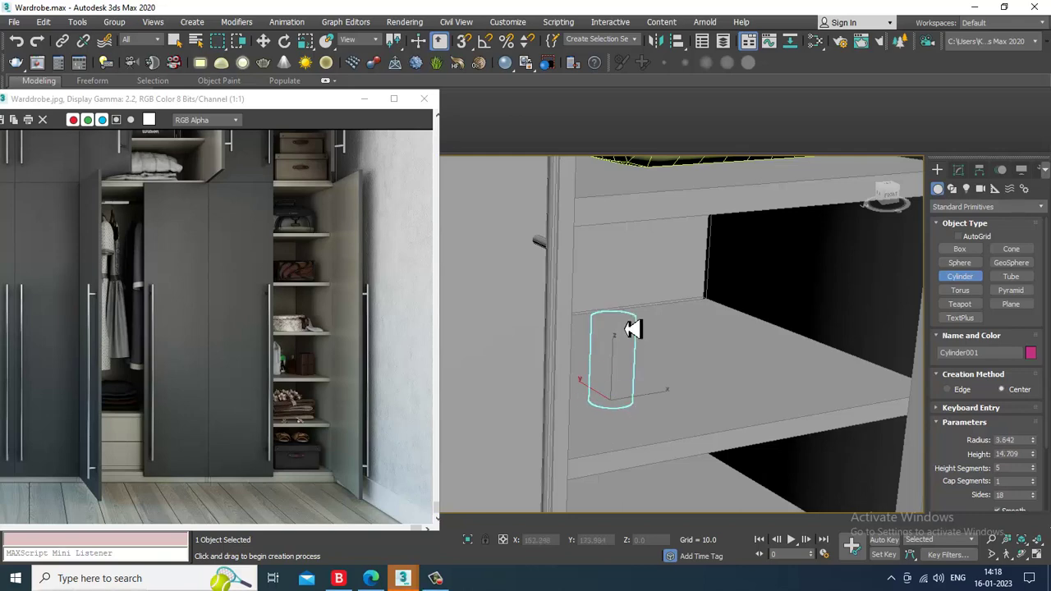
key(ctrl+z)
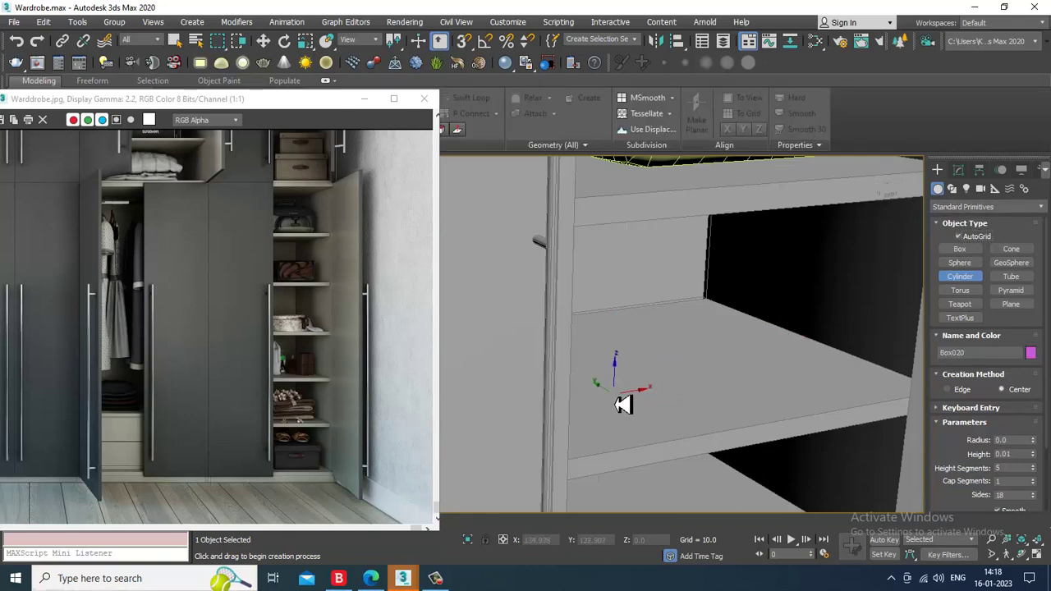
drag(614, 395, 634, 419)
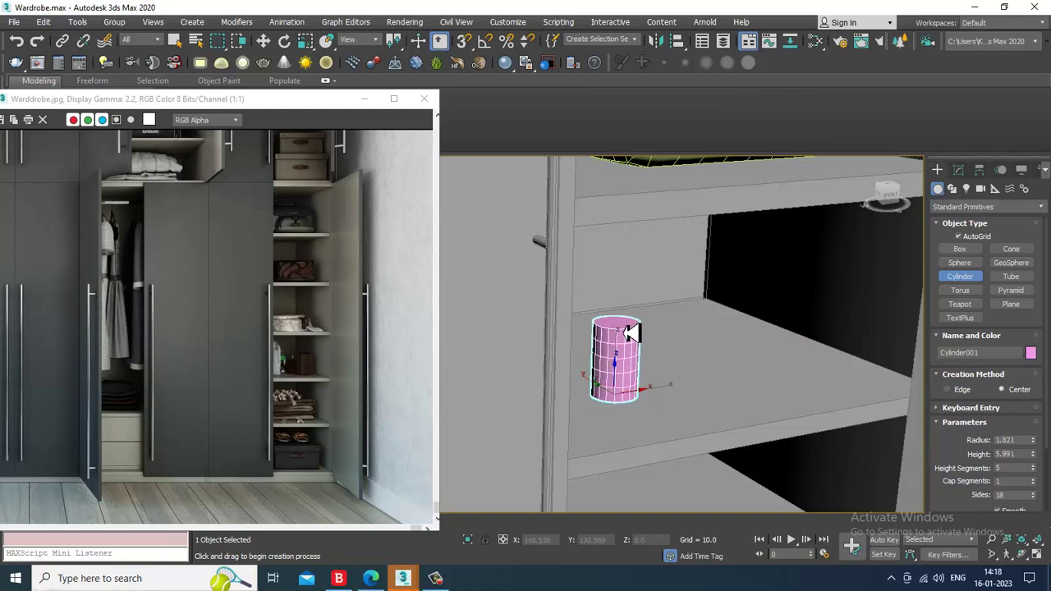
click(632, 321)
key(w)
scroll(641, 349, up, 5)
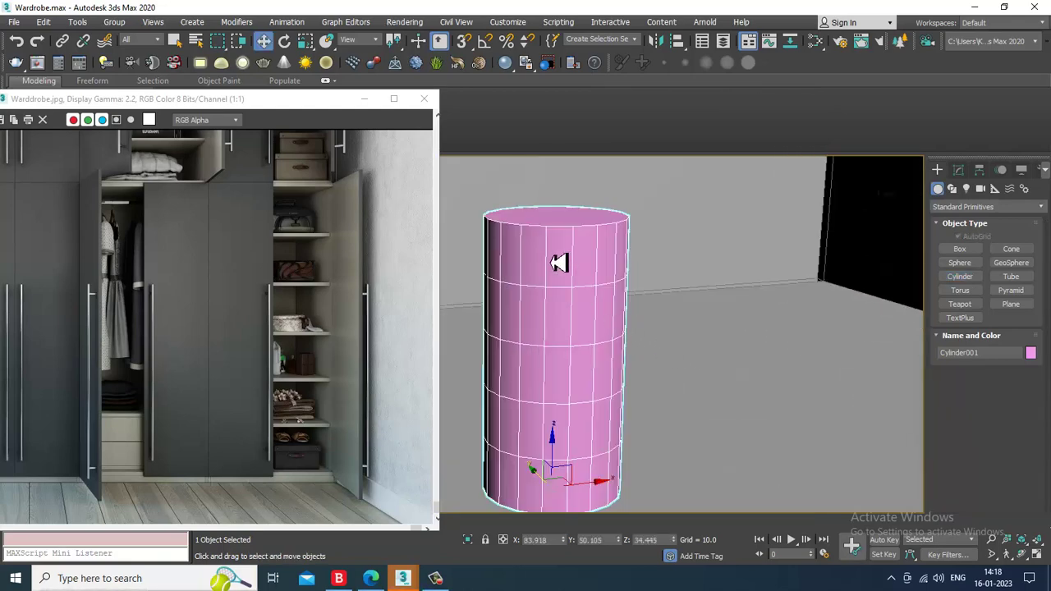
right_click(548, 254)
mouse_move(635, 385)
click(729, 404)
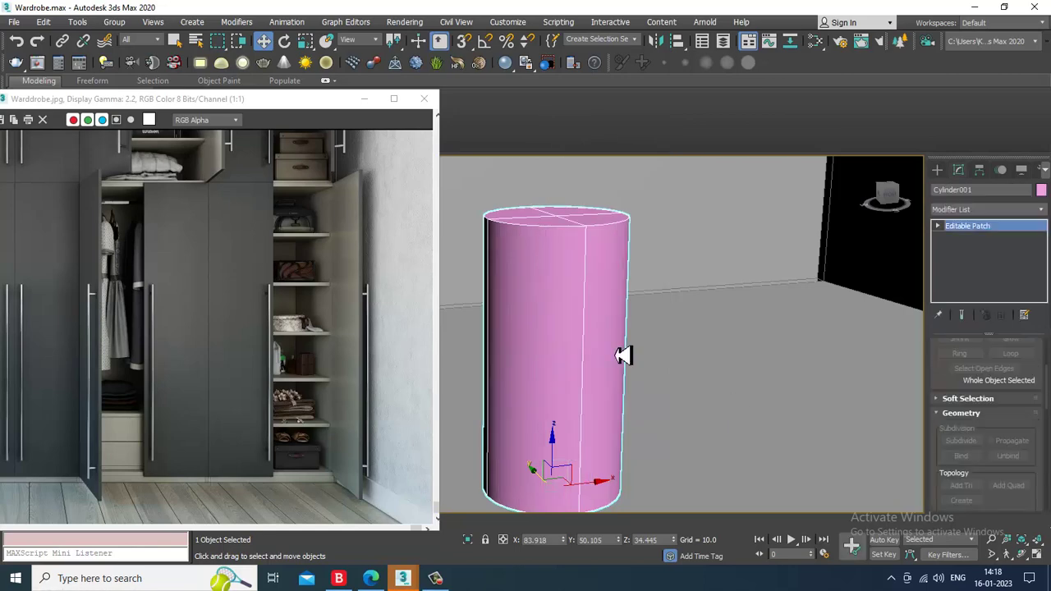
key(ctrl+z)
- Convert the shelf cylinder to an Editable Poly
right_click(566, 285)
mouse_move(654, 420)
click(732, 429)
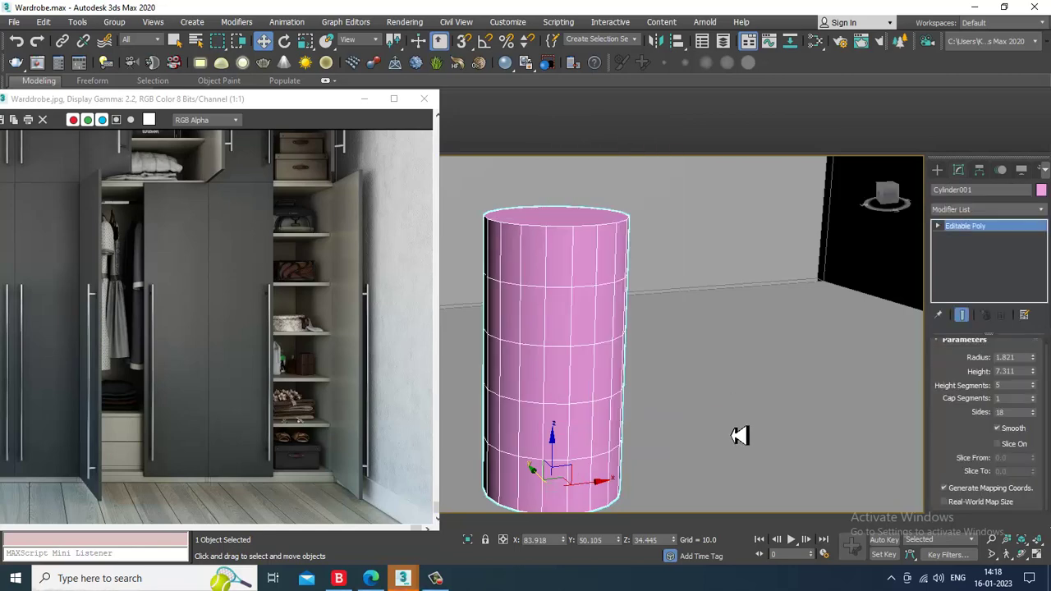
- Scale the cylinder's top polygon uniformly down to about 35% to form the bottle's tapered shoulder
key(4)
click(579, 219)
middle_drag(618, 250, 666, 332)
scroll(673, 339, down, 3)
key(r)
drag(637, 323, 659, 362)
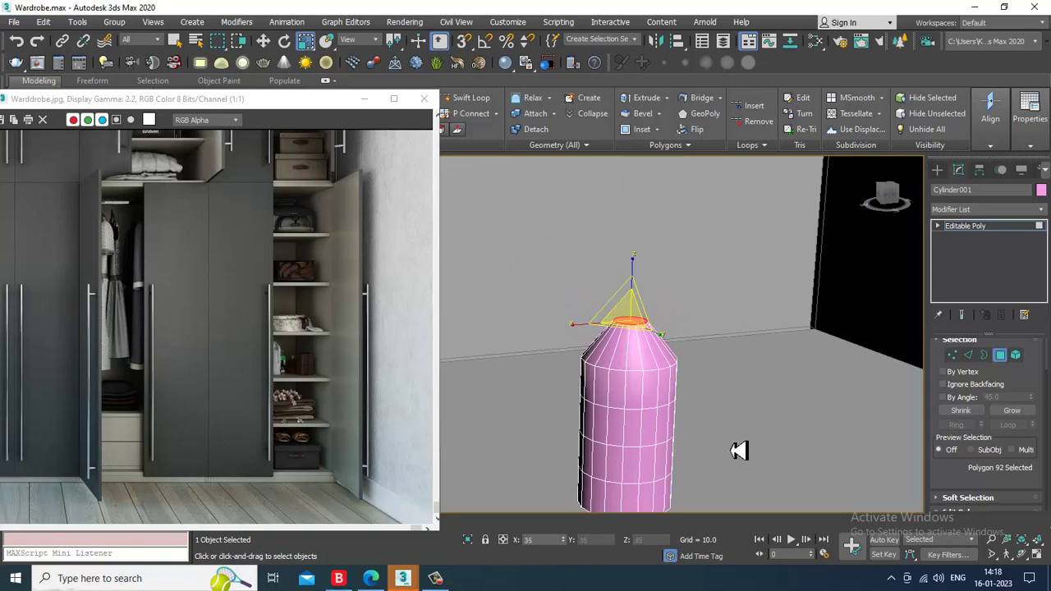
- Extrude the bottle's top polygon by about 0.856 to form the neck
scroll(647, 377, up, 3)
alt+middle_drag(642, 354, 677, 372)
key(w)
scroll(679, 374, up, 4)
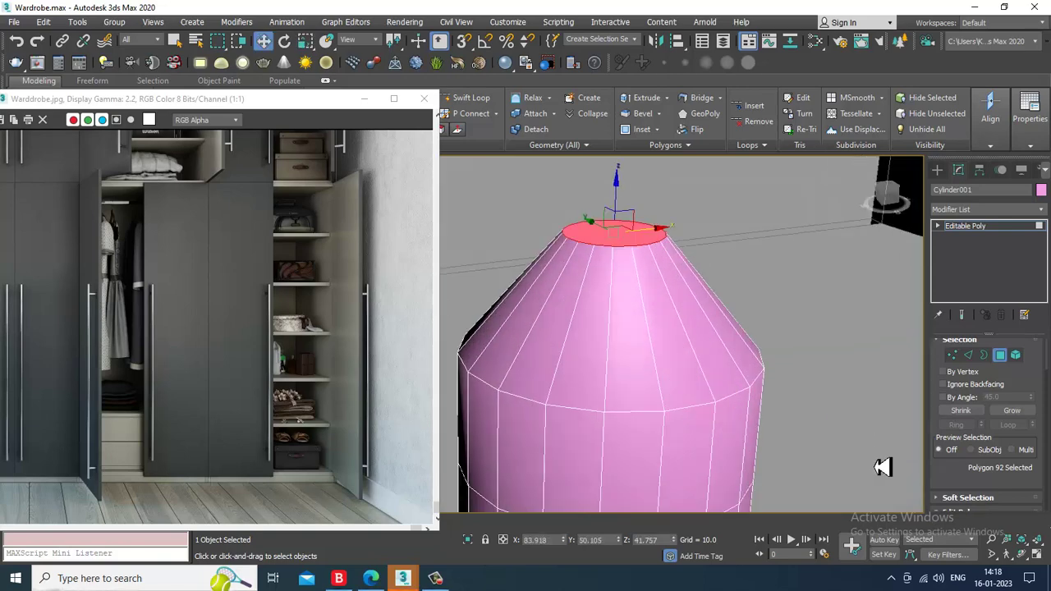
drag(972, 484, 980, 401)
scroll(989, 419, down, 1)
click(978, 425)
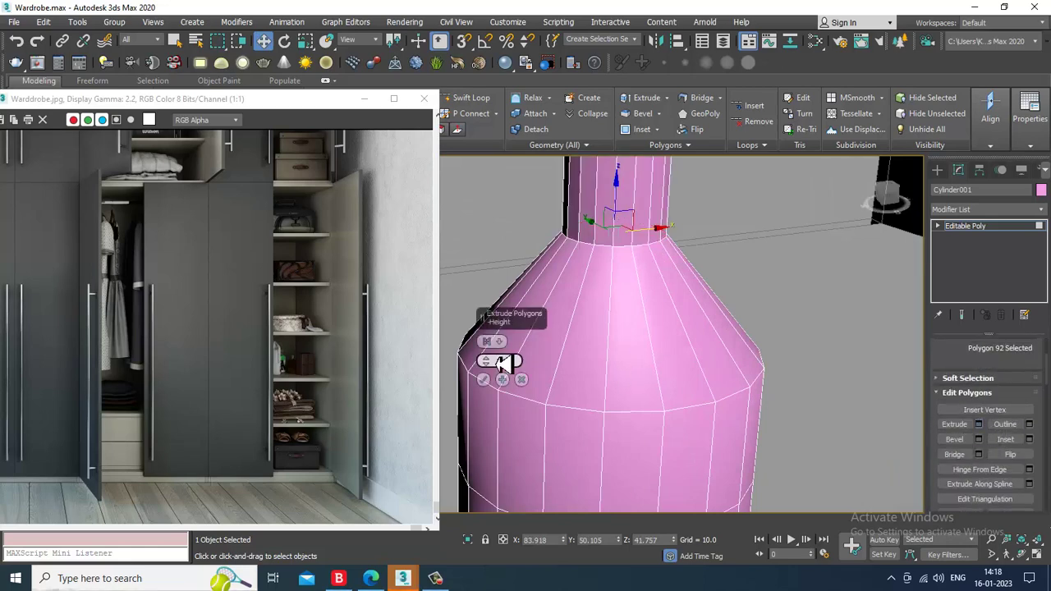
drag(504, 395, 527, 420)
click(484, 380)
- Lengthen the bottle's neck by raising its top polygon about 0.5 along Z
scroll(624, 285, down, 5)
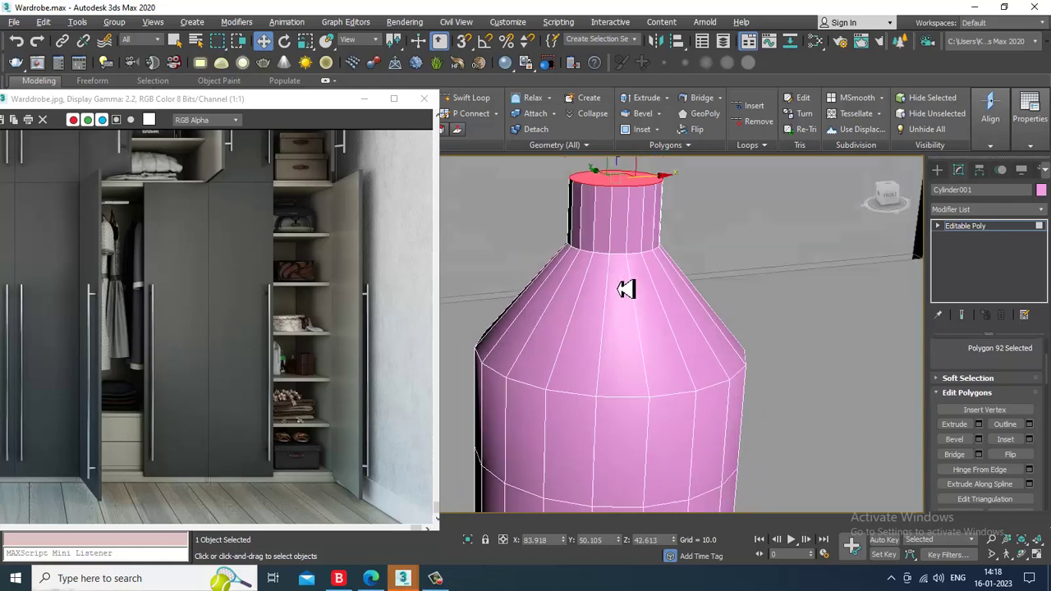
drag(632, 222, 633, 222)
scroll(646, 227, down, 5)
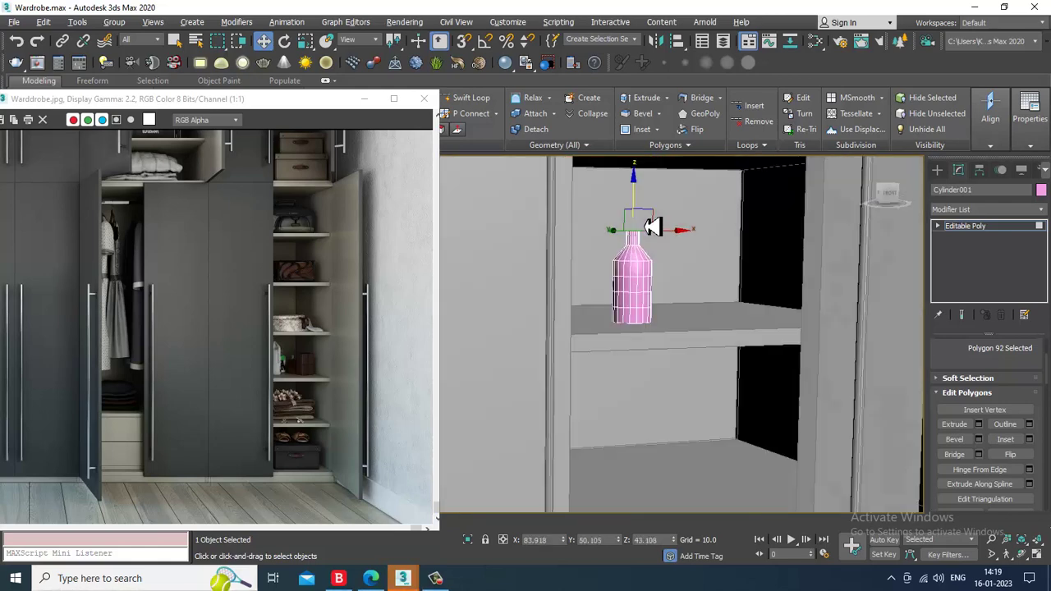
scroll(638, 252, up, 5)
alt+middle_drag(643, 274, 671, 283)
scroll(688, 299, up, 6)
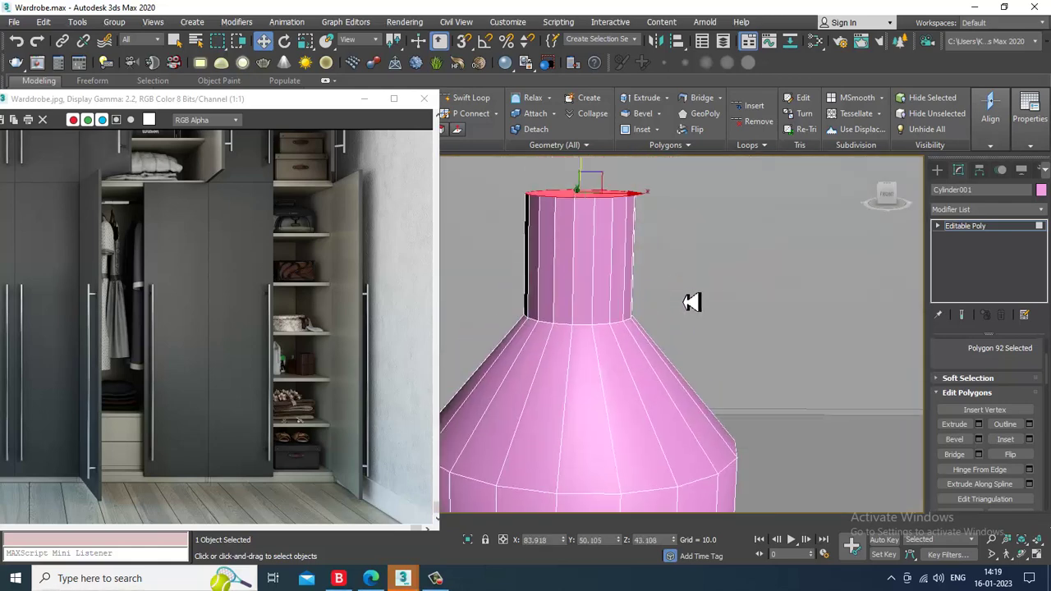
scroll(673, 301, down, 6)
- Insert a Swift Loop edge loop around the neck just below its top
click(473, 98)
scroll(667, 287, up, 4)
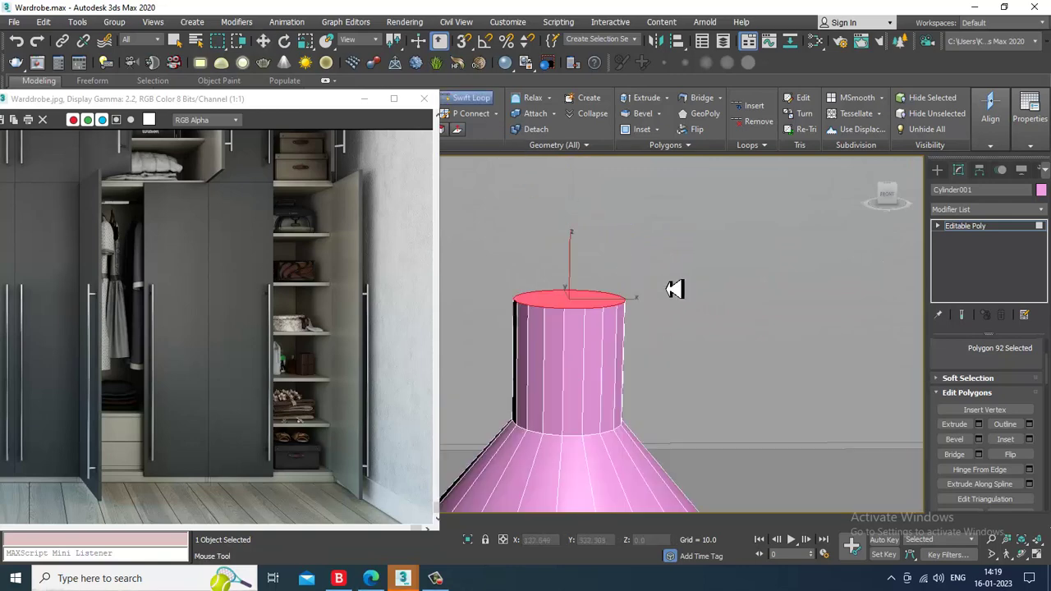
click(600, 338)
alt+middle_drag(638, 342, 591, 350)
right_click(647, 367)
alt+middle_drag(675, 363, 730, 378)
- Extrude two adjacent side polygons of the neck's upper band outward to form the pump spout
key(4)
key(4)
click(602, 353)
ctrl+click(586, 355)
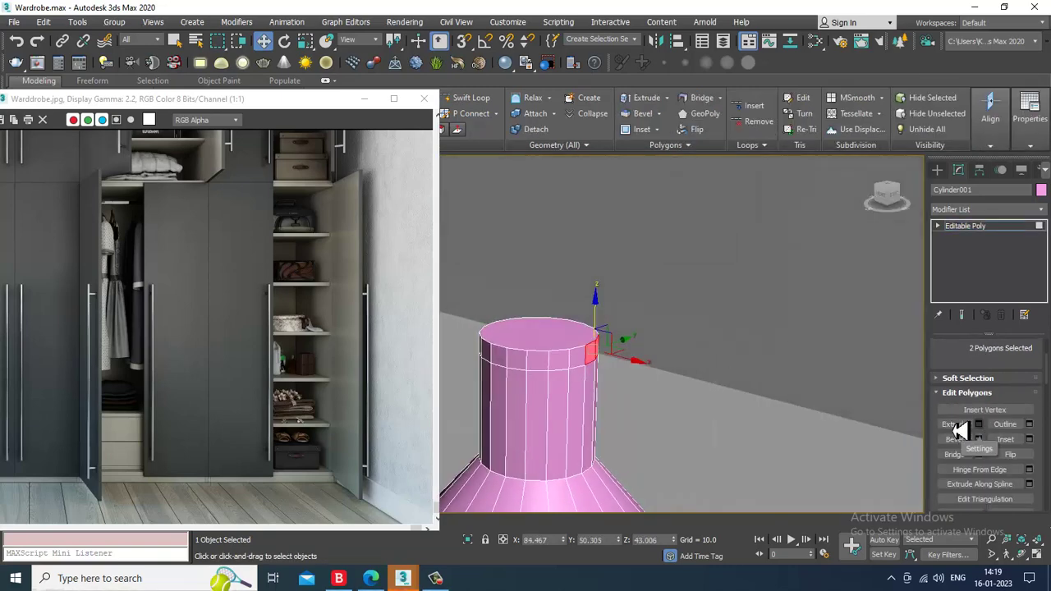
click(976, 425)
scroll(733, 377, down, 6)
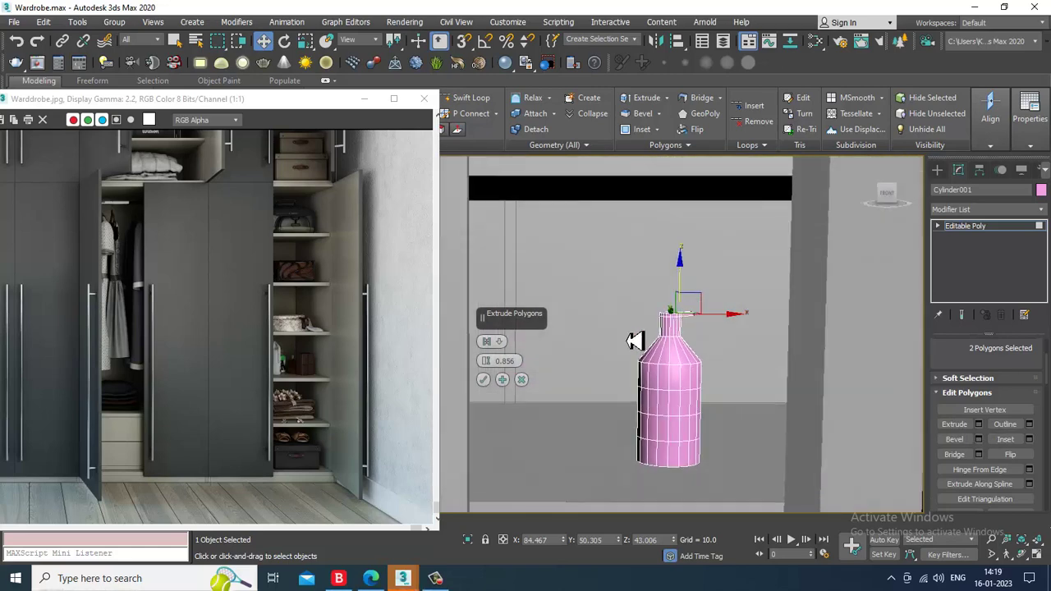
click(484, 380)
scroll(657, 329, up, 4)
alt+middle_drag(673, 324, 746, 319)
scroll(746, 319, up, 6)
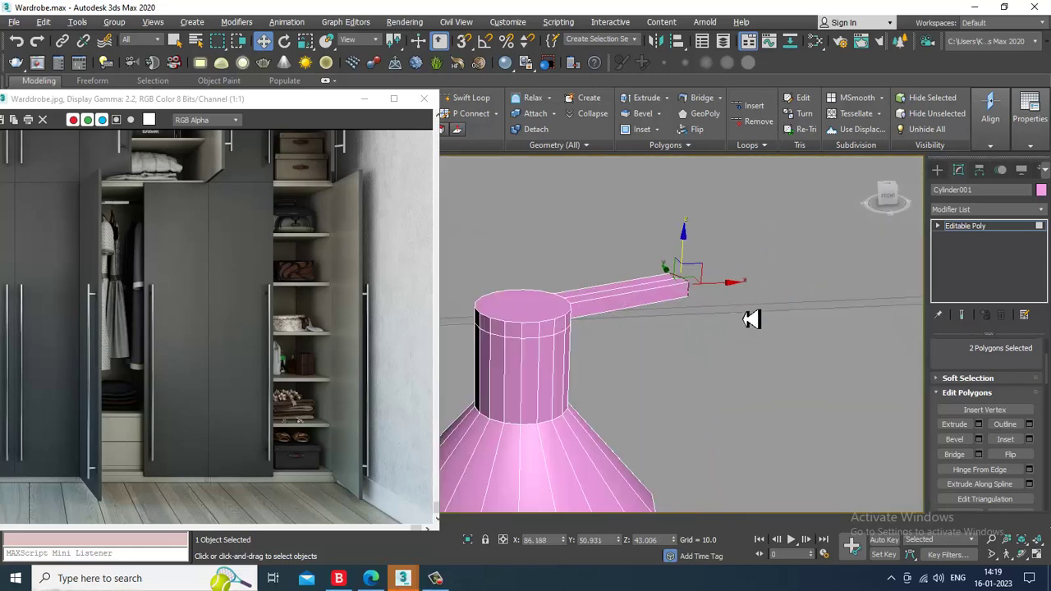
- Flatten the spout's end polygons by scaling them down along X
scroll(698, 300, down, 5)
key(r)
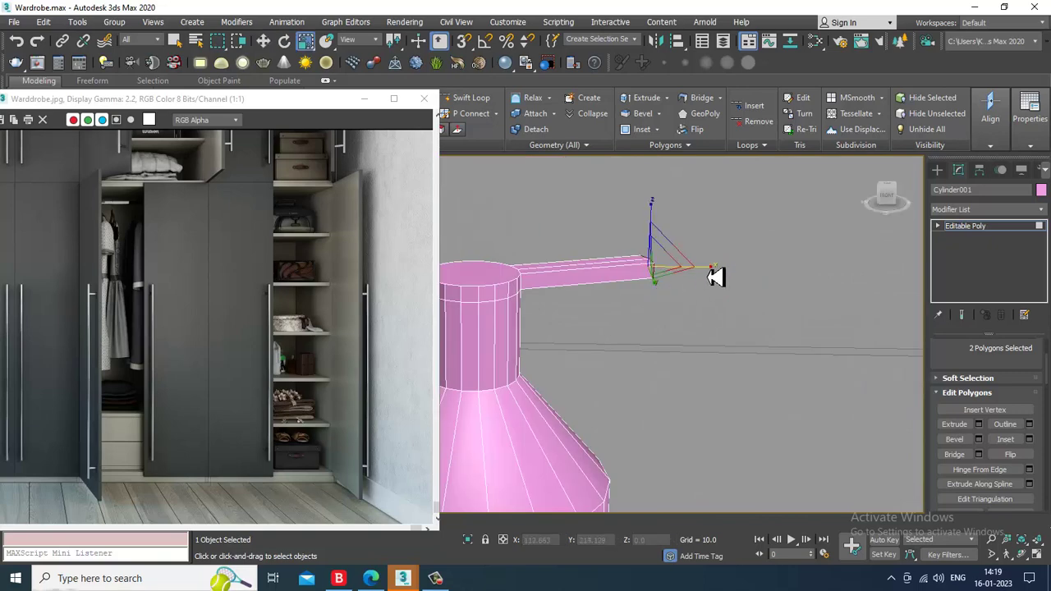
drag(712, 270, 649, 270)
key(w)
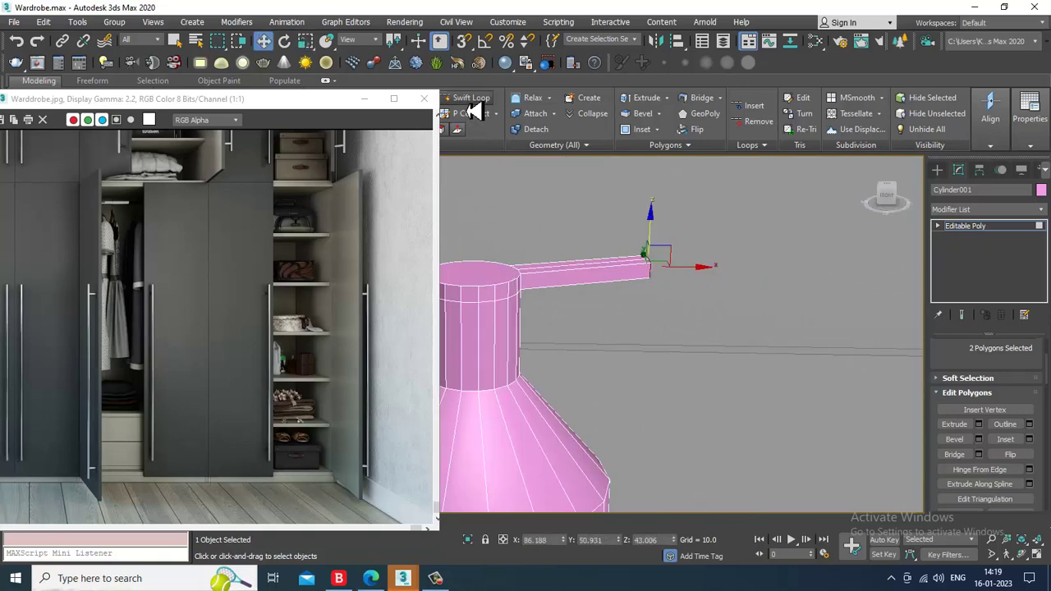
- Insert a Swift Loop edge loop across the spout close to its tip
click(469, 102)
scroll(637, 272, up, 4)
click(637, 275)
alt+middle_drag(652, 282, 665, 274)
key(w)
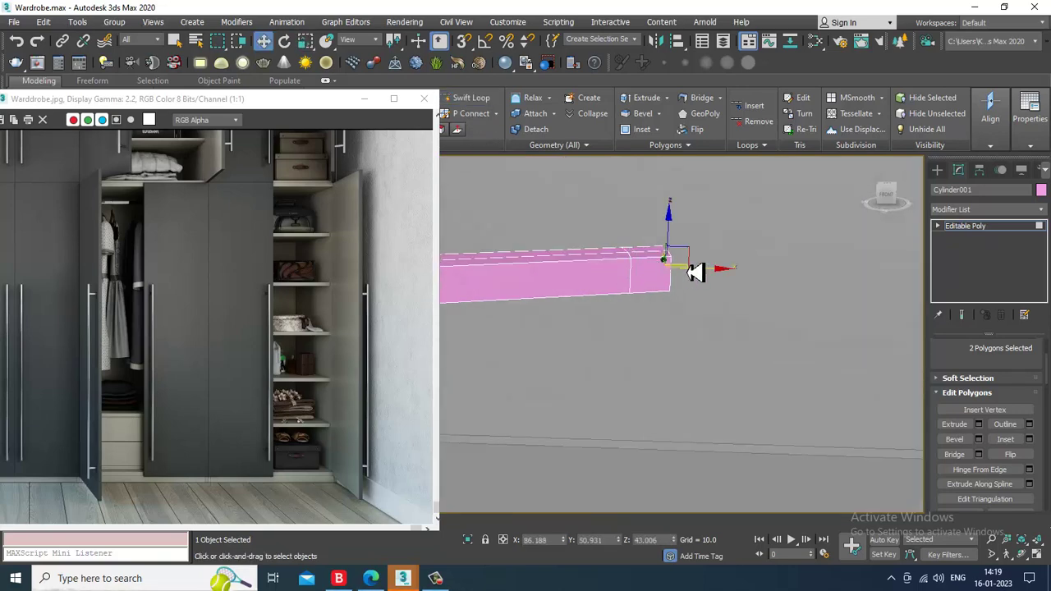
- Bend the spout's tip downward by moving its six end vertices down
key(1)
drag(651, 232, 677, 299)
drag(676, 252, 712, 273)
key(e)
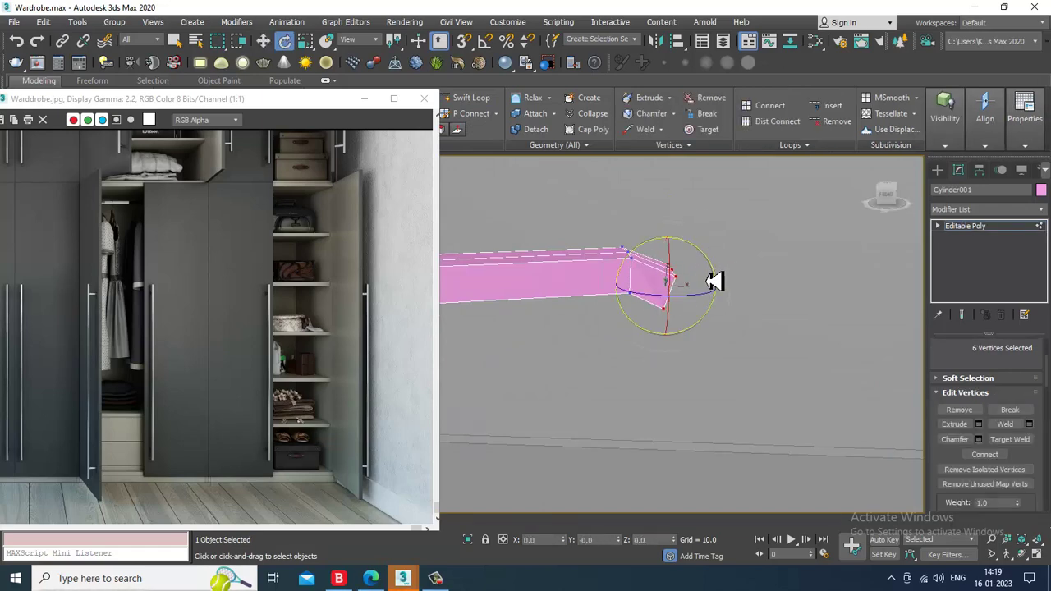
scroll(711, 283, down, 5)
alt+middle_drag(696, 323, 671, 345)
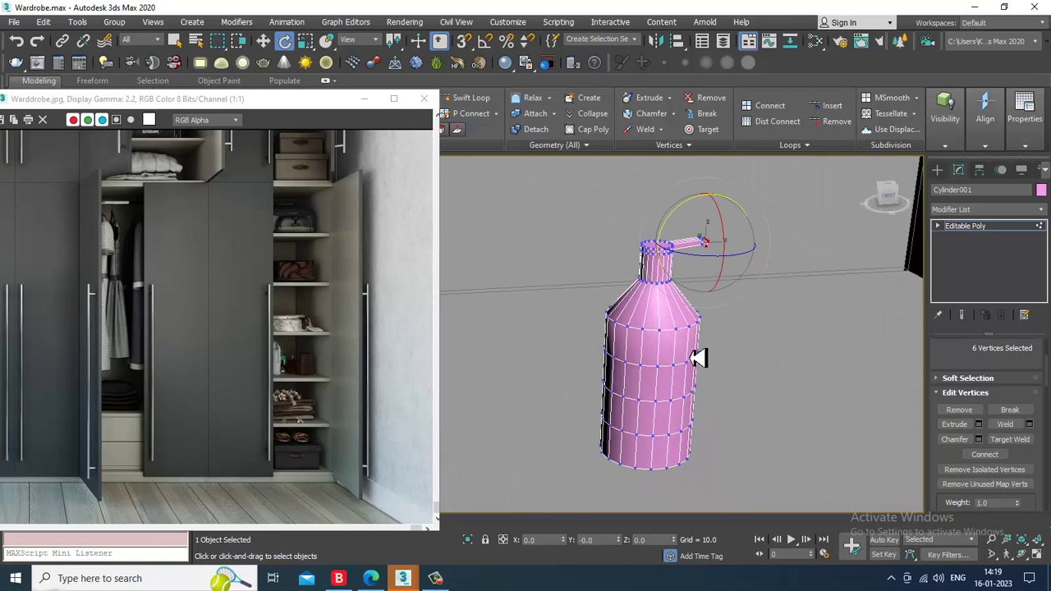
- Chamfer the edge loop at the base of the bottle's shoulder by 1.0 with added segments to round it
key(2)
double_click(663, 340)
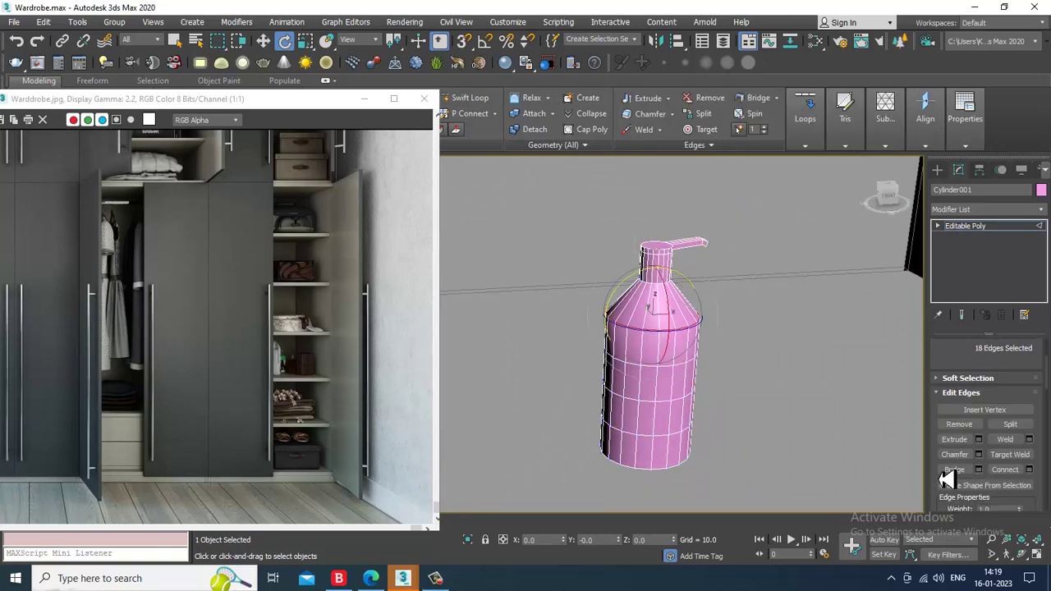
click(978, 455)
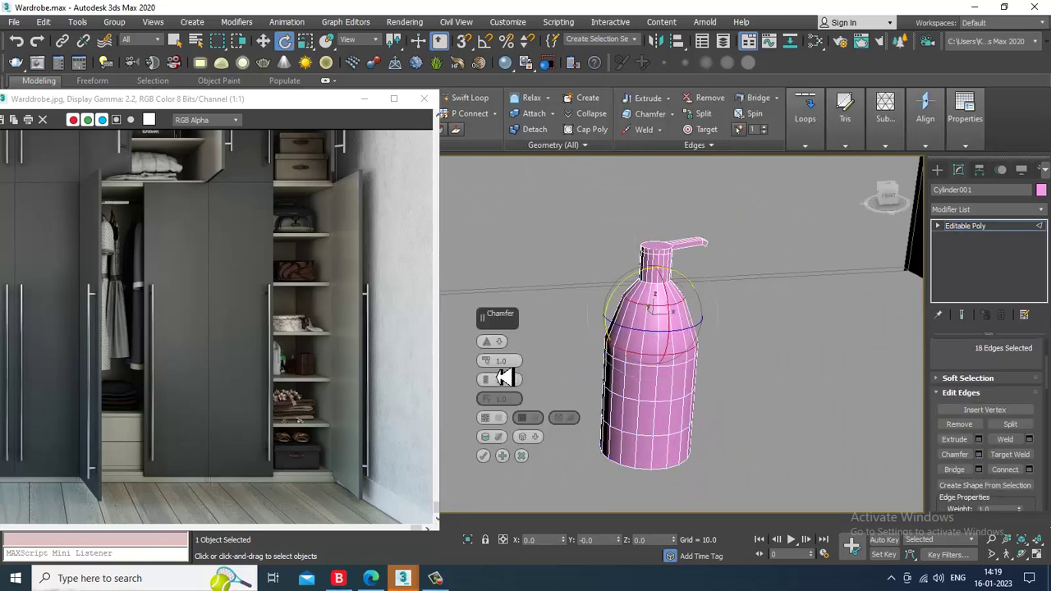
drag(484, 383, 486, 369)
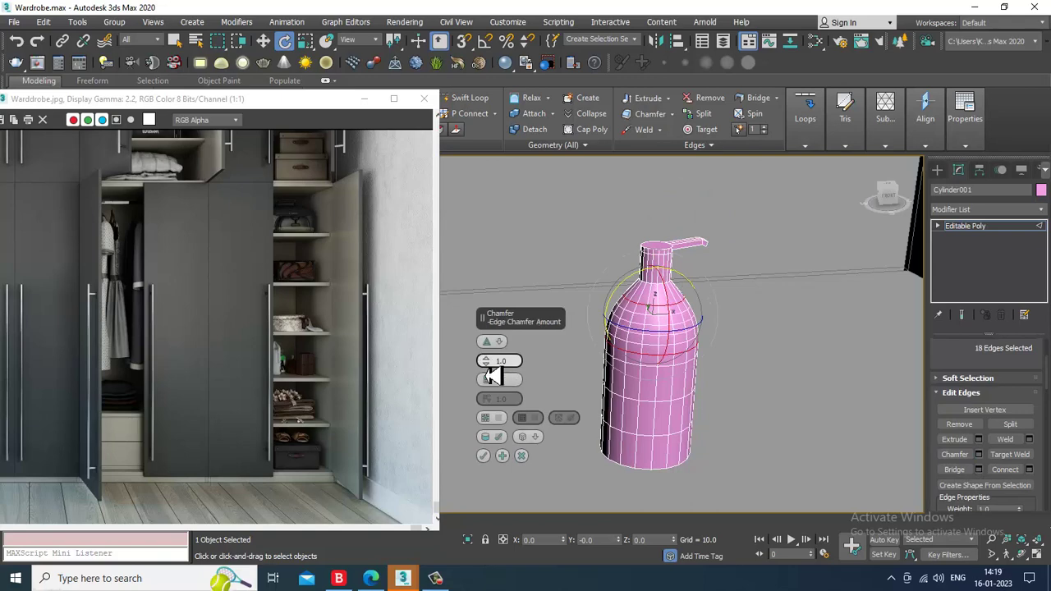
click(484, 456)
- Isolate the bottle's base edge loop in the Front view and chamfer it by about 0.024
key(alt+w)
middle_click(858, 283)
key(z)
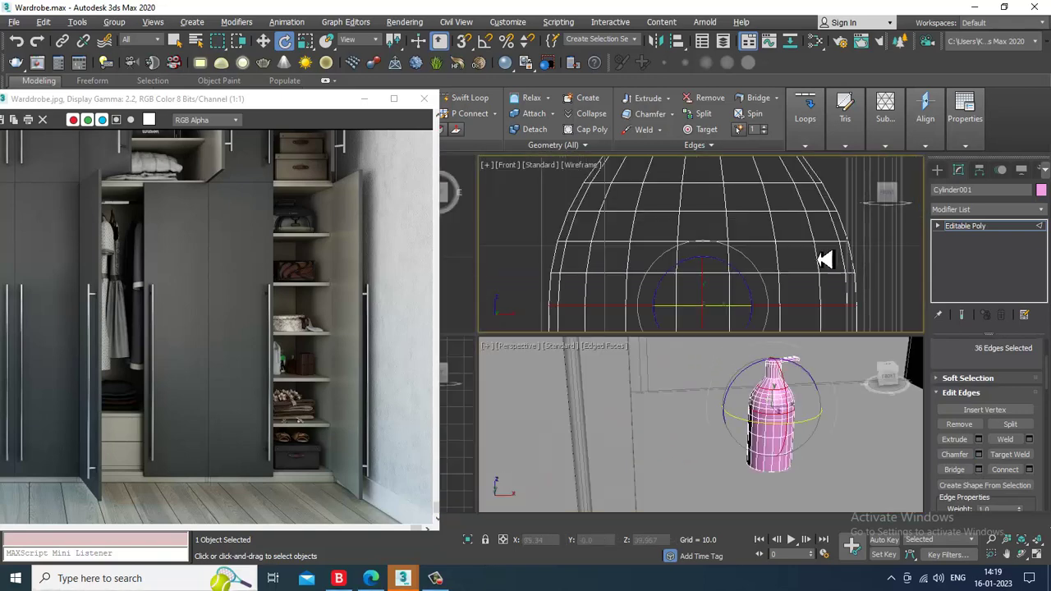
key(alt+w)
scroll(716, 280, down, 7)
middle_drag(680, 332, 669, 321)
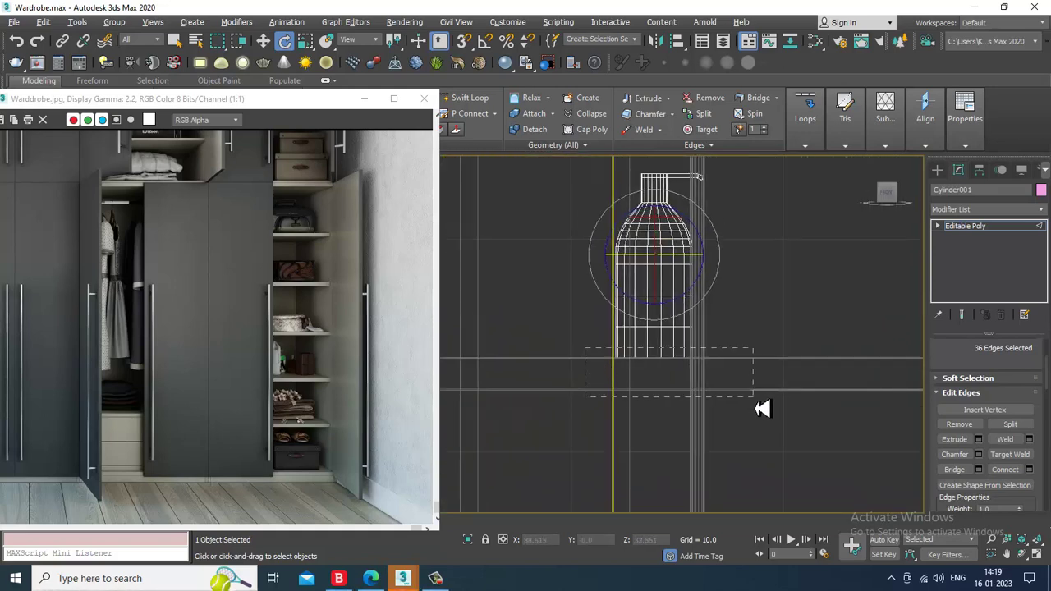
drag(753, 397, 754, 399)
alt+drag(584, 343, 773, 317)
key(w)
key(alt+w)
middle_click(678, 428)
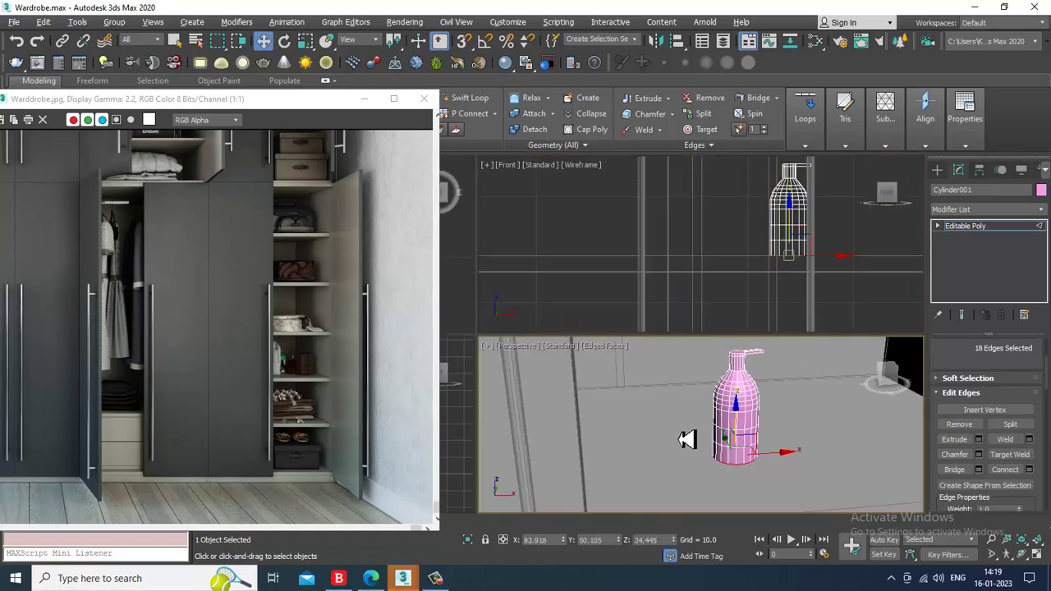
key(alt+w)
click(977, 454)
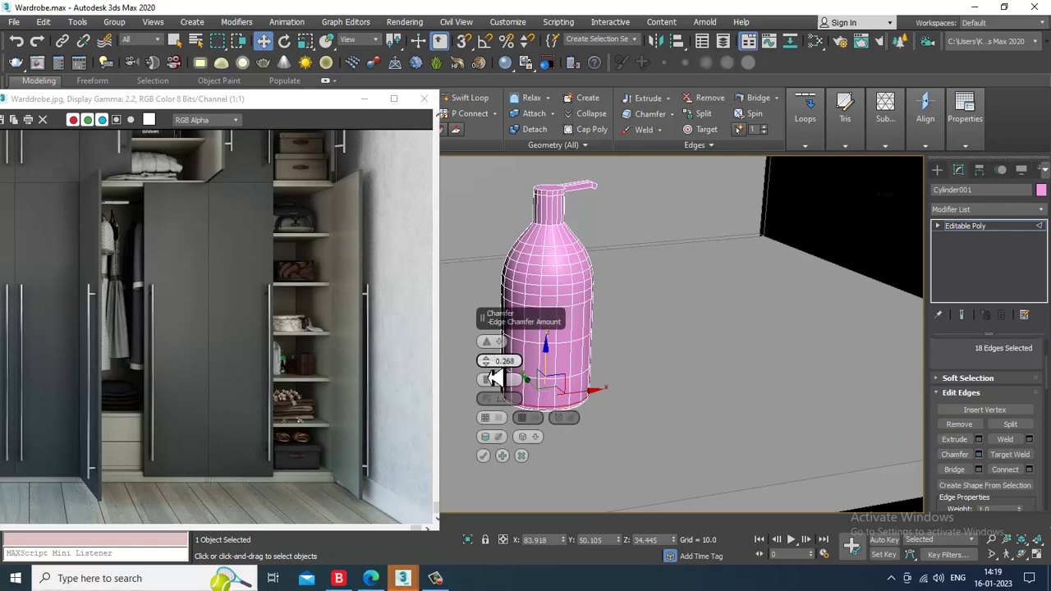
drag(490, 377, 492, 381)
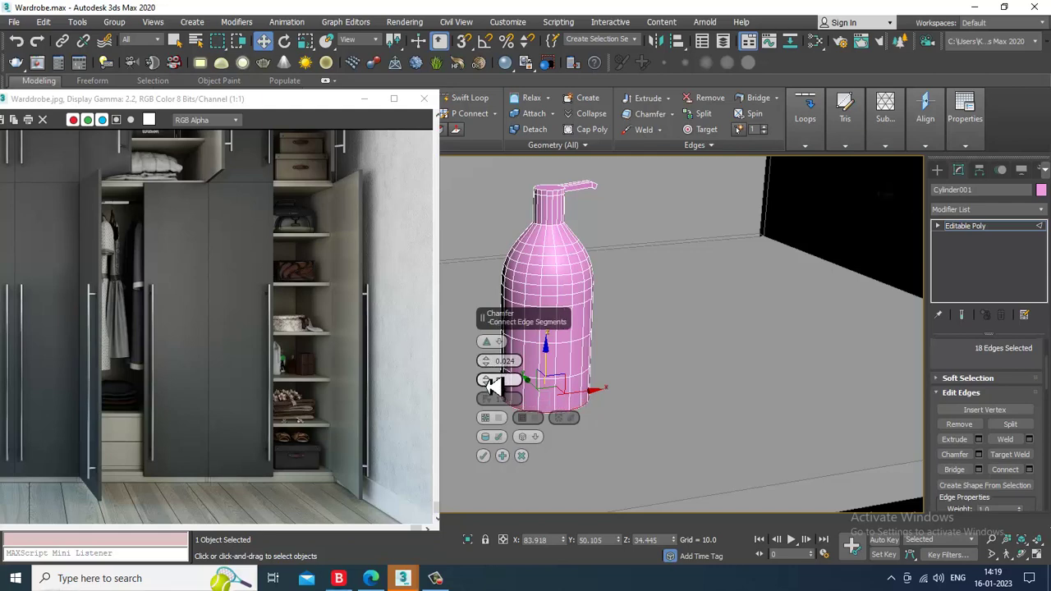
click(483, 457)
- Finish the base chamfer, leave edge editing and scale the whole bottle up uniformly to about 117%
scroll(536, 437, down, 4)
alt+middle_drag(606, 401, 658, 406)
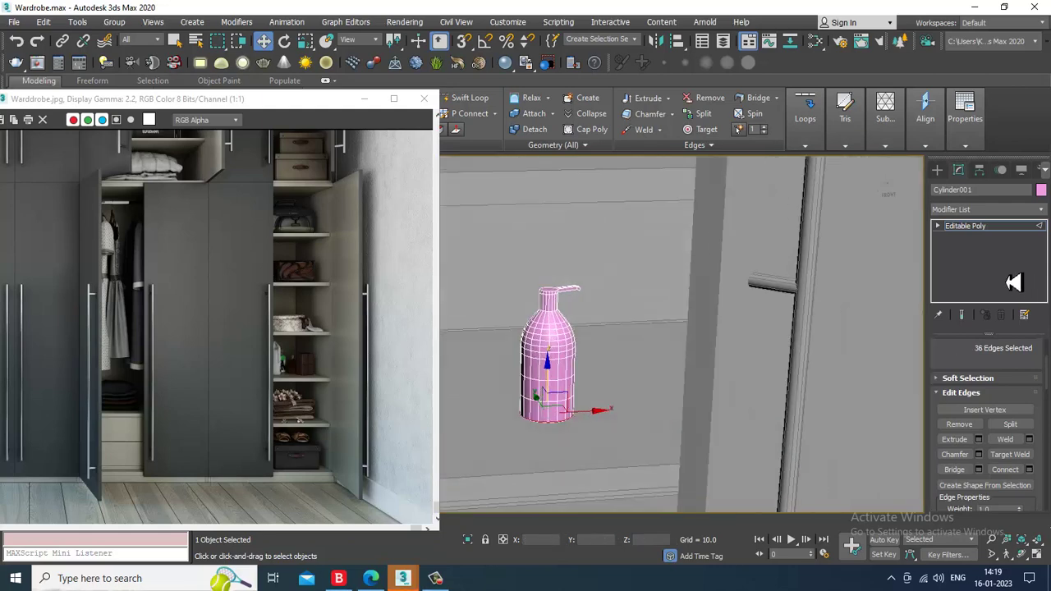
click(989, 227)
scroll(587, 403, down, 5)
key(r)
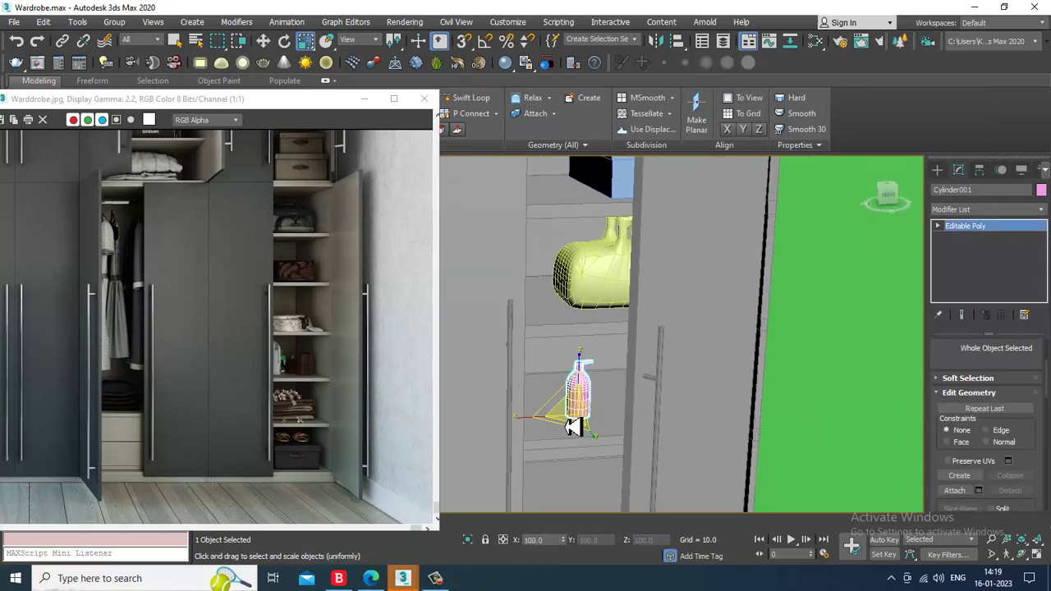
drag(578, 425, 579, 412)
key(w)
scroll(580, 428, up, 4)
alt+middle_drag(580, 432, 595, 436)
key(e)
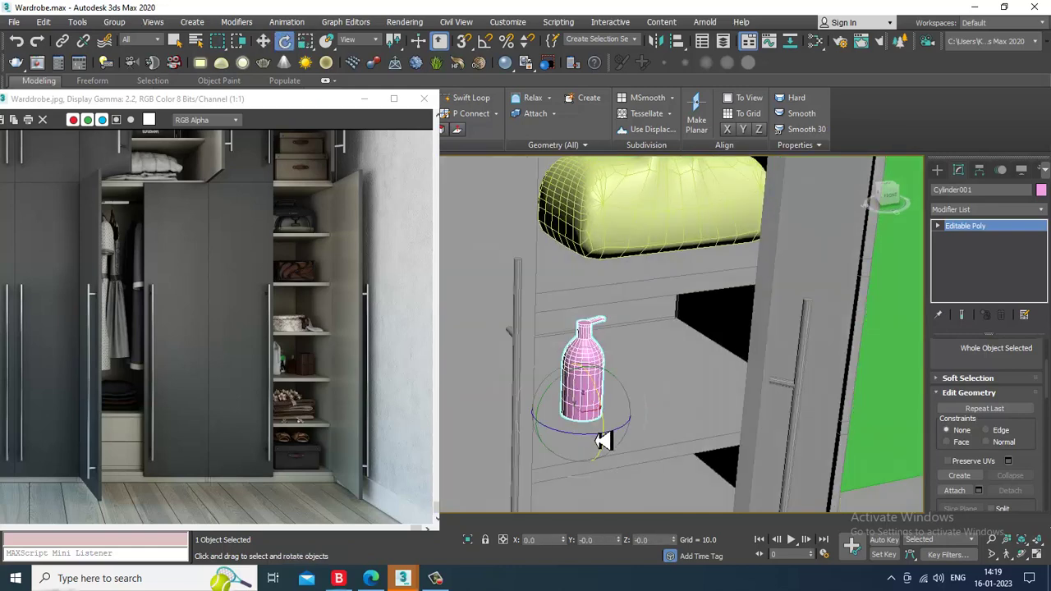
- Slim the bottle by scaling its width and depth to about 64% in X and Y, keeping the cross-section round
key(r)
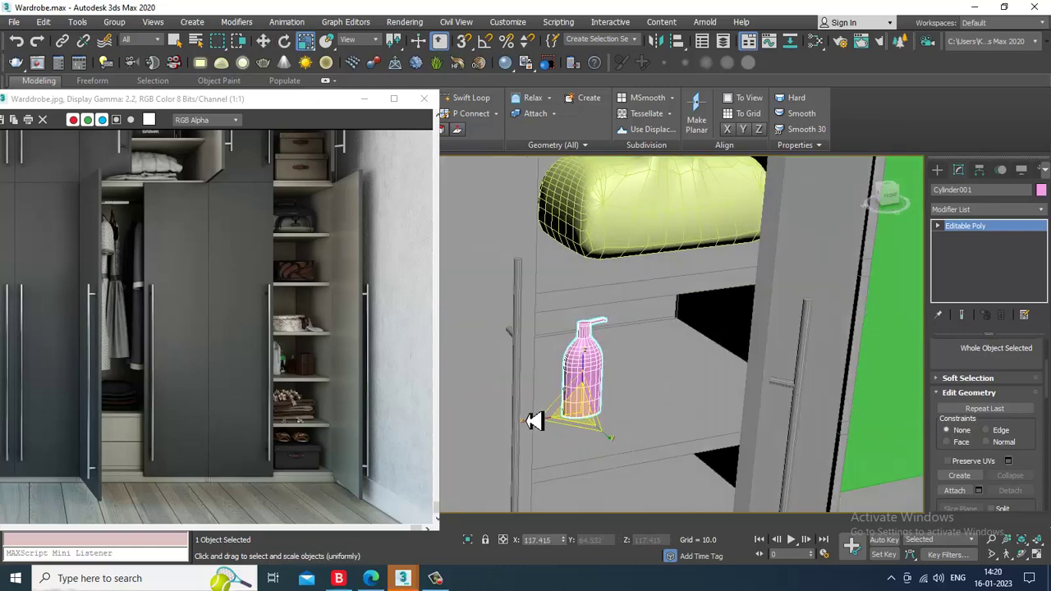
alt+middle_drag(570, 430, 535, 437)
drag(519, 423, 538, 424)
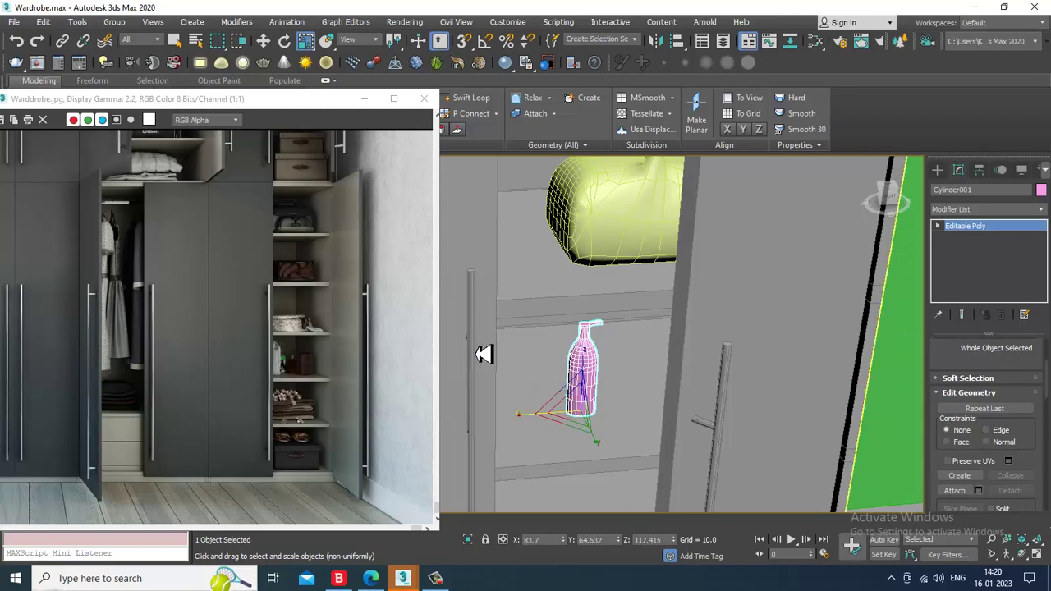
key(alt+w)
right_click(462, 300)
key(alt+w)
scroll(517, 300, down, 4)
middle_drag(519, 320, 622, 341)
mouse_move(641, 334)
mouse_down()
mouse_move(626, 334)
mouse_move(643, 332)
mouse_move(649, 348)
mouse_up()
- Rotate the bottle about 10 degrees around its vertical axis in the Top view so the spout points straight along X
key(e)
scroll(700, 328, up, 3)
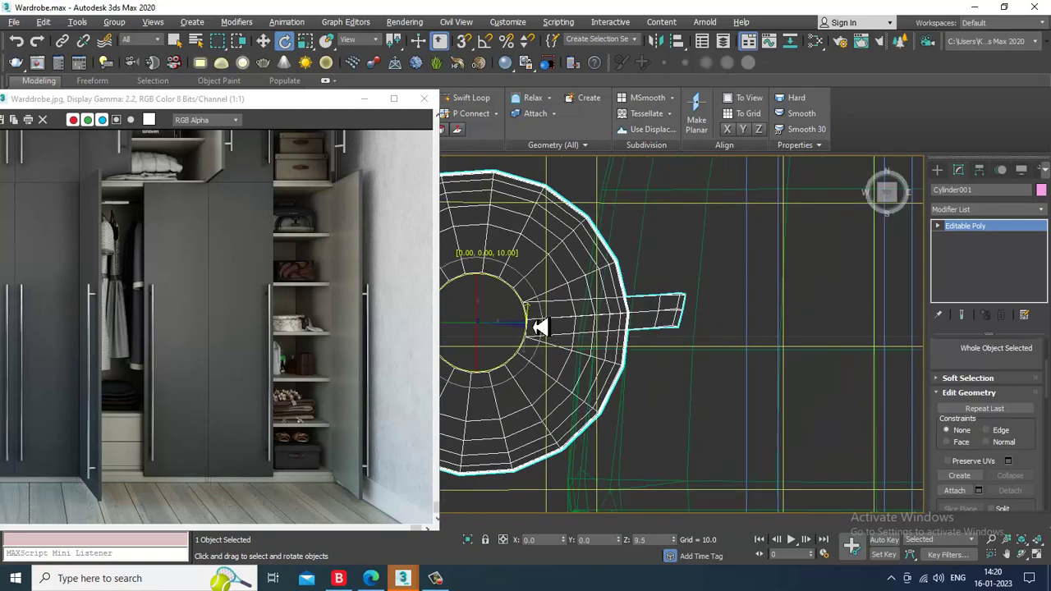
key(1)
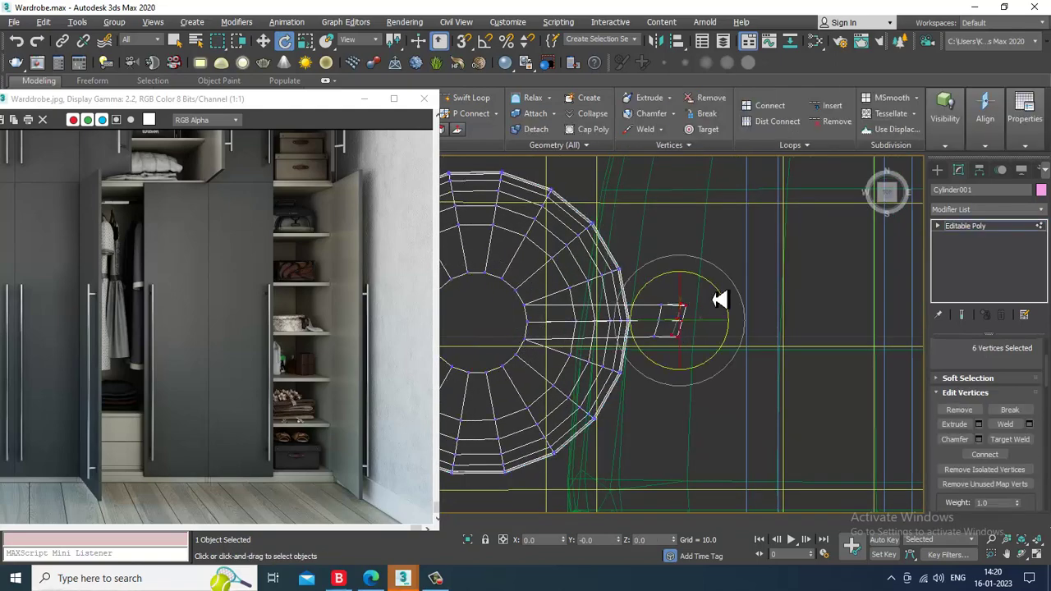
key(w)
key(alt+w)
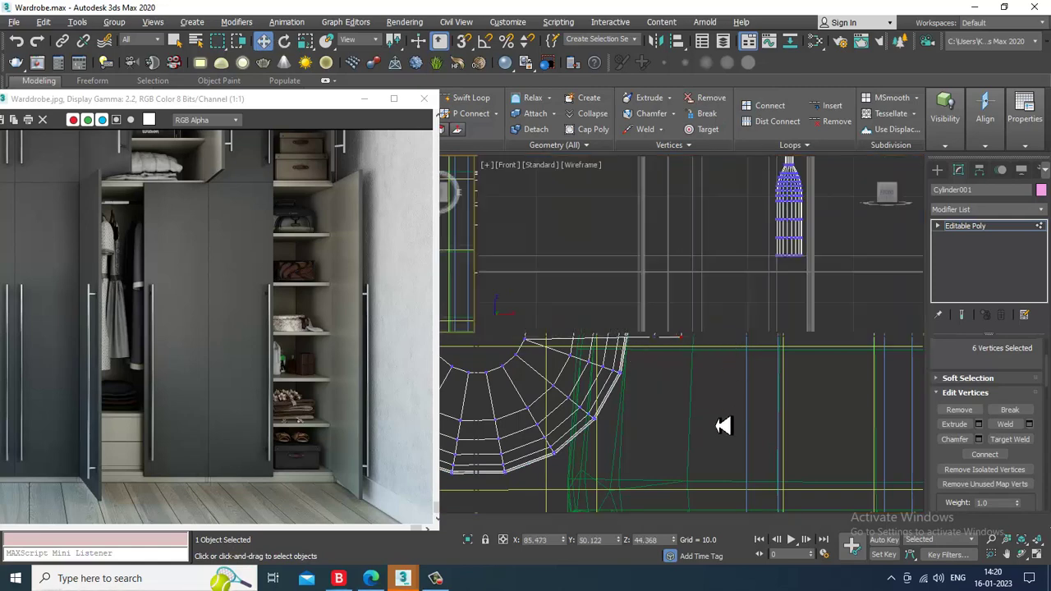
middle_click(725, 422)
key(alt+w)
alt+middle_drag(727, 417, 608, 375)
scroll(608, 375, up, 2)
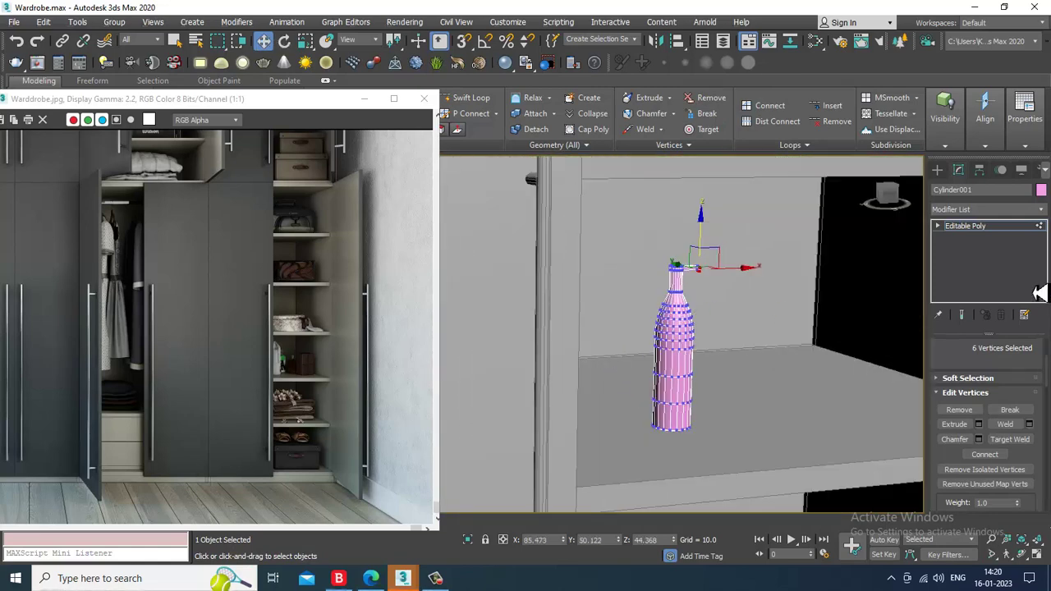
- Shorten the whole bottle slightly along Z and move it along X toward the shelf's left side
click(983, 228)
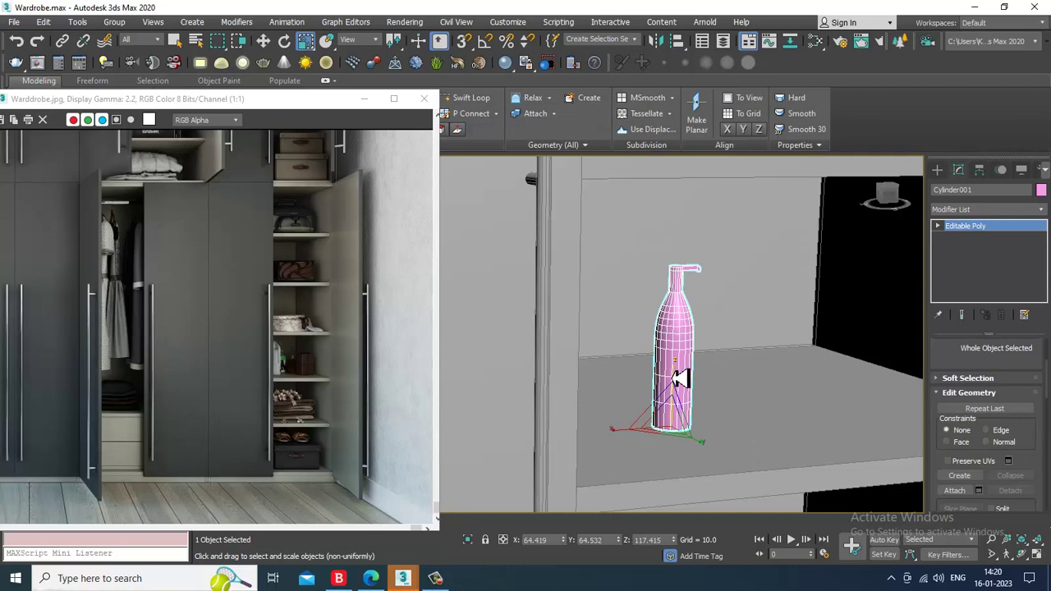
drag(673, 377, 674, 383)
key(w)
alt+middle_drag(674, 383, 709, 431)
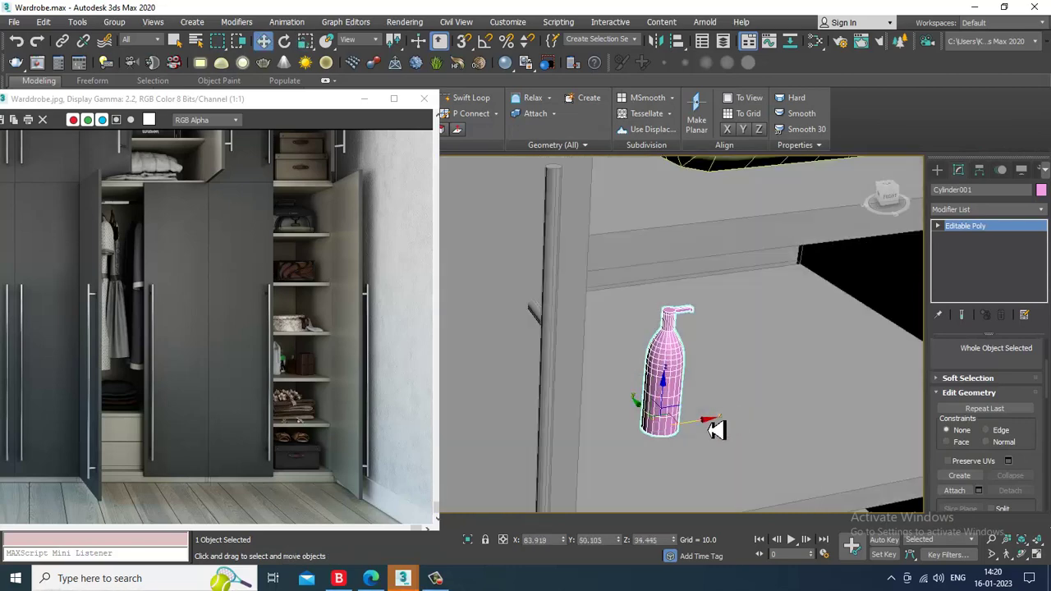
drag(716, 430, 655, 424)
- Adjust the bottle's overall size, scaling it uniformly up by about 123% and down by about 94%
key(r)
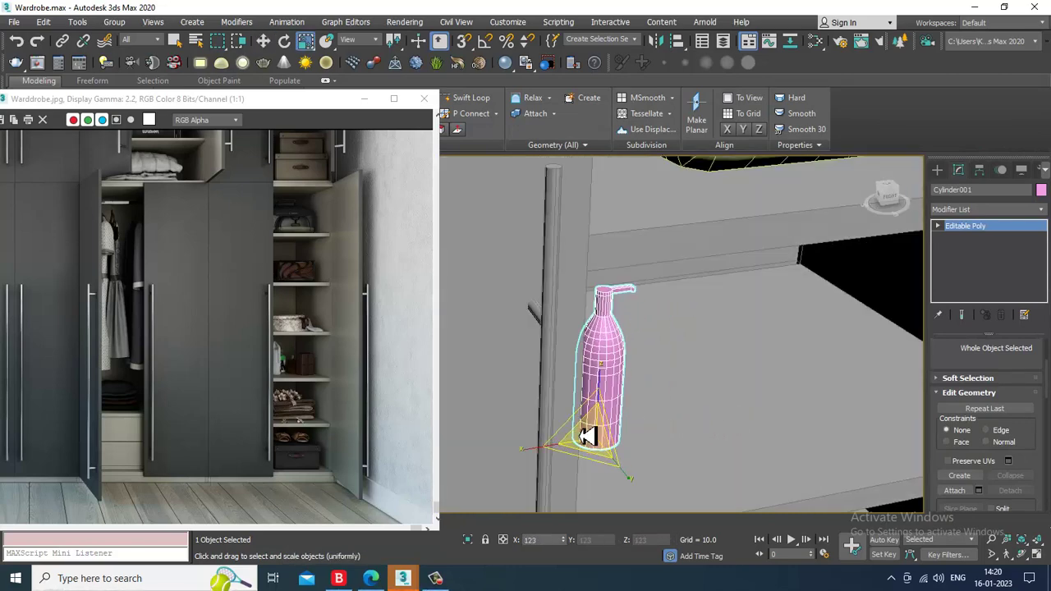
scroll(588, 436, down, 3)
alt+middle_drag(588, 436, 608, 389)
drag(596, 443, 601, 449)
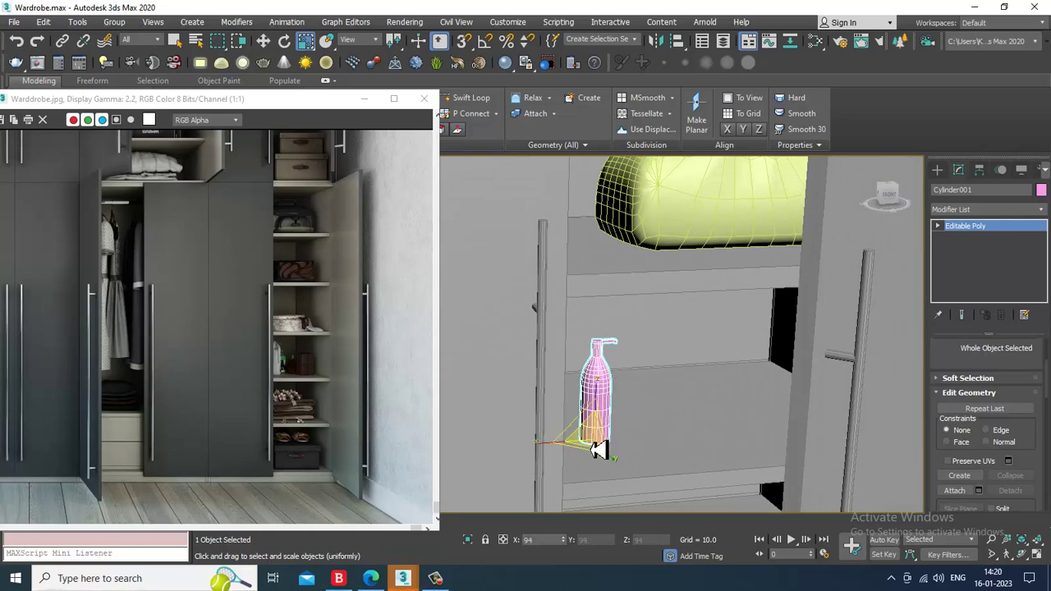
- Clone the pump bottle about 4 units along X and rotate the copy about -45 degrees around its vertical axis
key(w)
shift+drag(682, 442, 667, 442)
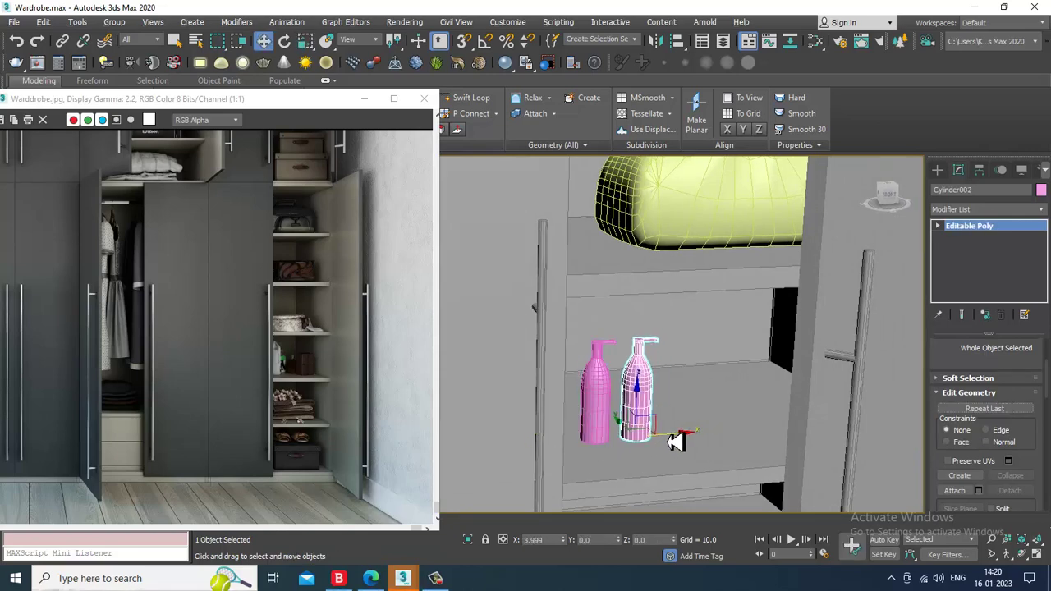
click(527, 348)
key(e)
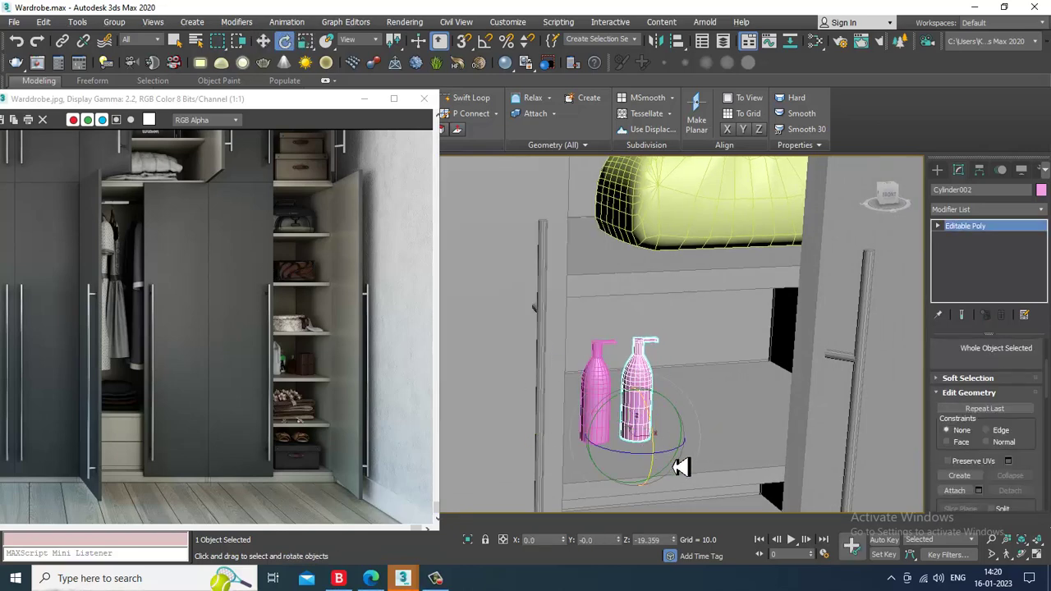
drag(658, 460, 636, 460)
alt+middle_drag(638, 457, 670, 410)
- Select every object in the scene, assign them all the same light grey object color and clear the selection
scroll(671, 409, down, 4)
scroll(670, 405, down, 5)
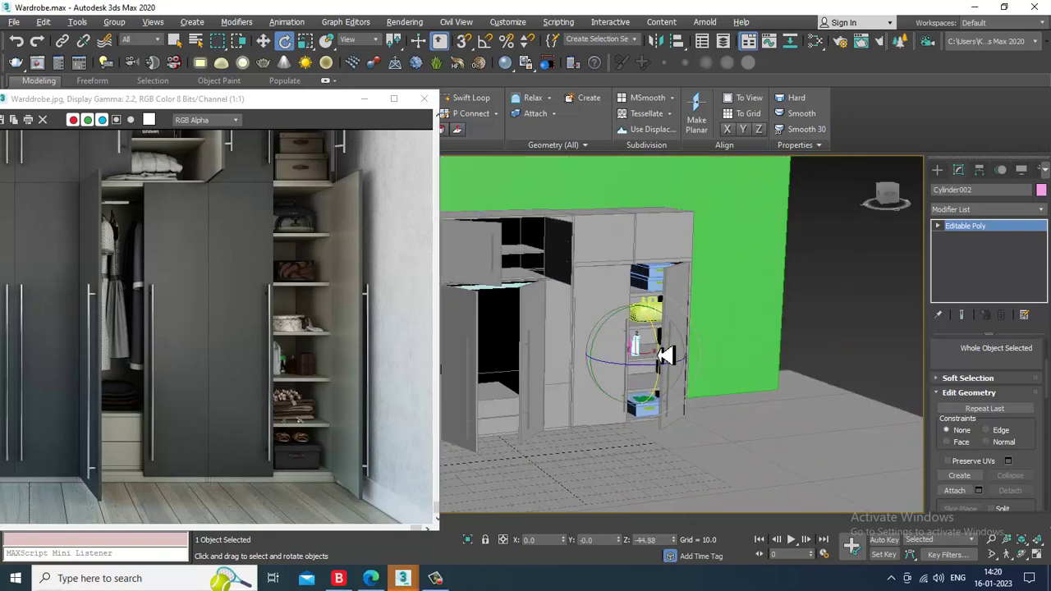
middle_drag(664, 356, 767, 367)
key(ctrl+a)
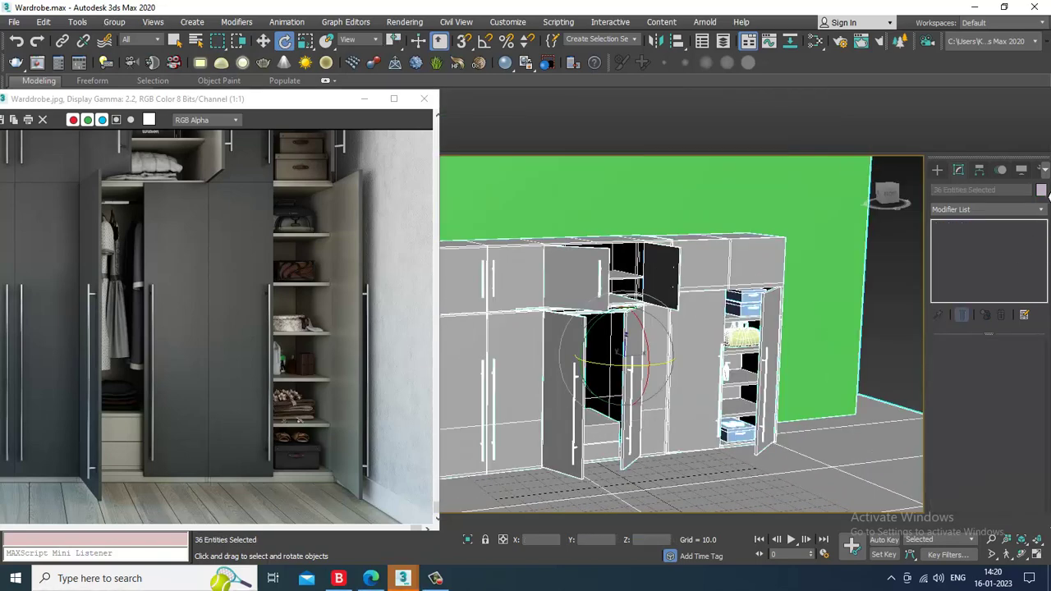
click(1041, 190)
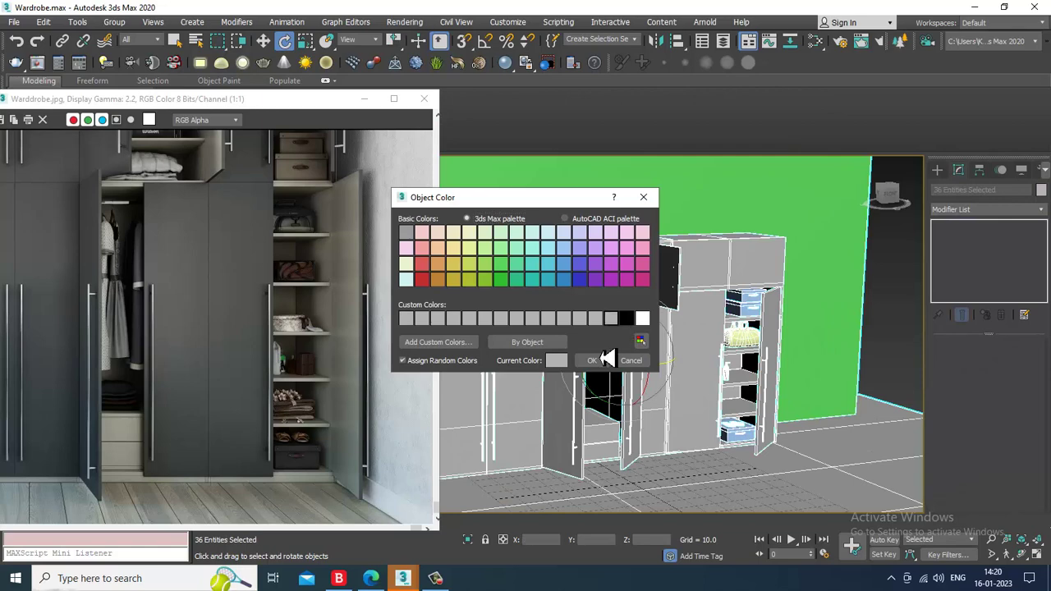
click(602, 360)
click(907, 326)
- Compare the wardrobe model with the full reference image, shifting the image window aside and showing it at 1:2
scroll(785, 352, up, 4)
middle_drag(689, 362, 724, 339)
scroll(720, 345, down, 1)
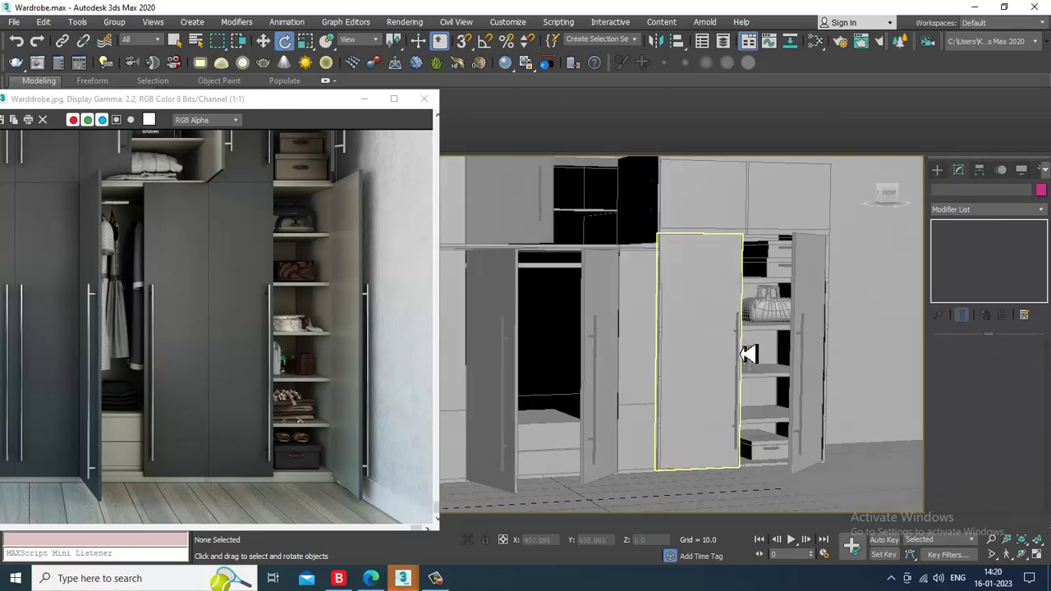
scroll(699, 336, down, 3)
drag(333, 106, 258, 115)
scroll(198, 301, down, 1)
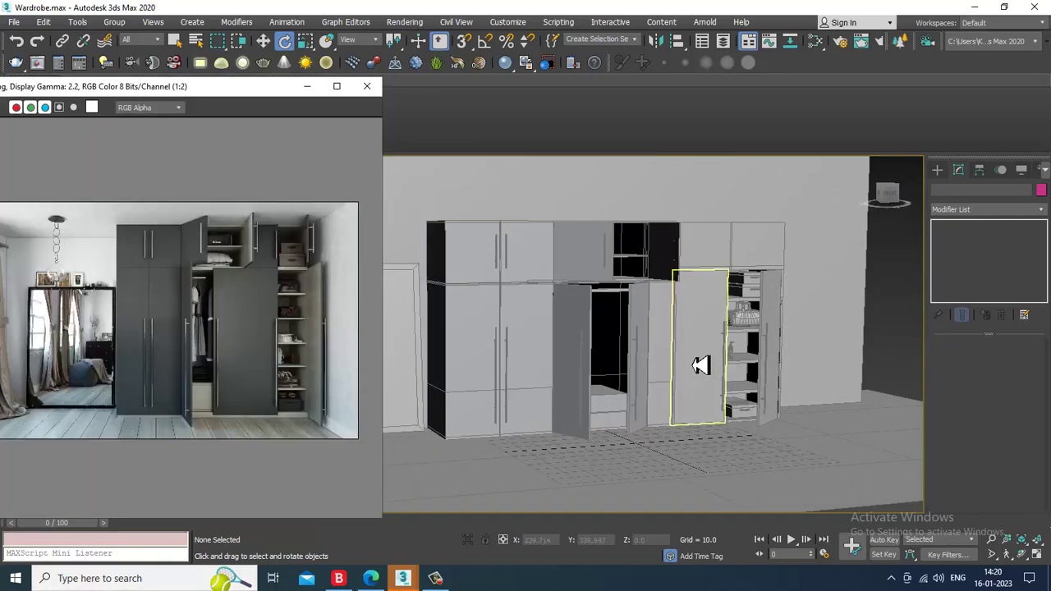
alt+middle_drag(670, 361, 668, 383)
scroll(671, 362, up, 3)
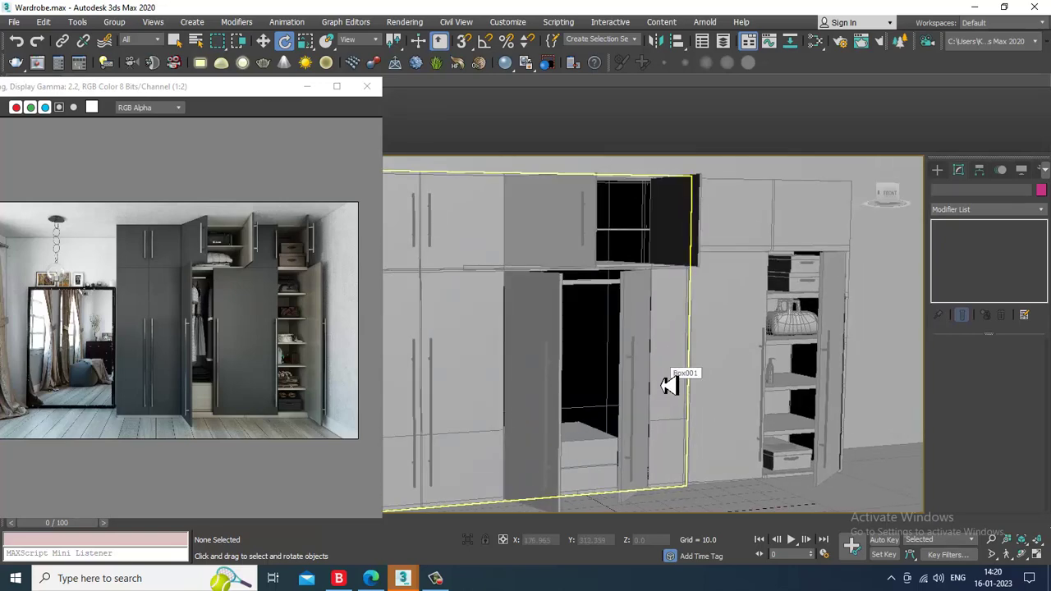